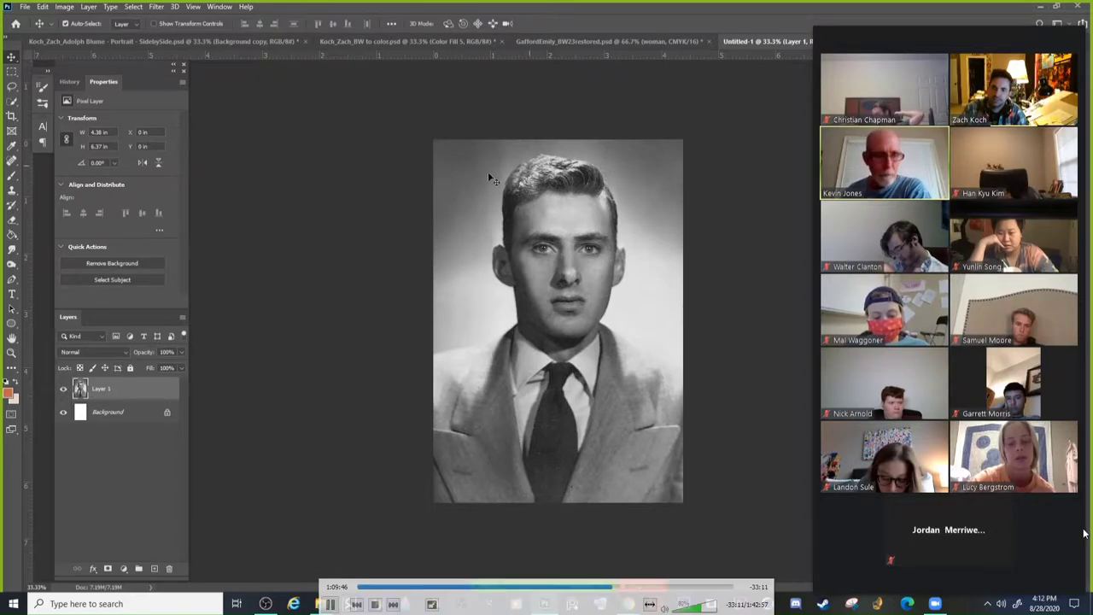
Duplicate the portrait layer to create Layer 1 copy.
right_click(112, 391)
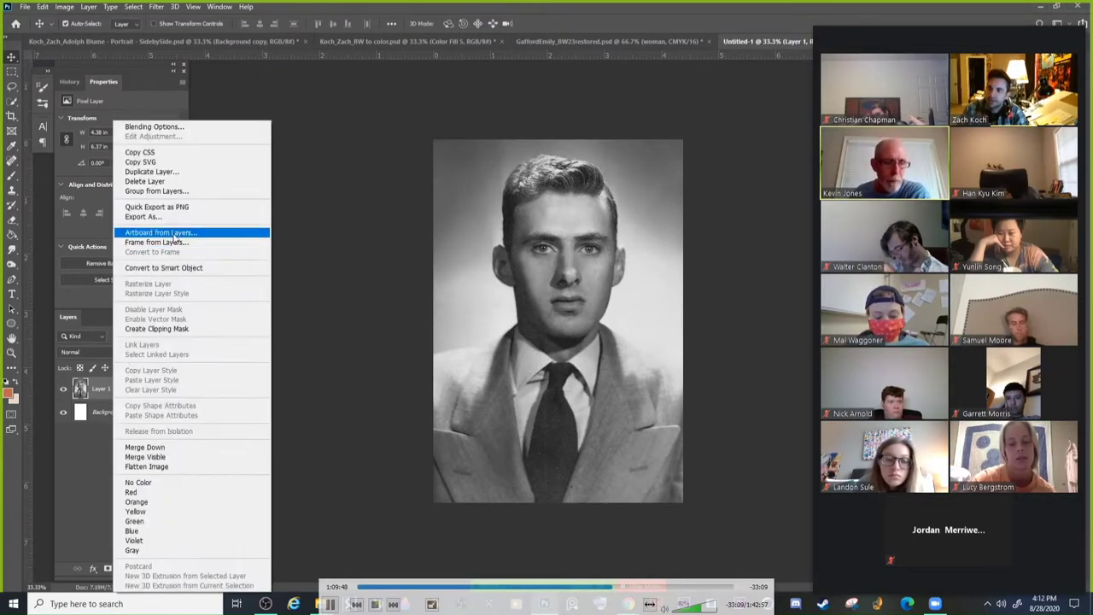
left_click(152, 172)
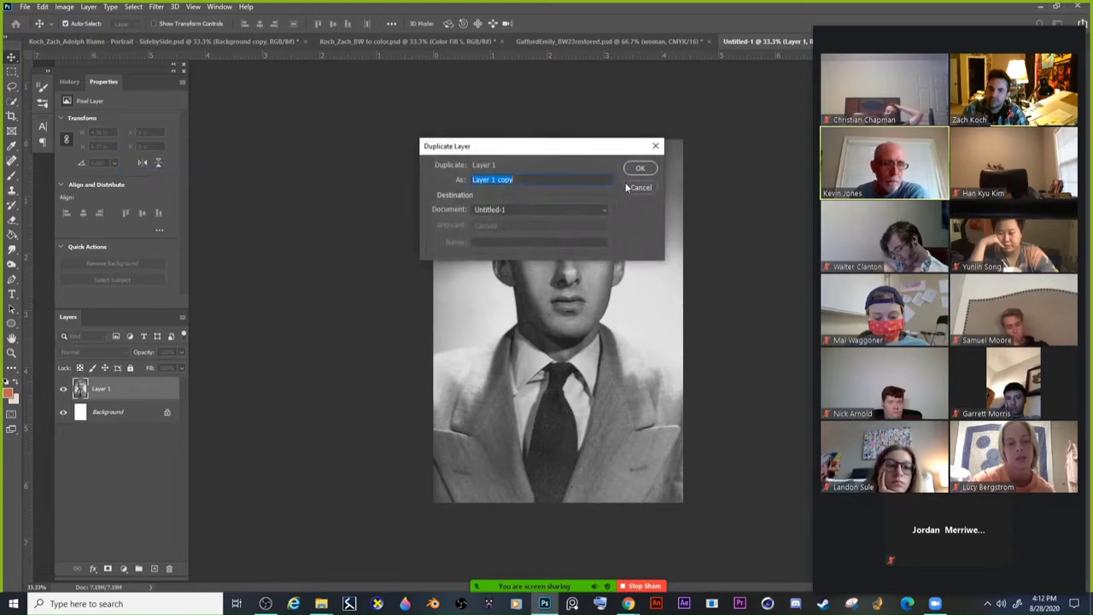
left_click(638, 168)
Rename the lower layer to 'original', lock it fully, and reselect Layer 1 copy.
left_click(108, 413)
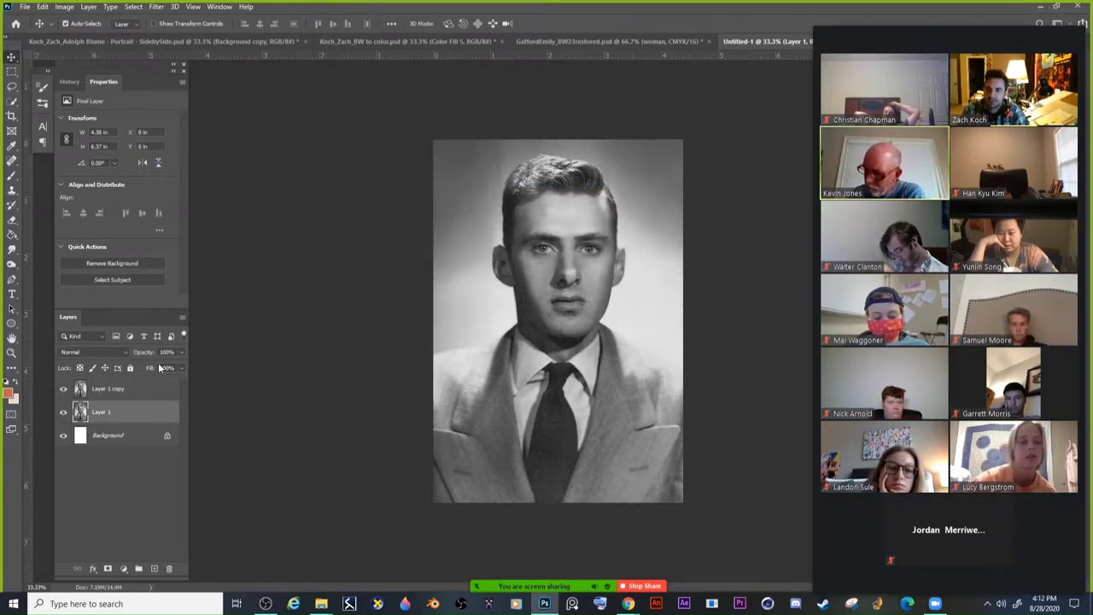
double_click(103, 412)
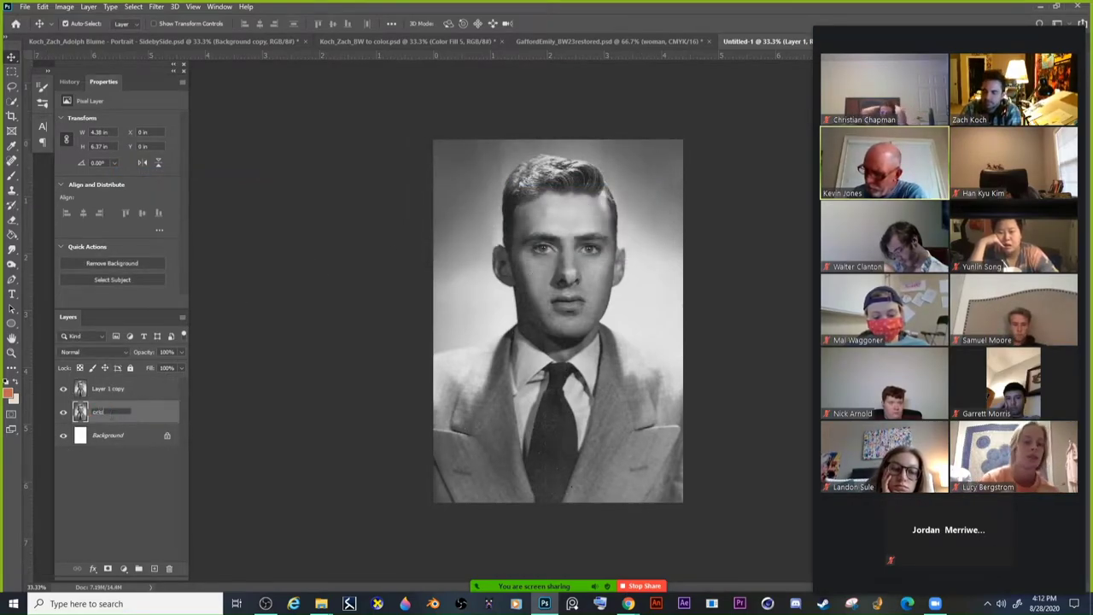
type("colorl")
key("Return")
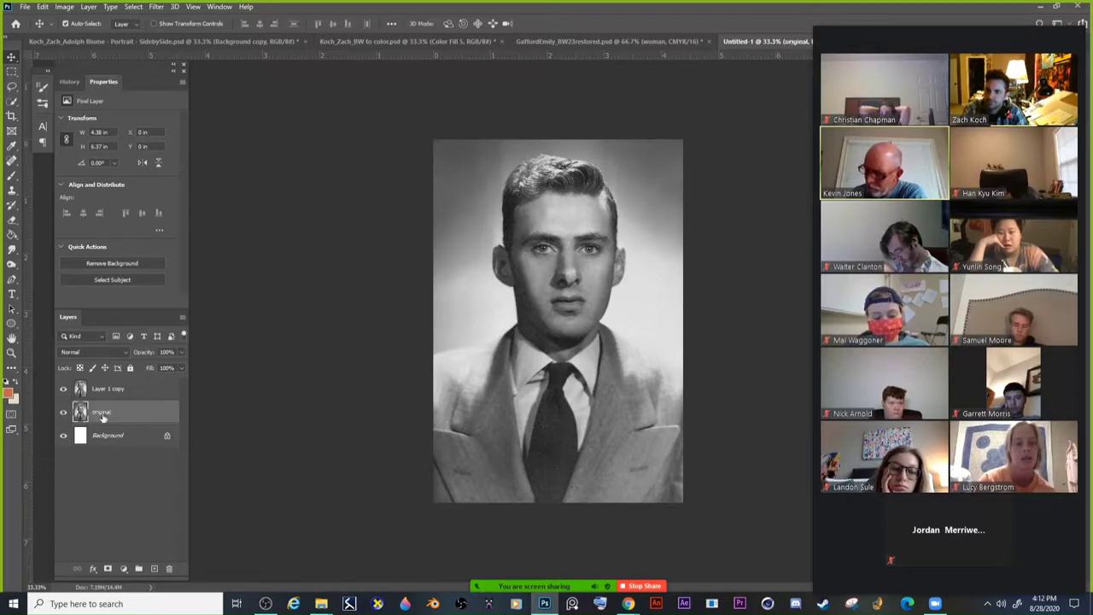
left_click(129, 368)
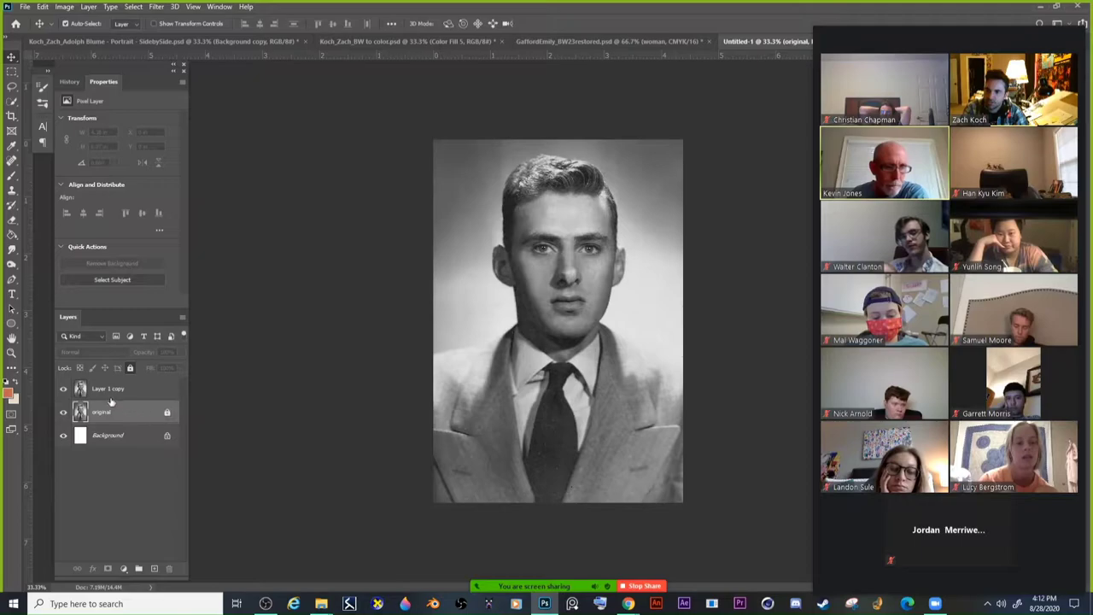
left_click(136, 391)
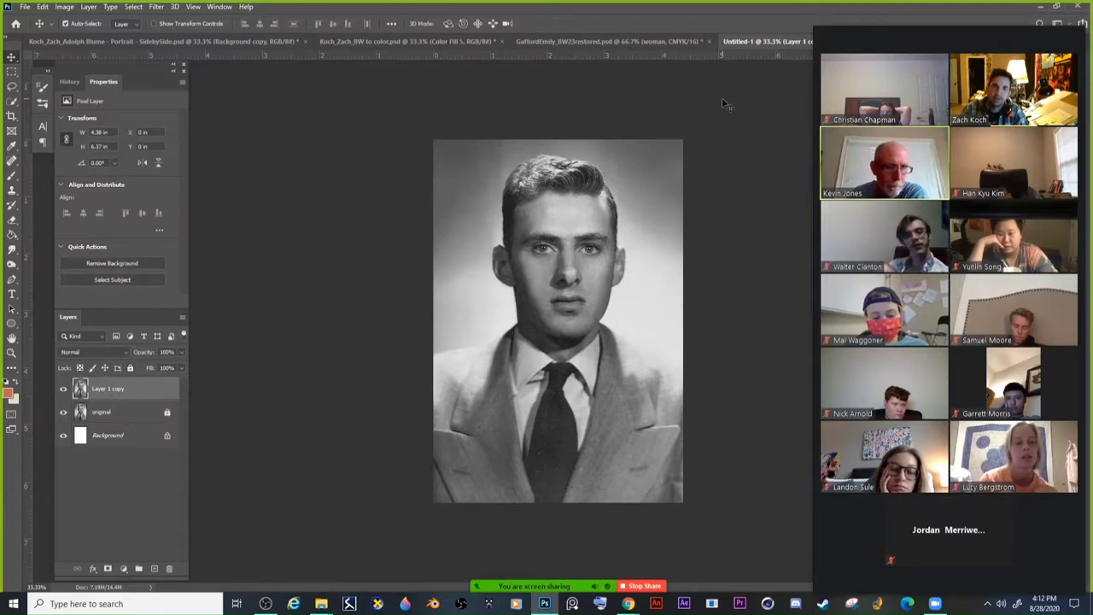
key("ctrl+plus")
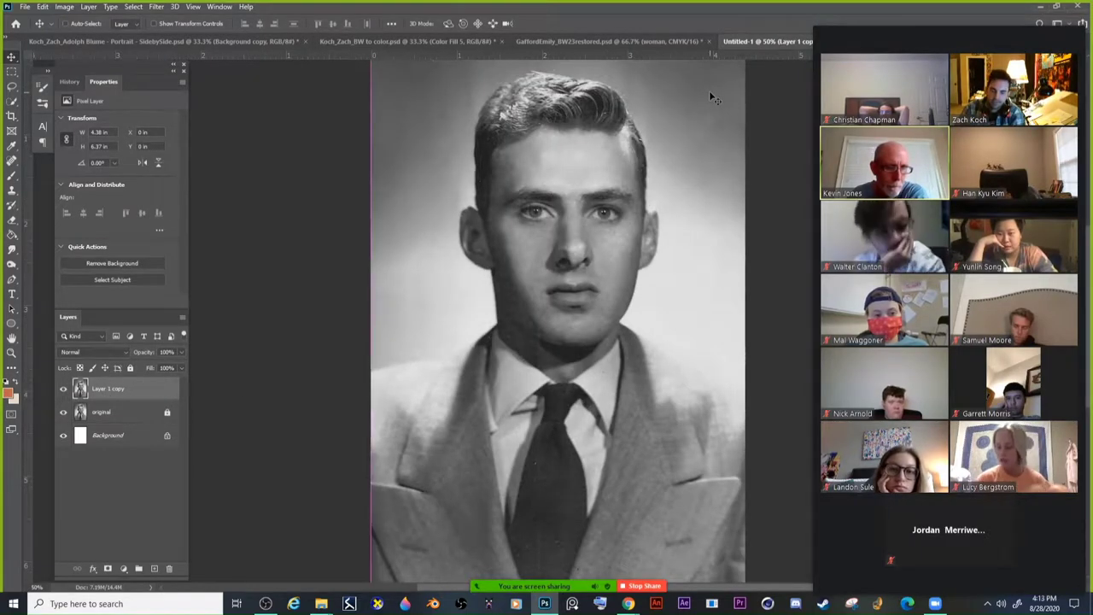
key("ctrl+minus")
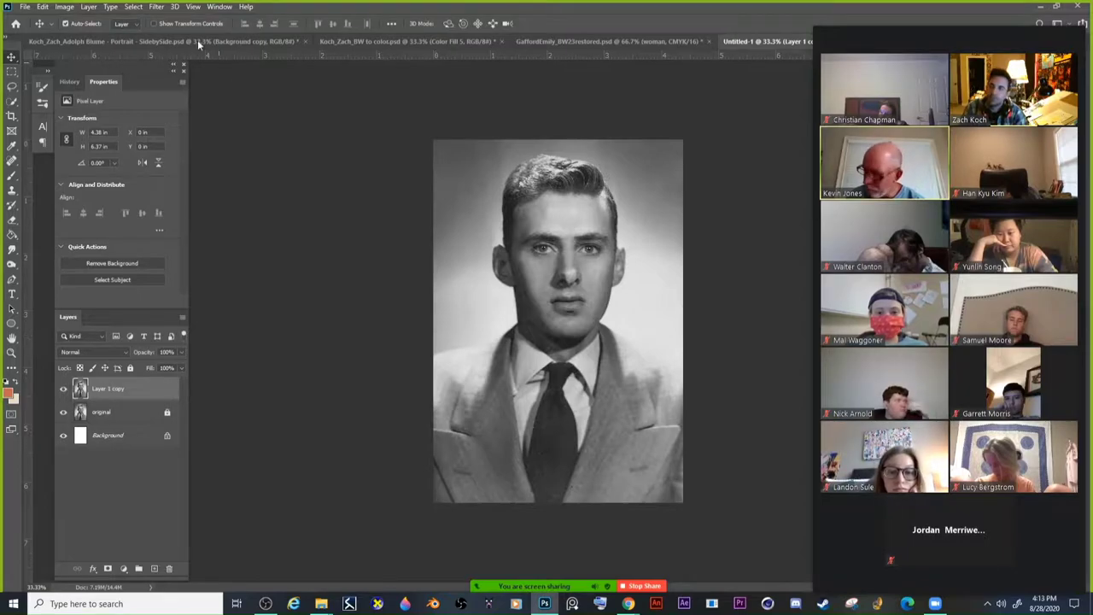
Quick-select the suit jacket across both sides and the right shoulder.
left_click(13, 102)
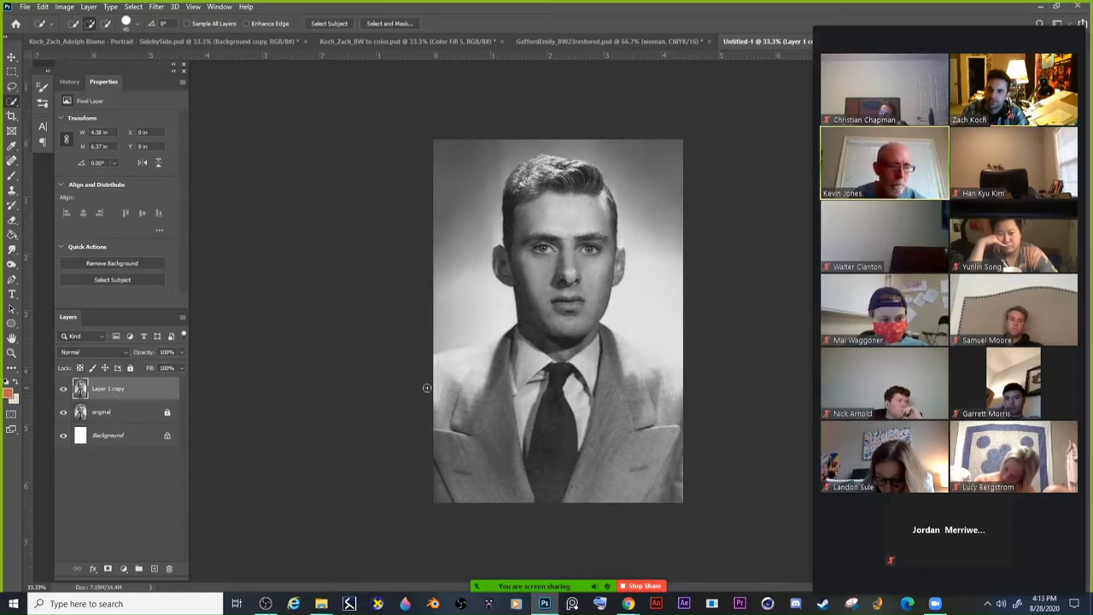
left_click_drag(493, 365, 492, 484)
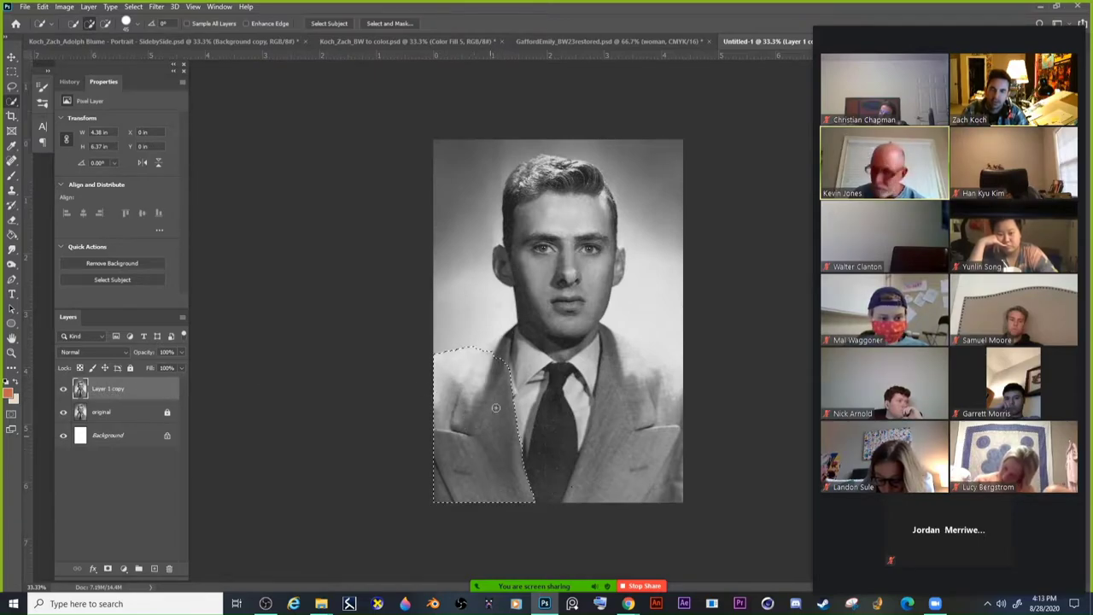
mouse_move(495, 407)
left_mouse_down()
mouse_move(512, 333)
mouse_move(478, 356)
mouse_move(497, 347)
mouse_move(604, 420)
mouse_move(591, 457)
mouse_move(604, 349)
mouse_move(576, 371)
mouse_move(612, 342)
mouse_move(683, 403)
left_mouse_up()
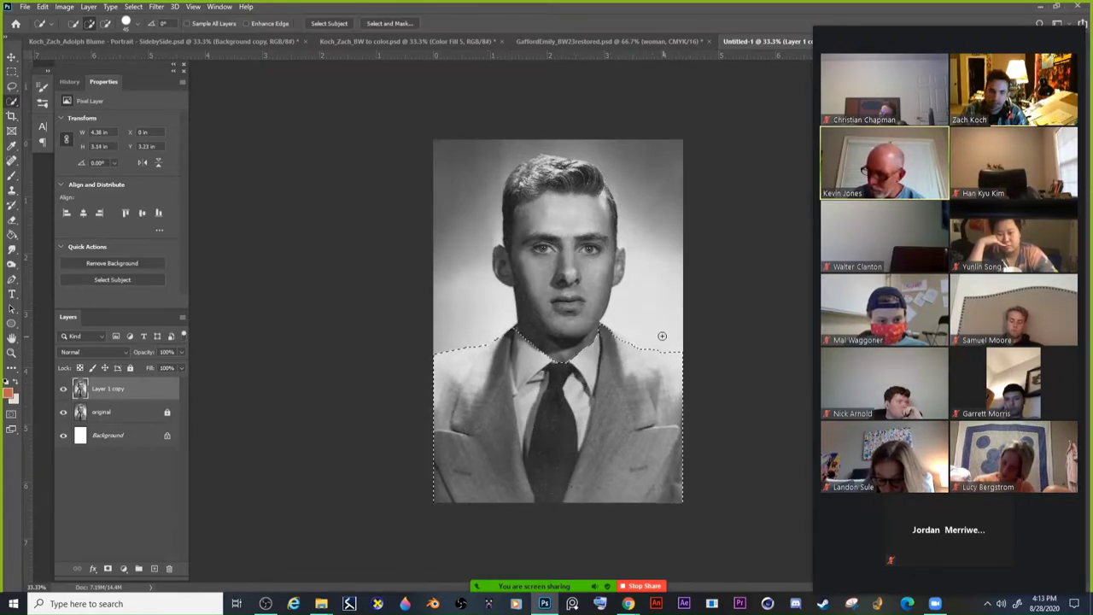
left_click(608, 340)
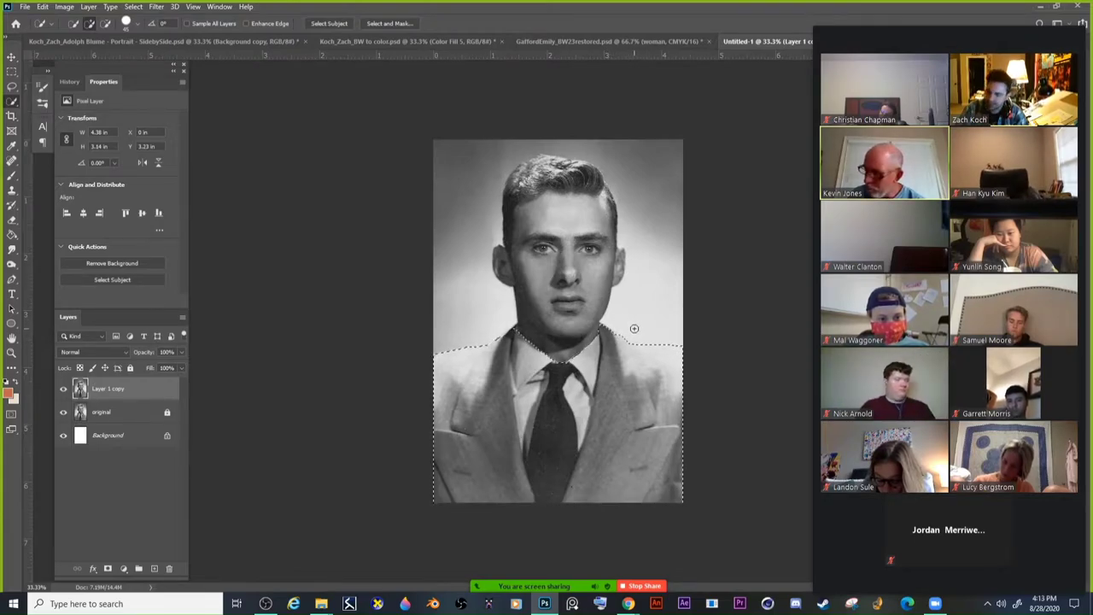
Subtract the tie, shirt collar and neck from the jacket selection.
key("alt")
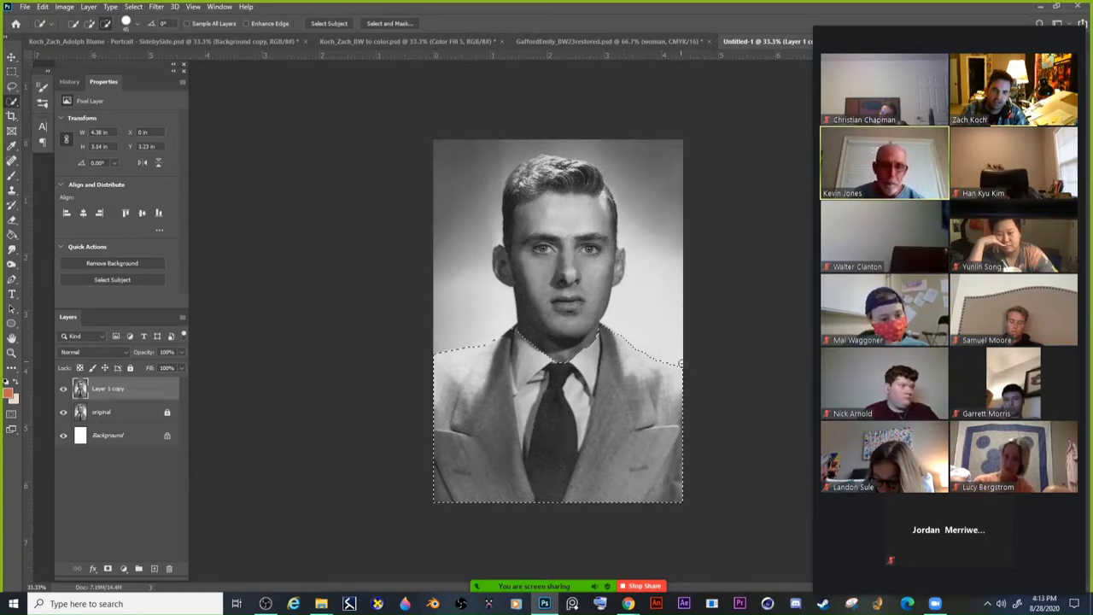
left_click(674, 360, "alt")
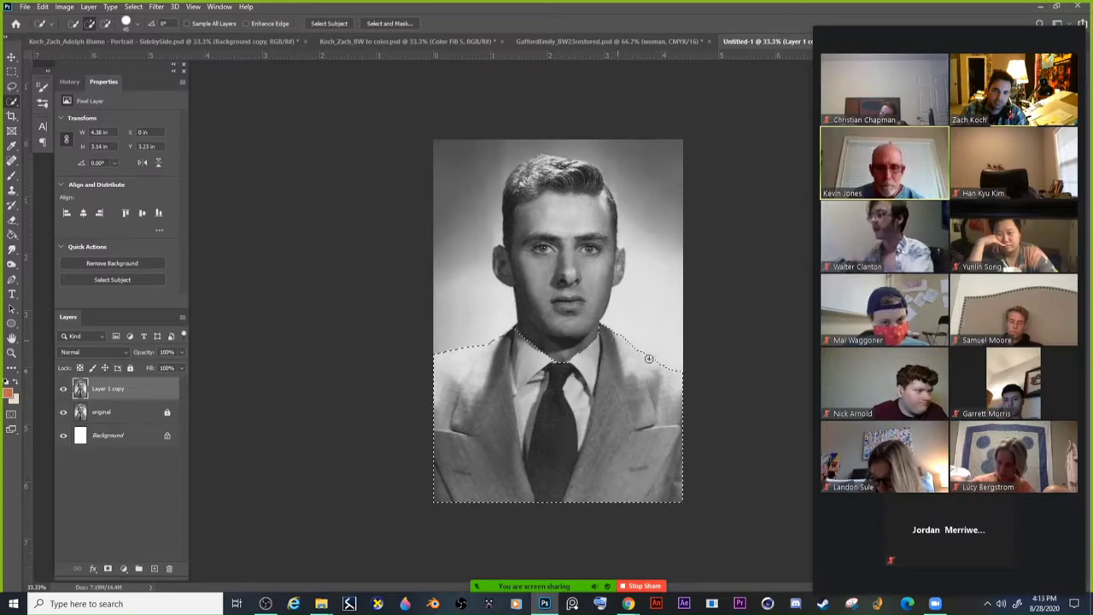
left_click(572, 395, "alt")
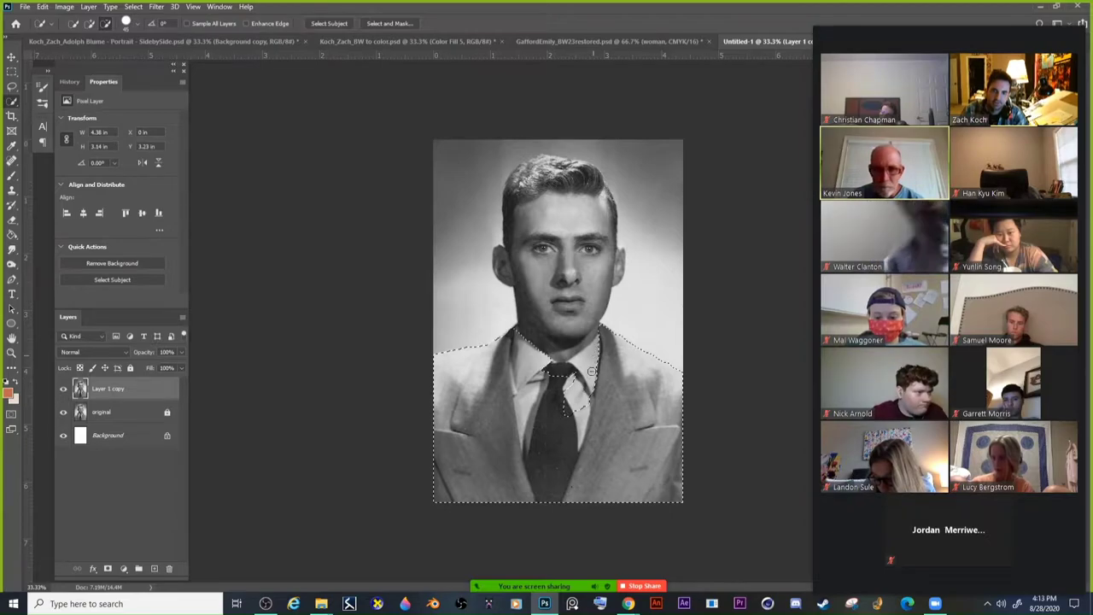
mouse_move(591, 371)
left_mouse_down()
mouse_move(571, 444)
mouse_move(562, 408)
left_mouse_up()
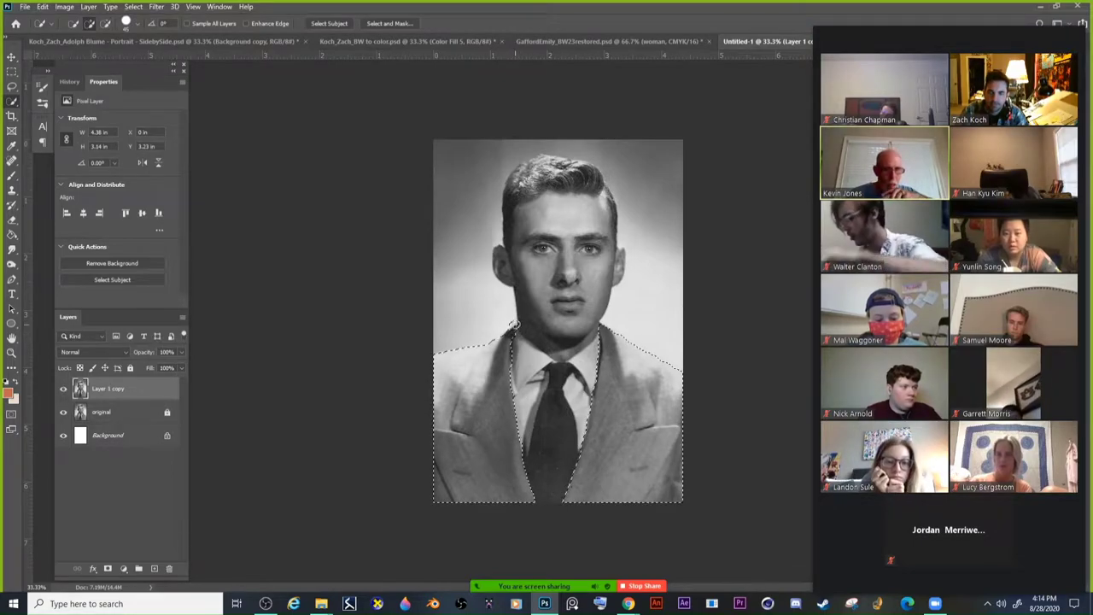
left_click_drag(515, 326, 517, 337)
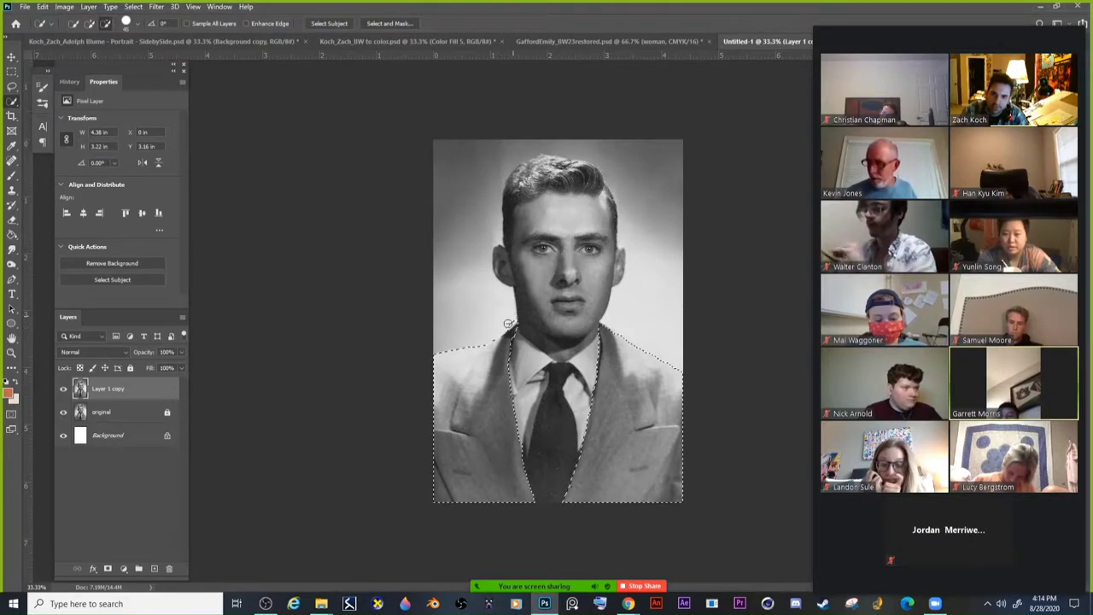
left_click_drag(508, 324, 595, 322, "alt")
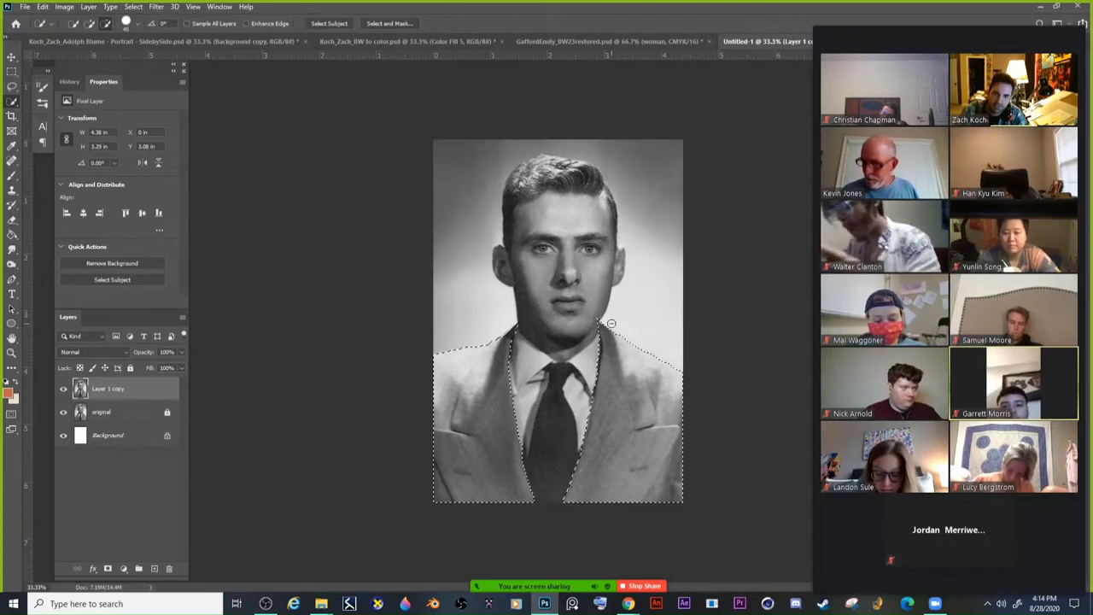
left_click_drag(610, 320, 623, 343, "alt")
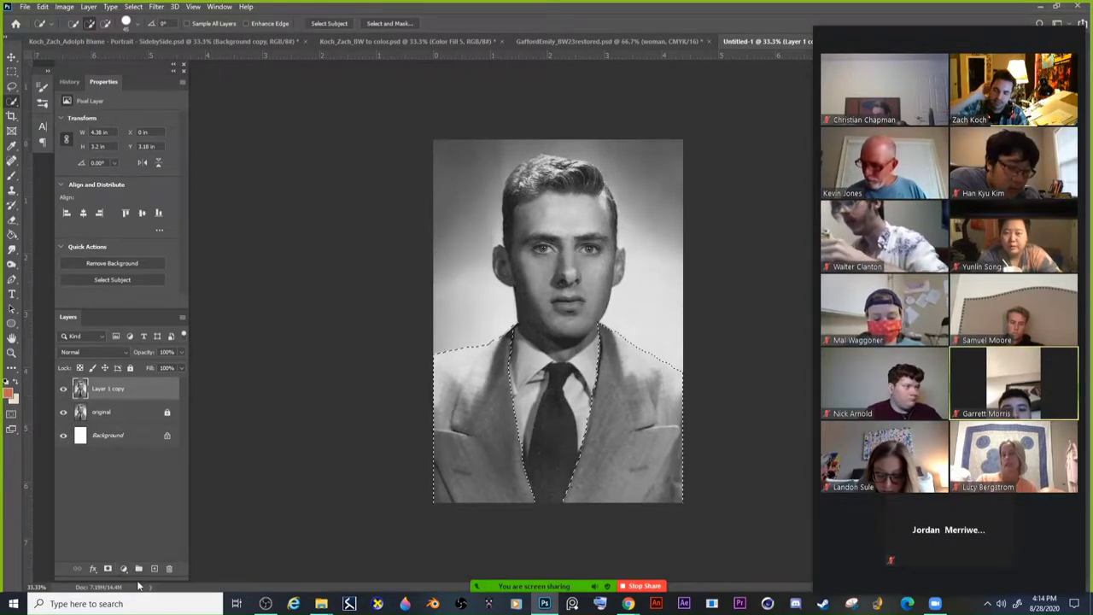
left_click_drag(135, 579, 127, 544)
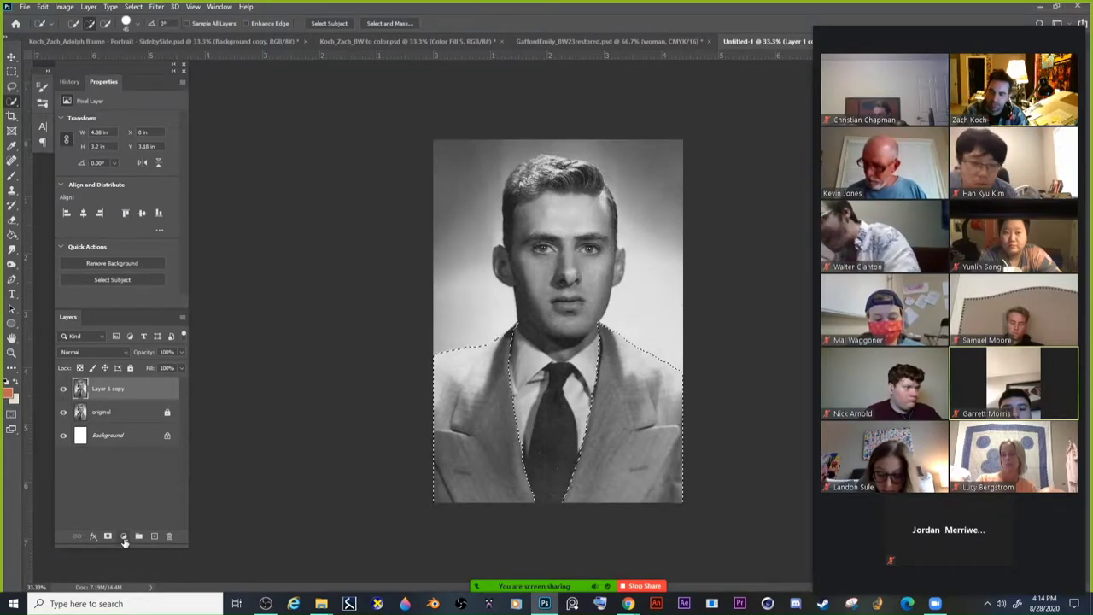
Add a Solid Color fill layer over the jacket selection in blue #3267c6.
left_click(124, 537)
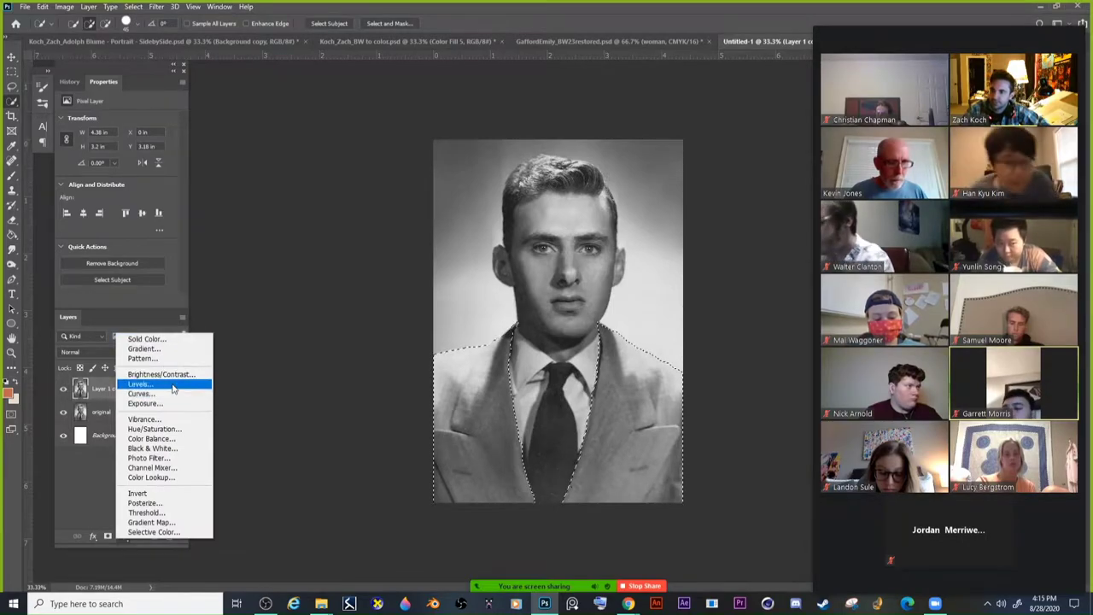
left_click(169, 340)
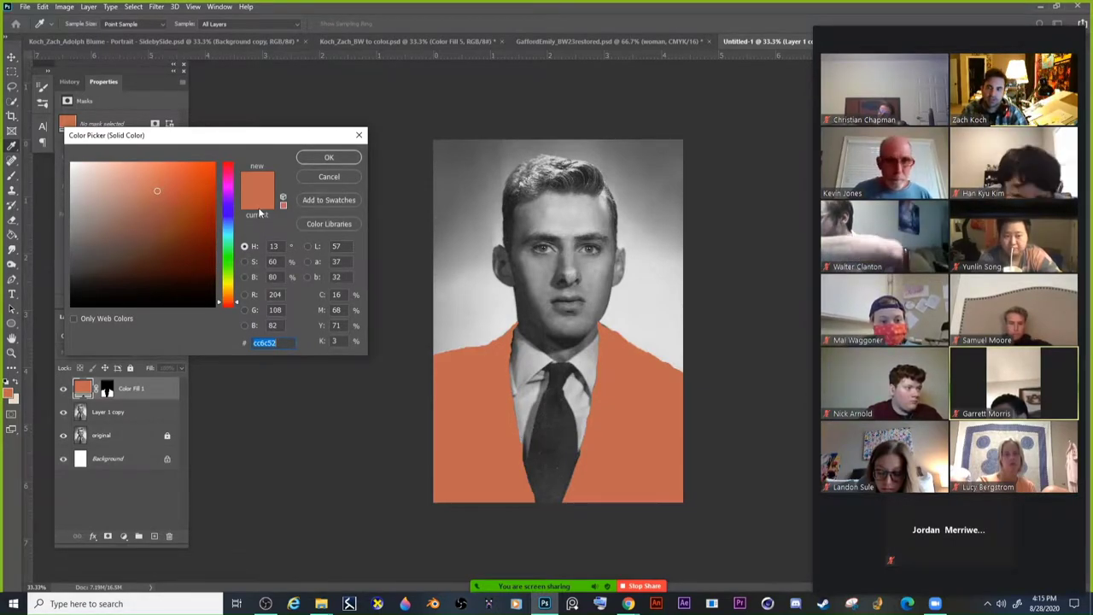
left_click(228, 218)
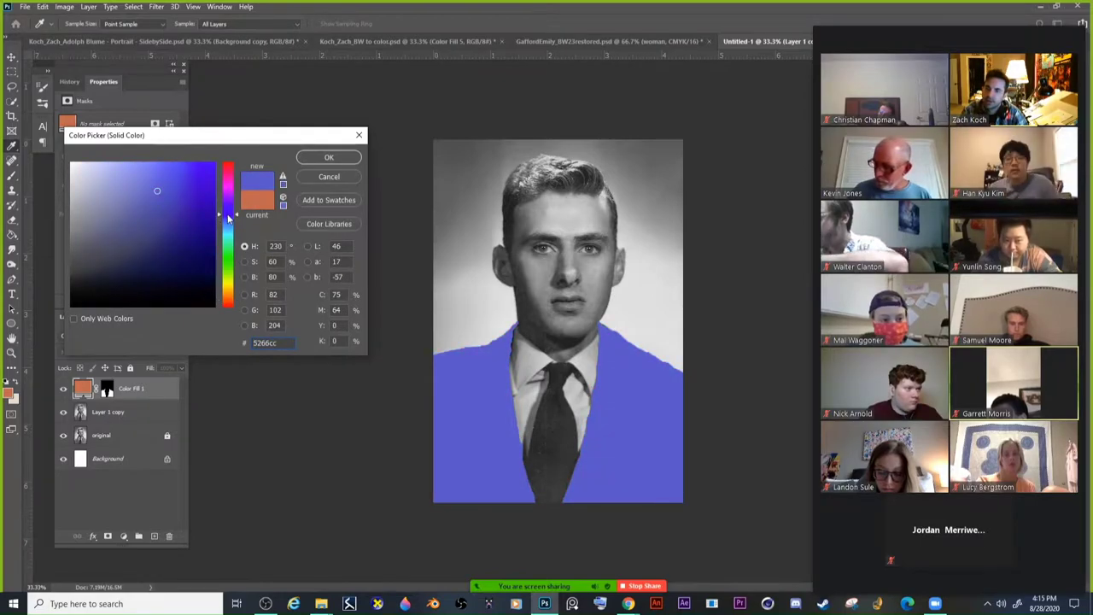
left_click(174, 192)
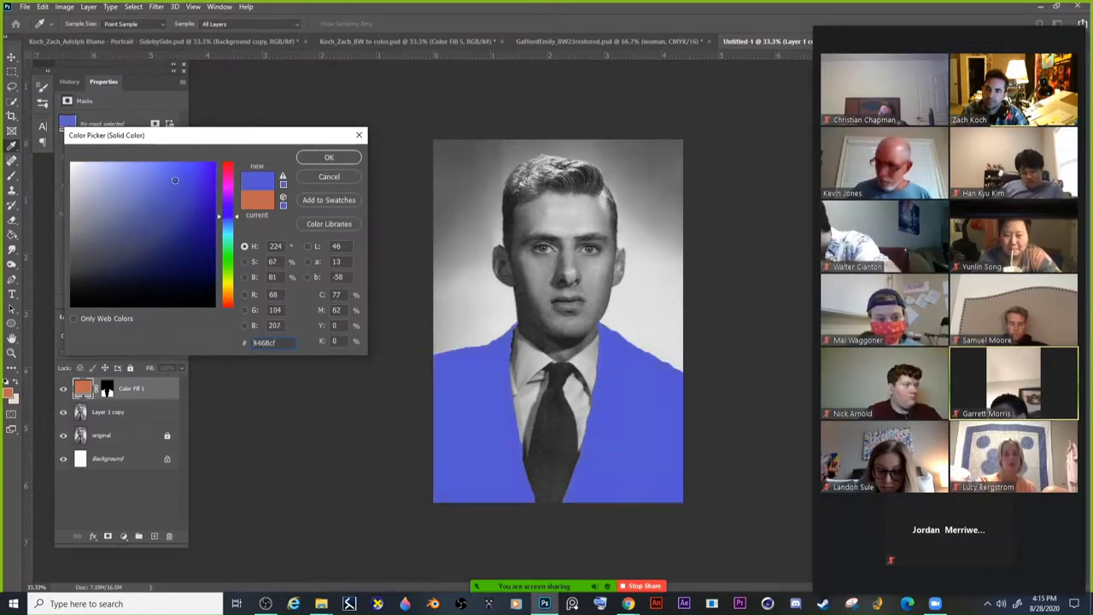
left_click(178, 195)
left_click_drag(229, 217, 233, 222)
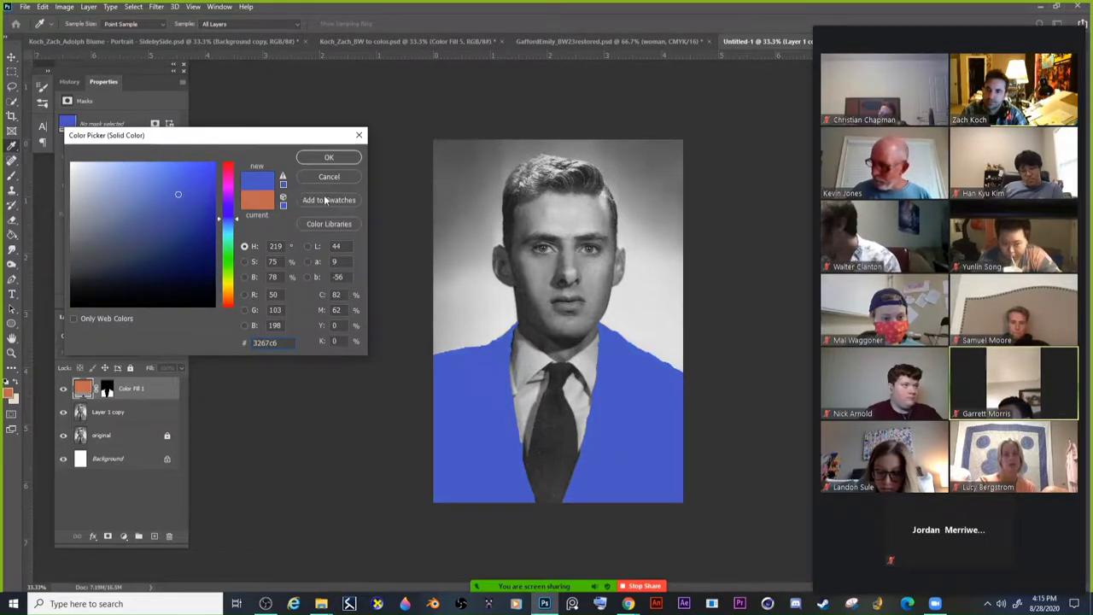
left_click(329, 157)
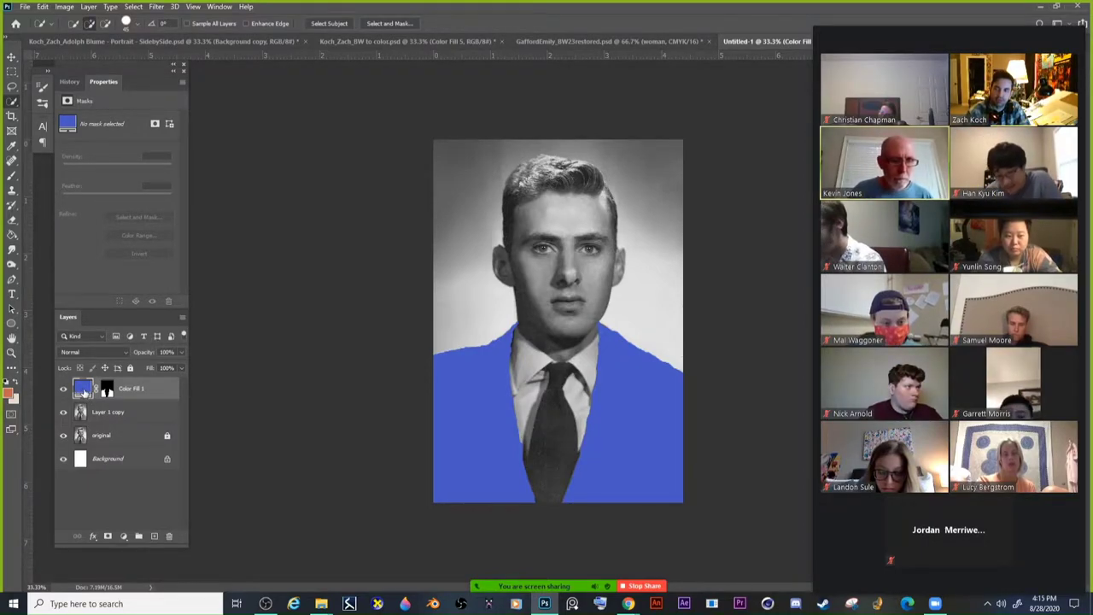
Adjust the jacket fill colour to blue #2f65c9.
double_click(83, 391)
left_click(174, 215)
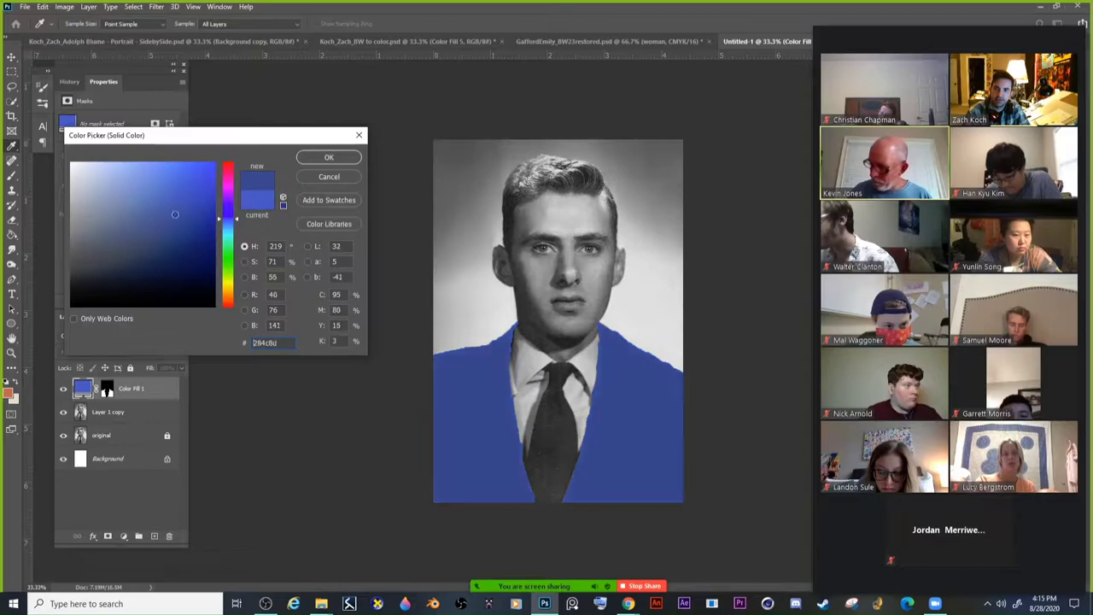
left_click_drag(182, 196, 182, 191)
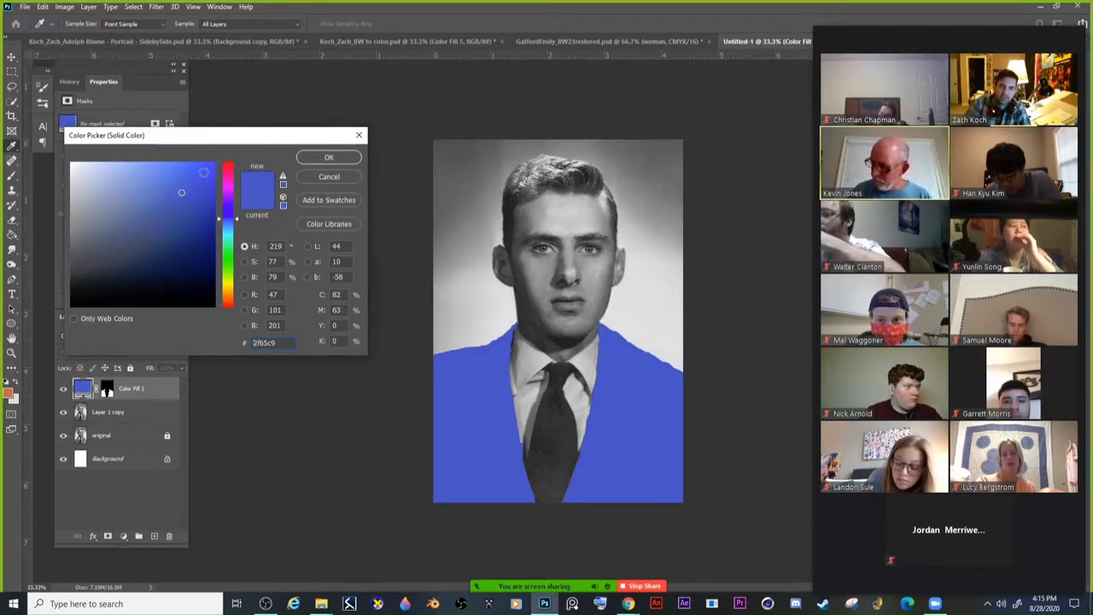
left_click(329, 157)
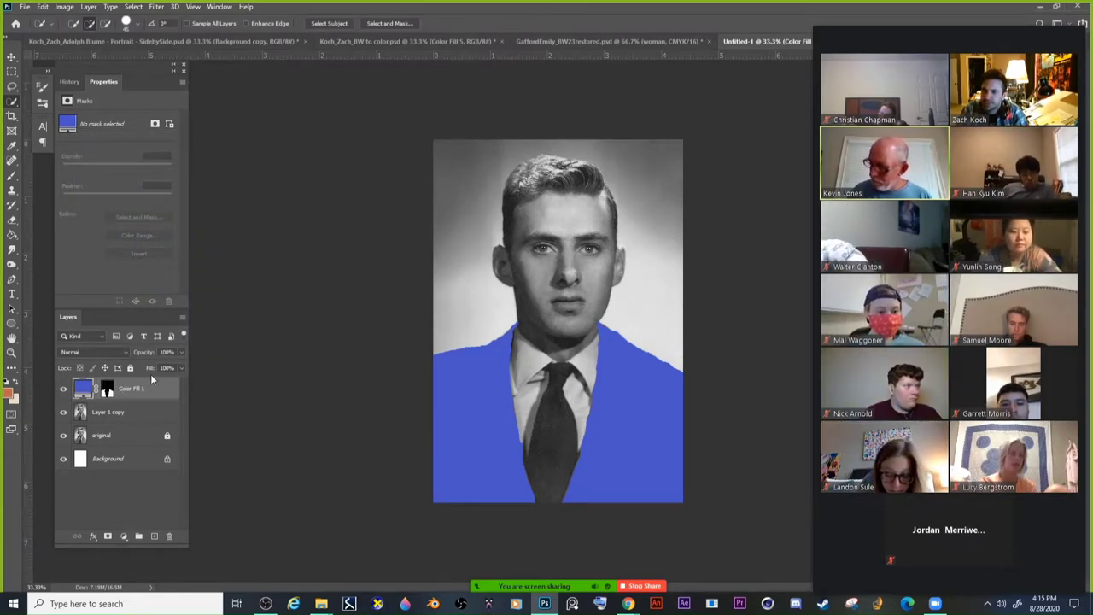
Check each layer in turn, then reselect the Color Fill 1 layer.
left_click(119, 413)
left_click(126, 462)
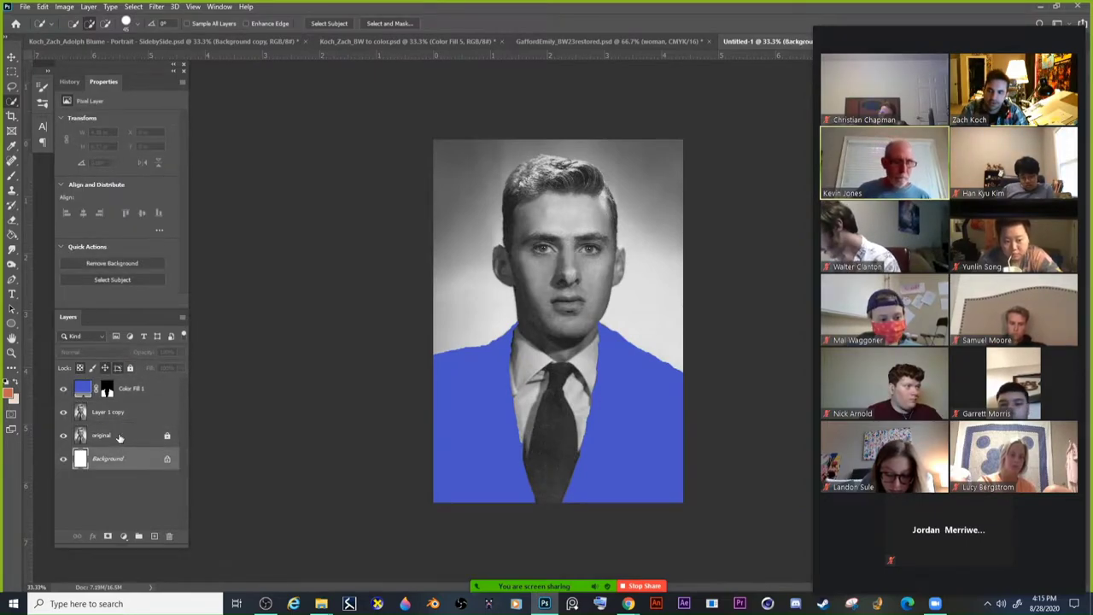
left_click(124, 436)
left_click(123, 411)
left_click(120, 389)
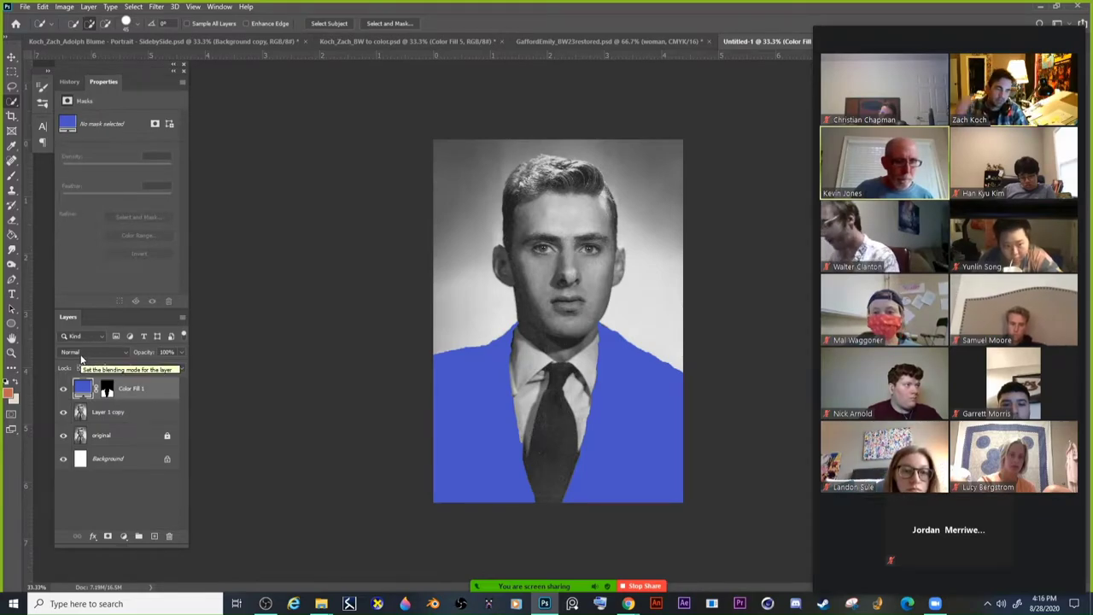
Set the Color Fill 1 blend mode to Soft Light.
left_click(127, 354)
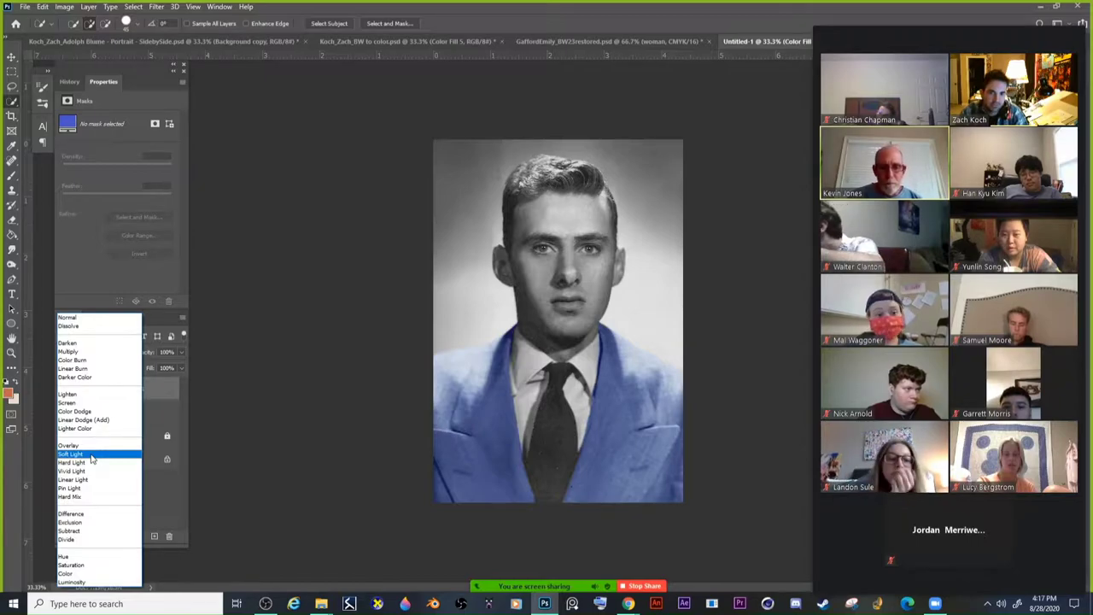
left_click(93, 458)
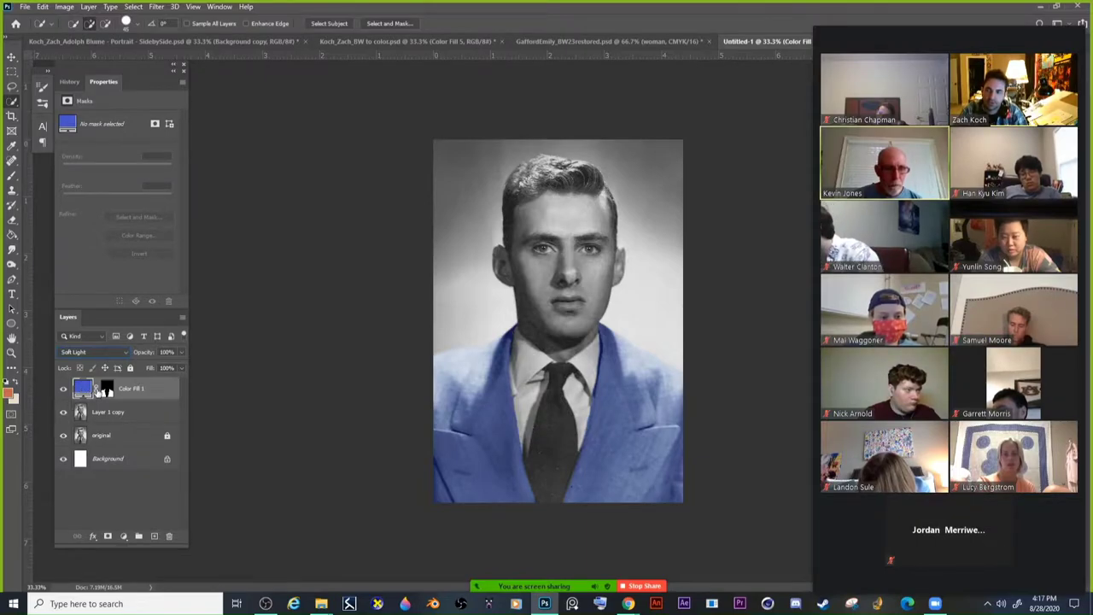
After trying magenta and brighter blues, set the suit fill to muted blue #5381bb.
double_click(82, 390)
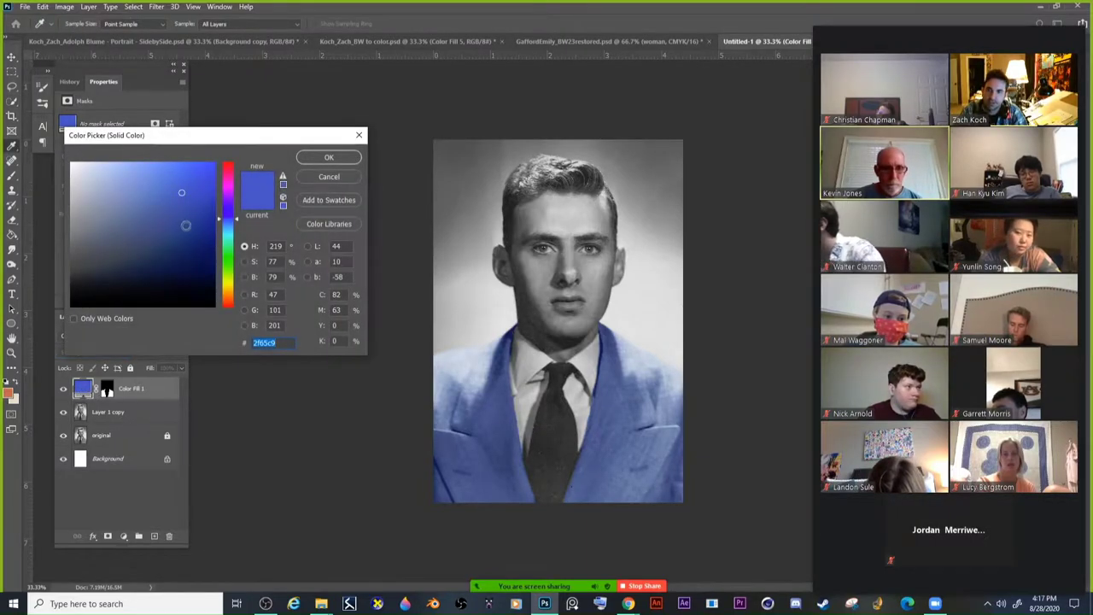
mouse_move(181, 193)
left_mouse_down()
mouse_move(130, 210)
mouse_move(179, 281)
mouse_move(182, 203)
mouse_move(226, 140)
mouse_move(226, 179)
left_mouse_up()
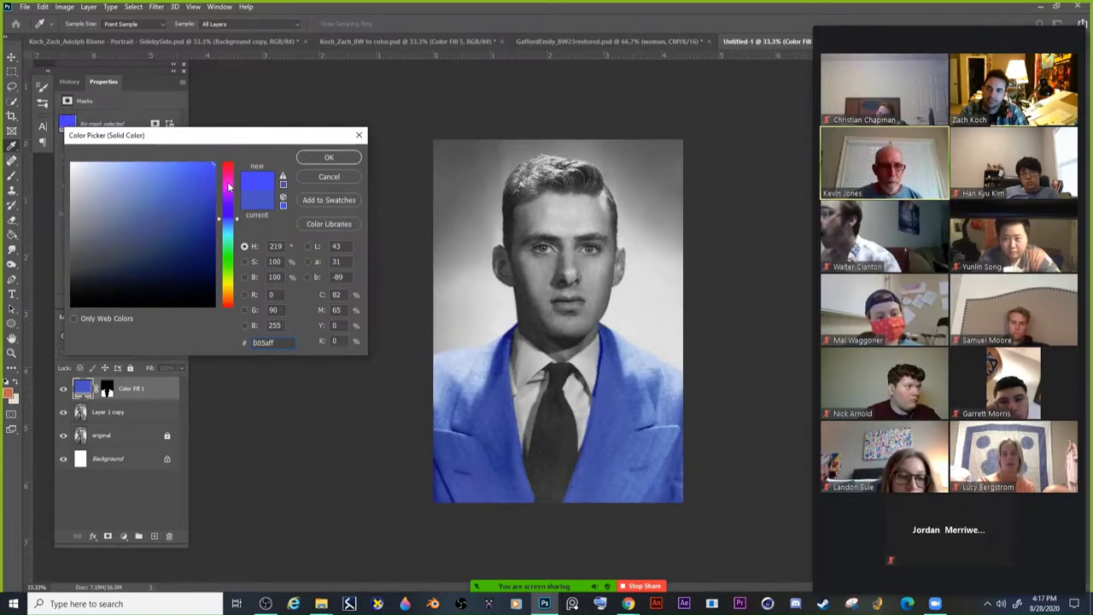
left_click(228, 187)
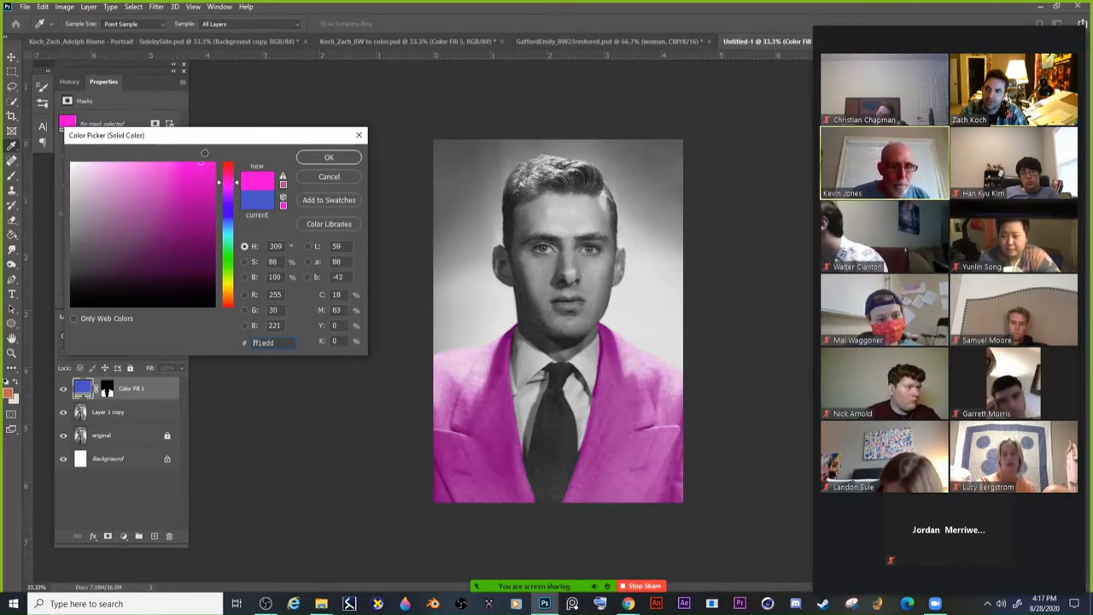
mouse_move(200, 181)
left_mouse_down()
mouse_move(207, 160)
mouse_move(188, 159)
mouse_move(226, 135)
left_mouse_up()
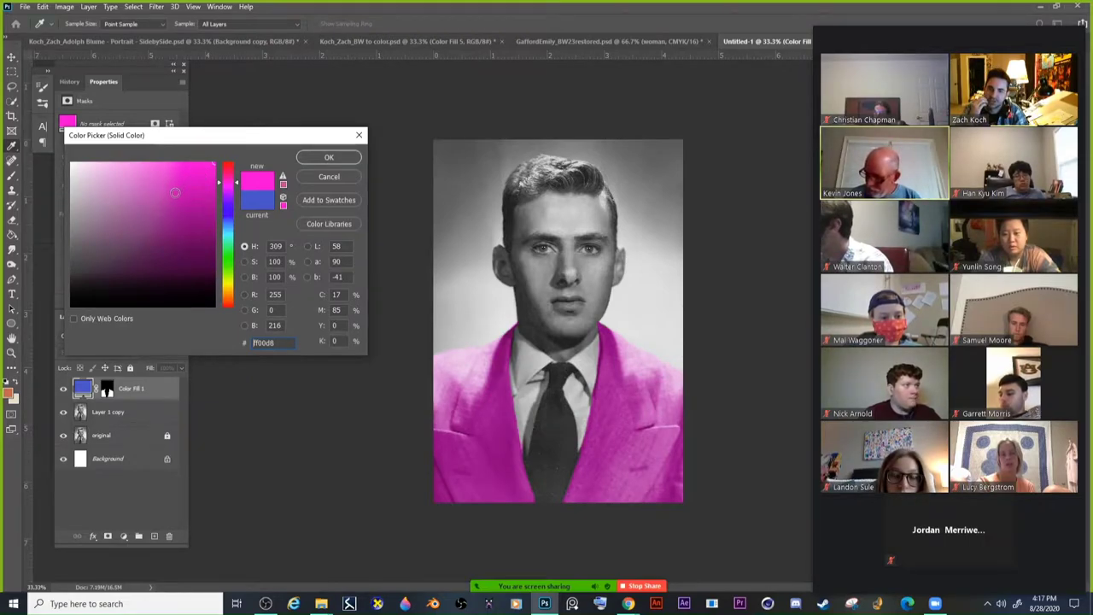
mouse_move(185, 181)
left_mouse_down()
mouse_move(148, 192)
mouse_move(154, 185)
left_mouse_up()
left_click(228, 221)
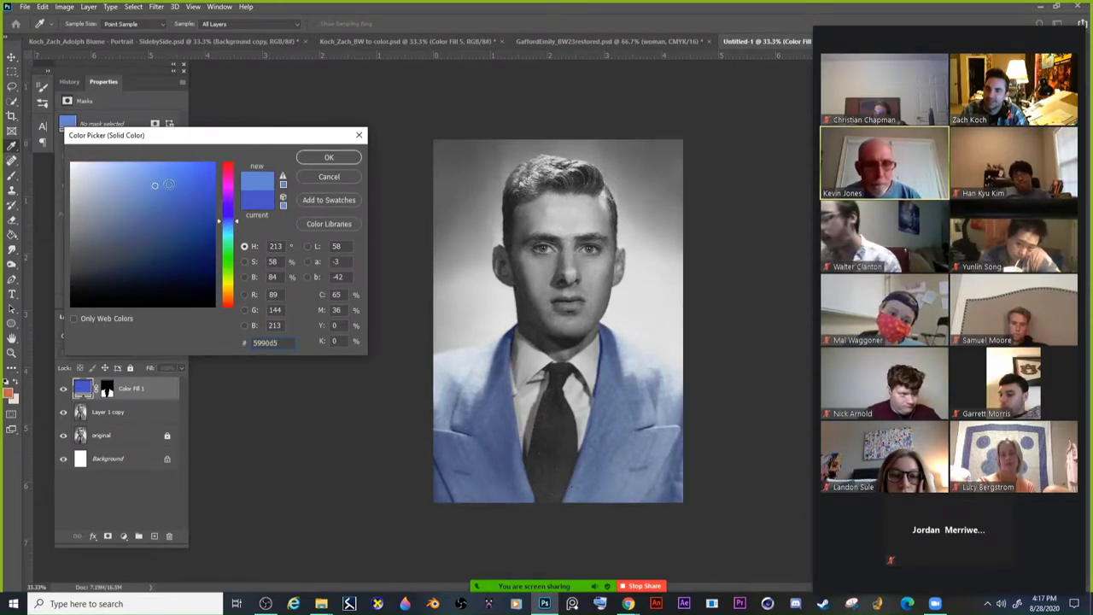
mouse_move(168, 184)
left_mouse_down()
mouse_move(201, 140)
mouse_move(232, 141)
mouse_move(107, 197)
mouse_move(106, 218)
mouse_move(137, 214)
mouse_move(153, 183)
mouse_move(141, 203)
left_mouse_up()
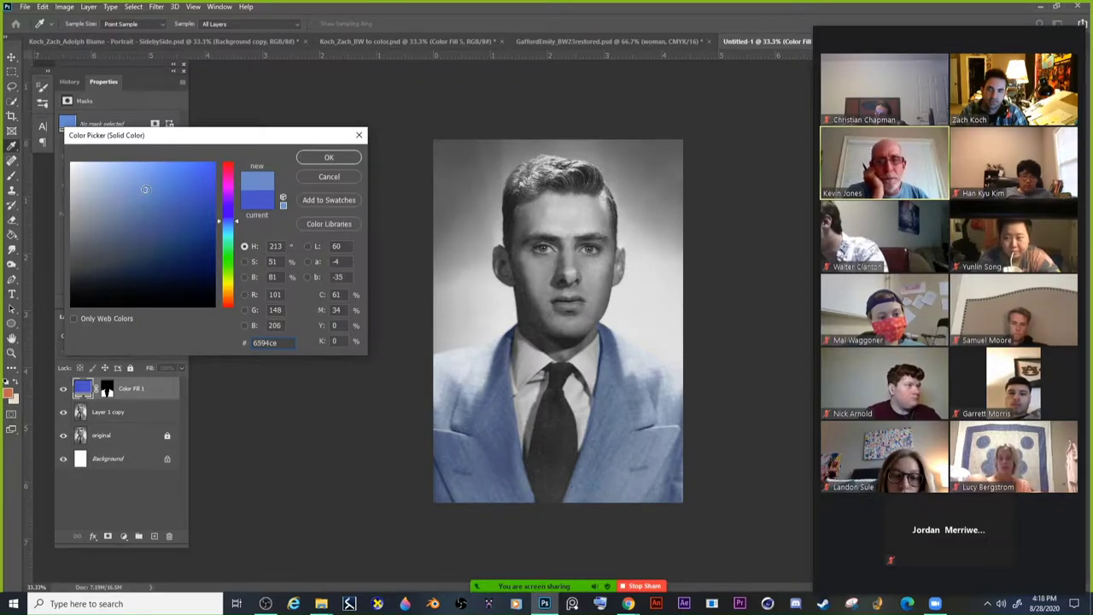
left_click_drag(147, 195, 150, 198)
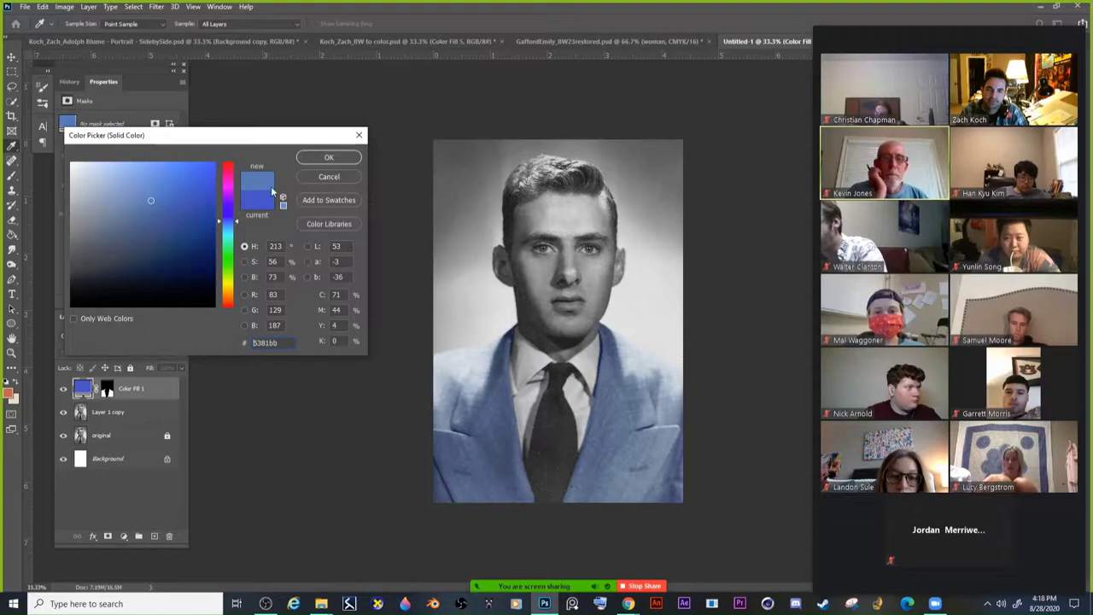
left_click(329, 157)
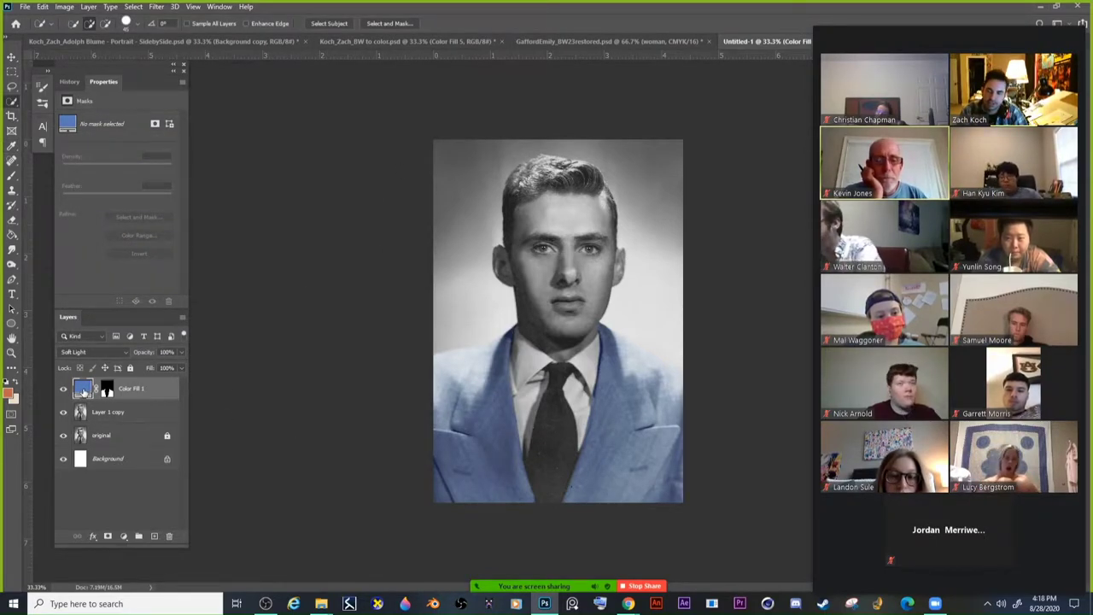
Try a lighter, greyish green as the suit fill colour.
double_click(83, 389)
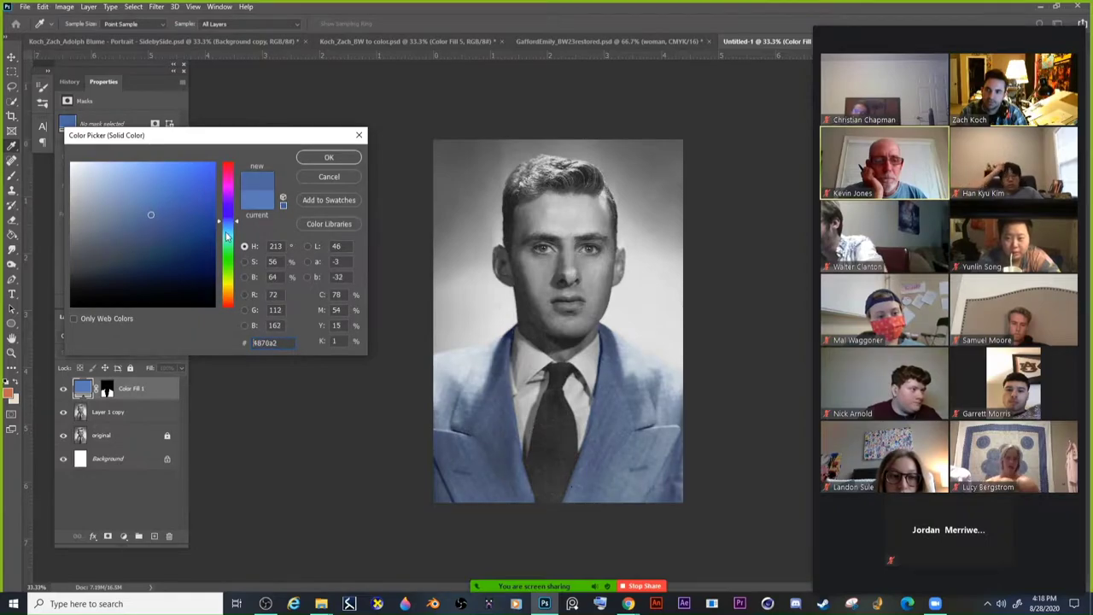
left_click_drag(229, 231, 231, 249)
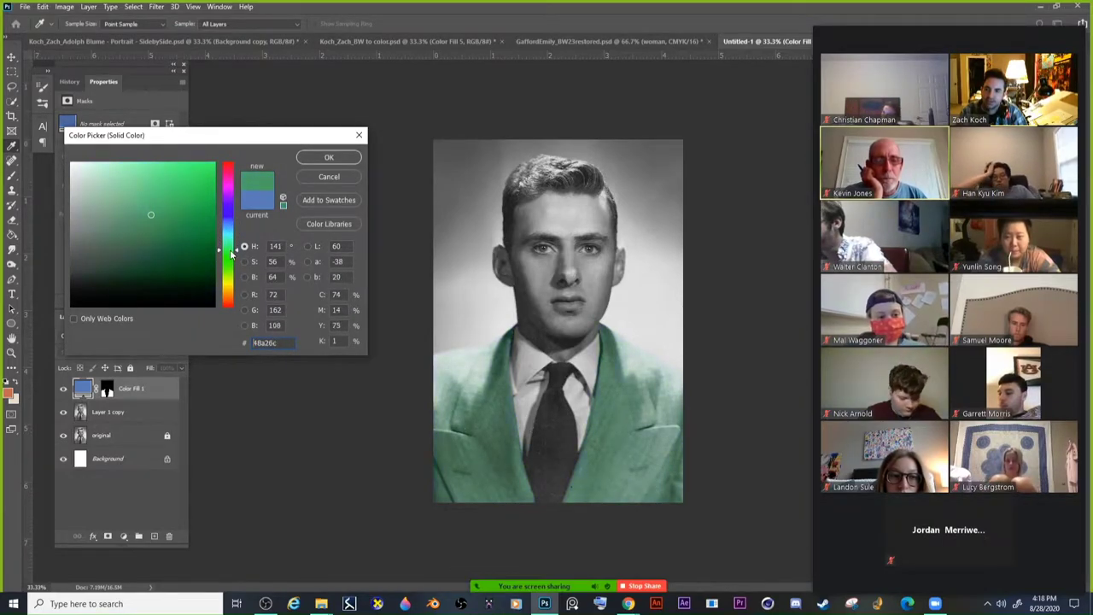
left_click(111, 224)
left_click_drag(111, 224, 99, 211)
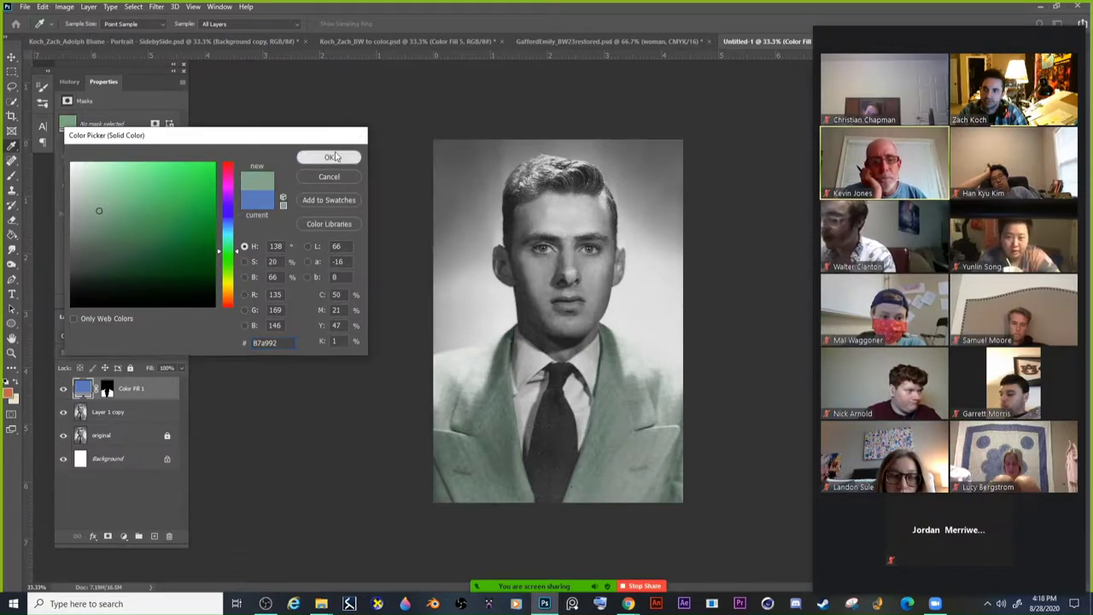
left_click(329, 157)
Switch the fill to Color blending and set its colour to grey-blue #879da9.
left_click(103, 353)
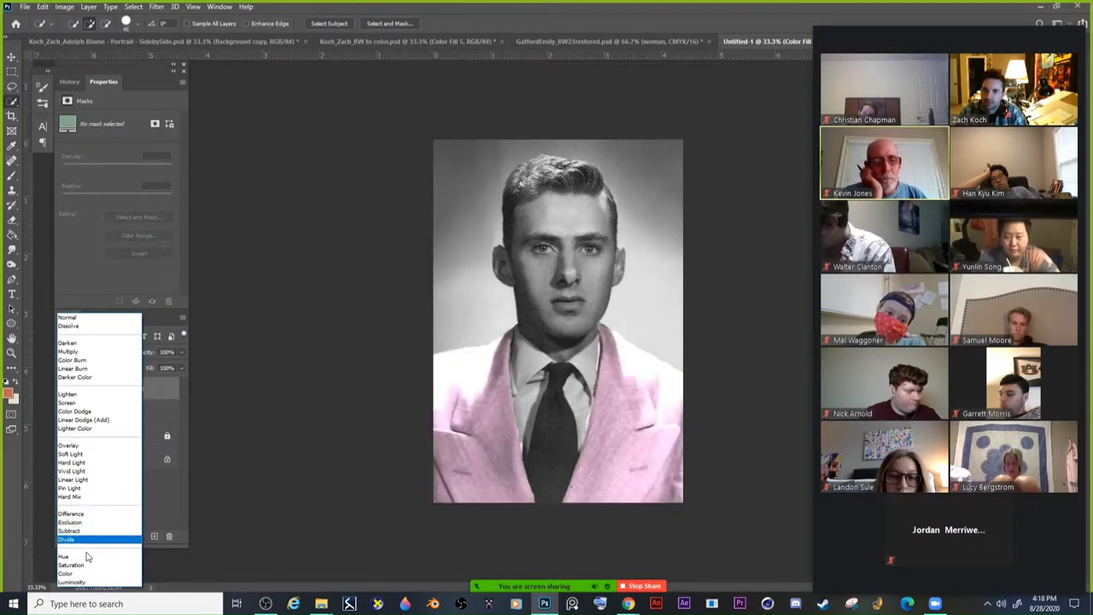
left_click(81, 573)
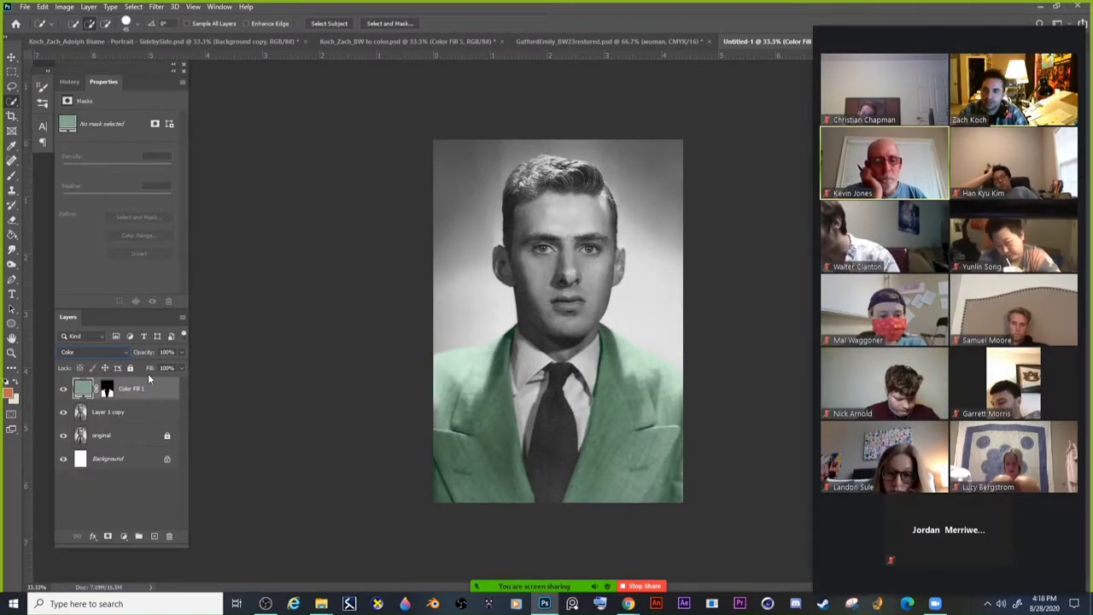
double_click(82, 390)
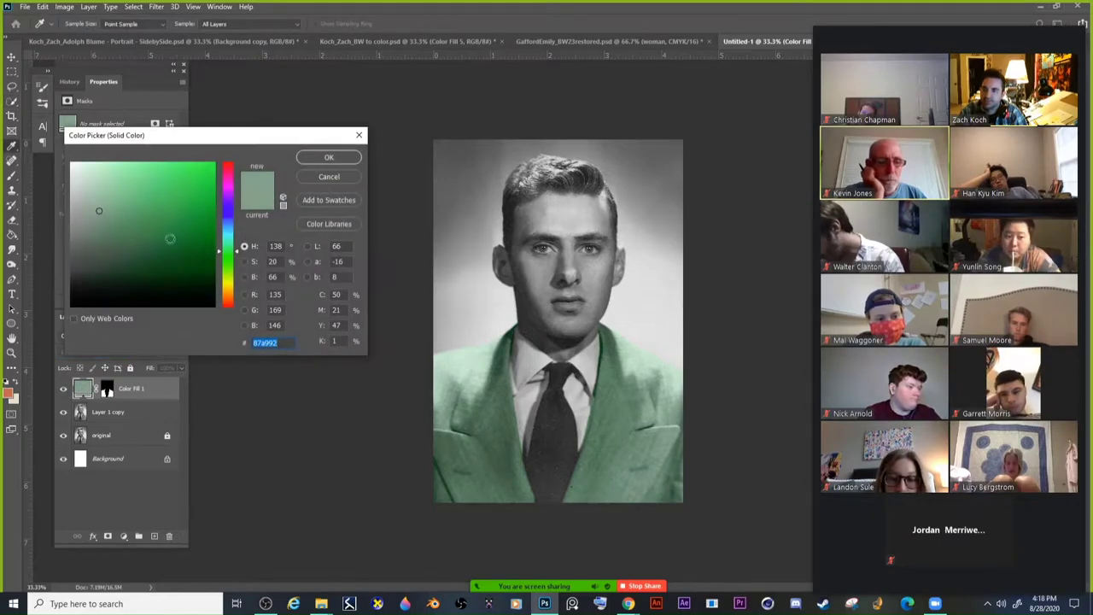
left_click(229, 237)
left_click_drag(229, 236, 228, 225)
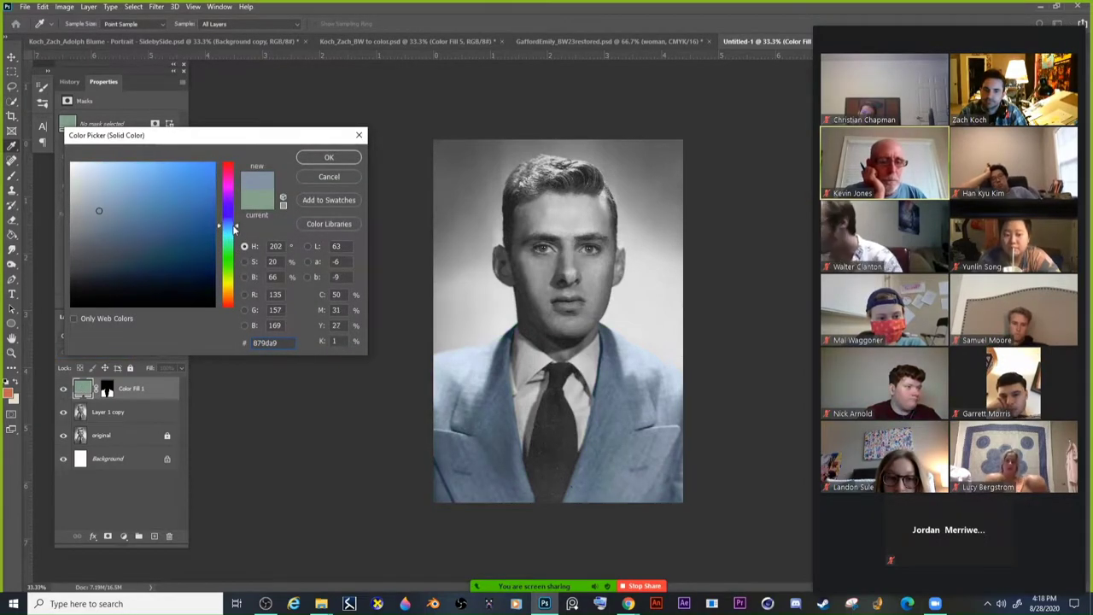
left_click(329, 157)
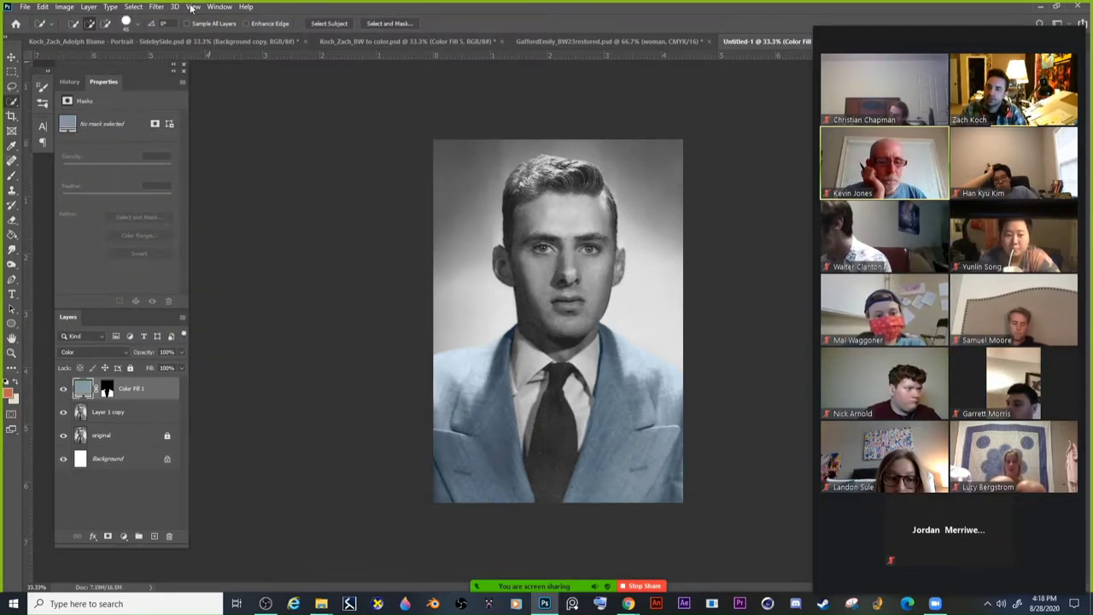
Target the Color Fill 1 layer mask and zoom in around the tie.
left_click(106, 388)
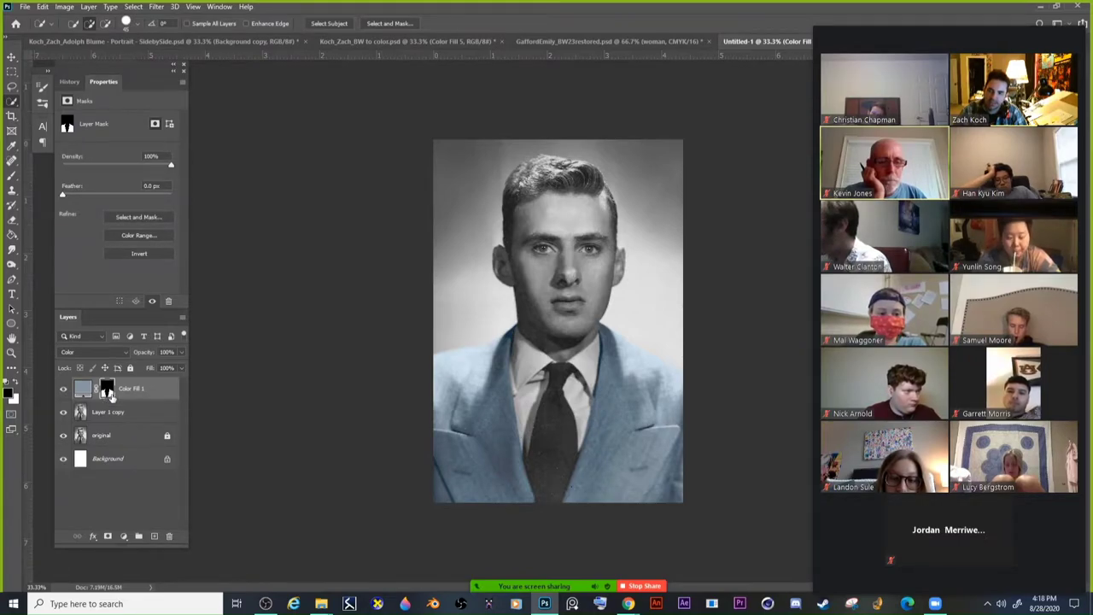
left_click(11, 352)
left_click(530, 401)
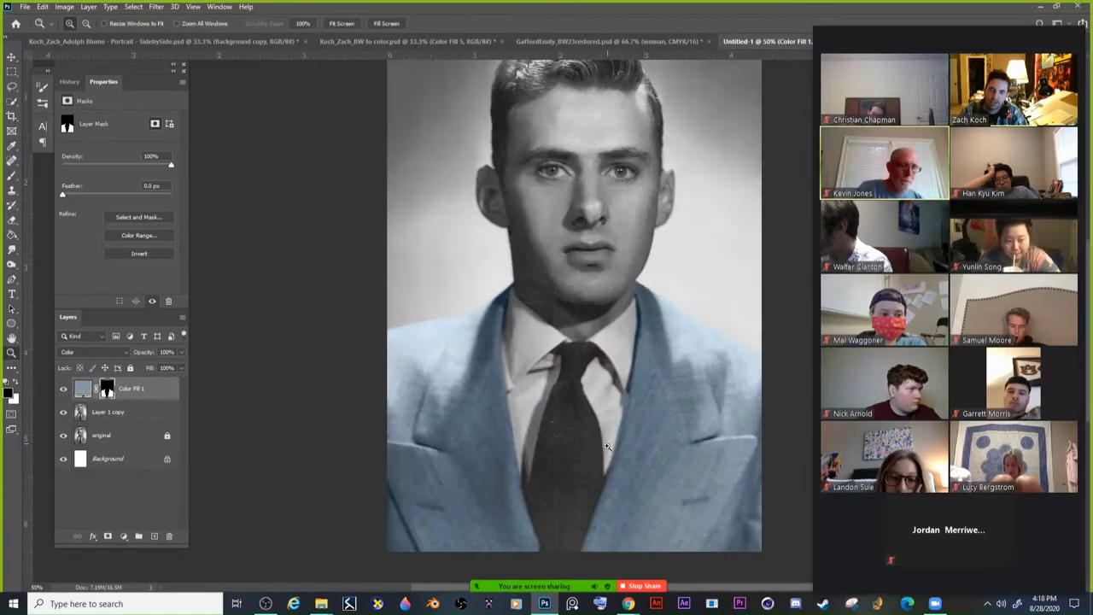
left_click(643, 452)
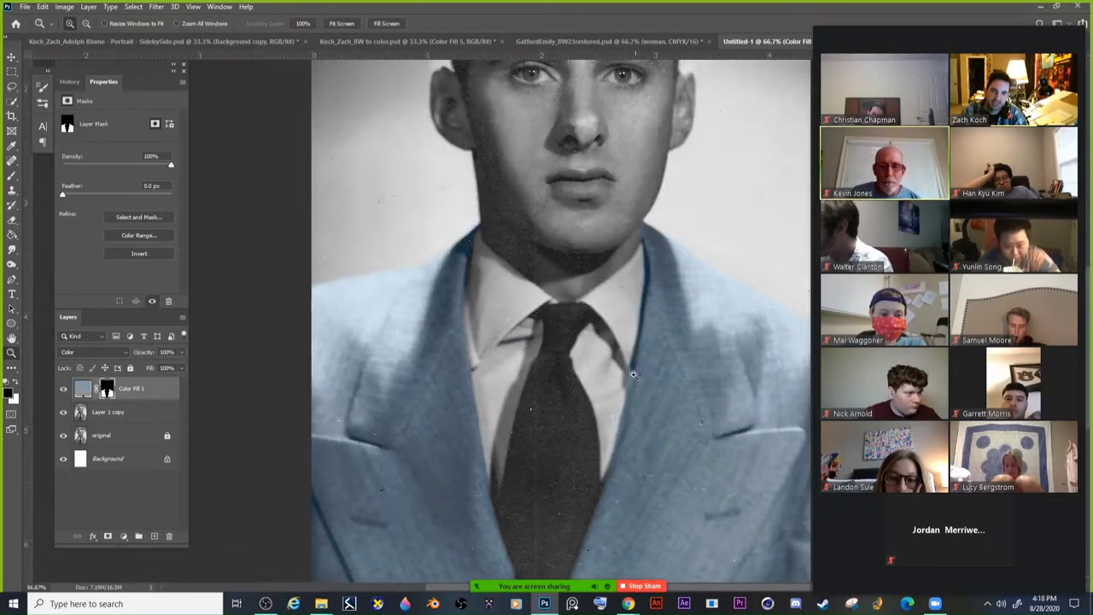
Set up a harder Brush painting white to refine the mask edges.
left_click(11, 174)
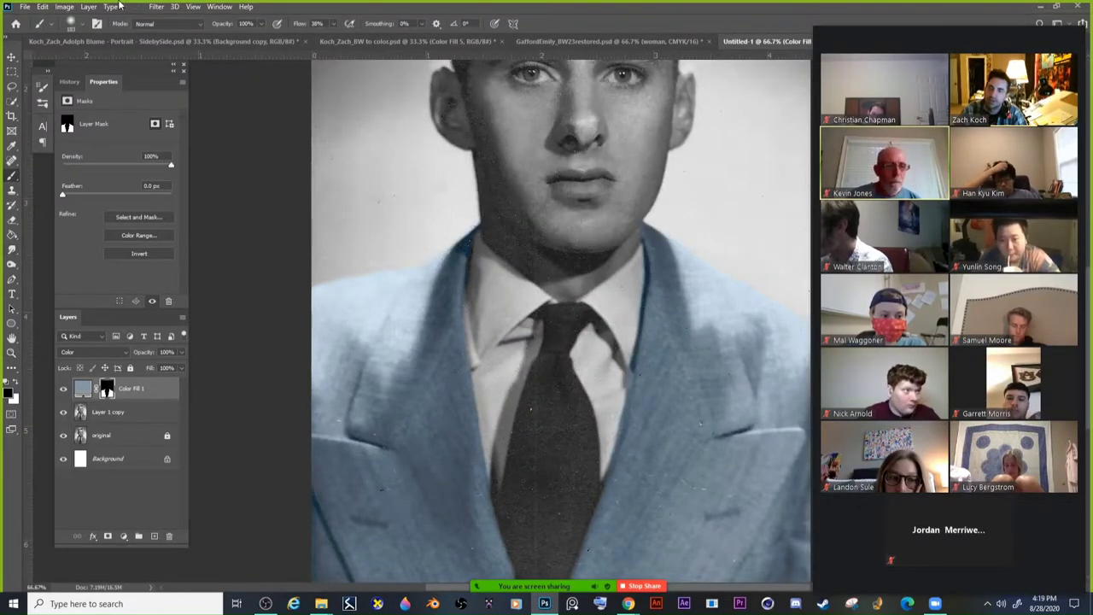
left_click(82, 24)
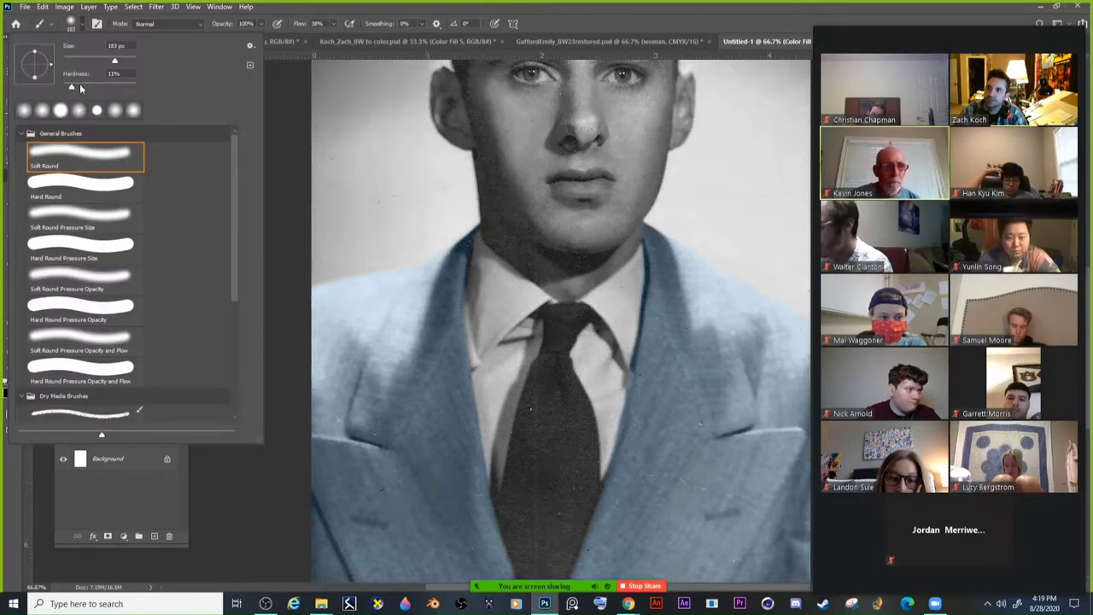
left_click_drag(79, 89, 94, 88)
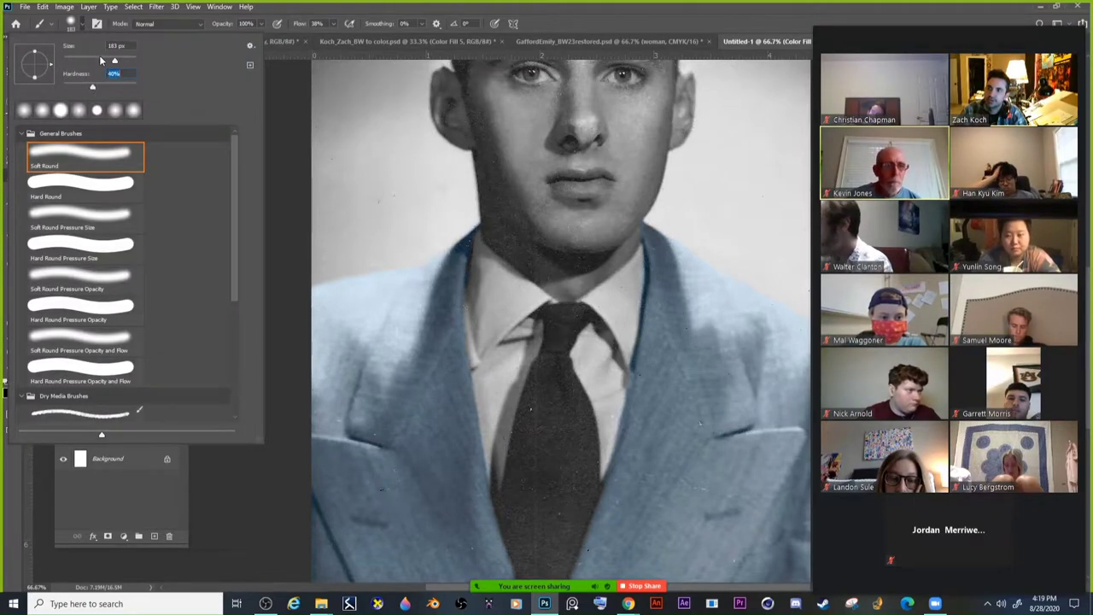
left_click(610, 372)
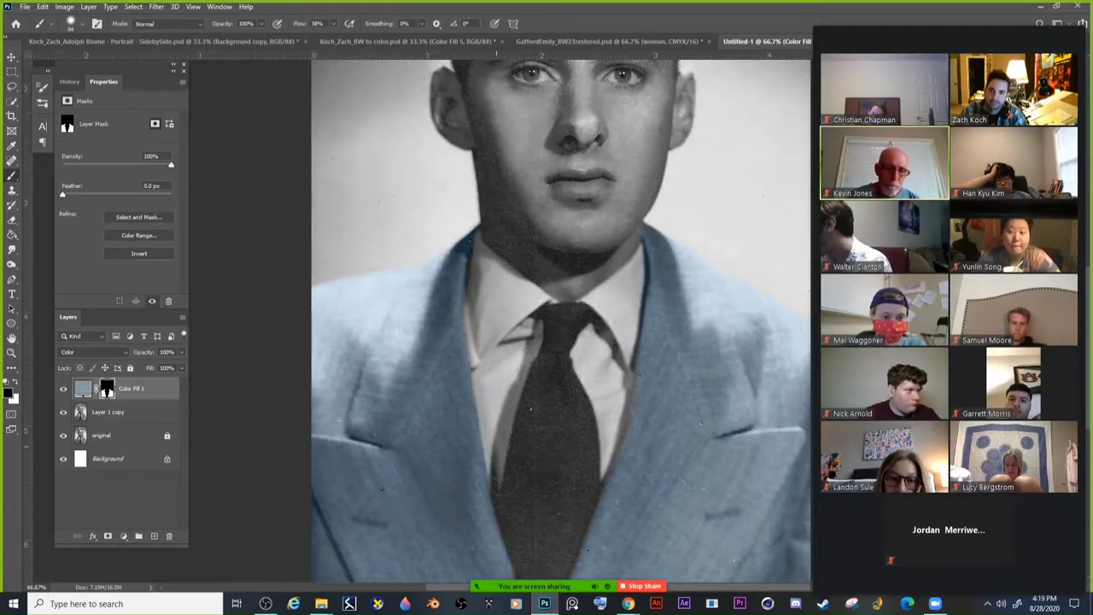
key("x")
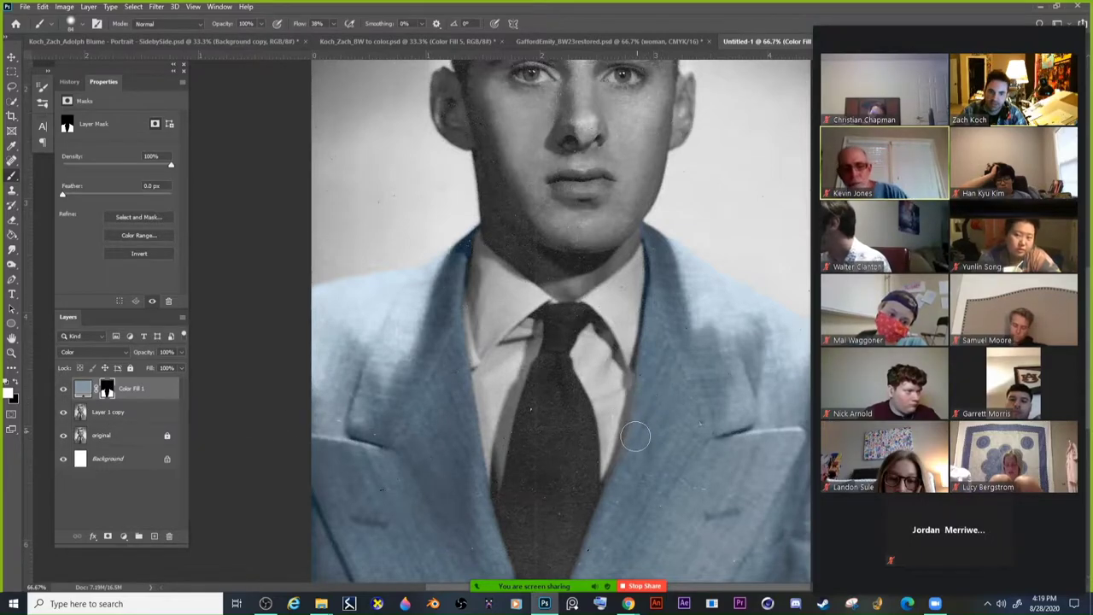
key("ctrl+minus")
key("ctrl+minus")
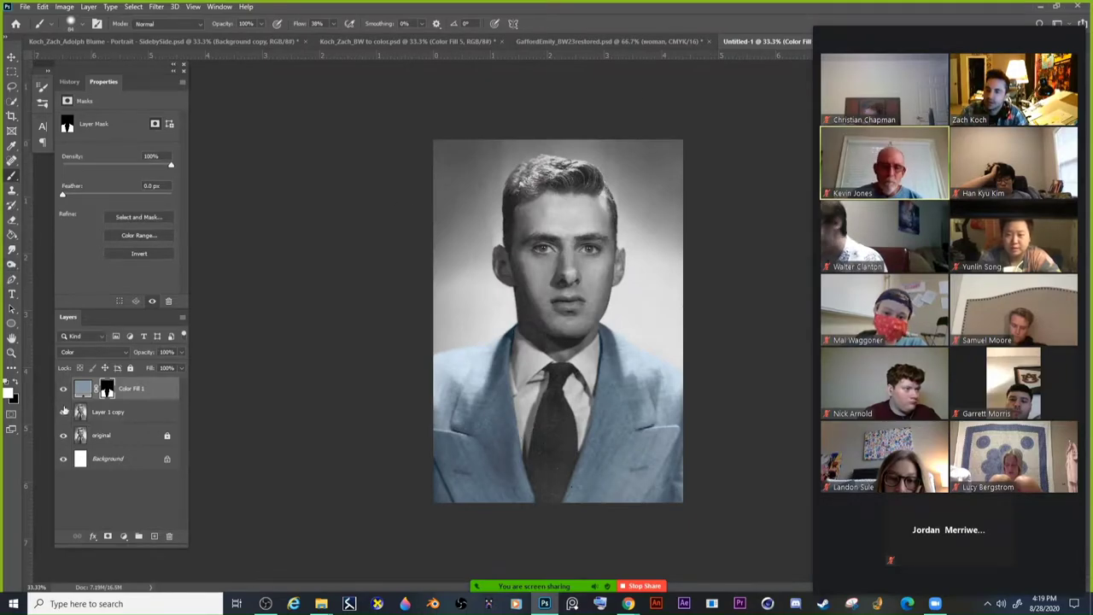
Quick-select the man's head, face and neck.
left_click(13, 109)
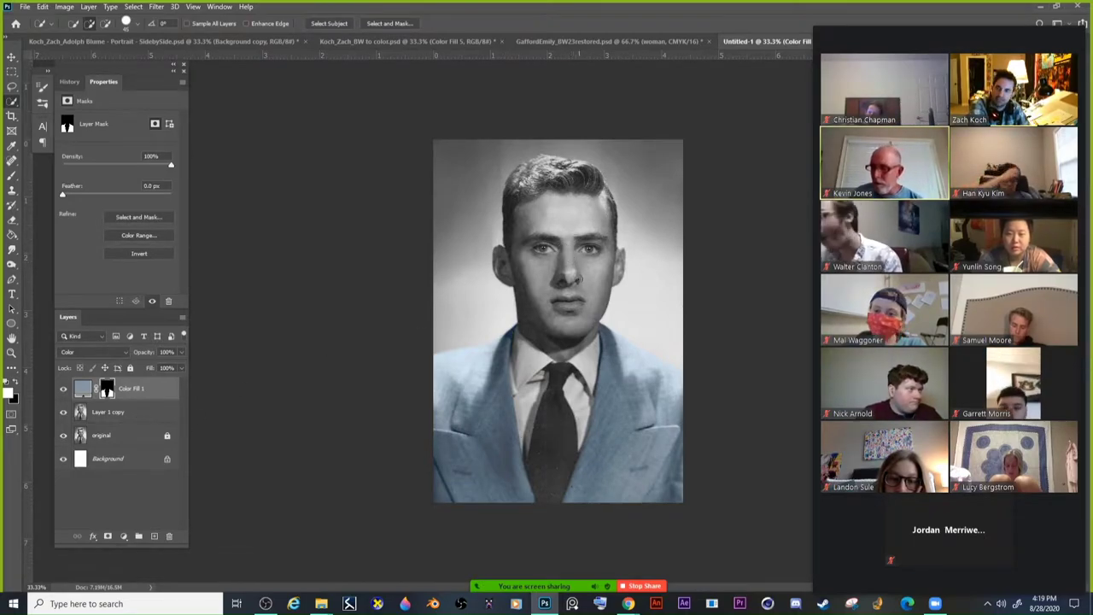
mouse_move(571, 262)
left_mouse_down()
mouse_move(570, 318)
mouse_move(608, 304)
mouse_move(675, 323)
left_mouse_up()
left_click_drag(492, 250, 488, 288)
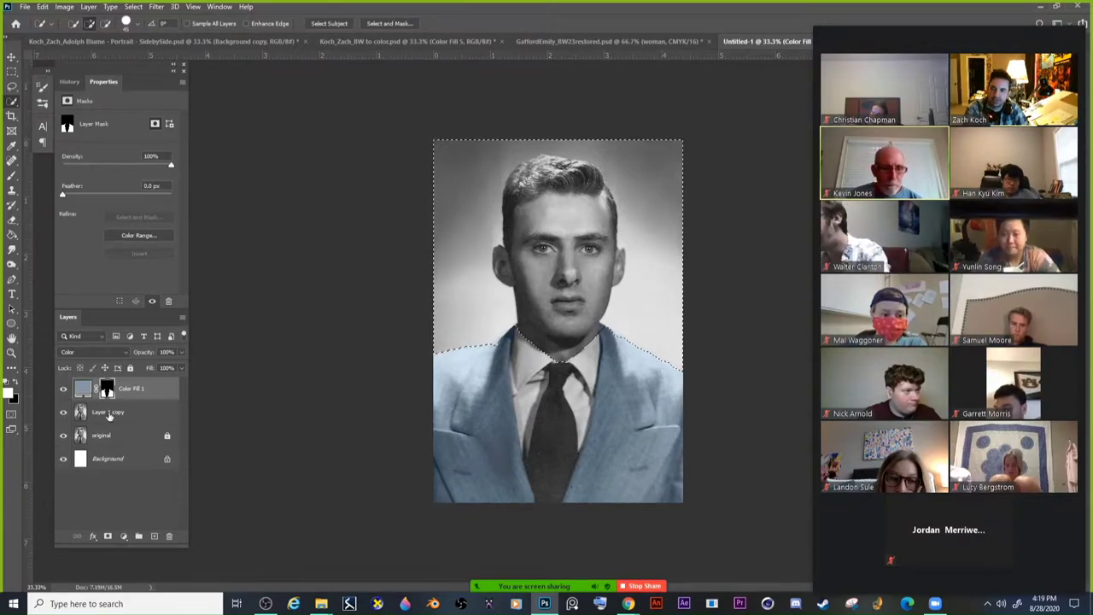
On Layer 1 copy, subtract the background and hair from the face selection.
left_click(109, 415)
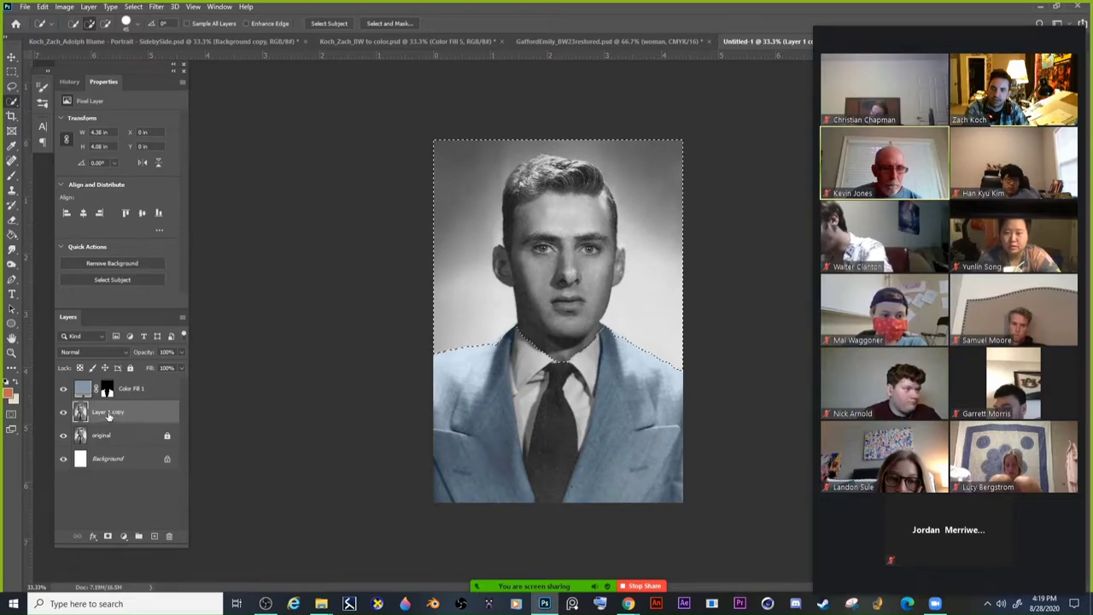
mouse_move(482, 332)
left_mouse_down()
mouse_move(478, 214)
mouse_move(470, 240)
mouse_move(485, 294)
left_mouse_up()
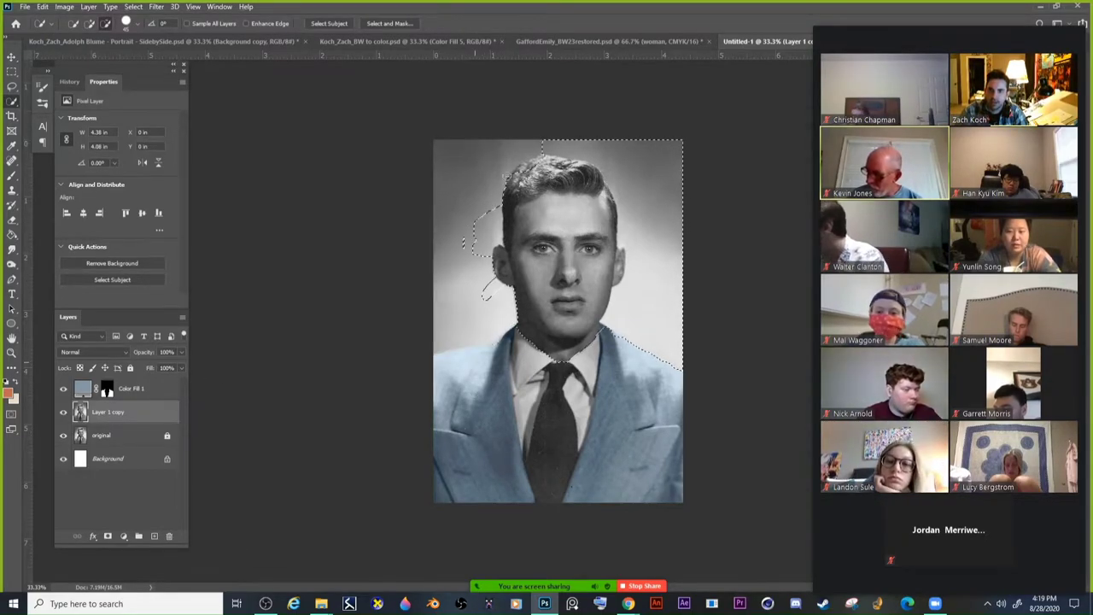
left_click_drag(514, 179, 479, 229)
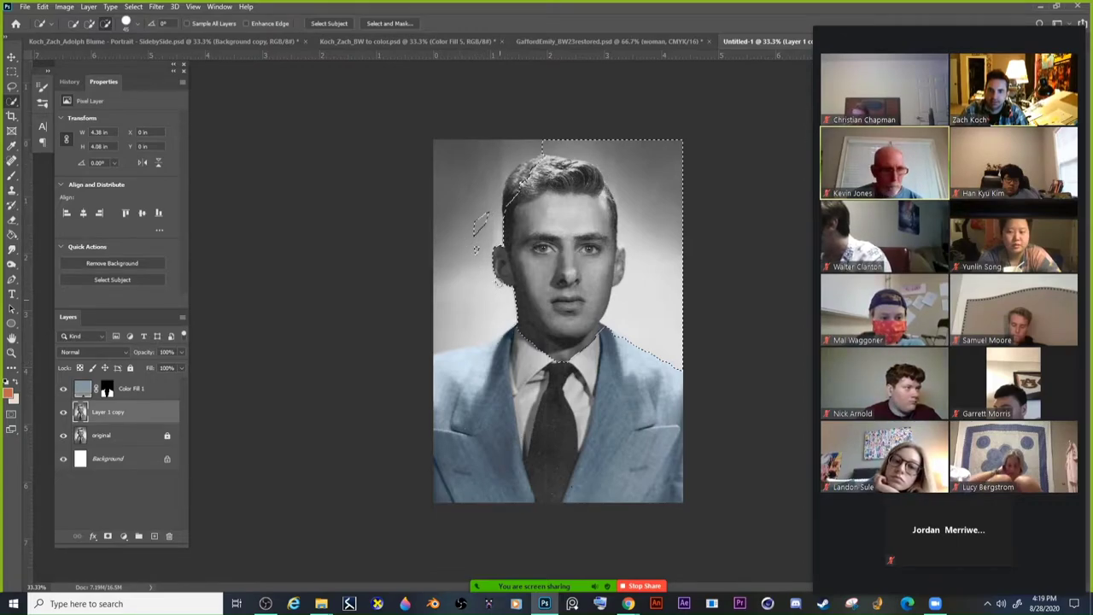
mouse_move(523, 180)
left_mouse_down()
mouse_move(557, 181)
mouse_move(517, 189)
mouse_move(531, 139)
left_mouse_up()
left_click_drag(648, 179, 658, 256)
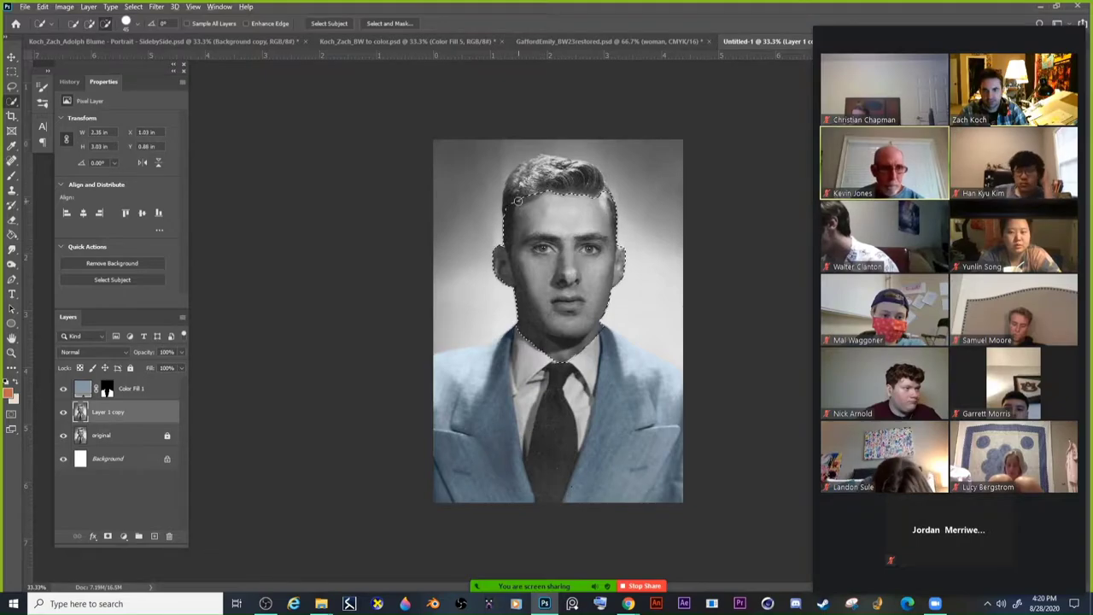
Refine the face selection to include both ears and stop at the hairline.
left_click(496, 249)
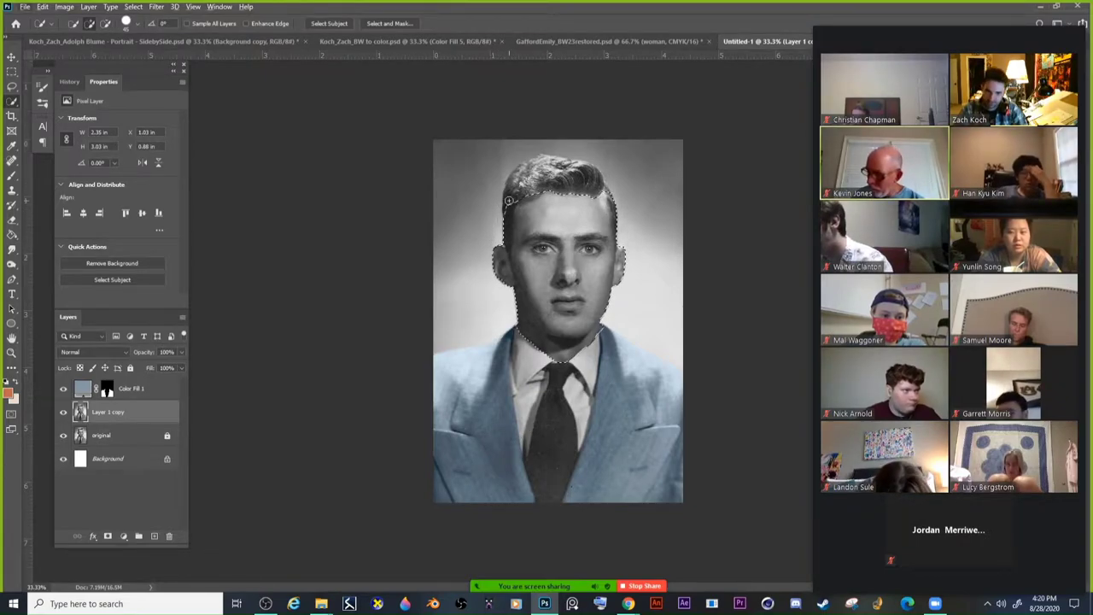
key("alt")
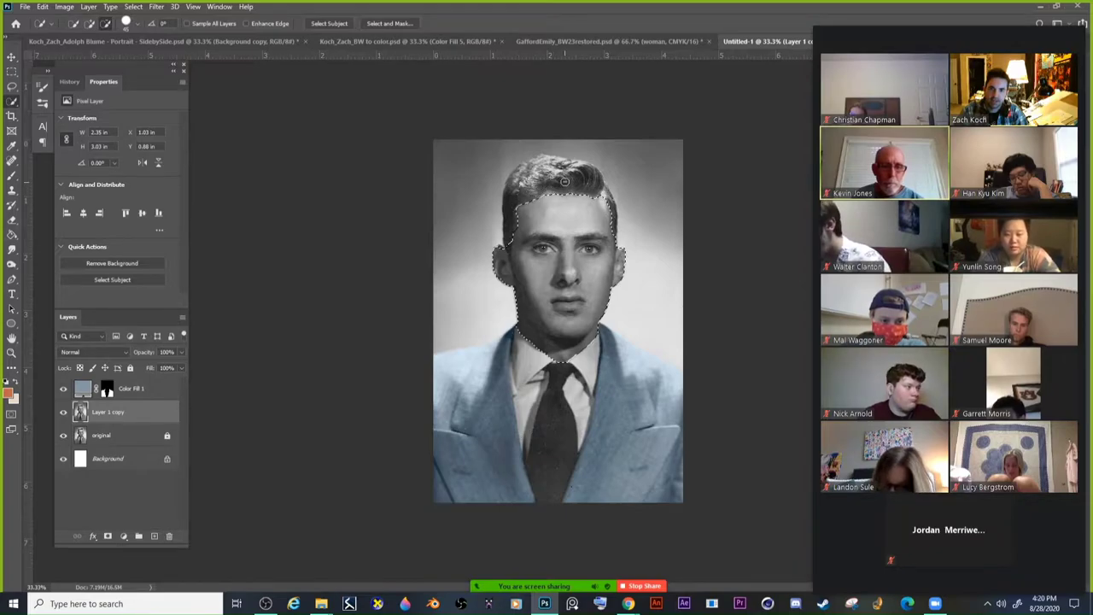
left_click_drag(565, 181, 518, 211)
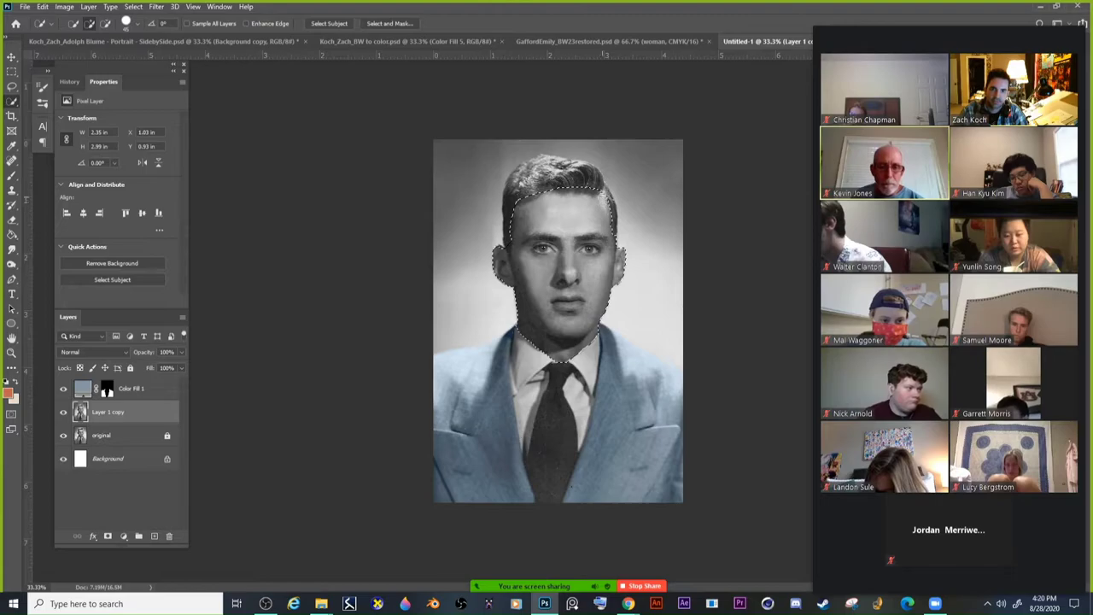
left_click_drag(589, 193, 600, 208)
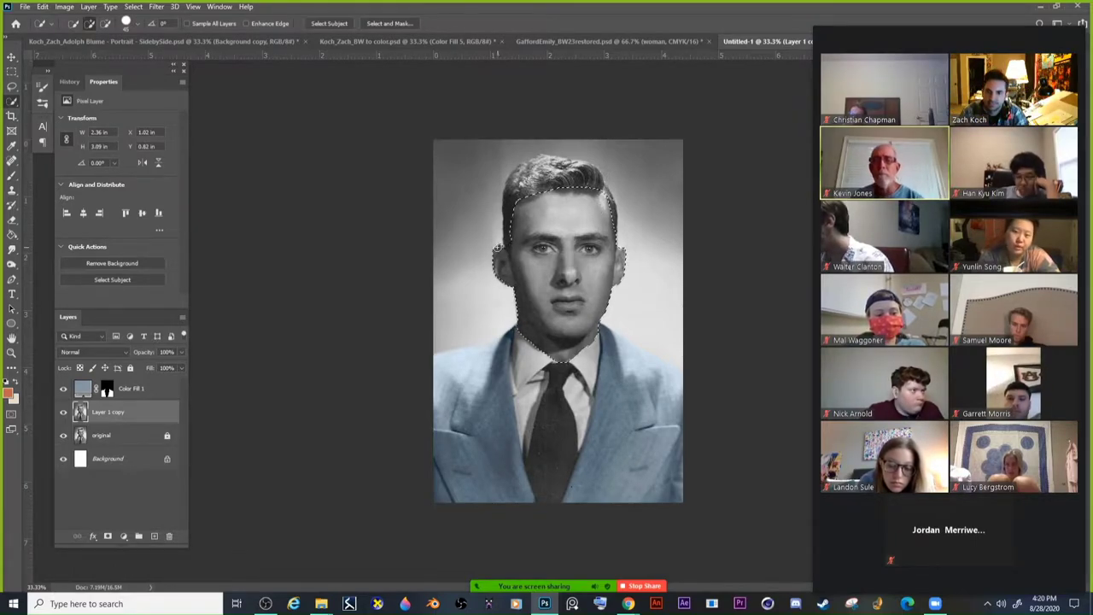
left_click_drag(496, 249, 504, 254)
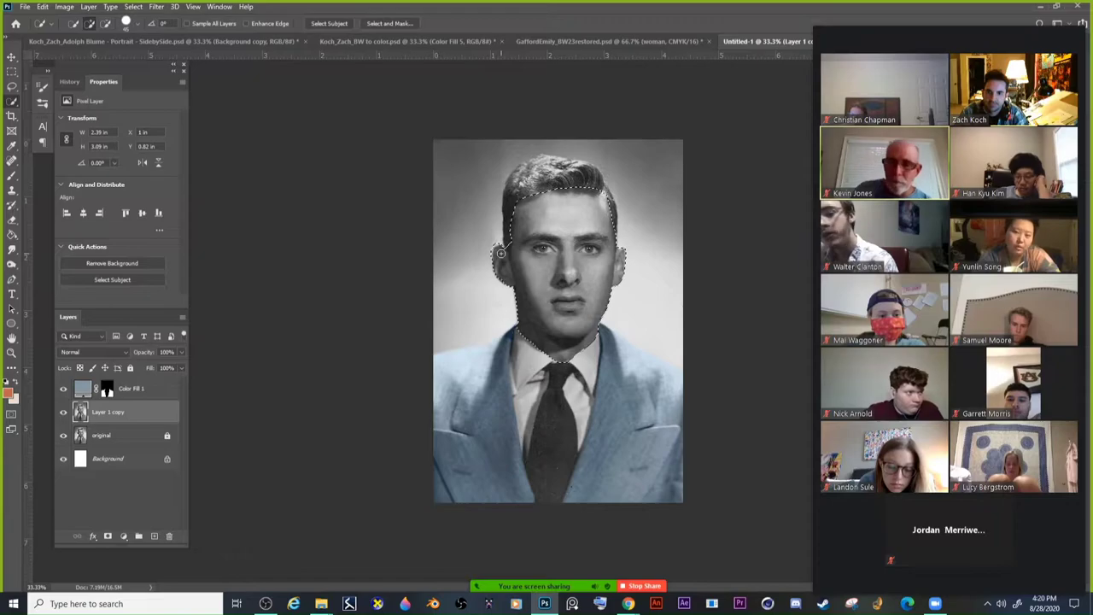
key("ctrl+plus")
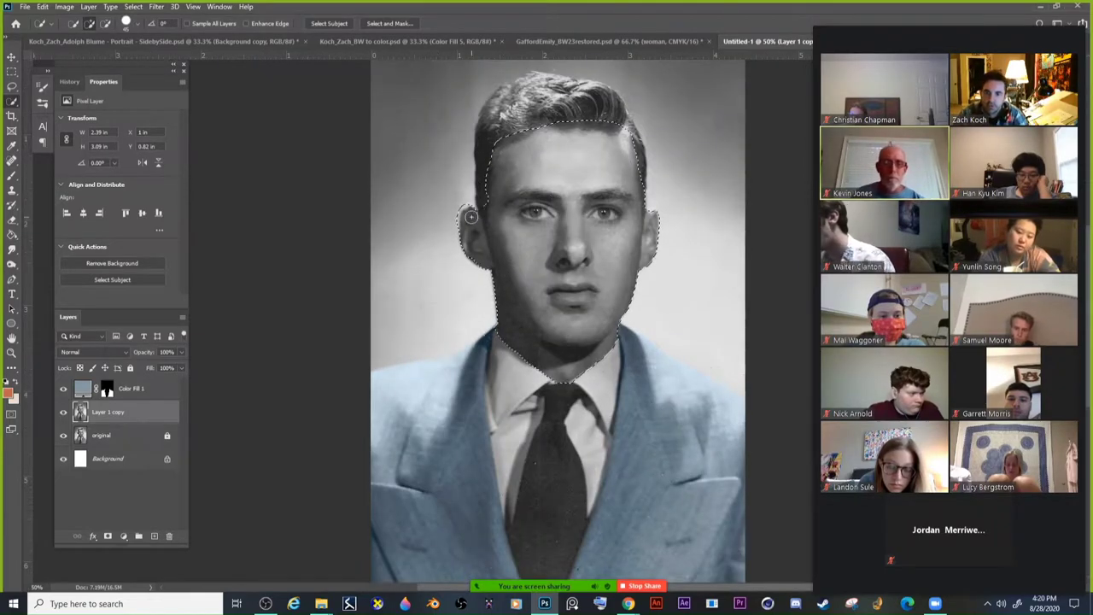
key("alt")
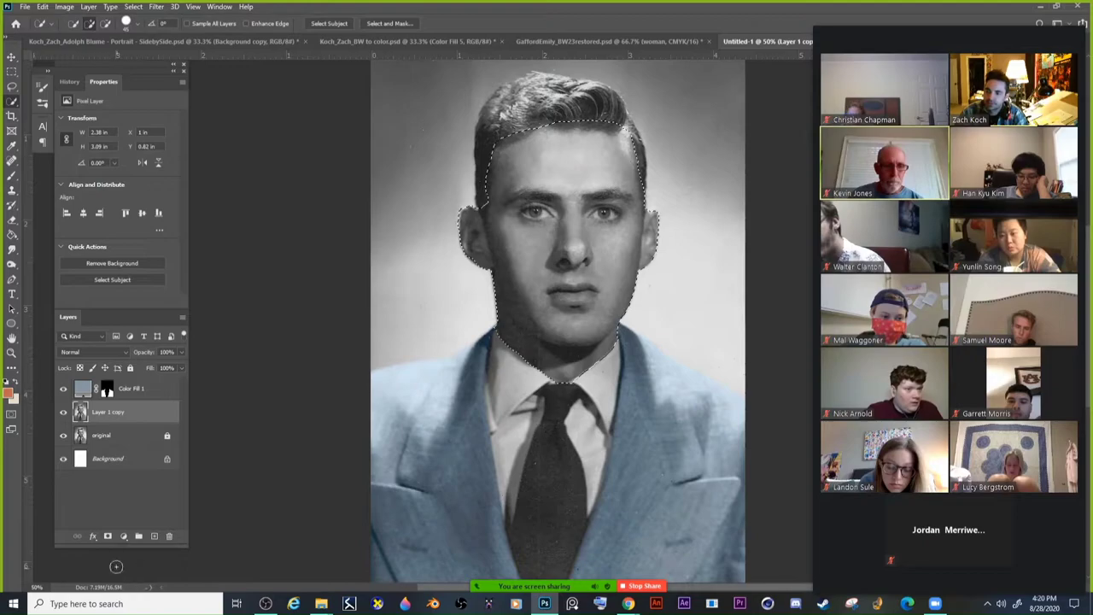
left_click(123, 538)
Add a Solid Color fill layer for the face, set to tan #ac845a.
left_click(123, 538)
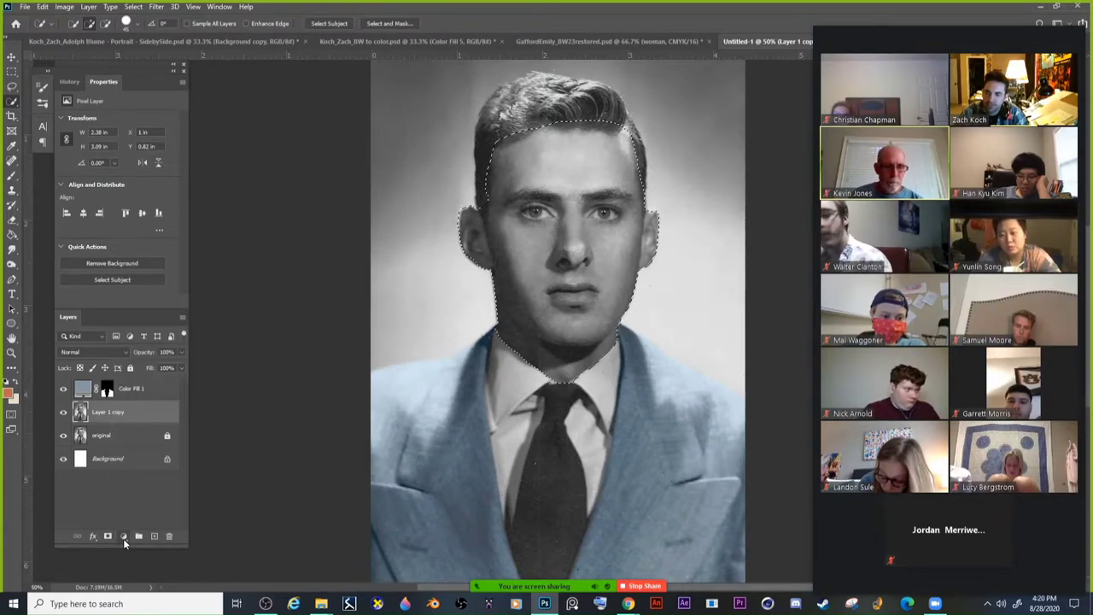
left_click(123, 538)
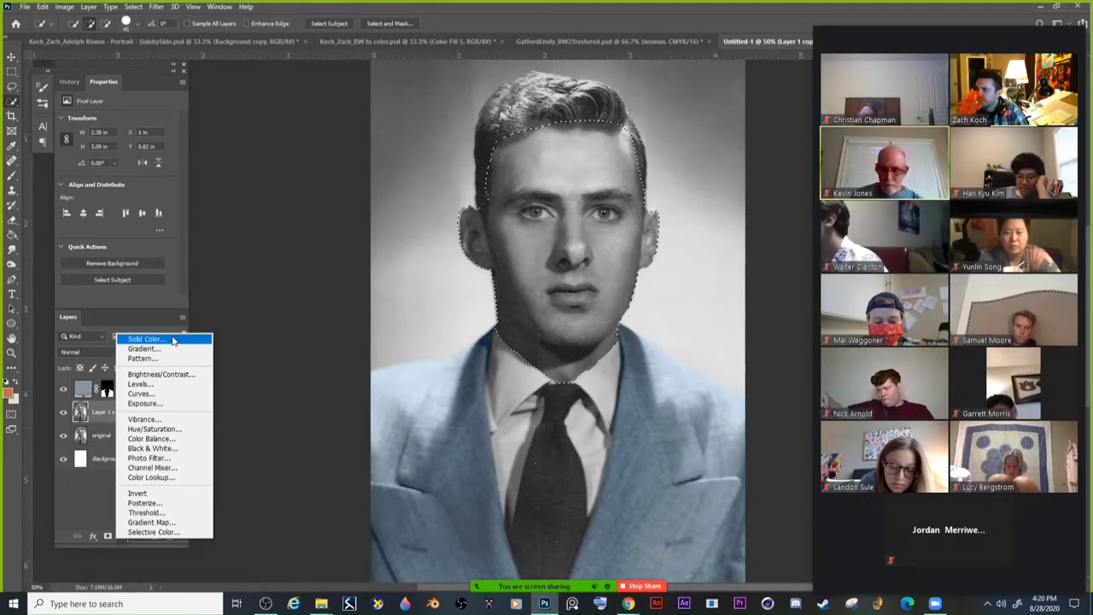
left_click(173, 340)
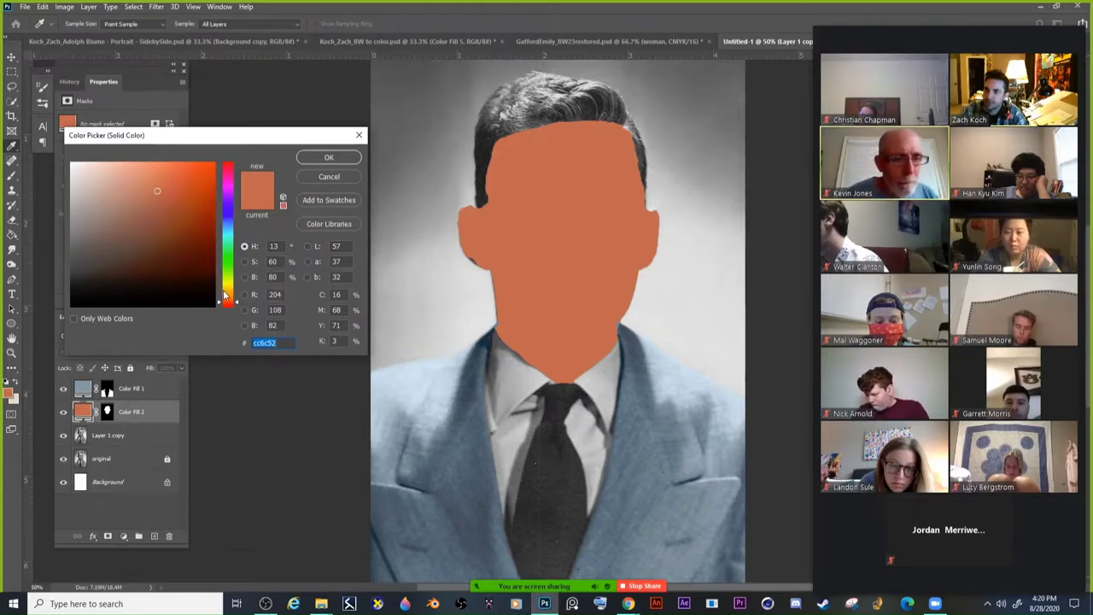
left_click_drag(158, 195, 136, 181)
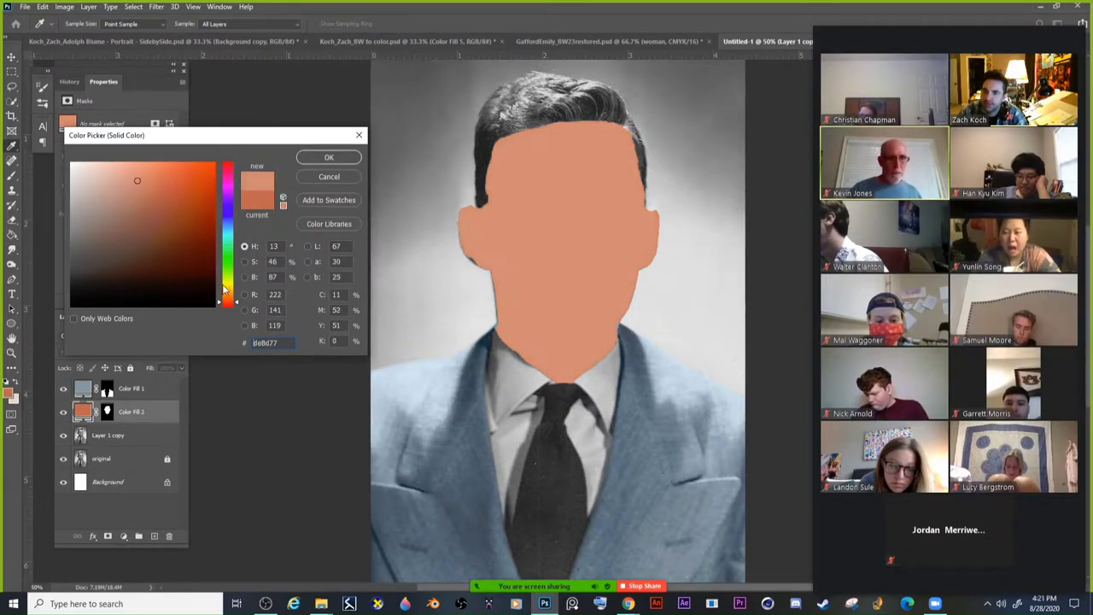
left_click_drag(227, 300, 228, 298)
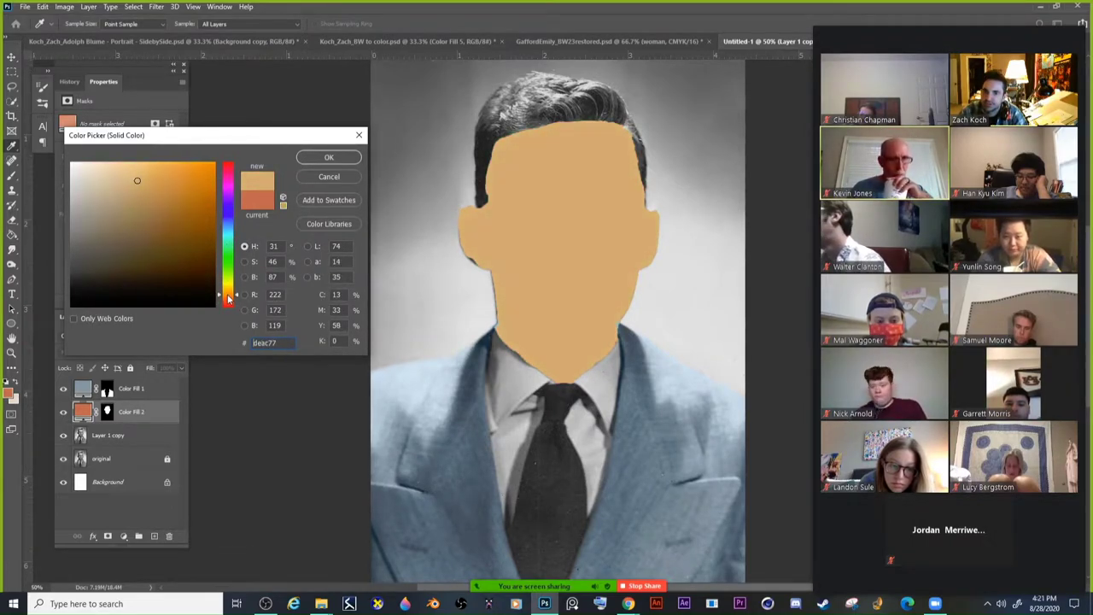
mouse_move(138, 181)
left_mouse_down()
mouse_move(150, 205)
mouse_move(135, 233)
mouse_move(147, 239)
mouse_move(151, 208)
mouse_move(139, 209)
left_mouse_up()
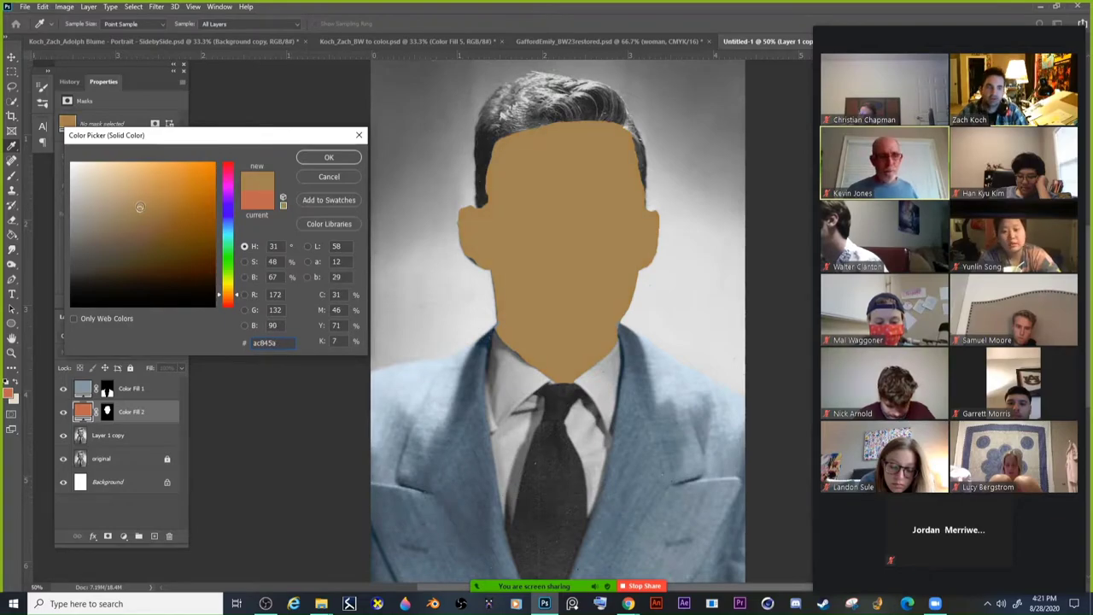
left_click(329, 160)
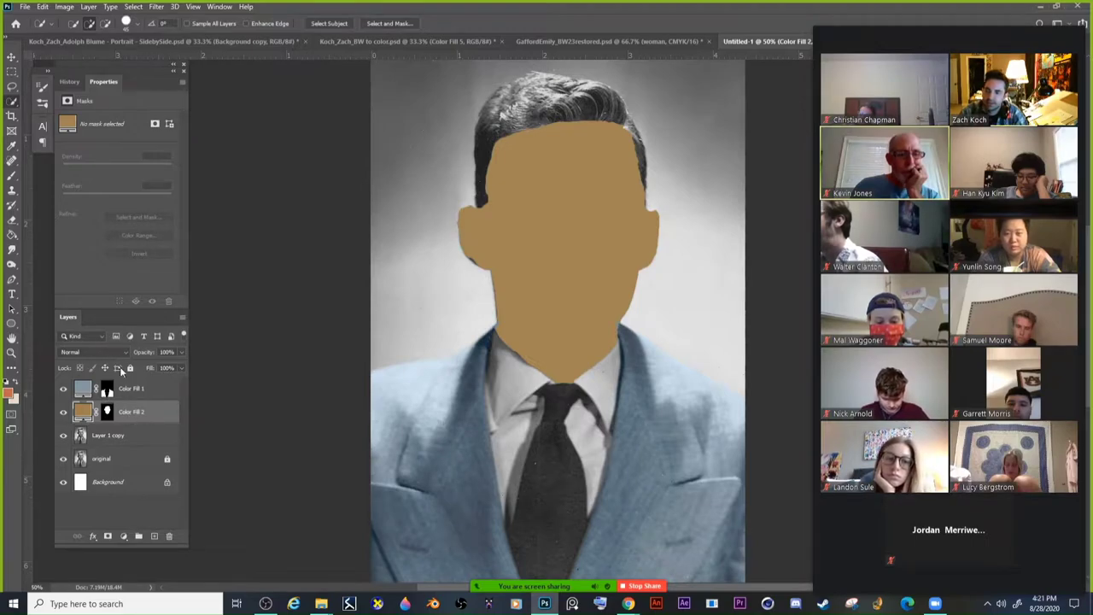
Switch Color Fill 2 to Color blend mode and try a lighter tan, #b79474.
left_click(104, 353)
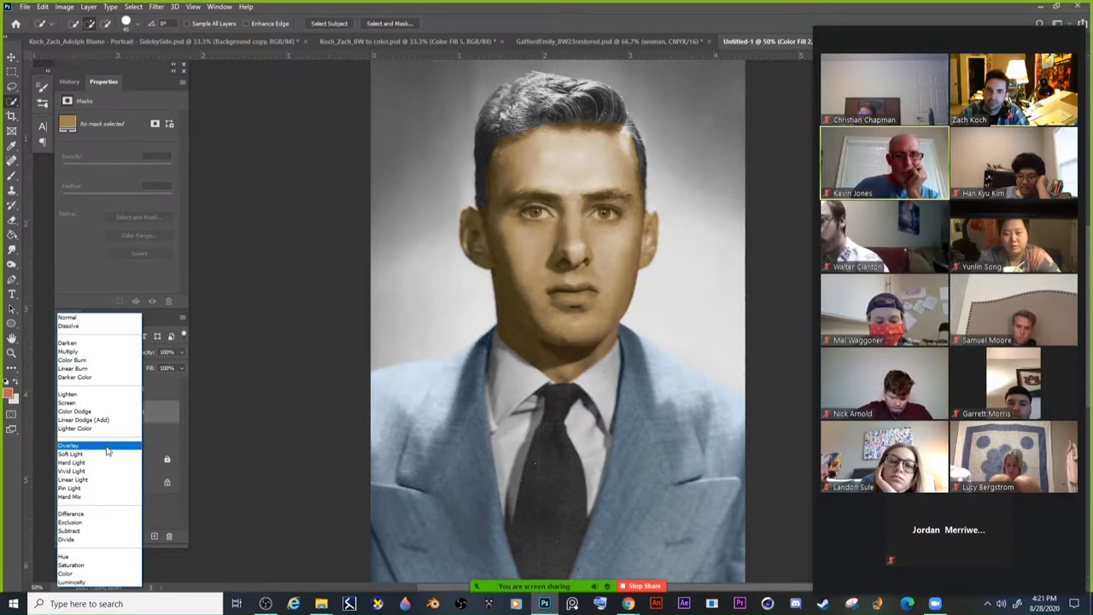
left_click(104, 573)
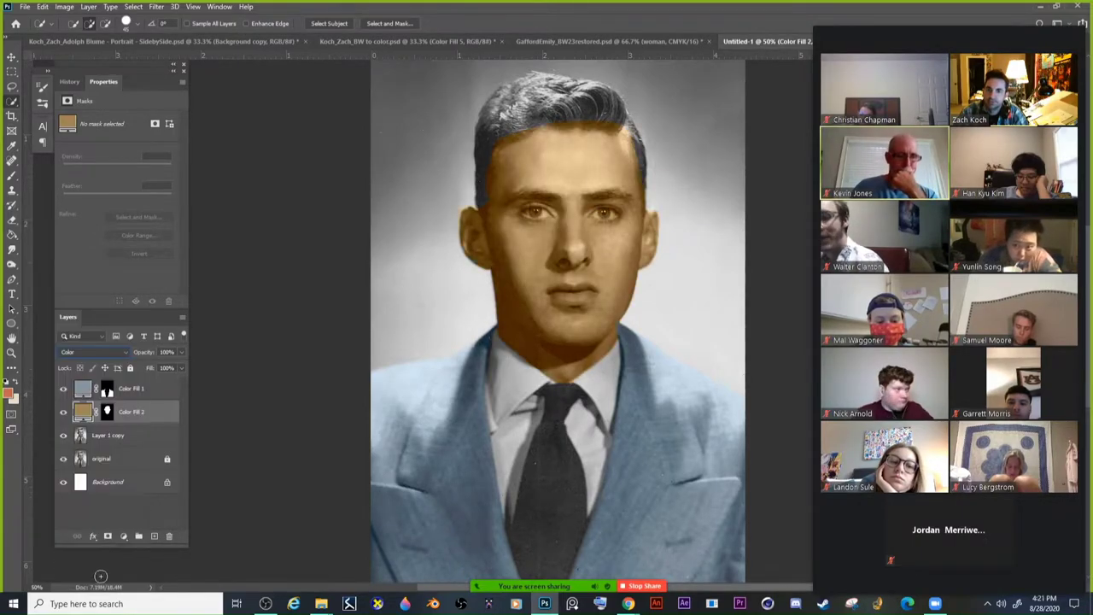
double_click(82, 413)
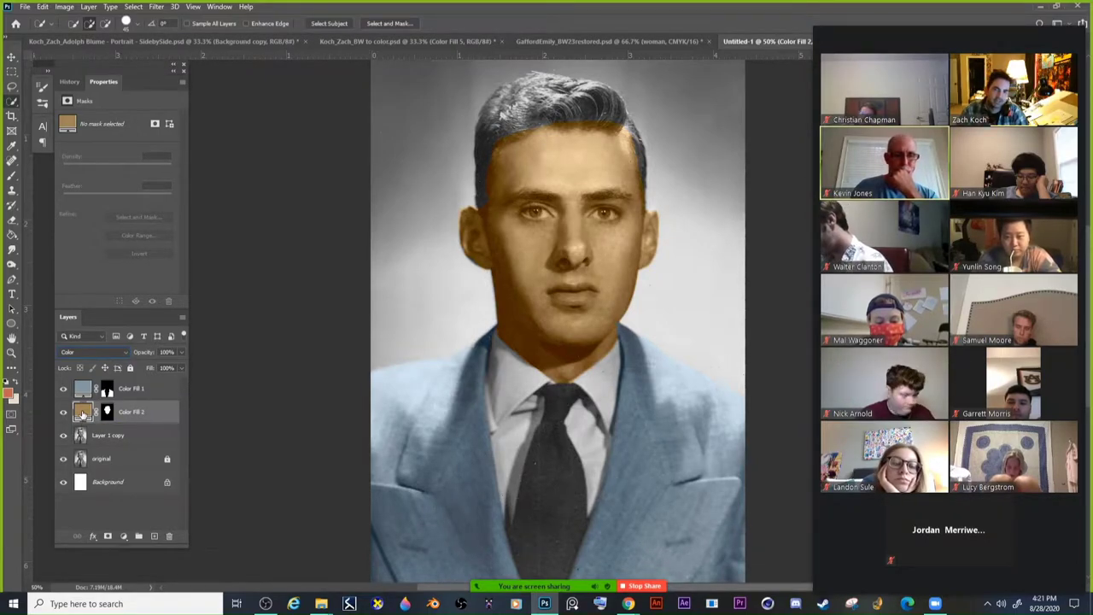
mouse_move(138, 205)
left_mouse_down()
mouse_move(134, 213)
mouse_move(97, 190)
mouse_move(120, 175)
mouse_move(124, 217)
mouse_move(105, 177)
mouse_move(123, 203)
left_mouse_up()
Change the face fill's colour to the lighter, warmer tan #d4a783 and confirm.
left_click(239, 299)
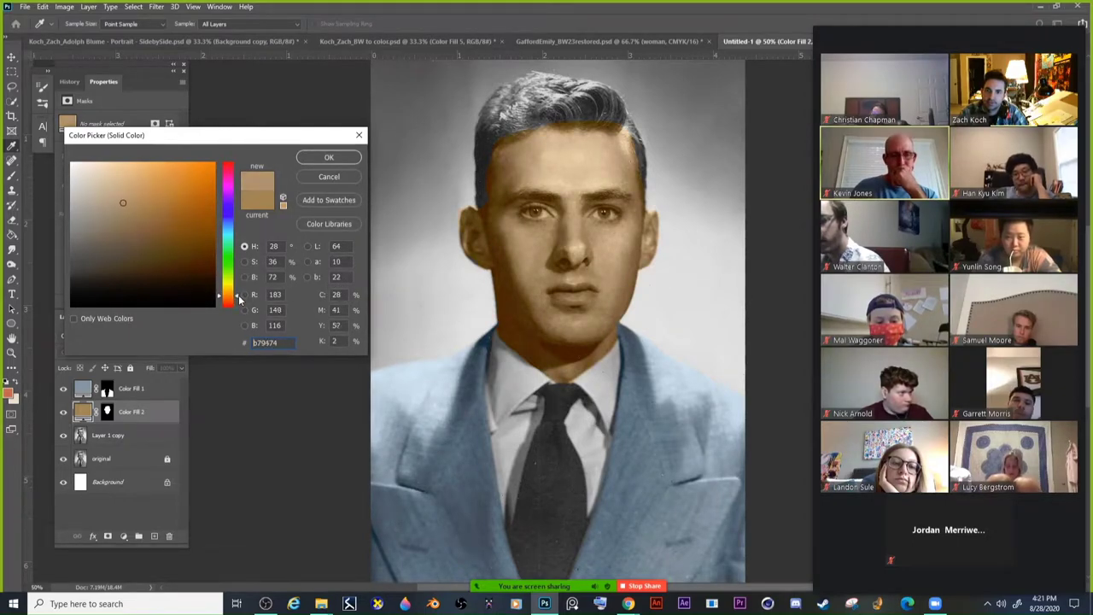
left_click_drag(239, 299, 239, 298)
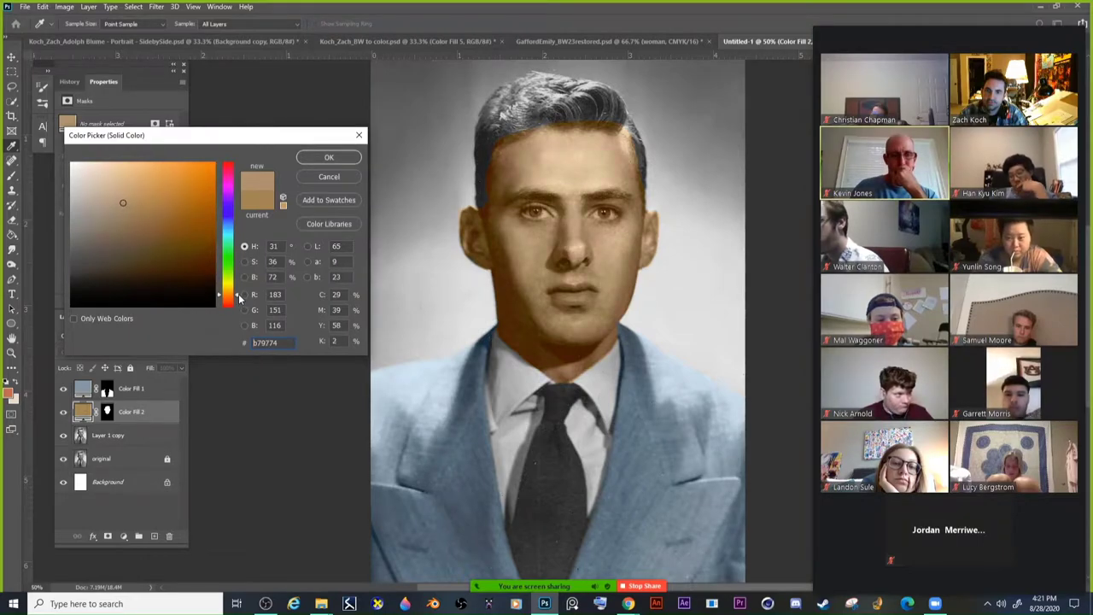
left_click(127, 200)
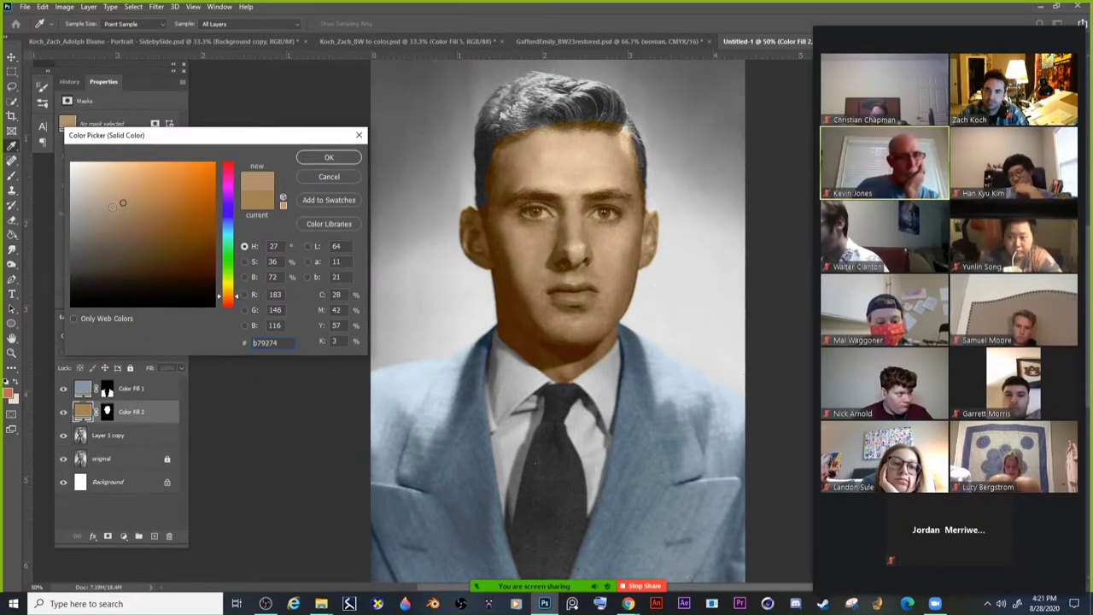
left_click_drag(127, 199, 135, 194)
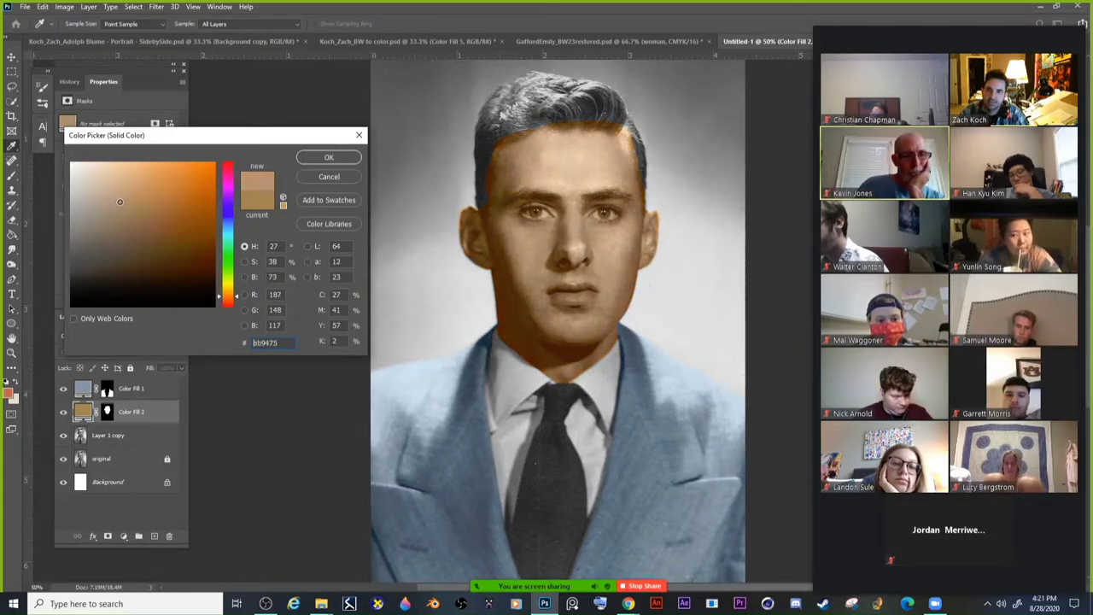
left_click_drag(128, 199, 125, 186)
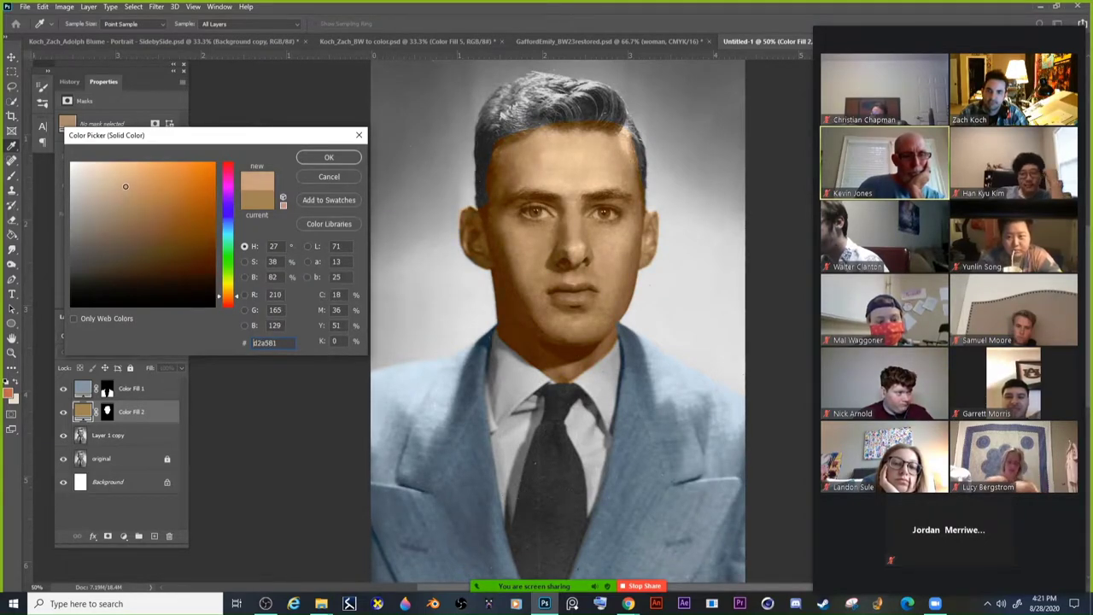
left_click(327, 159)
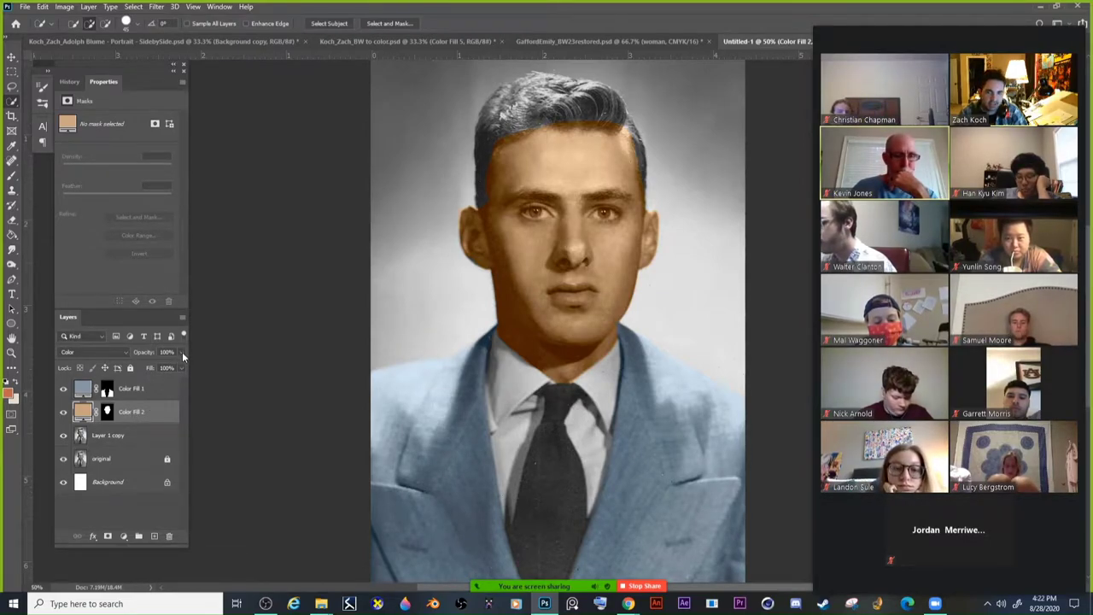
Select the Color Fill 2 skin layer and lower its opacity to 77%.
left_click(130, 435)
left_click(137, 391)
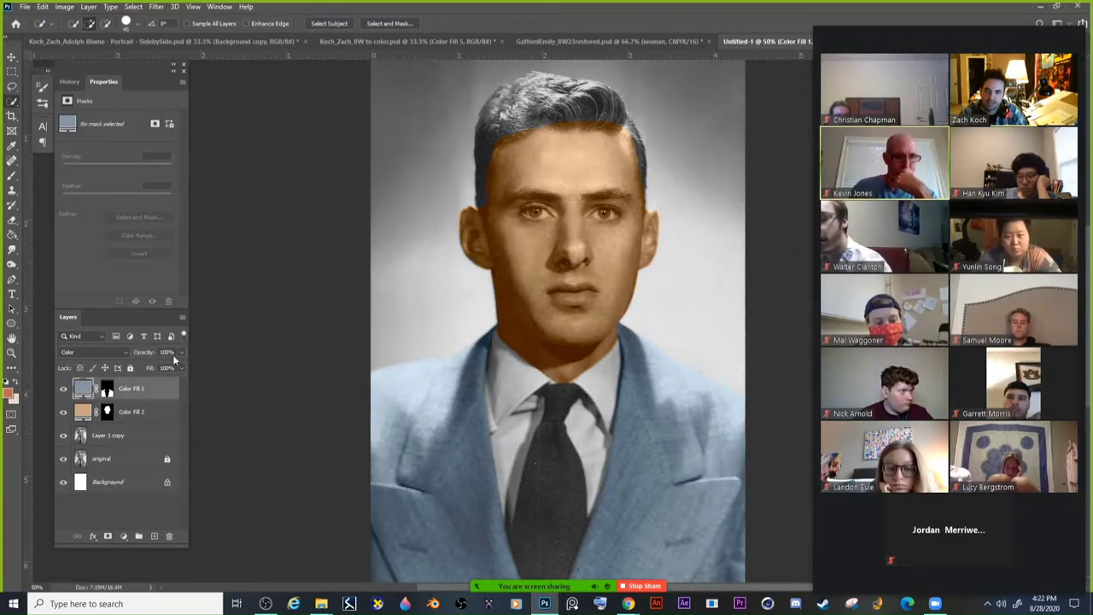
left_click(142, 413)
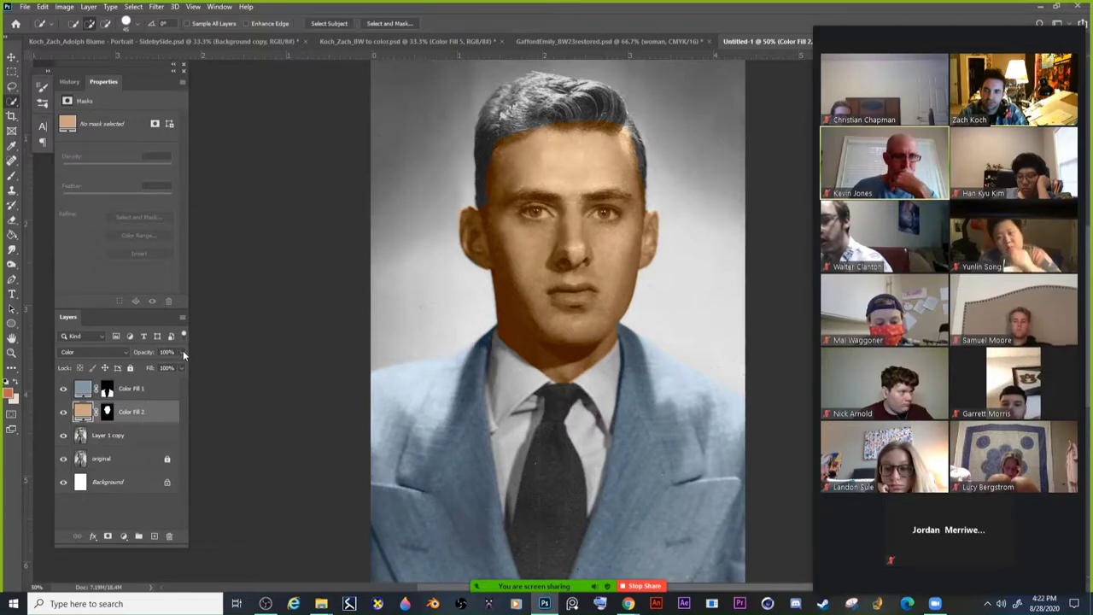
left_click(180, 368)
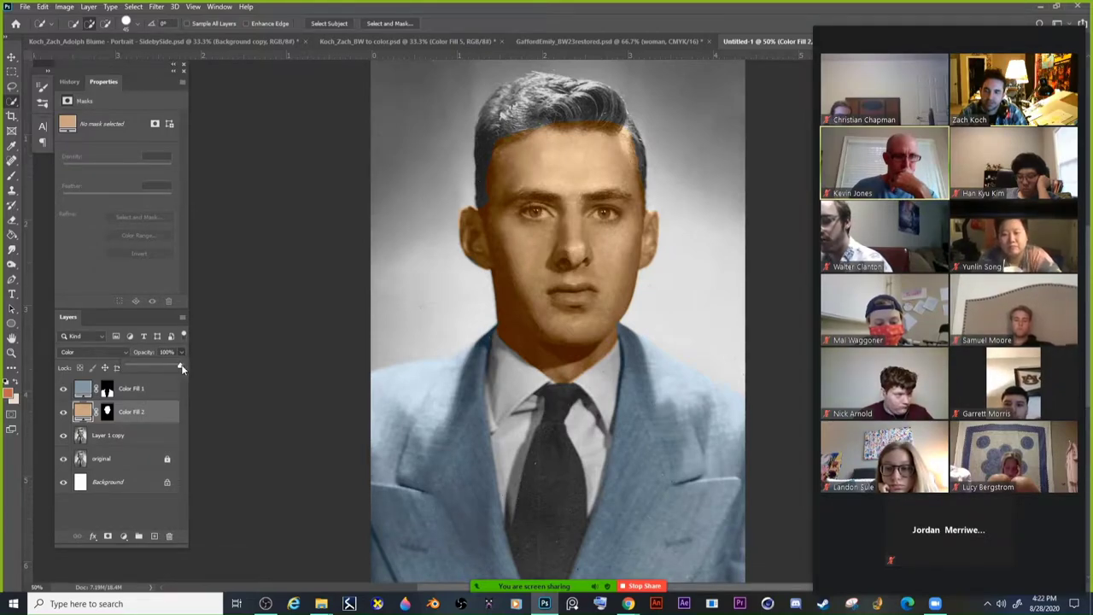
key("9")
left_click_drag(167, 368, 171, 368)
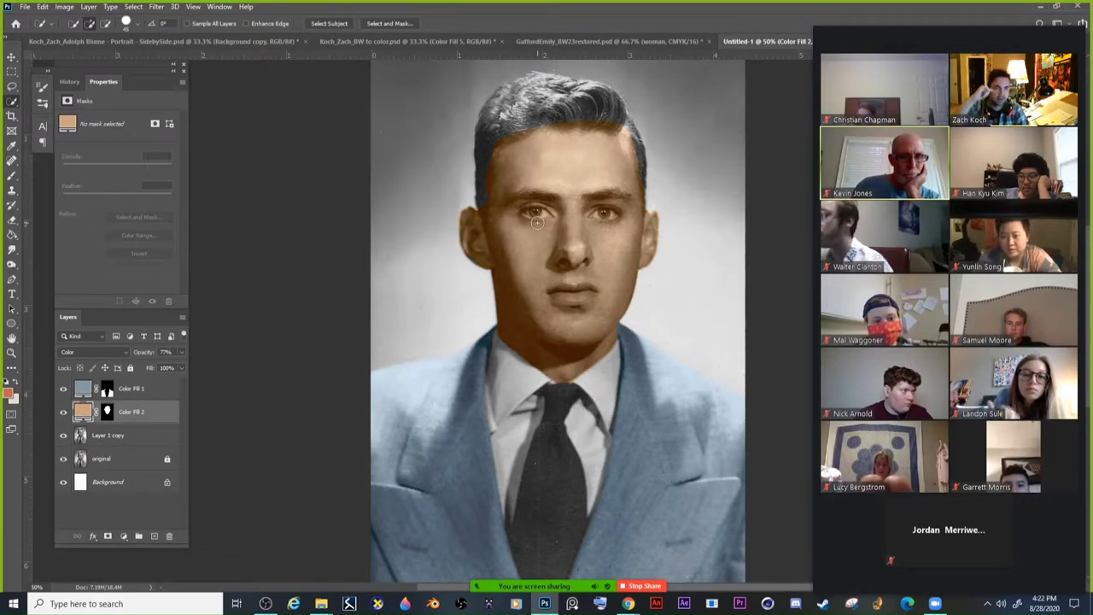
left_click(106, 412)
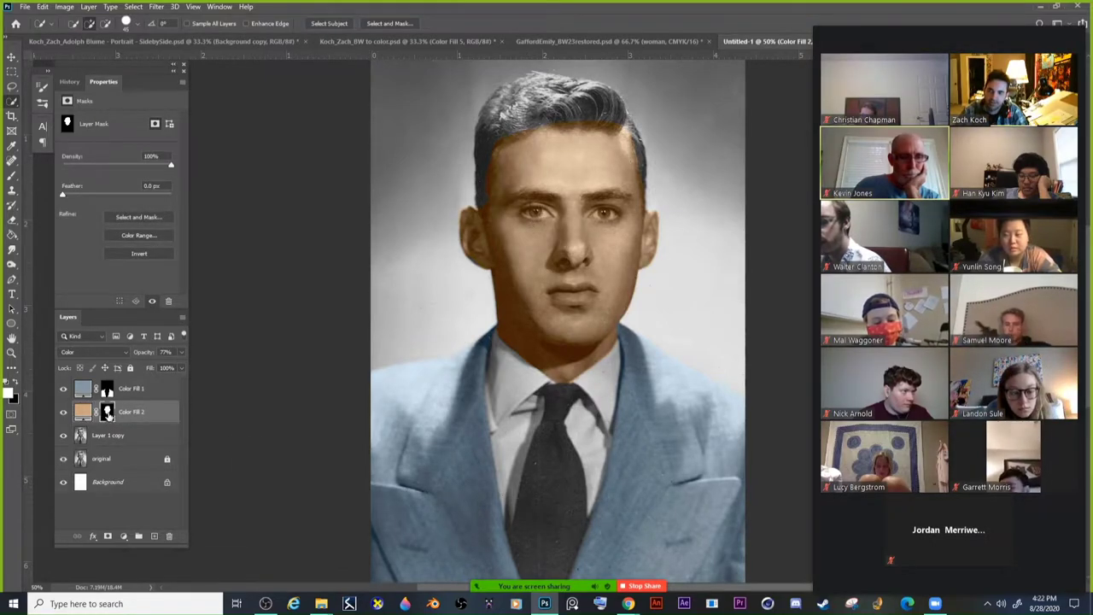
Target the Color Fill 2 mask and zoom in closely on the eyes.
left_click(86, 413)
left_click(107, 414)
left_click(86, 413)
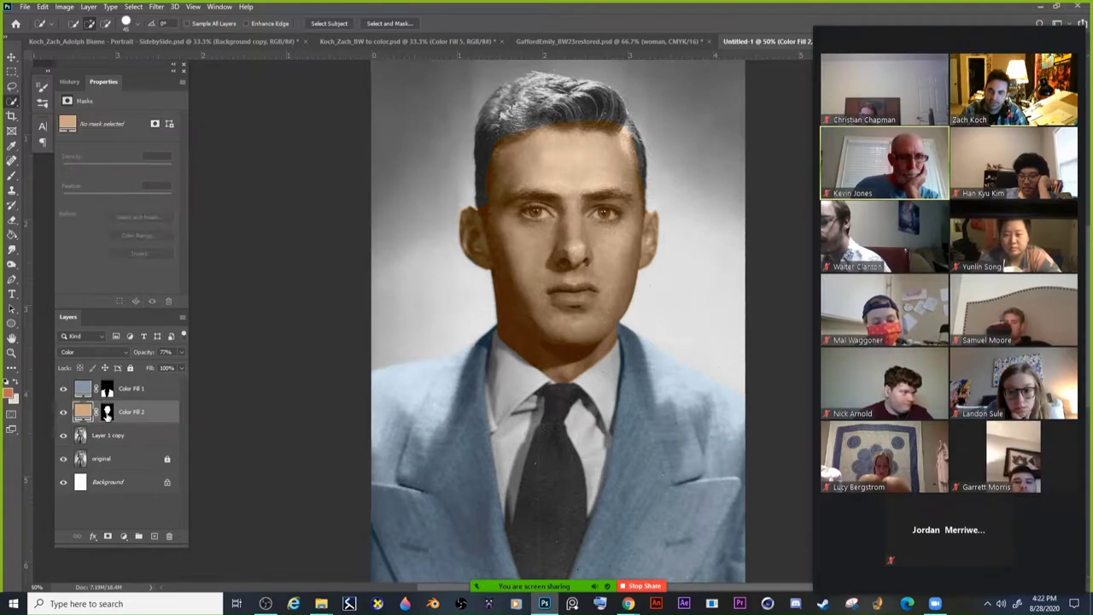
left_click(107, 413)
left_click(85, 413)
left_click(107, 414)
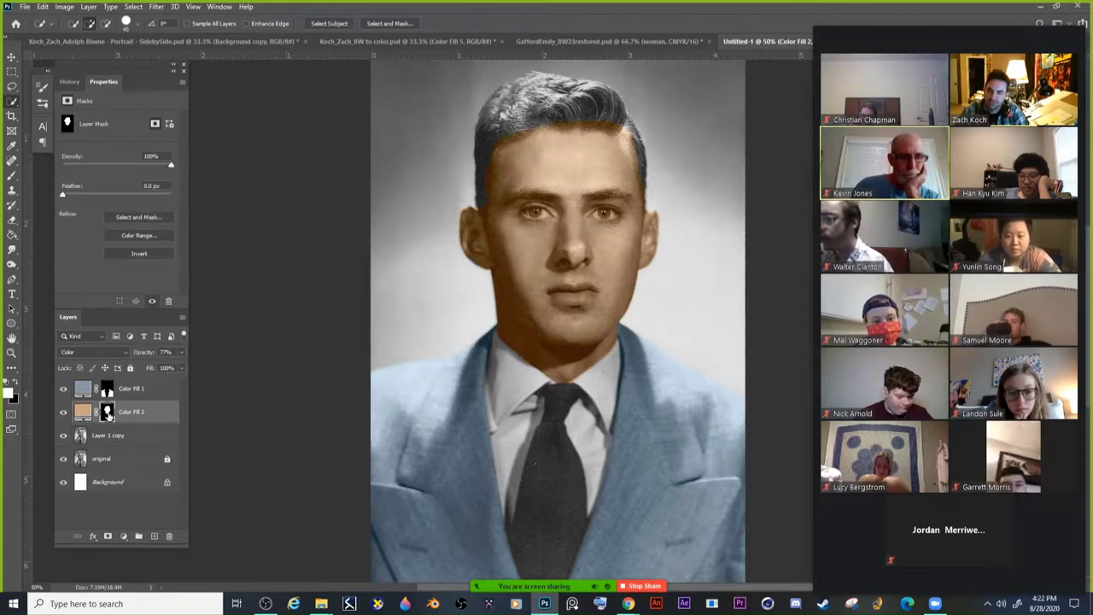
left_click(11, 352)
left_click(561, 223)
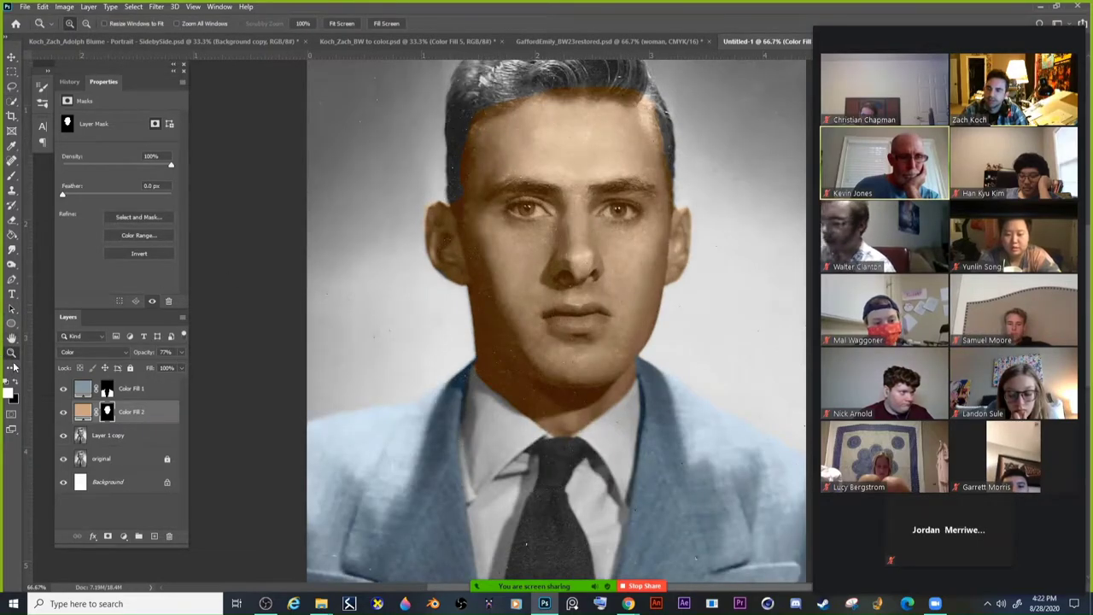
left_click(592, 198)
left_click(592, 198)
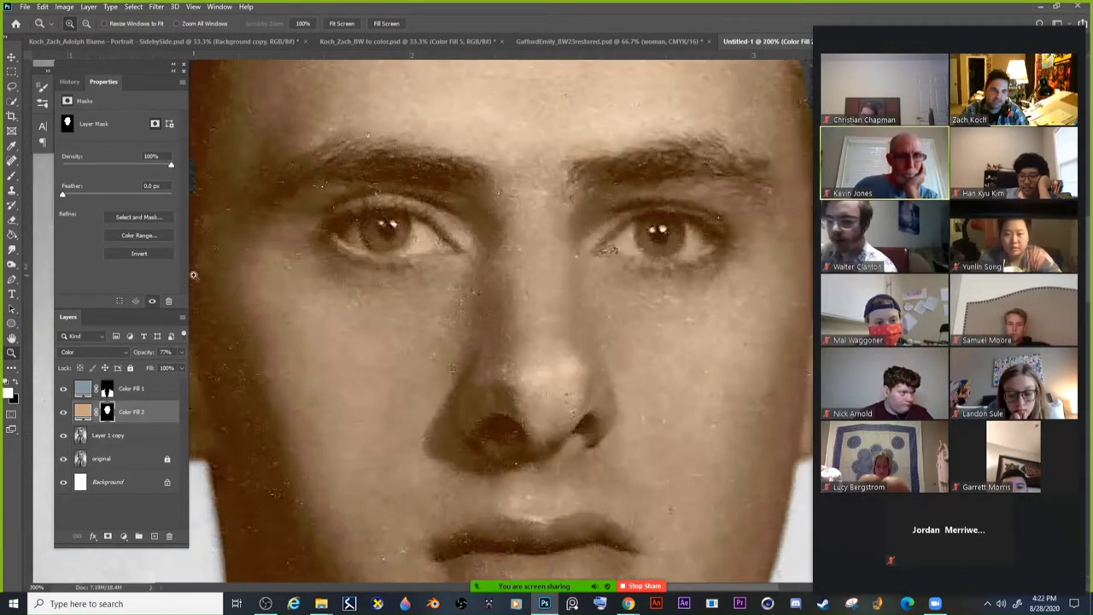
Set up a black 25 px brush at about 23% opacity.
left_click(11, 175)
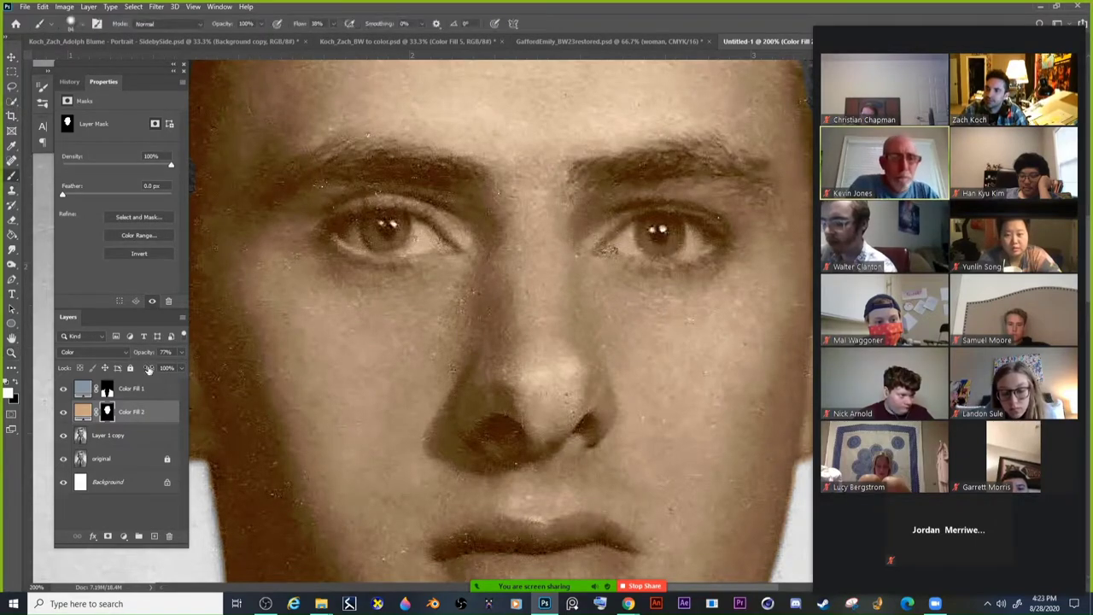
left_click(13, 386)
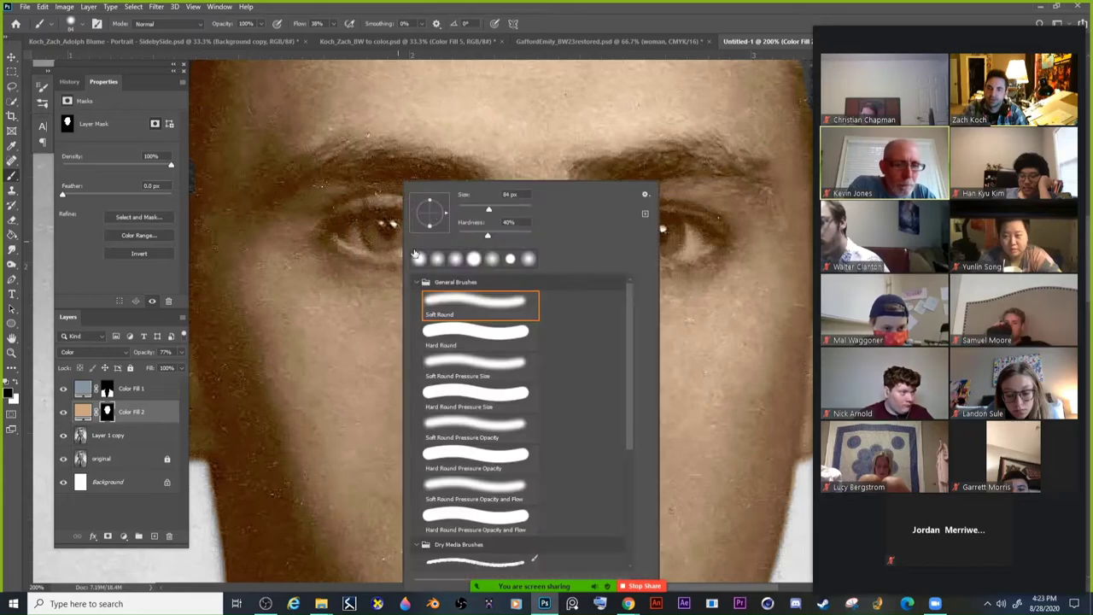
right_click(400, 224)
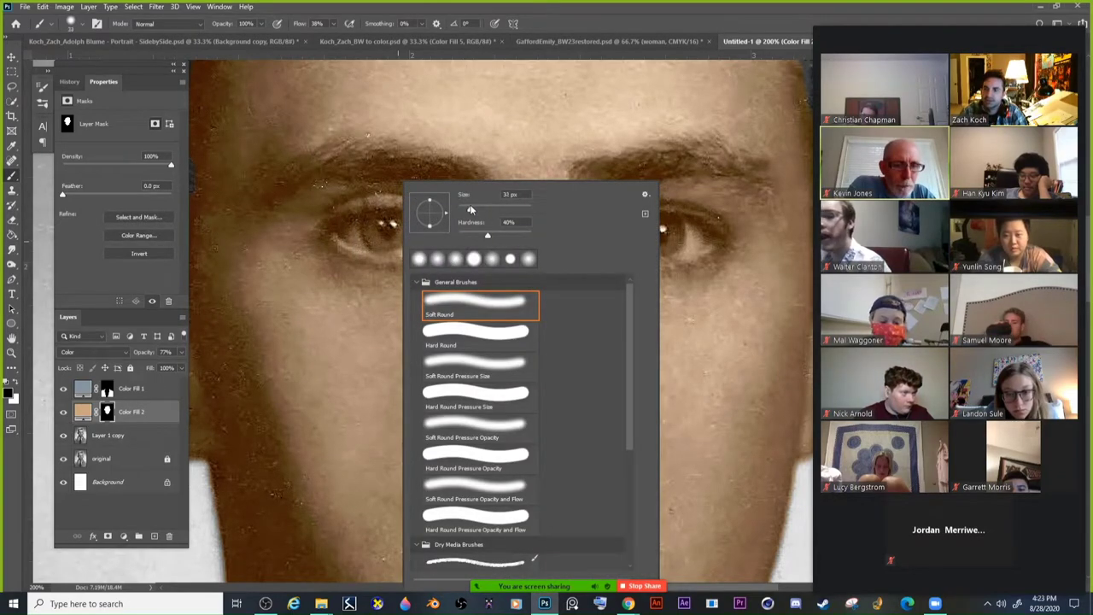
left_click_drag(470, 209, 473, 236)
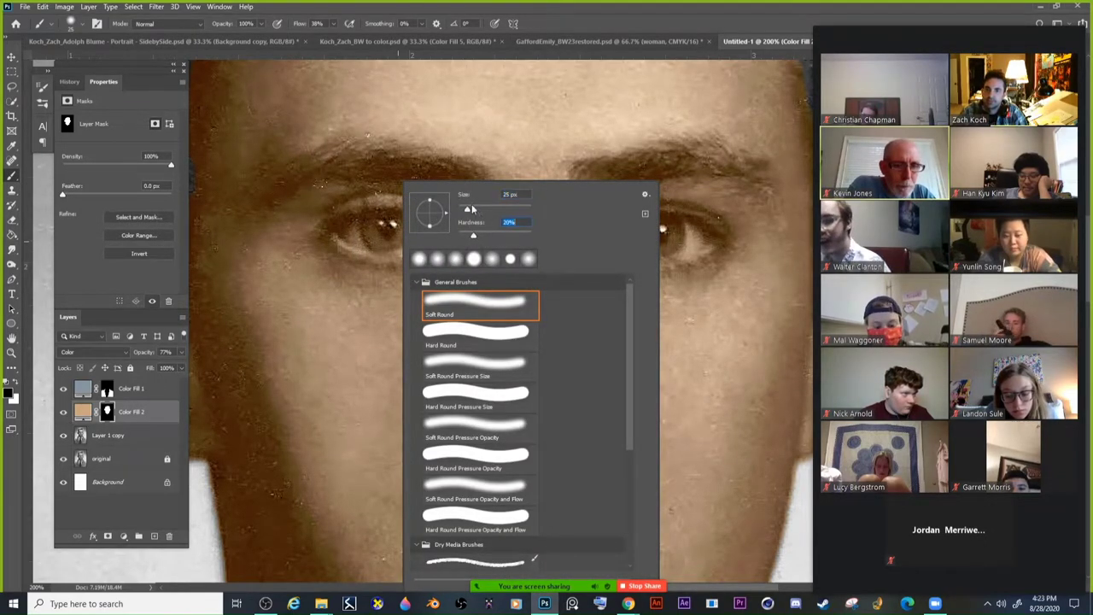
left_click(396, 6)
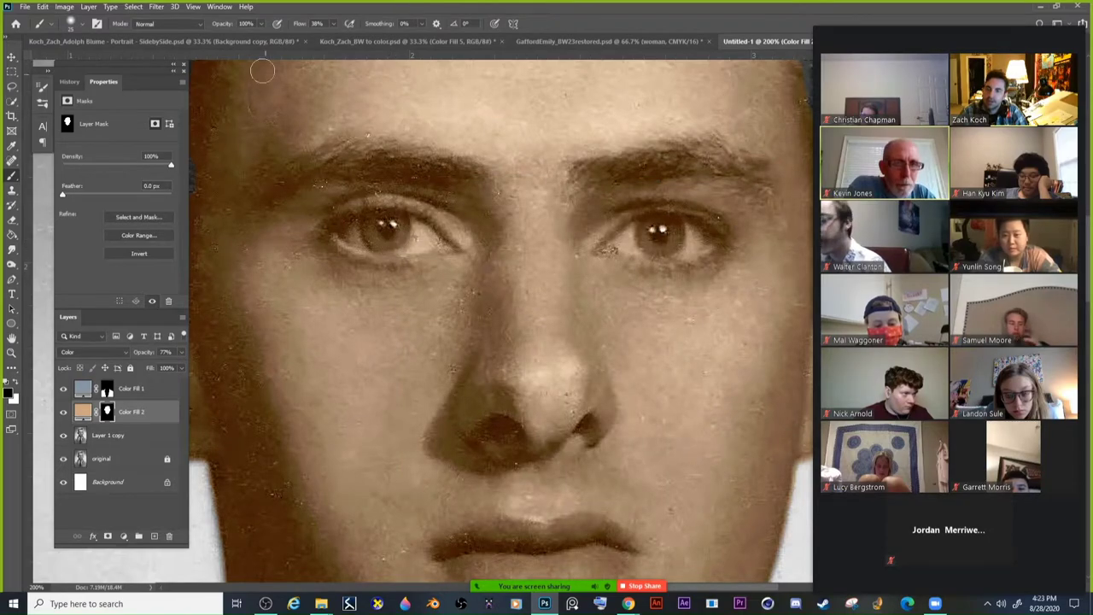
left_click(260, 24)
left_click_drag(261, 32, 219, 37)
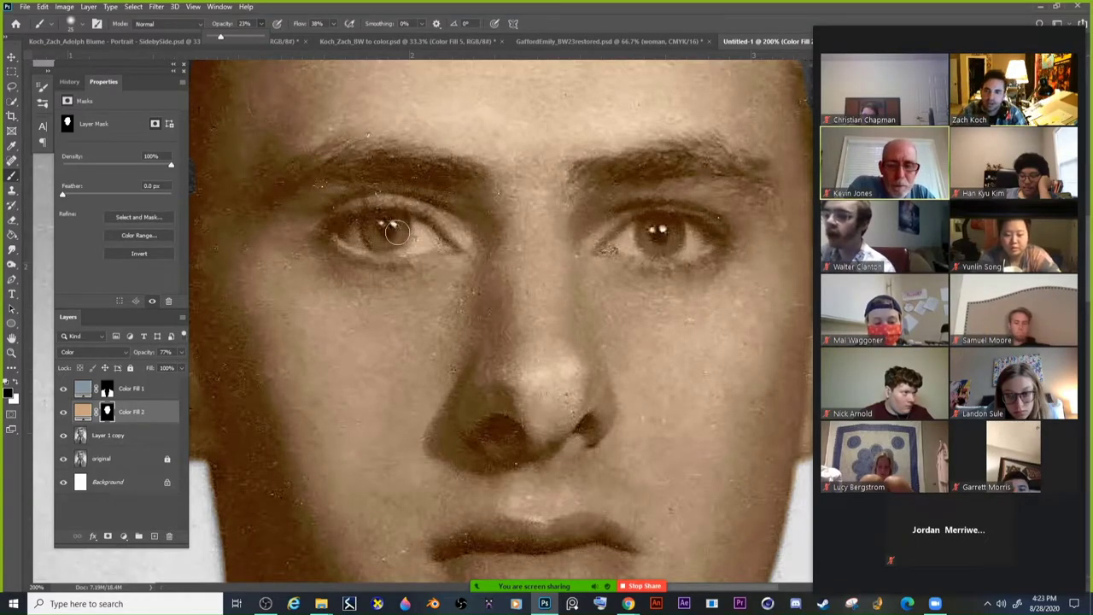
Paint the skin tint off the left and right irises on the mask.
mouse_move(378, 243)
left_mouse_down()
mouse_move(355, 234)
mouse_move(418, 242)
mouse_move(415, 229)
mouse_move(421, 235)
mouse_move(388, 241)
mouse_move(359, 228)
mouse_move(387, 246)
mouse_move(421, 239)
mouse_move(406, 231)
mouse_move(439, 243)
mouse_move(357, 232)
left_mouse_up()
left_click_drag(628, 229, 662, 242)
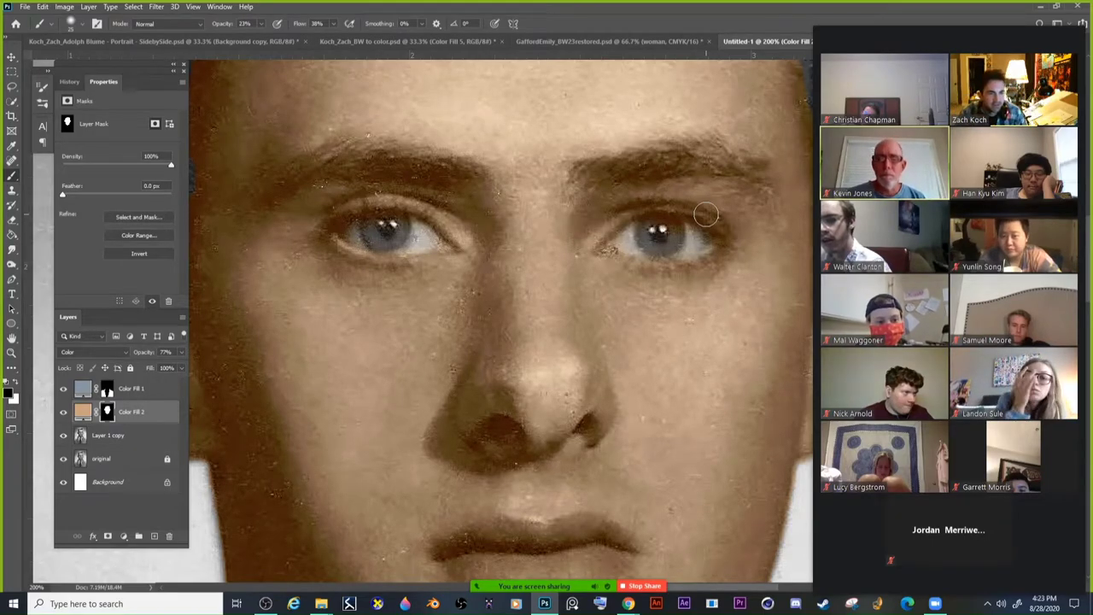
mouse_move(709, 209)
left_mouse_down()
mouse_move(651, 247)
mouse_move(697, 245)
mouse_move(687, 227)
mouse_move(640, 230)
mouse_move(727, 236)
left_mouse_up()
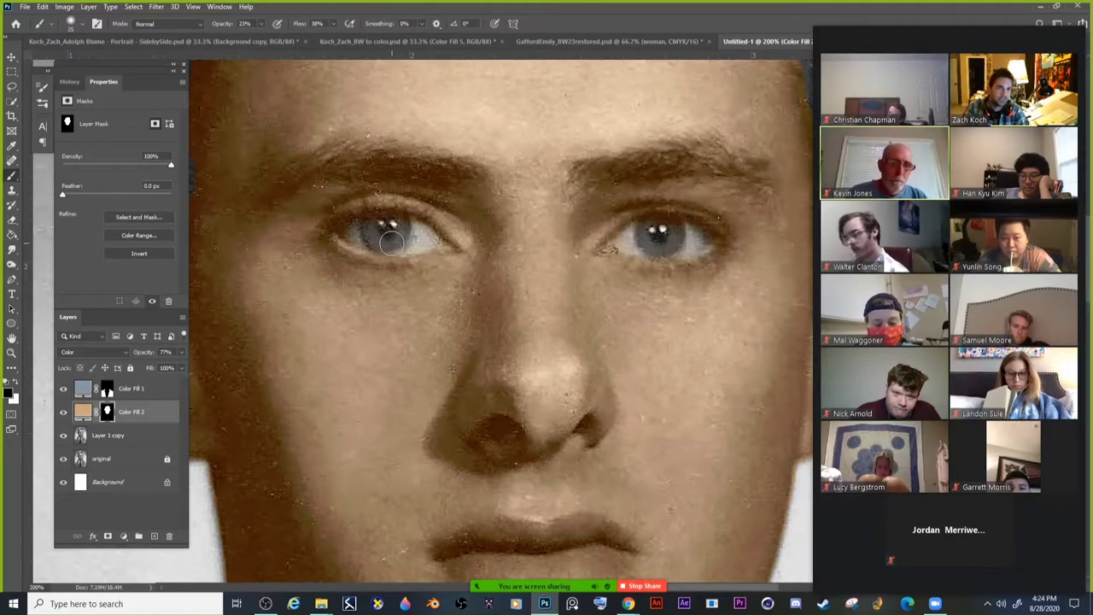
key("ctrl+minus")
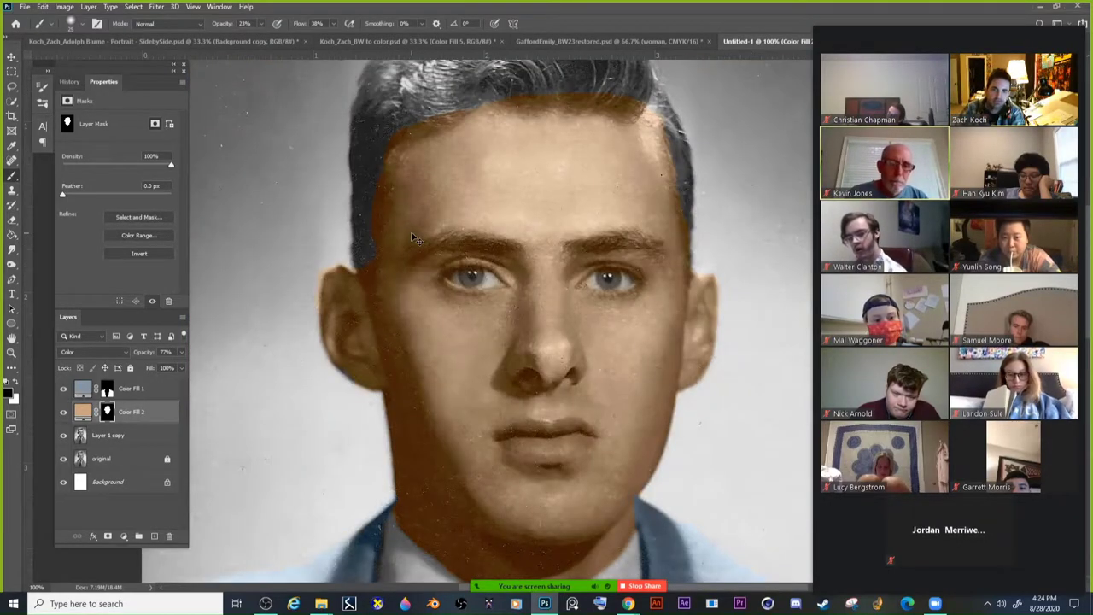
Zoom out to 50% and paint black along the hairline with a 111 px, 0% hardness brush.
key("ctrl+minus")
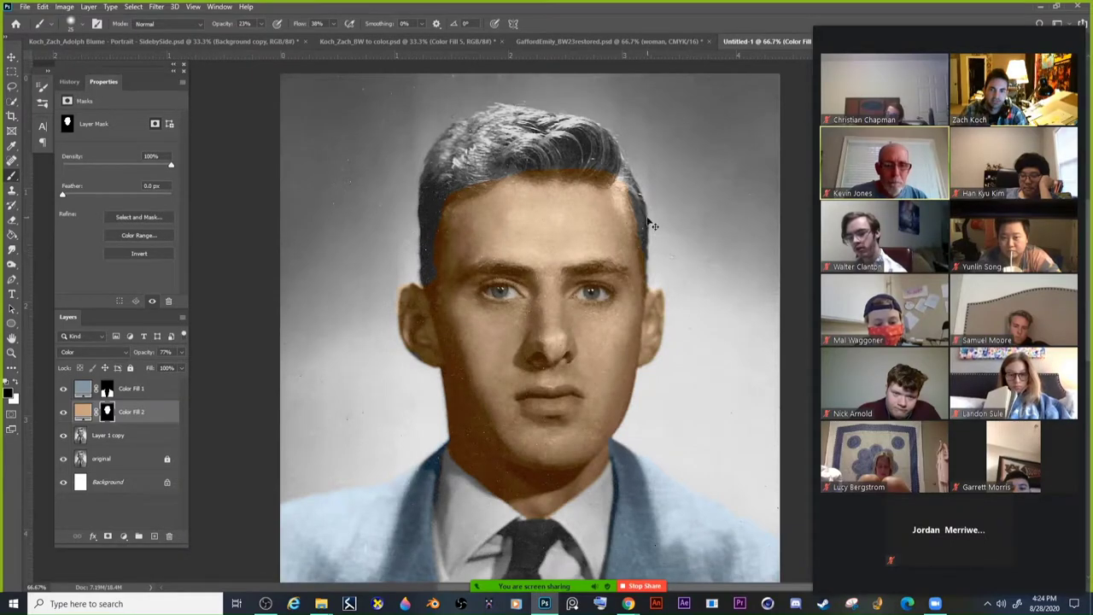
key("ctrl+minus")
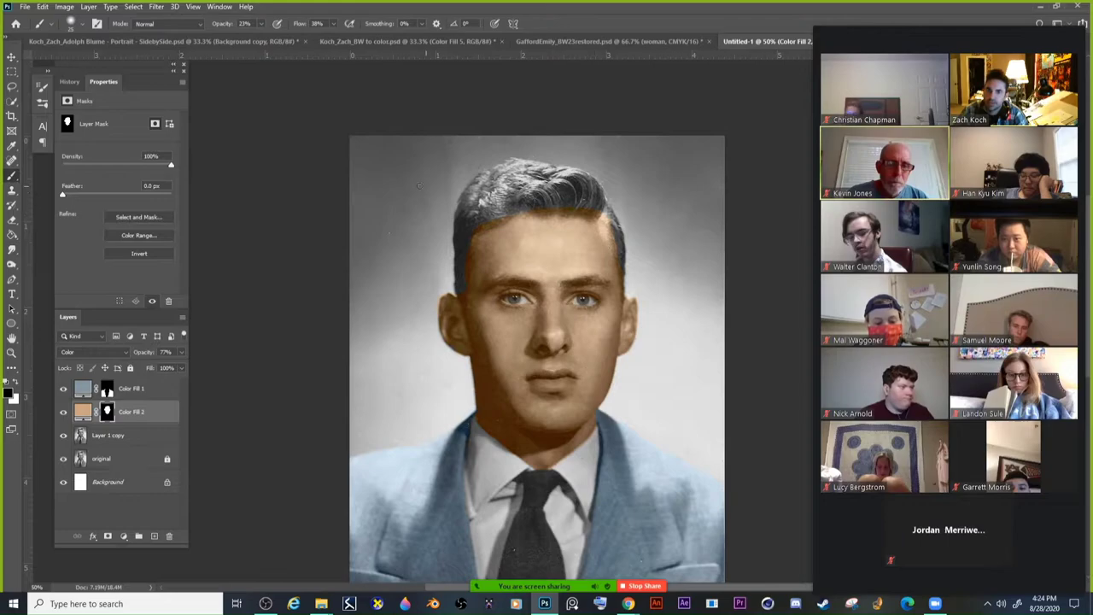
right_click(531, 174)
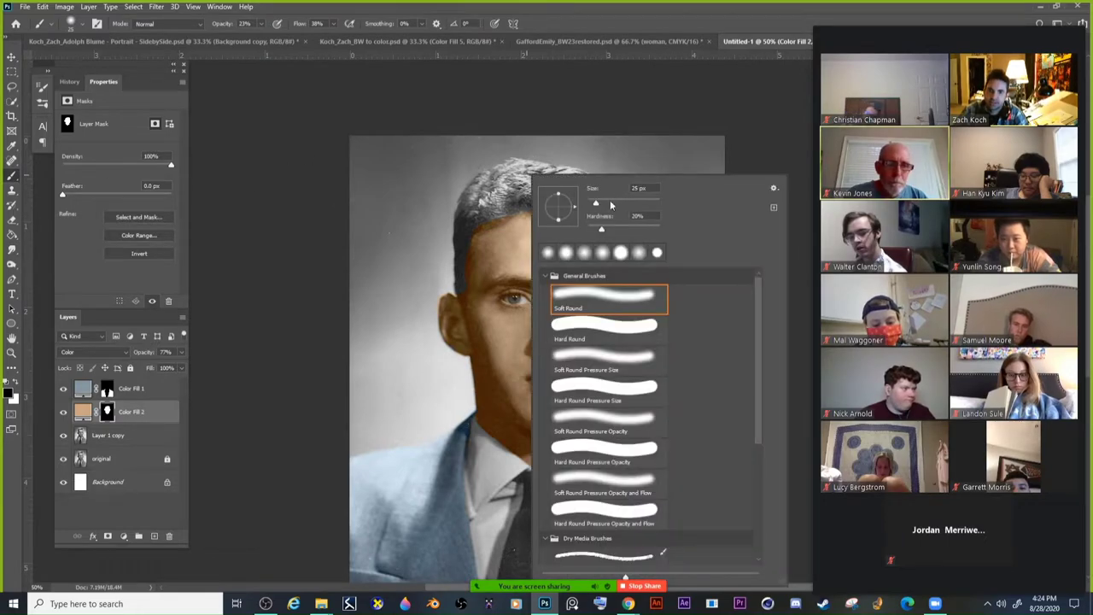
left_click_drag(622, 205, 626, 205)
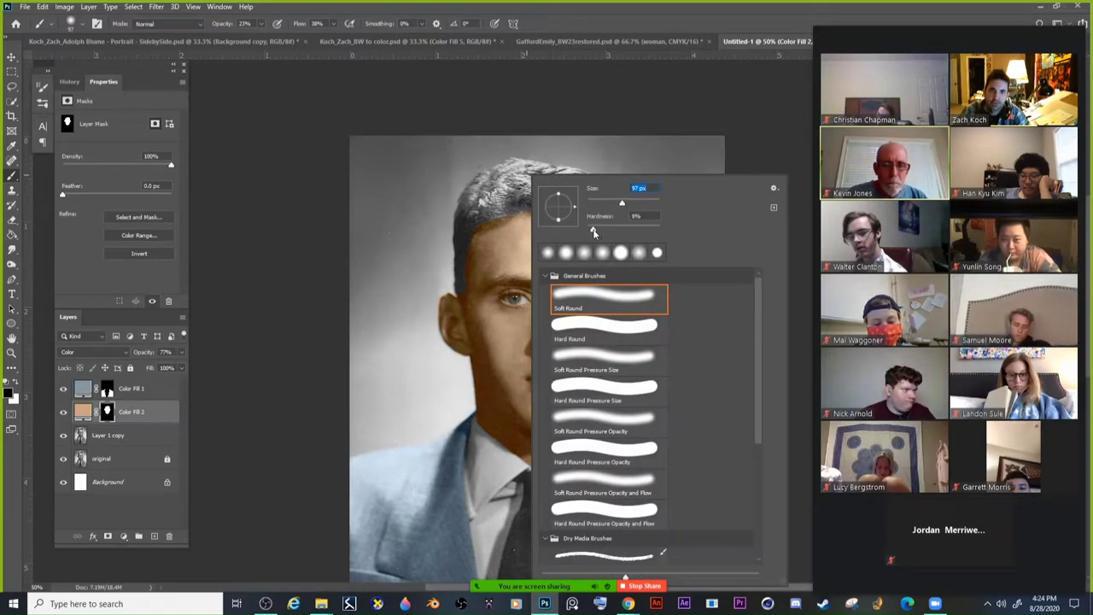
key("Tab")
key("Return")
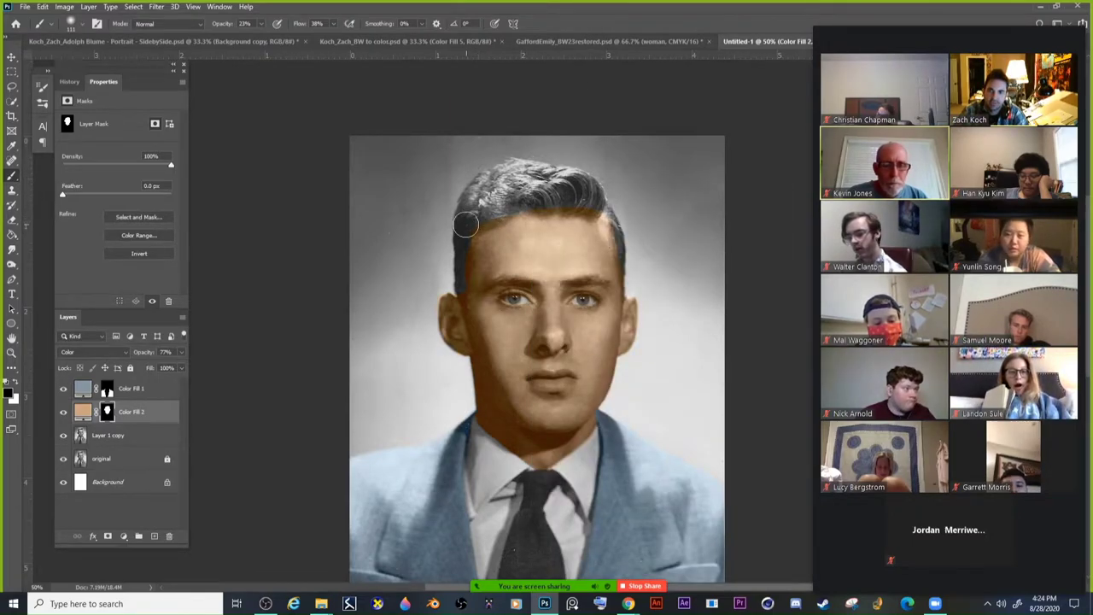
mouse_move(473, 218)
left_mouse_down()
mouse_move(519, 198)
mouse_move(606, 205)
left_mouse_up()
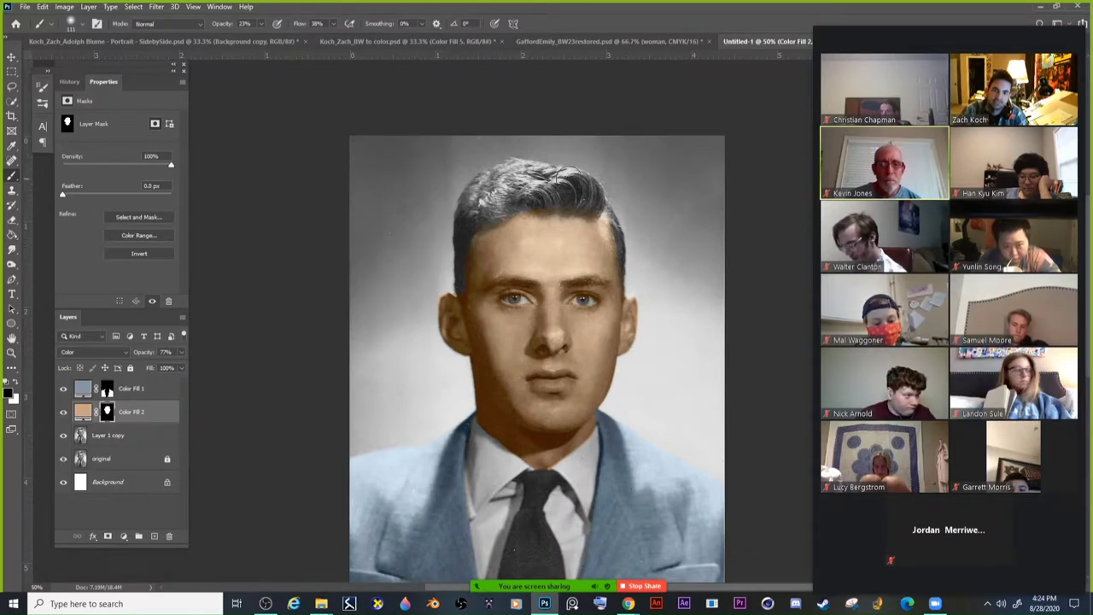
key("ctrl+minus")
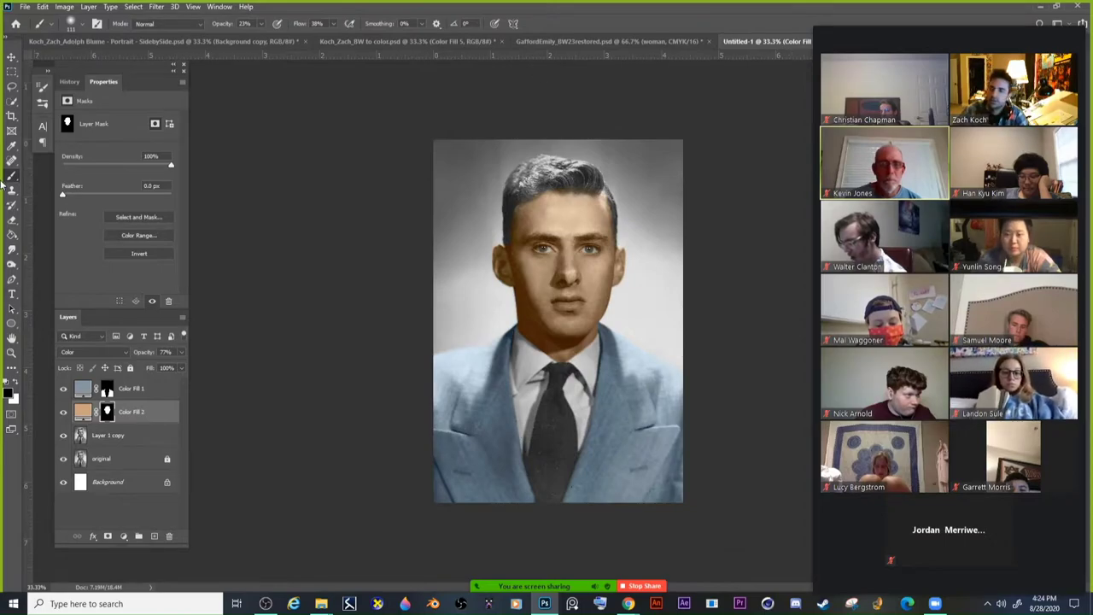
Rename the Layer 1 copy layer to 'copy layer'.
left_click(12, 101)
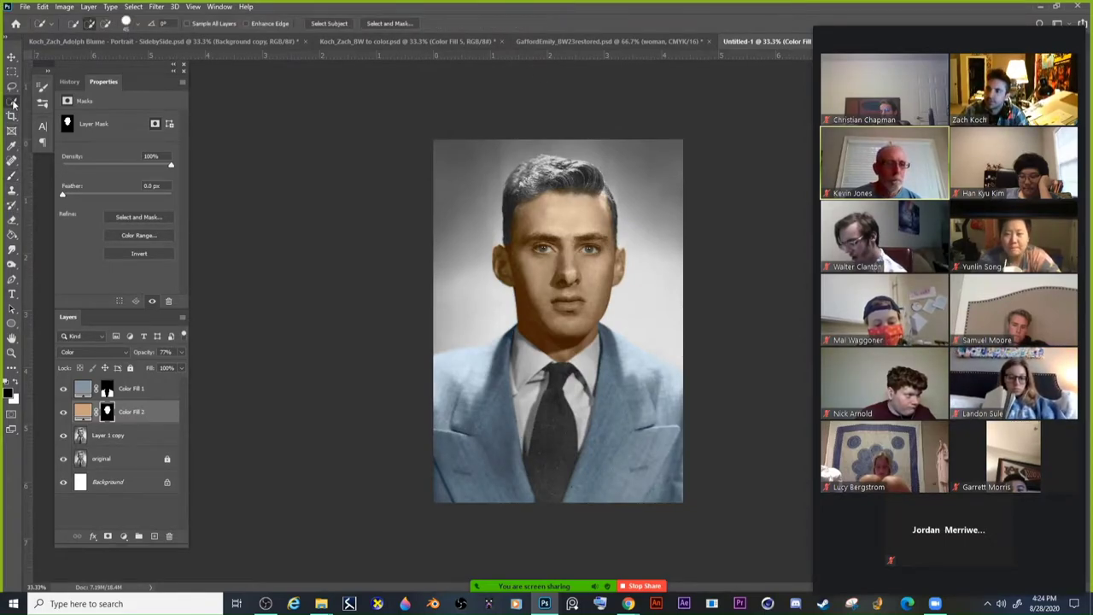
double_click(109, 435)
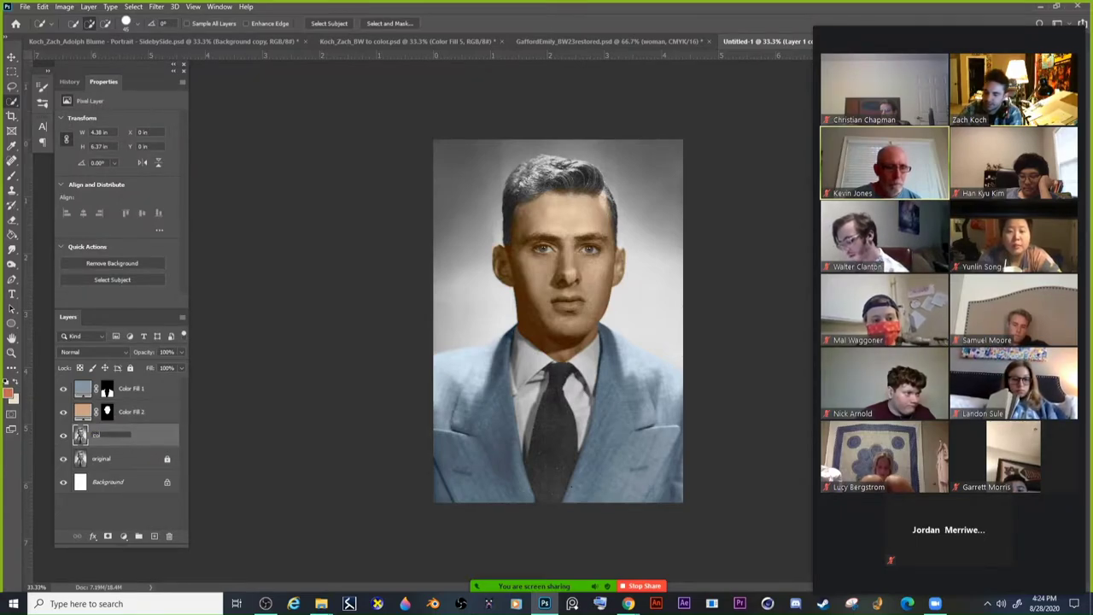
type("copy layer")
key("Return")
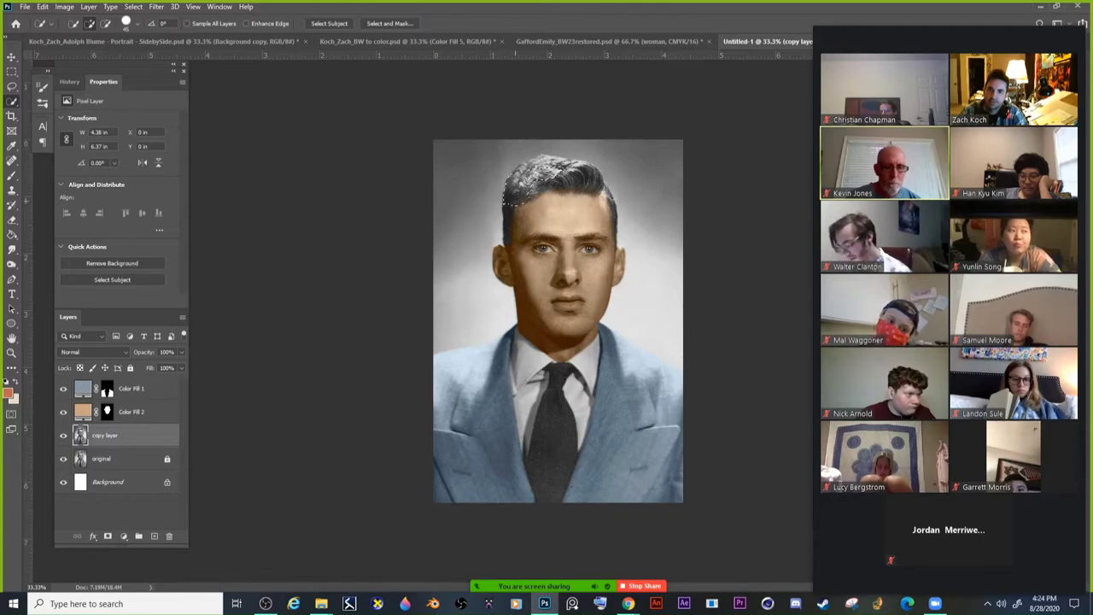
Quick-select the hair, undoing overshoots and subtracting the forehead and temples.
mouse_move(537, 157)
left_mouse_down()
mouse_move(515, 176)
mouse_move(598, 179)
mouse_move(581, 162)
mouse_move(568, 161)
mouse_move(608, 186)
left_mouse_up()
mouse_move(618, 227)
left_mouse_down()
mouse_move(649, 175)
mouse_move(656, 217)
left_mouse_up()
key("ctrl+z")
key("ctrl+z")
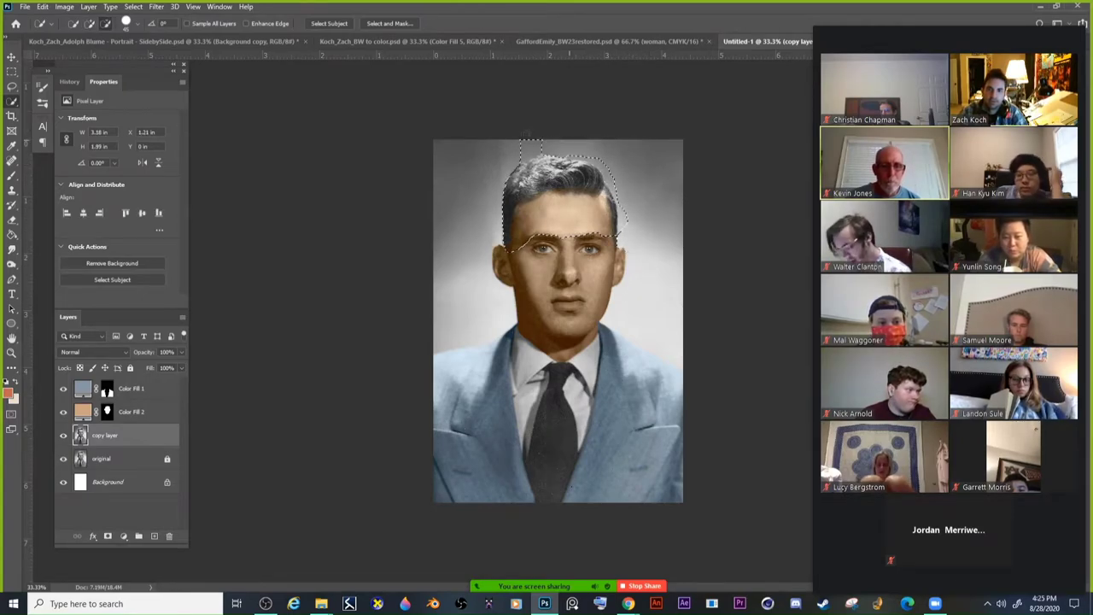
key("ctrl+z")
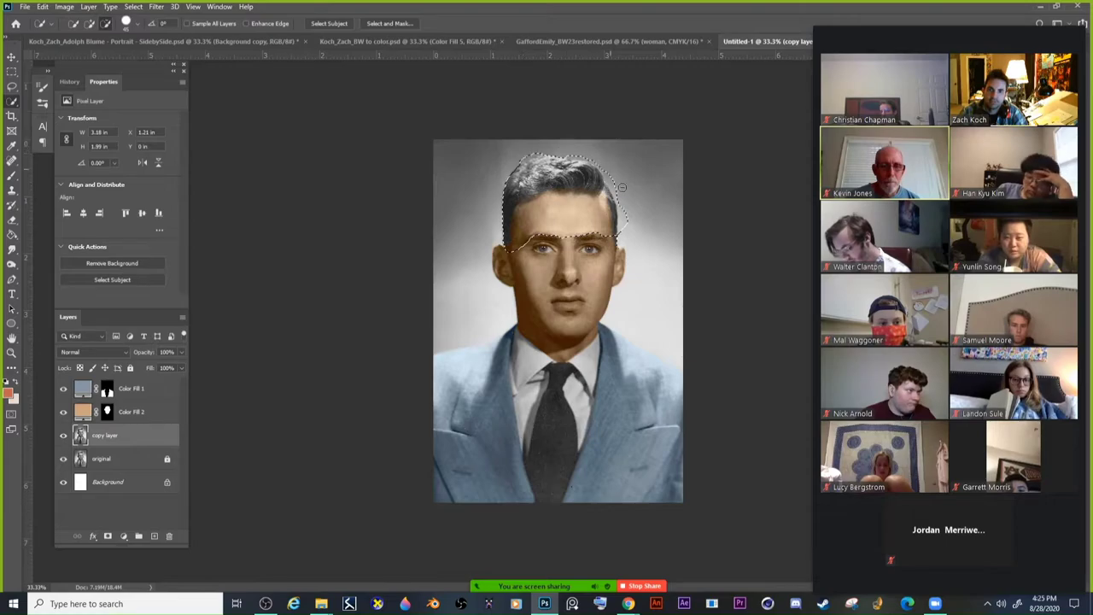
mouse_move(521, 243)
left_mouse_down()
mouse_move(567, 222)
mouse_move(583, 246)
left_mouse_up()
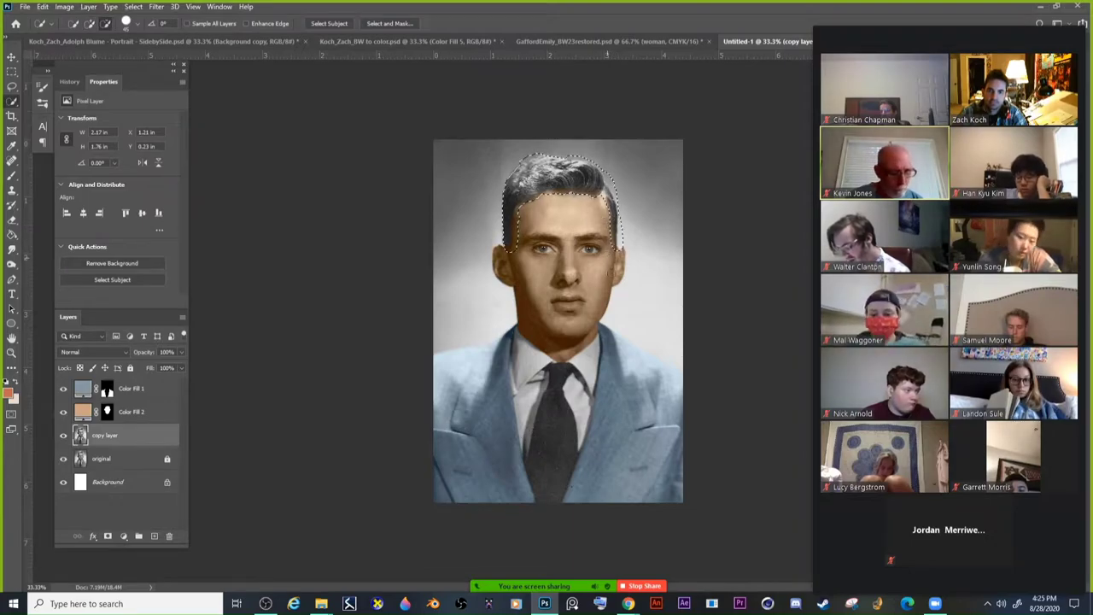
left_click_drag(624, 230, 620, 250)
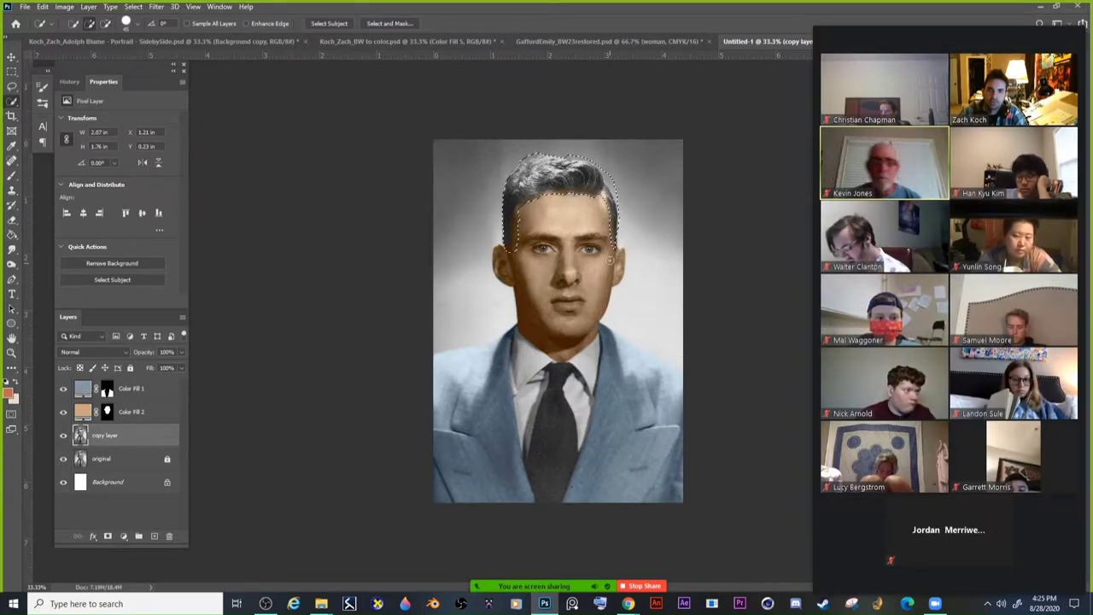
left_click(528, 218)
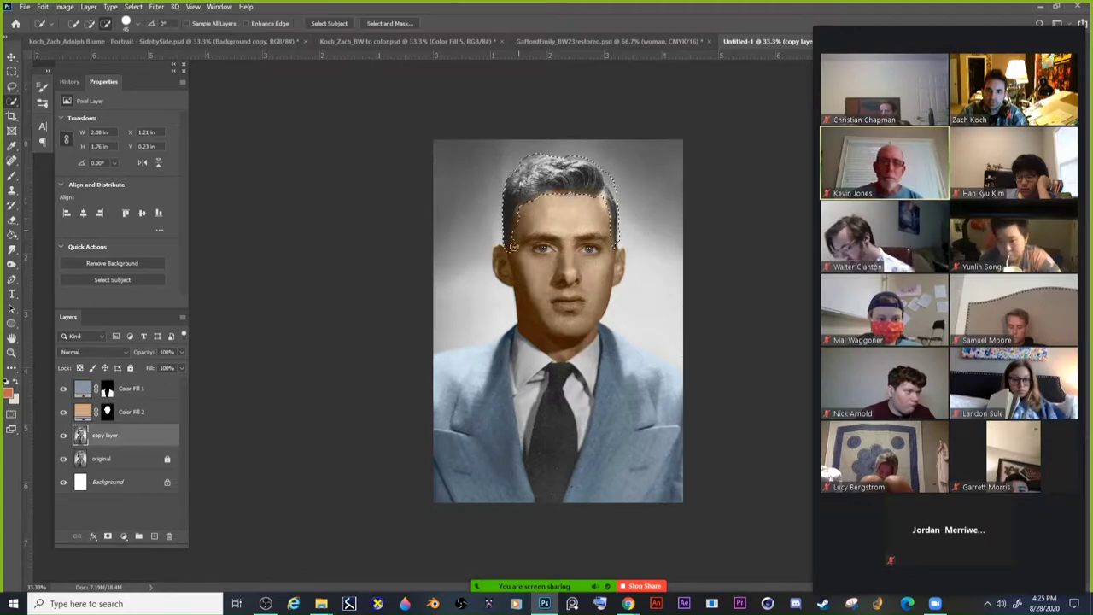
left_click(513, 247)
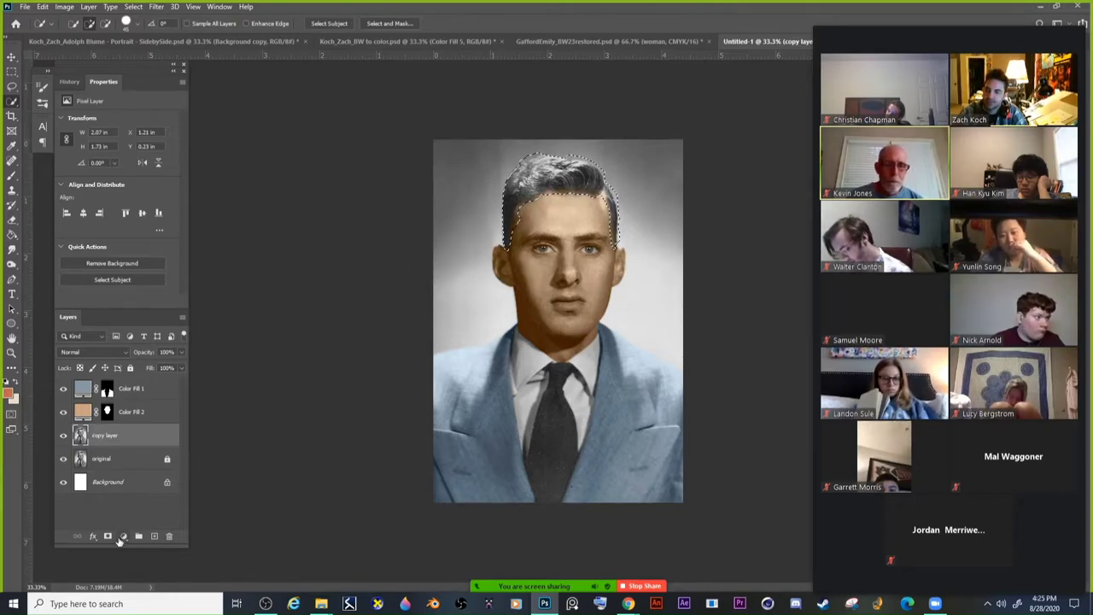
Add a Solid Color fill layer for the hair in golden orange #c7975a.
left_click(123, 536)
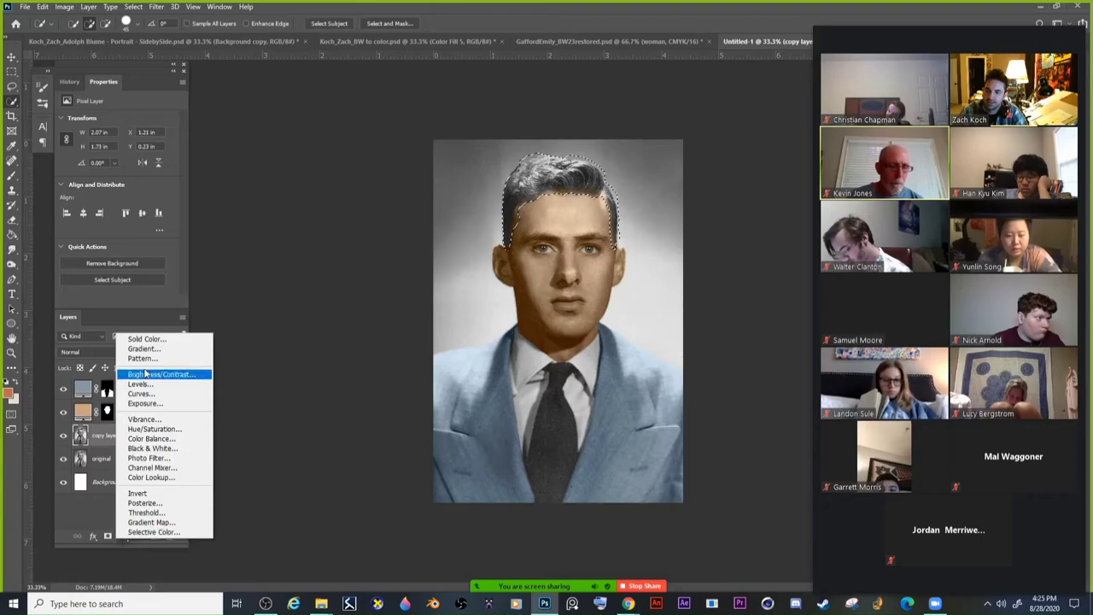
left_click(145, 339)
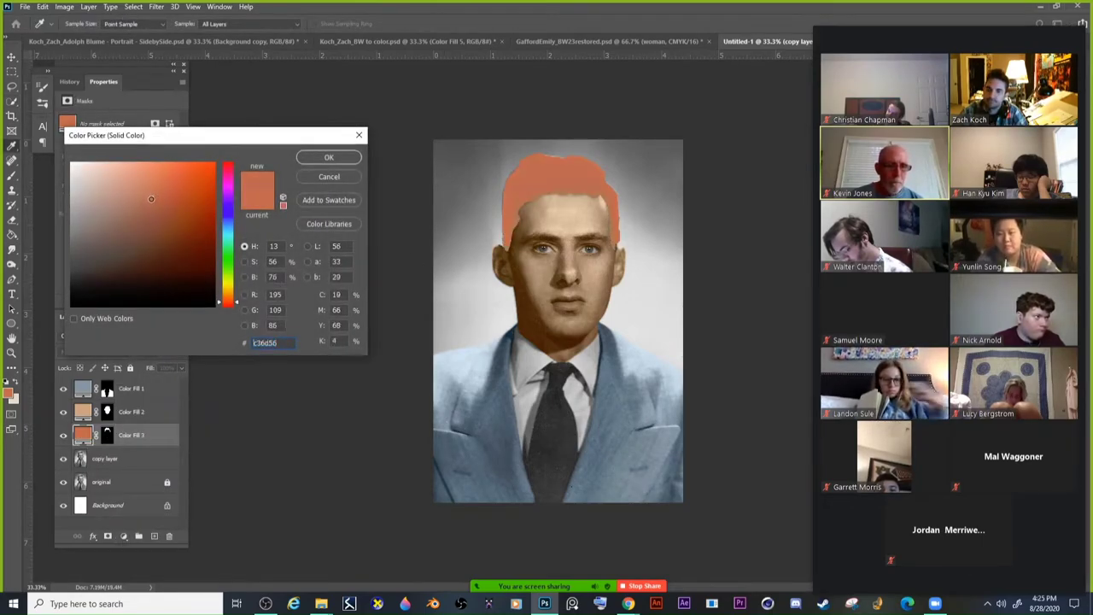
left_click_drag(227, 301, 227, 295)
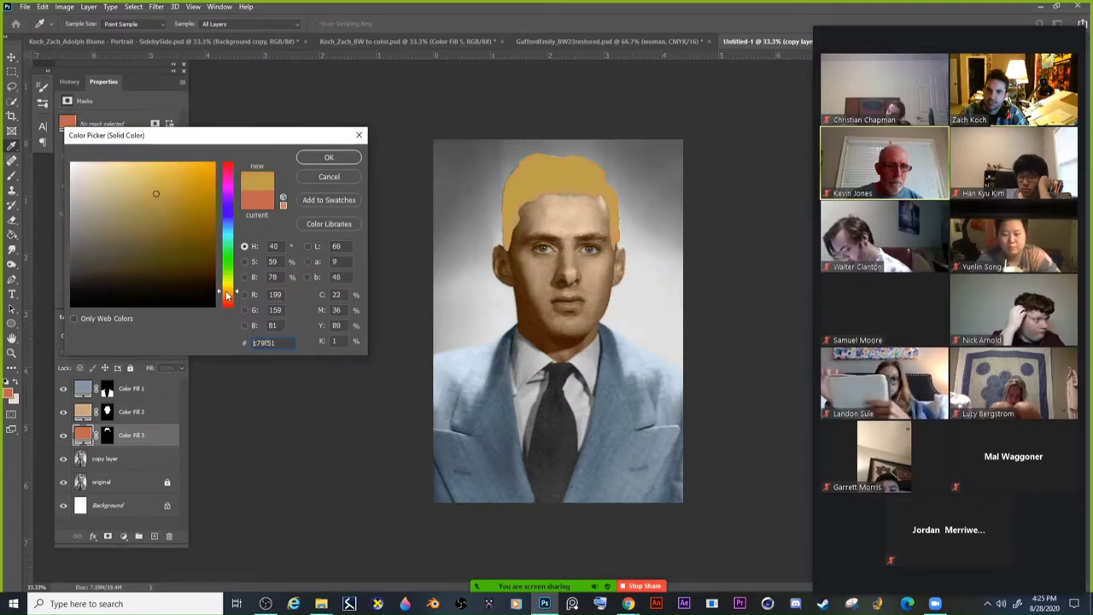
left_click(148, 191)
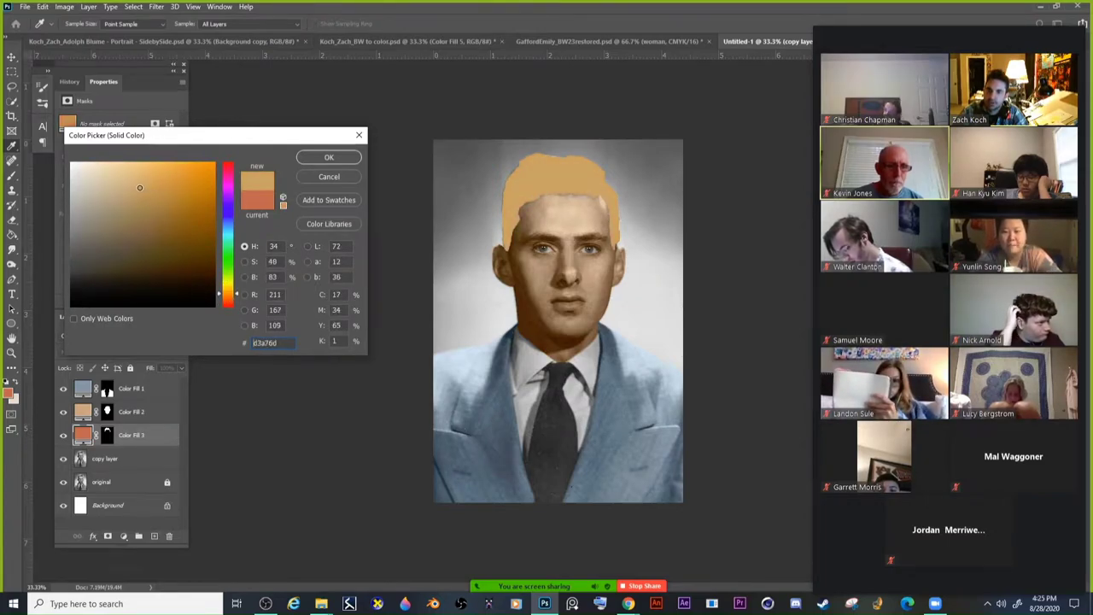
left_click_drag(150, 192, 149, 193)
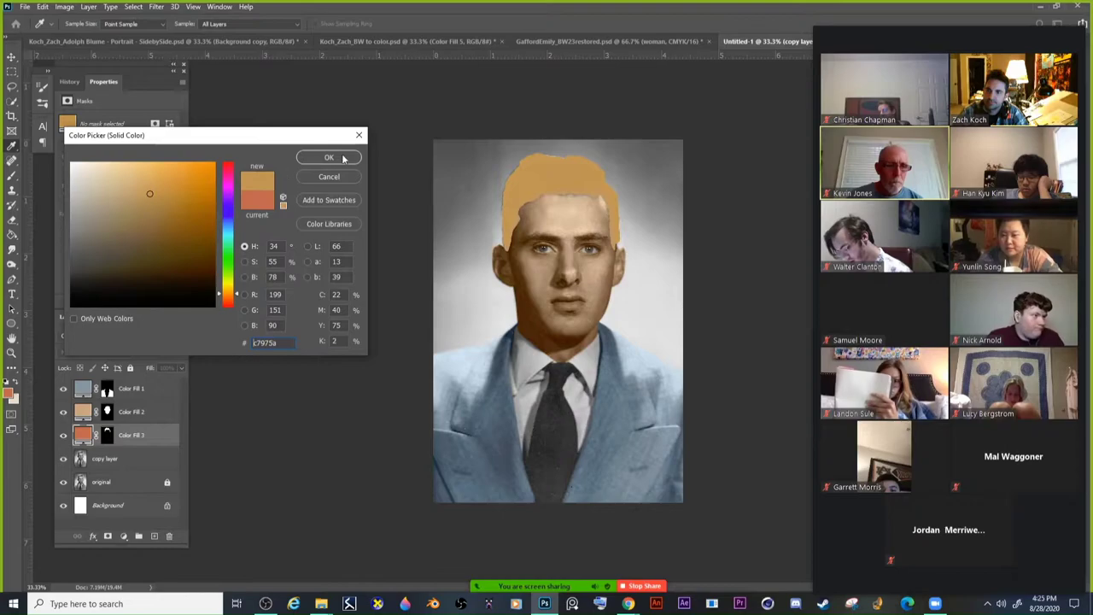
left_click(343, 159)
left_click(92, 354)
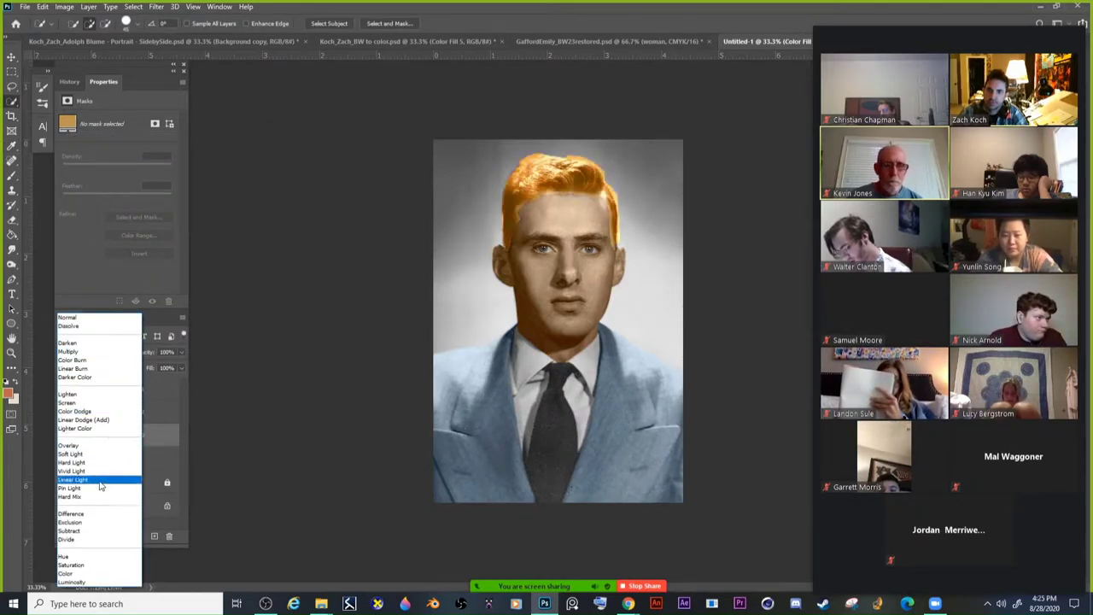
Set Color Fill 3 to Color blend and change its colour to sandy blond #d8bc97.
left_click(85, 573)
double_click(82, 436)
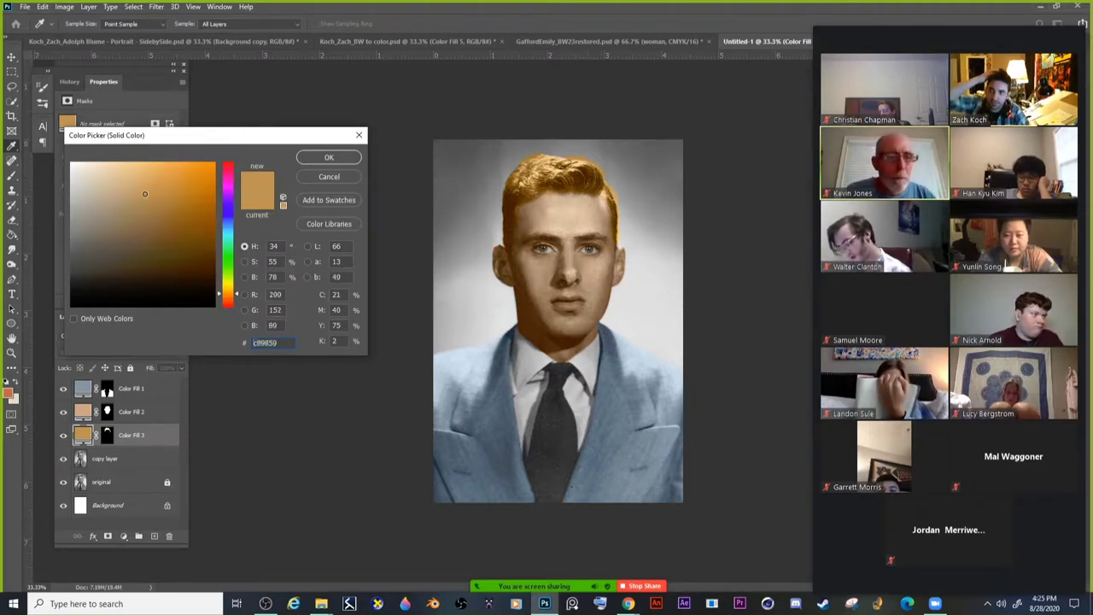
left_click(109, 196)
mouse_move(109, 195)
left_mouse_down()
mouse_move(114, 208)
mouse_move(109, 192)
left_mouse_up()
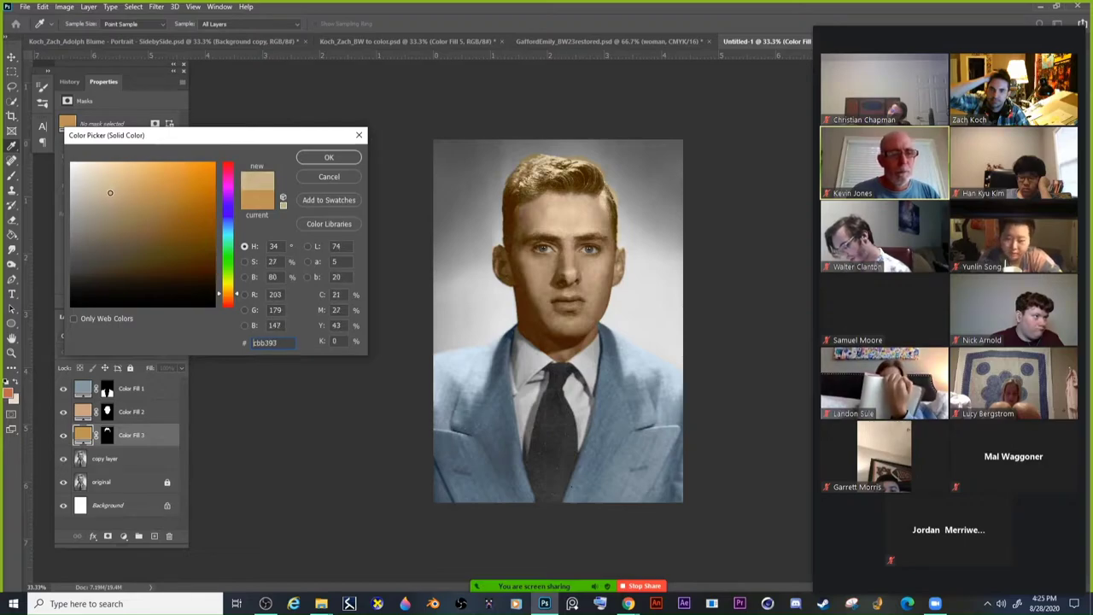
left_click(108, 193)
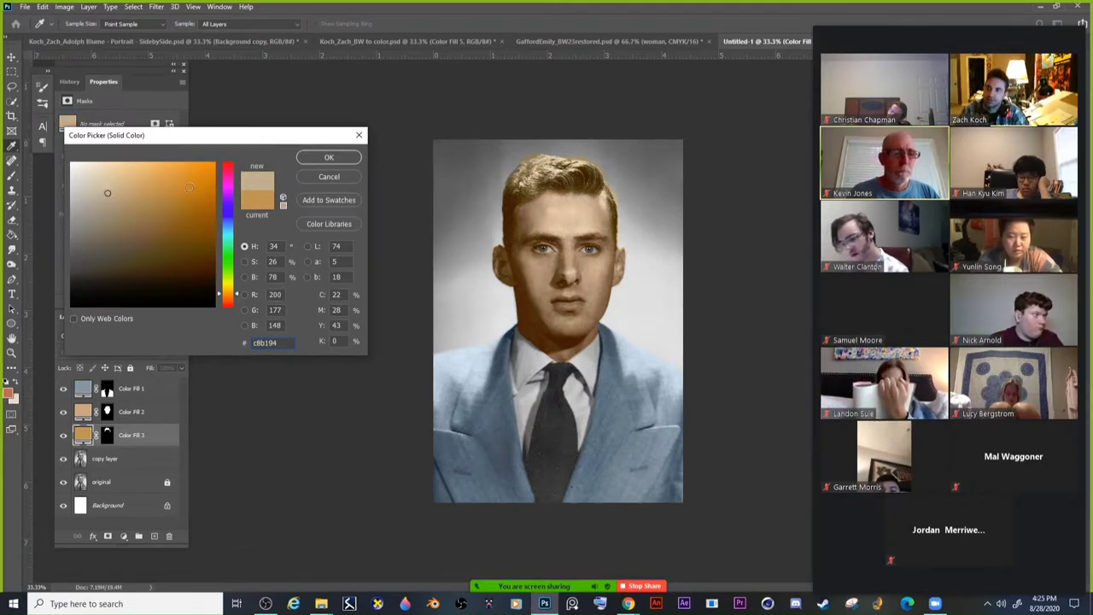
left_click_drag(108, 194, 107, 182)
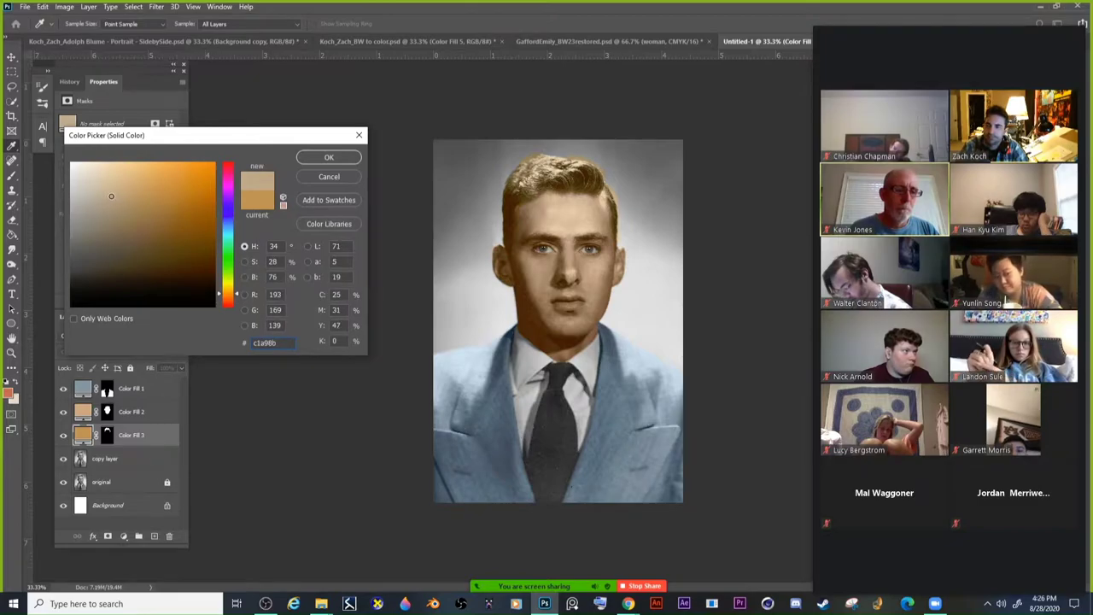
mouse_move(111, 197)
left_mouse_down()
mouse_move(122, 197)
mouse_move(117, 181)
left_mouse_up()
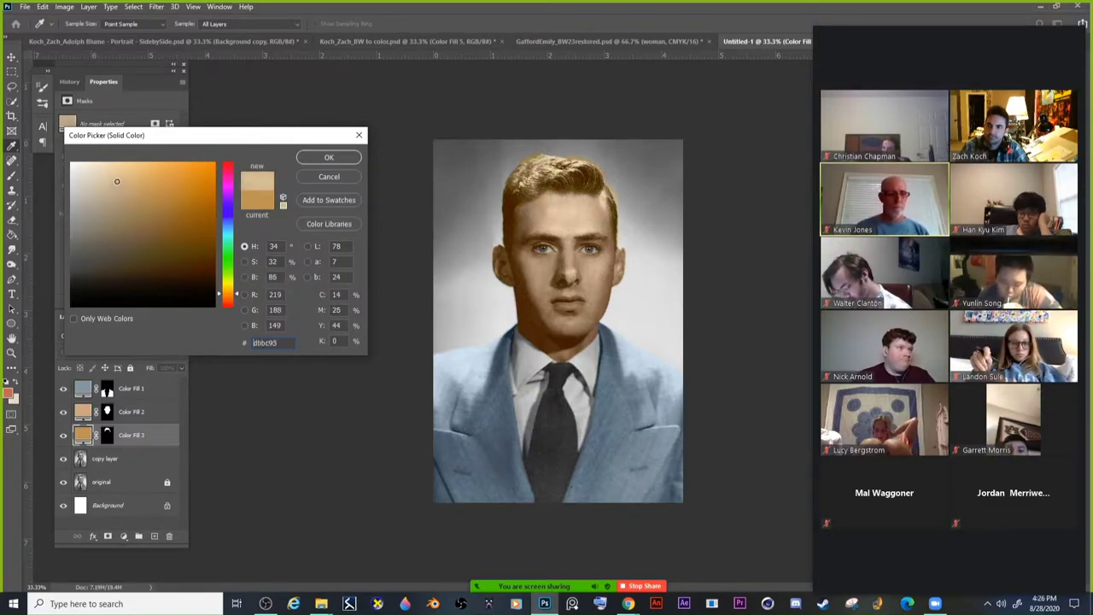
left_click(329, 157)
Target the hair fill's mask and set a brush at 45% opacity.
key("ctrl+plus")
key("ctrl+plus")
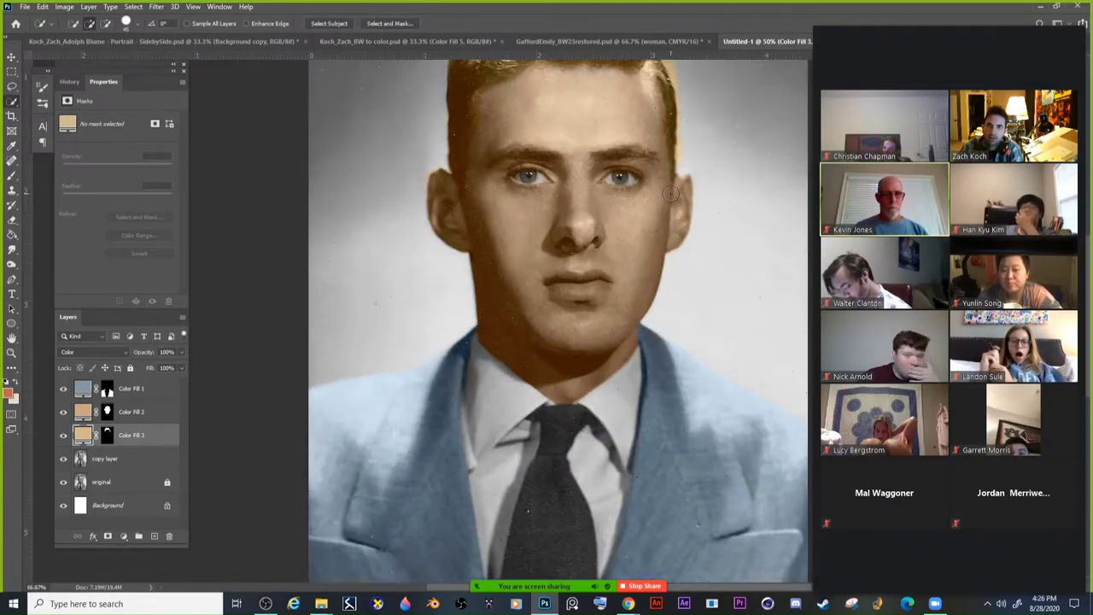
scroll(669, 168, "up", 2)
scroll(668, 168, "up", 3)
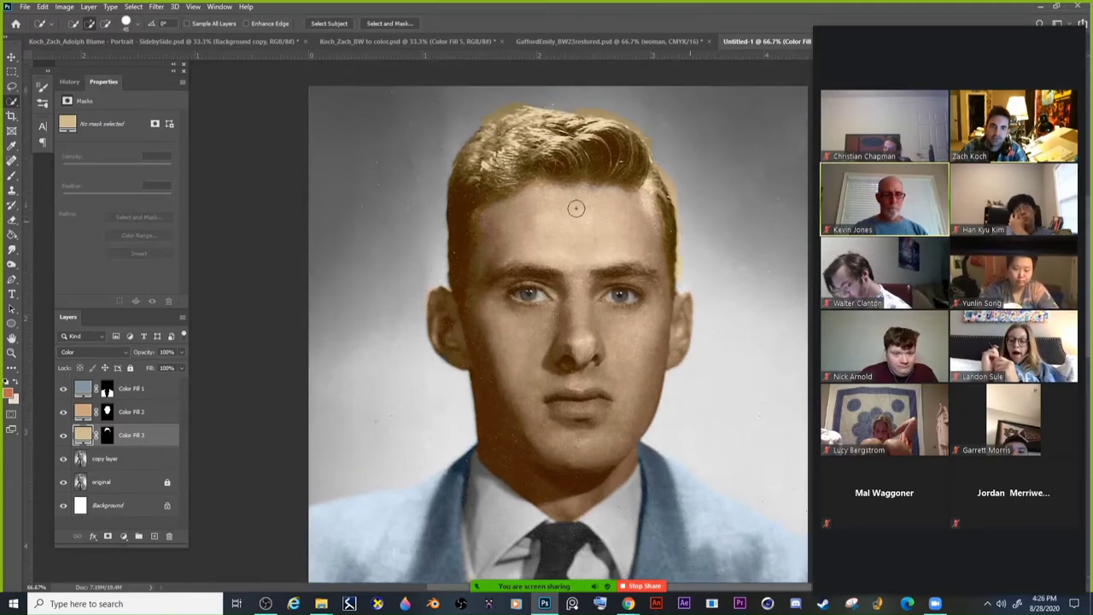
left_click(108, 435)
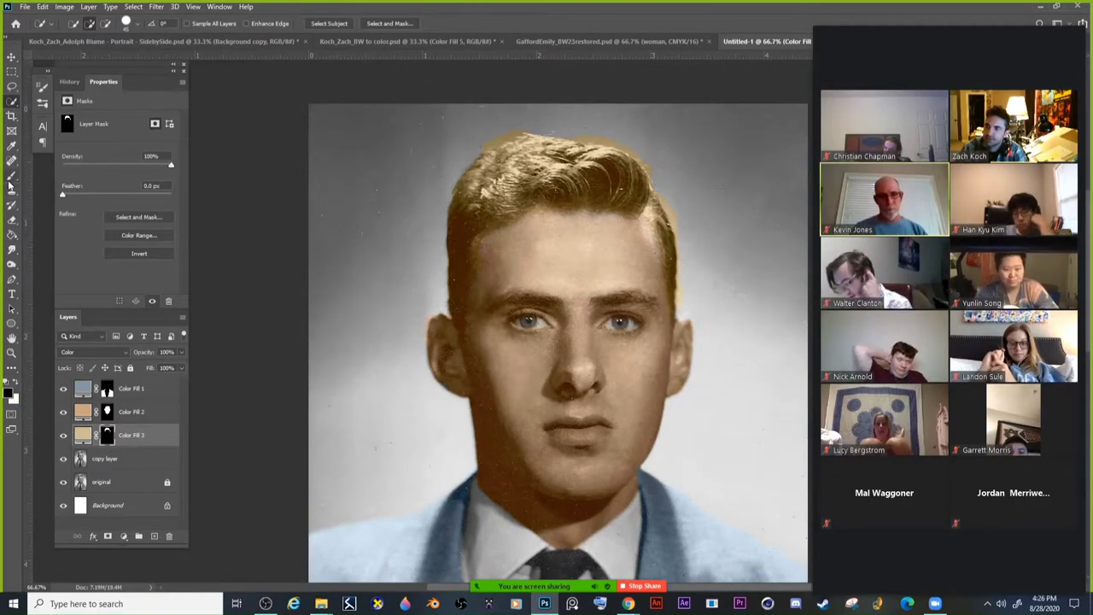
key("b")
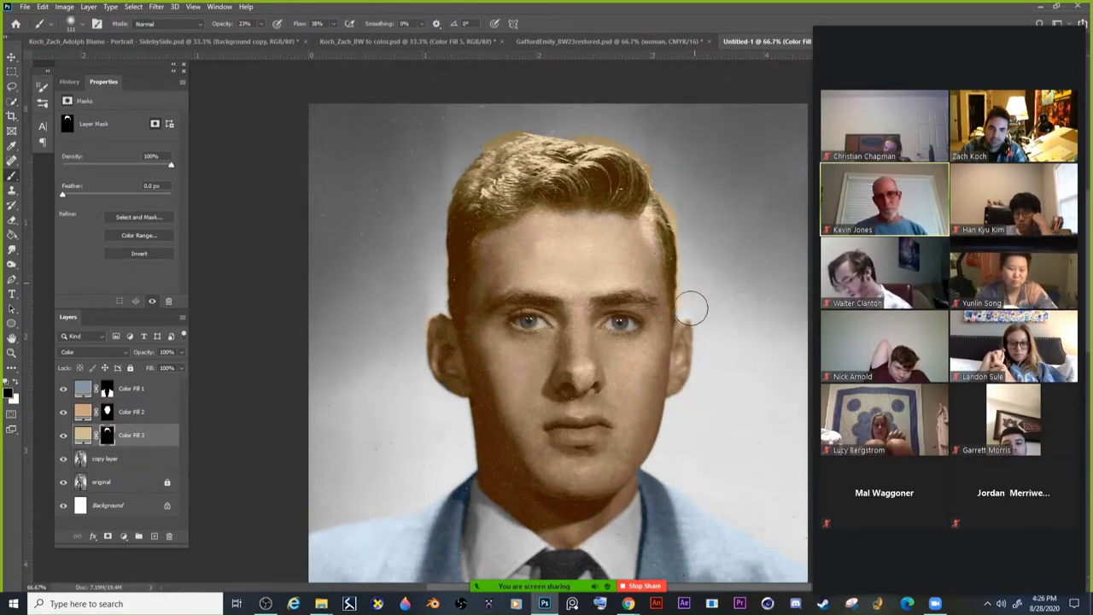
left_click(261, 24)
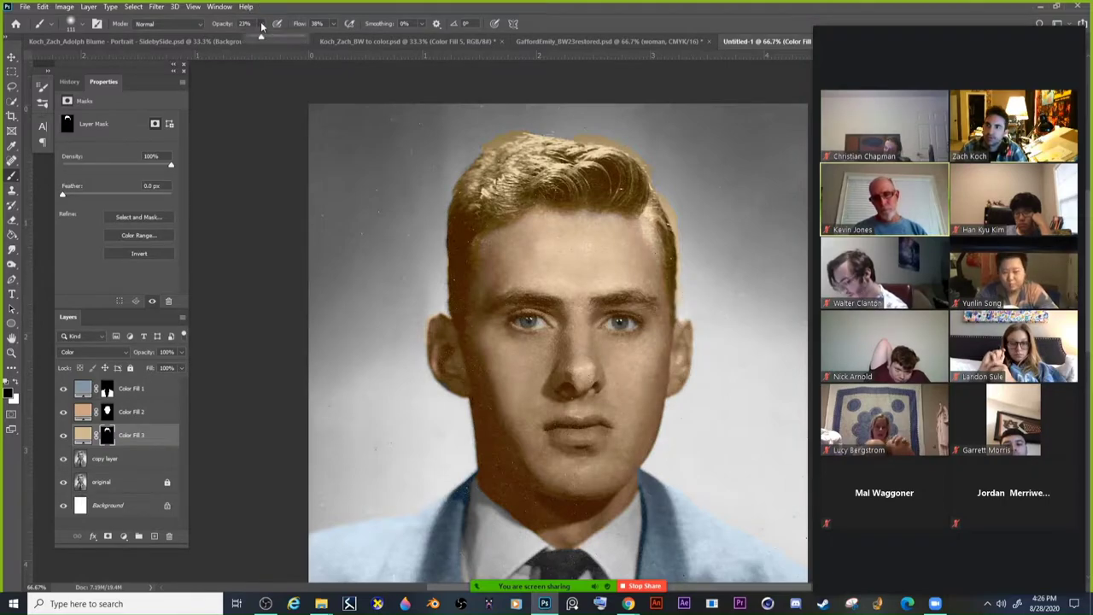
left_click_drag(266, 39, 278, 39)
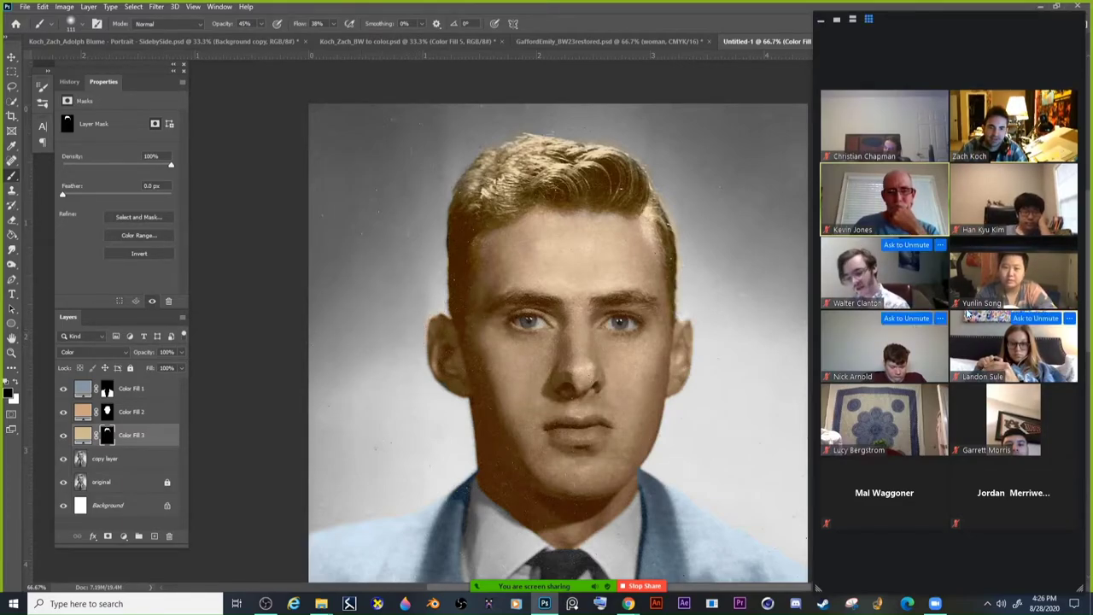
Select the Color Fill 2 skin layer and zoom to 100% on the face.
key("ctrl+minus")
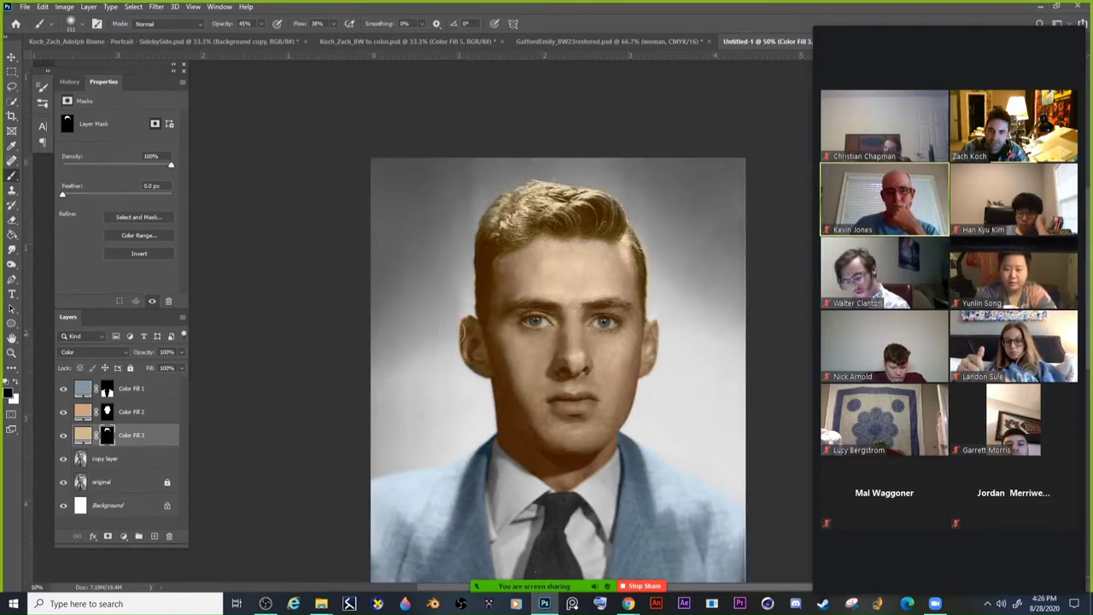
left_click(111, 414)
key("ctrl+plus")
key("ctrl+plus")
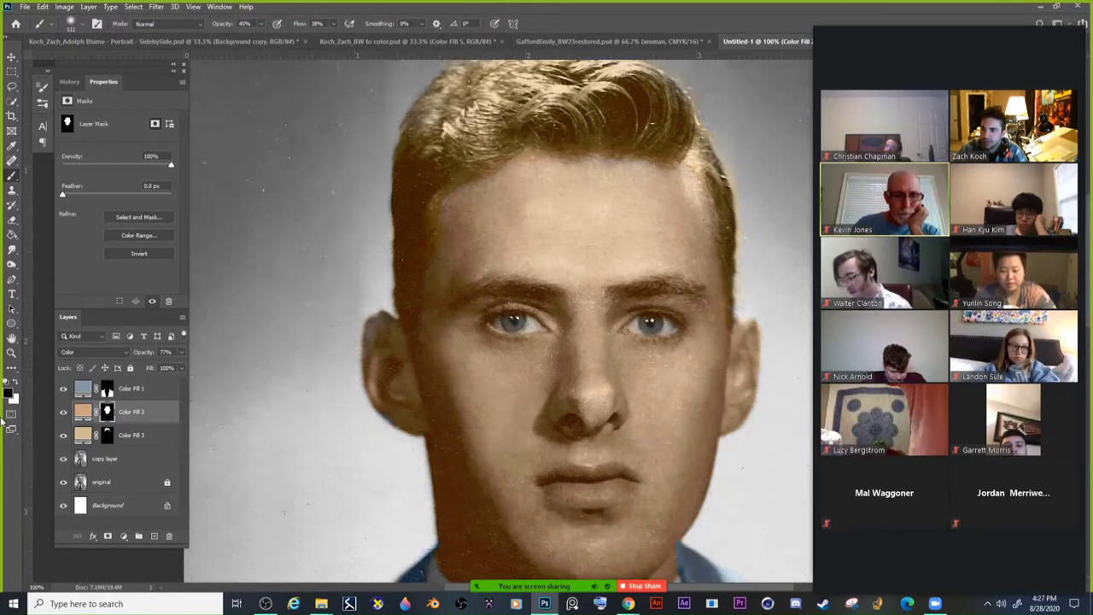
Paint white on the mask to extend the skin colour over the left ear.
key("x")
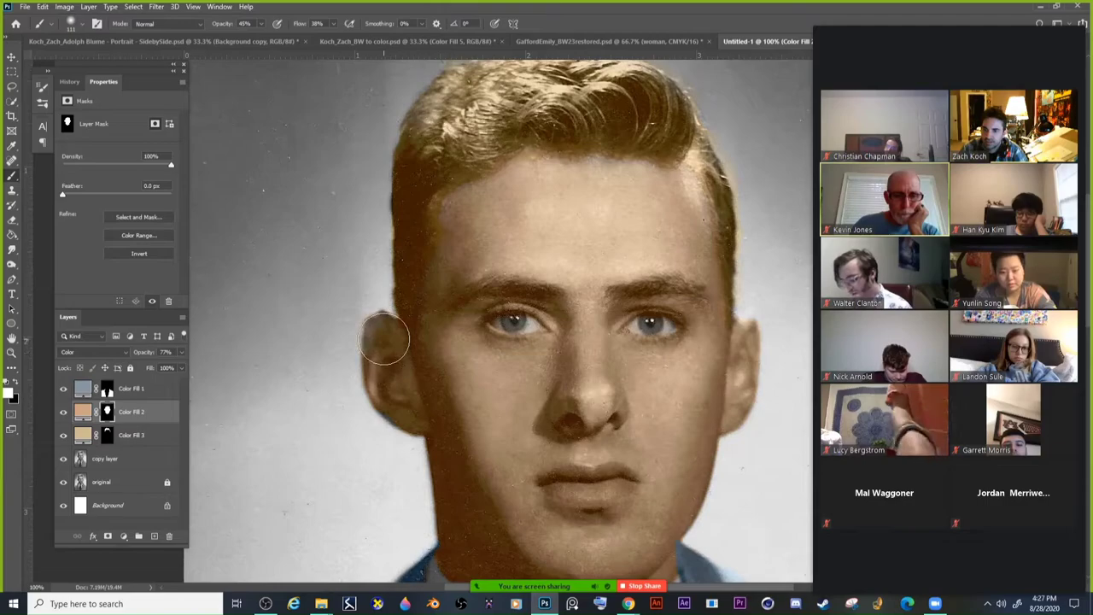
mouse_move(384, 339)
left_mouse_down()
mouse_move(412, 331)
mouse_move(460, 254)
left_mouse_up()
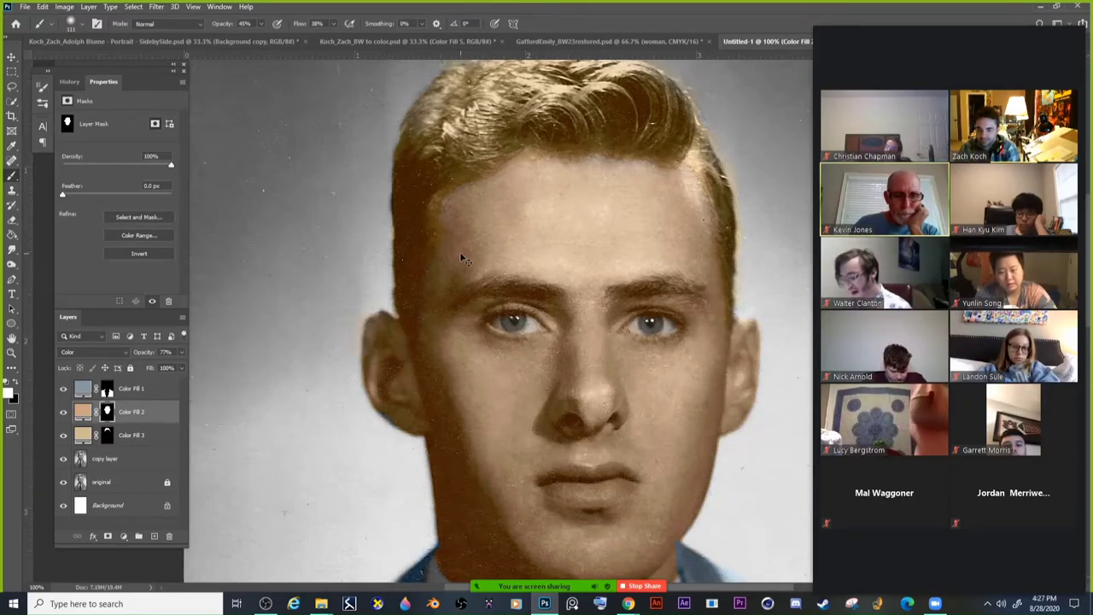
key("ctrl+minus")
key("ctrl+minus")
key("ctrl+minus")
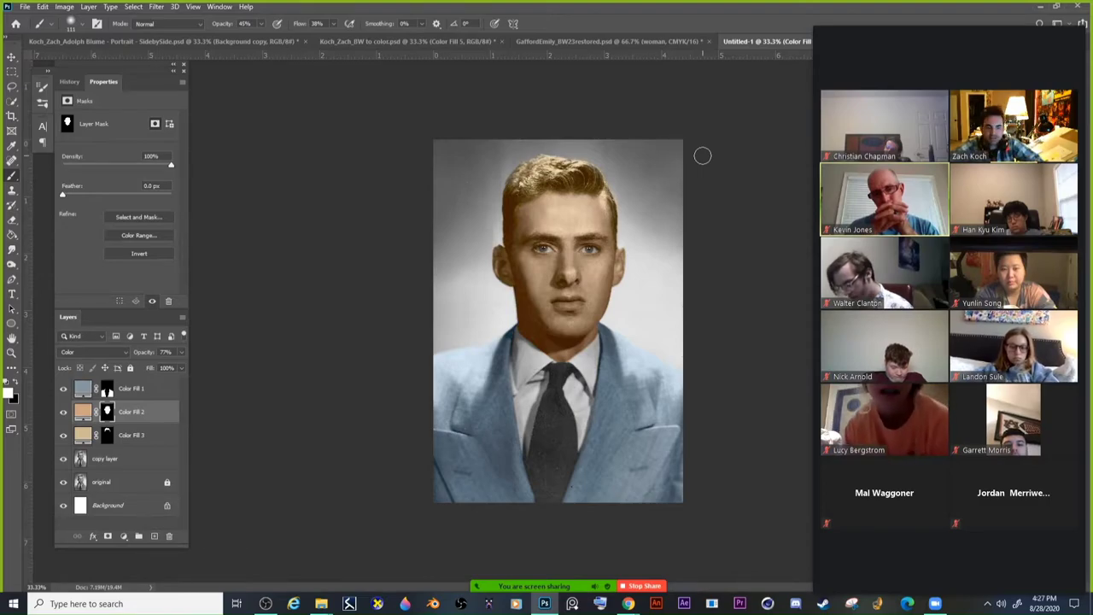
Zoom in on the face to 66.7%, then select Color Fill 1 with the Brush tool.
left_click(10, 354)
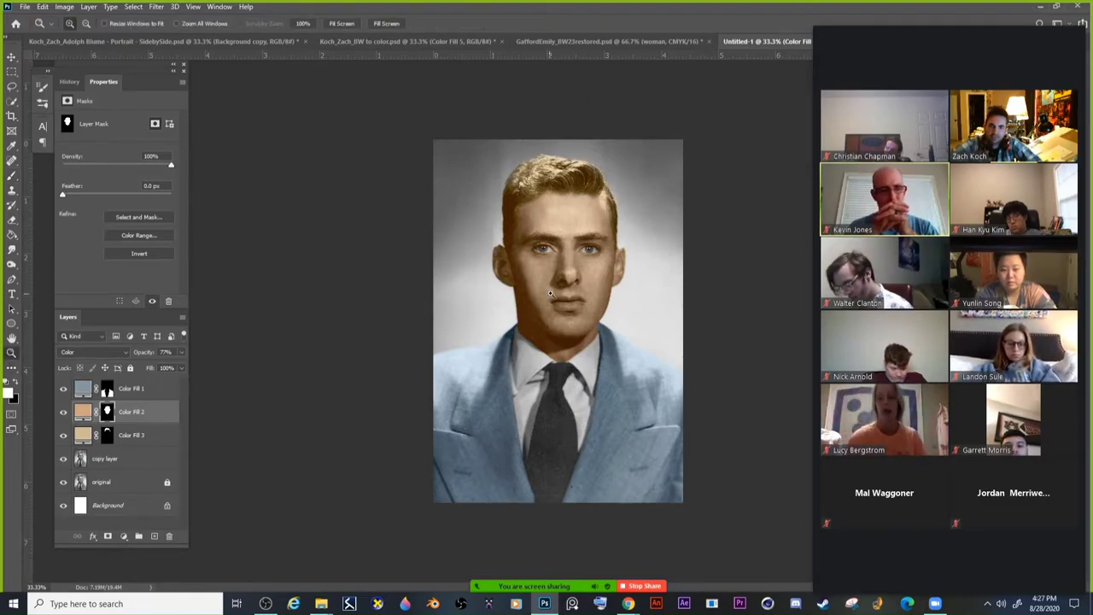
left_click(581, 274)
left_click(594, 243)
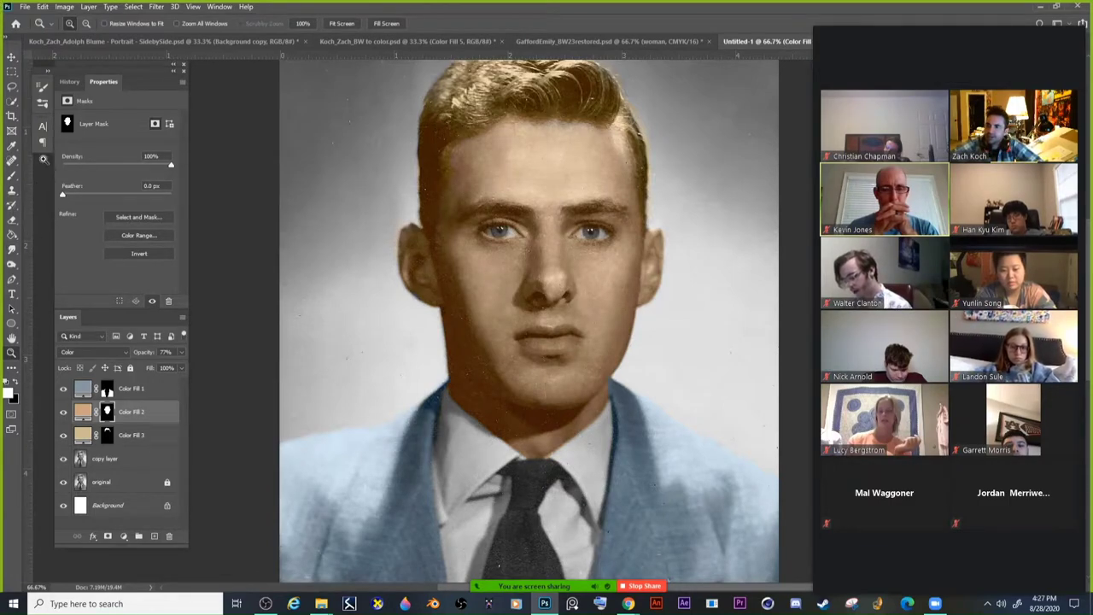
left_click(11, 175)
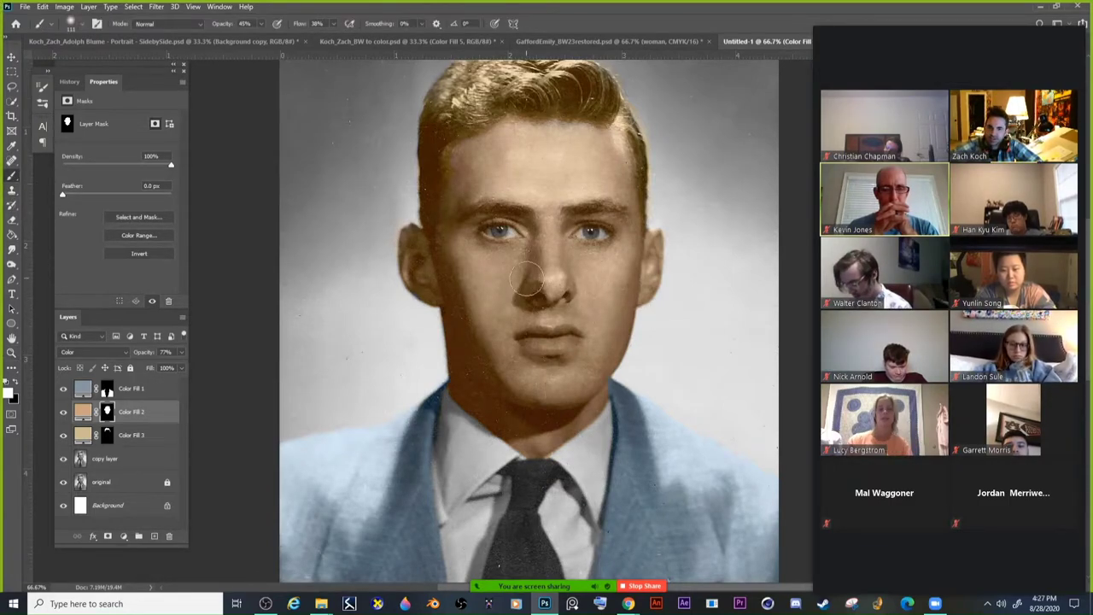
left_click(136, 389)
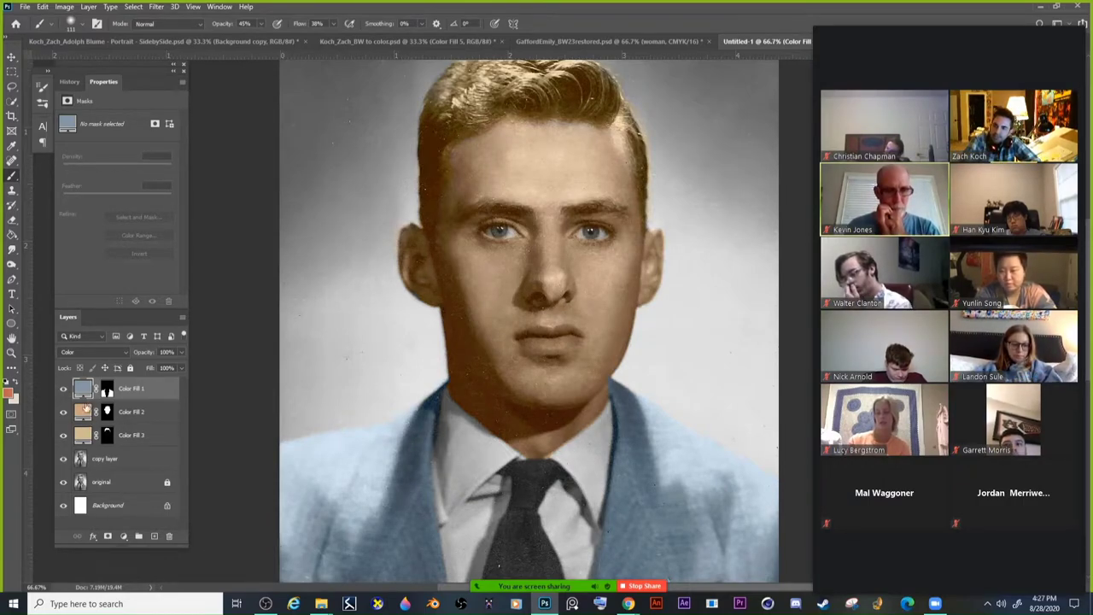
Create a new top layer named 'makeup layer' with Color blend mode.
left_click(154, 536)
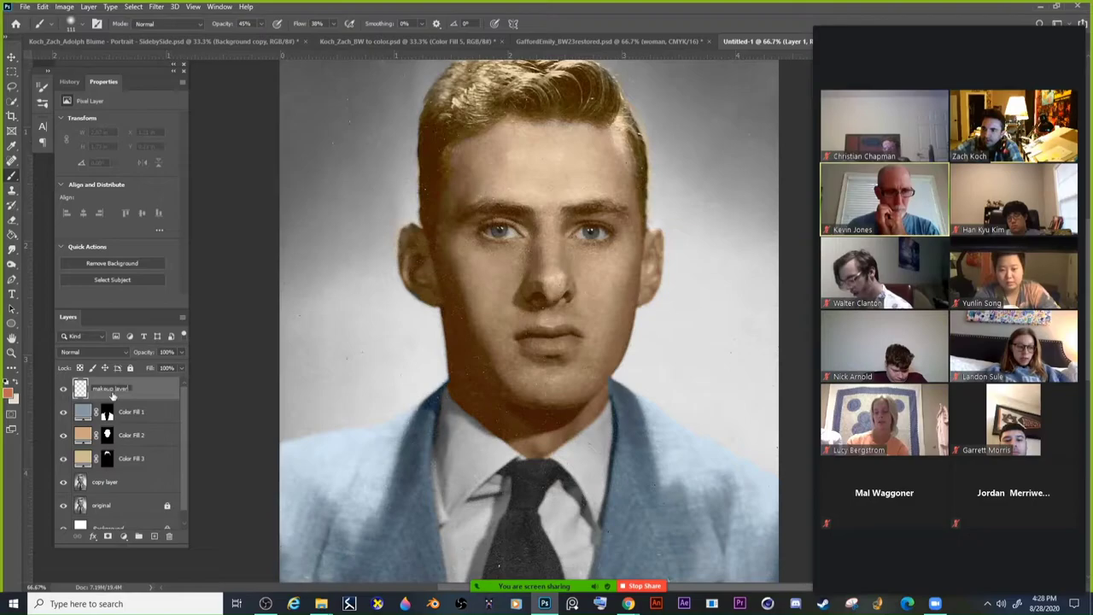
key("Return")
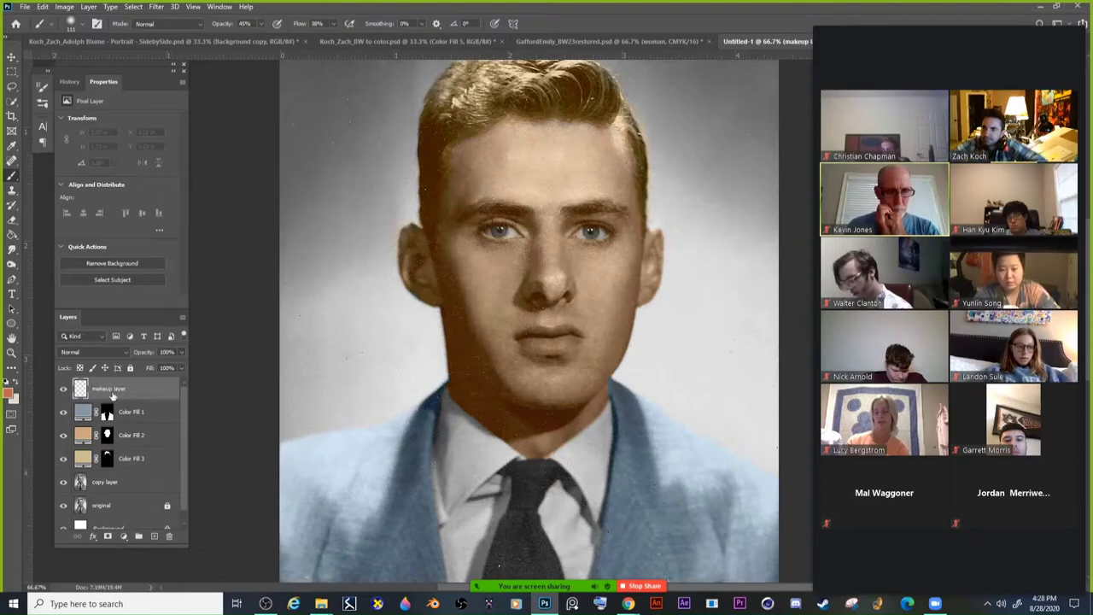
left_click(94, 352)
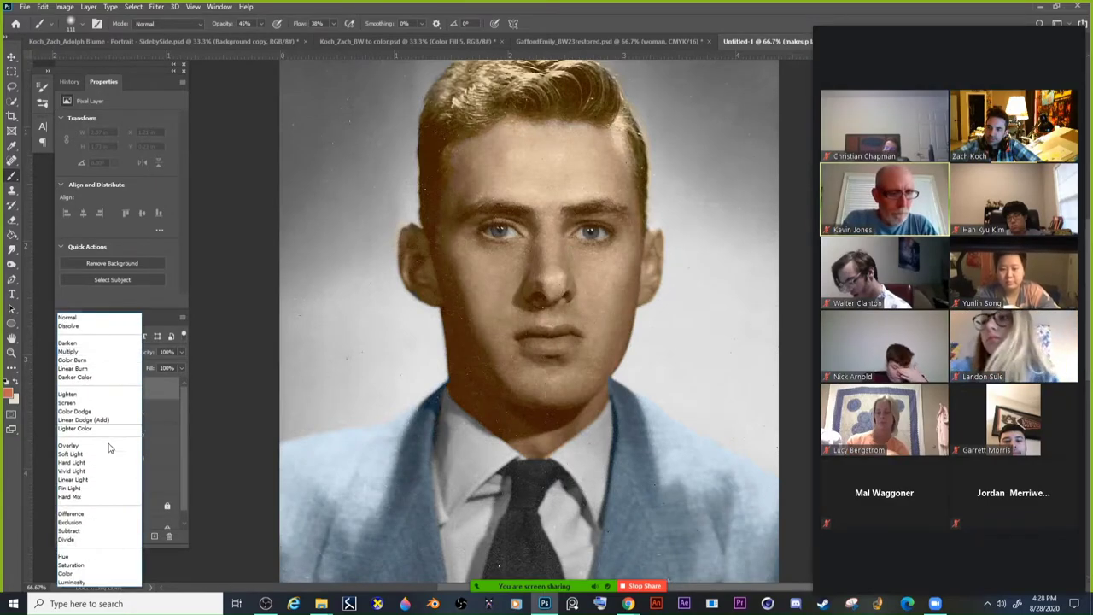
left_click(77, 573)
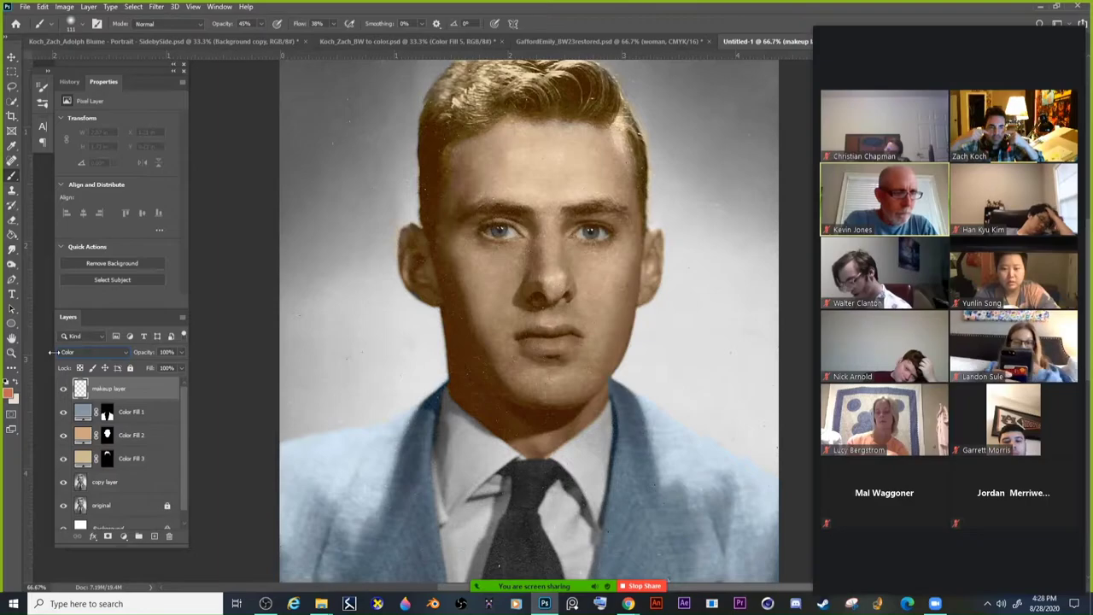
Set the painting colour to red-orange d74123 and the brush opacity to 5%.
left_click(8, 392)
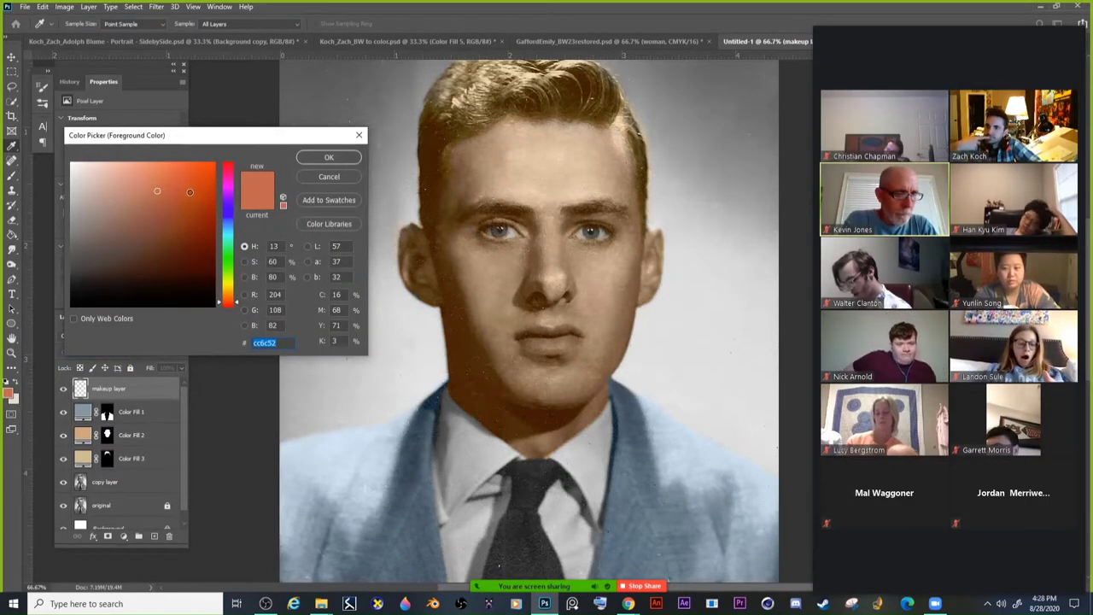
mouse_move(212, 213)
left_mouse_down()
mouse_move(191, 171)
mouse_move(191, 184)
left_mouse_up()
left_click_drag(220, 312, 219, 308)
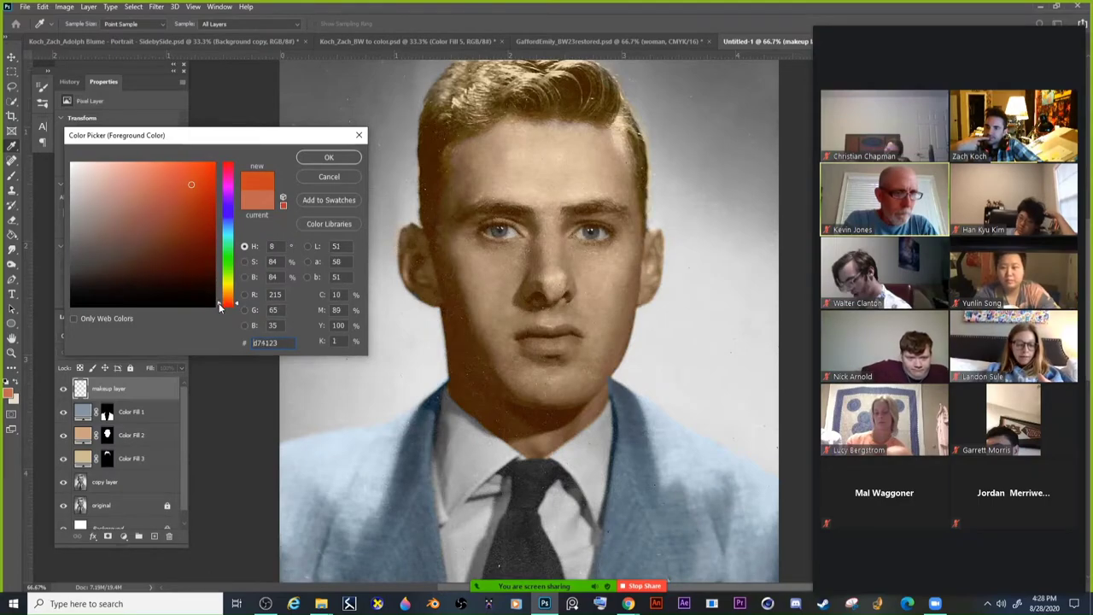
left_click(328, 158)
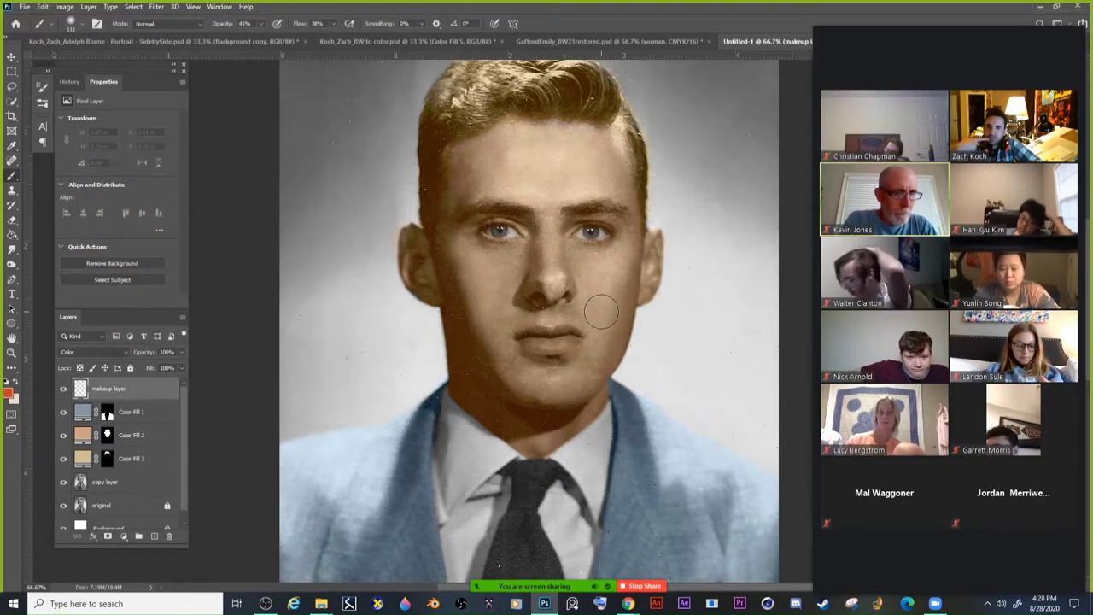
left_click(261, 25)
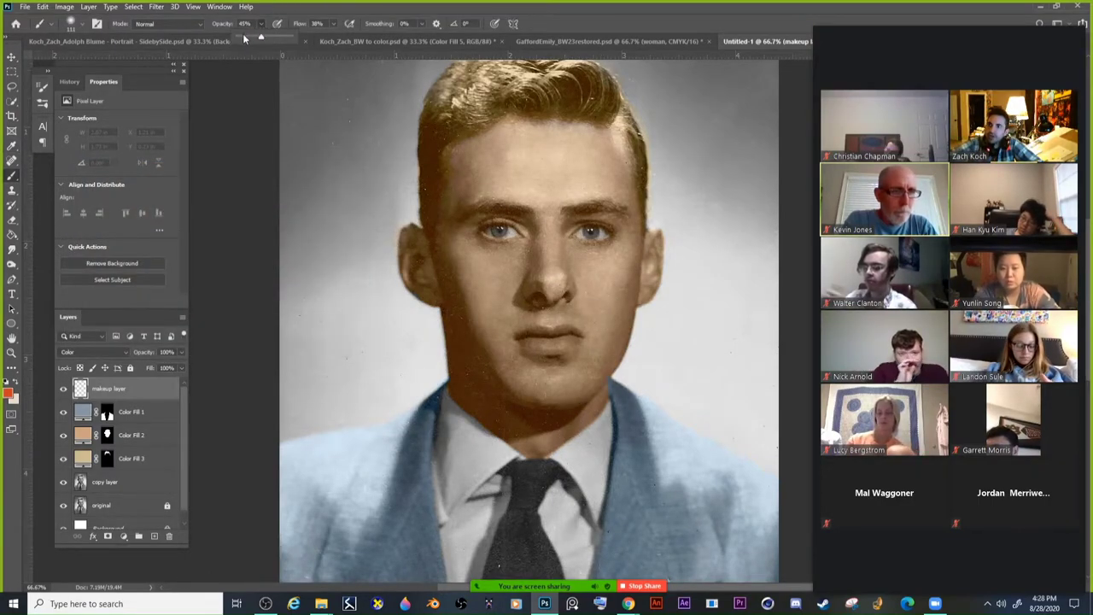
left_click_drag(242, 36, 241, 39)
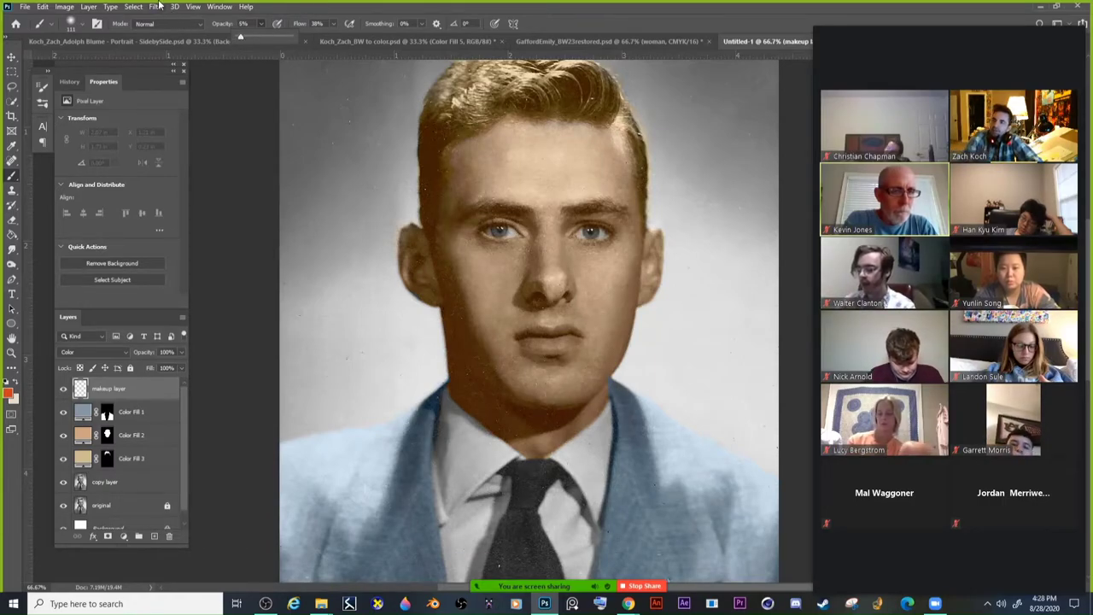
Brush faint blush near the nose, the right cheek and ear, and the left ear.
mouse_move(567, 297)
left_mouse_down()
mouse_move(619, 280)
mouse_move(620, 297)
mouse_move(614, 280)
mouse_move(589, 301)
mouse_move(624, 260)
mouse_move(608, 279)
mouse_move(621, 257)
mouse_move(570, 285)
left_mouse_up()
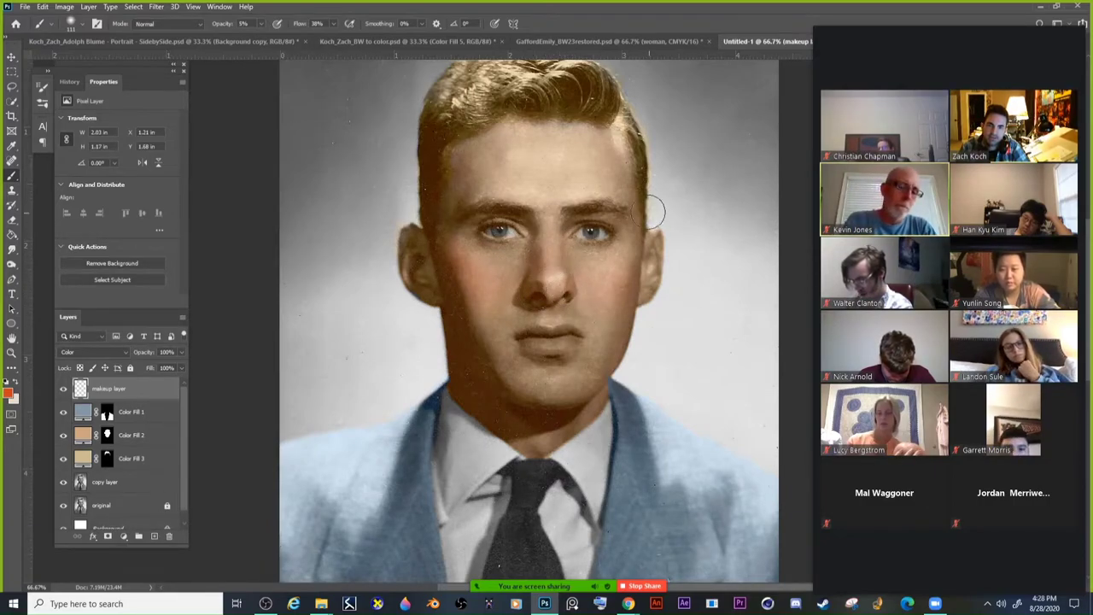
mouse_move(652, 297)
left_mouse_down()
mouse_move(666, 247)
mouse_move(647, 252)
mouse_move(651, 261)
left_mouse_up()
mouse_move(425, 256)
left_mouse_down()
mouse_move(431, 286)
mouse_move(414, 272)
mouse_move(436, 280)
mouse_move(417, 173)
mouse_move(405, 271)
mouse_move(414, 257)
mouse_move(428, 291)
mouse_move(412, 238)
left_mouse_up()
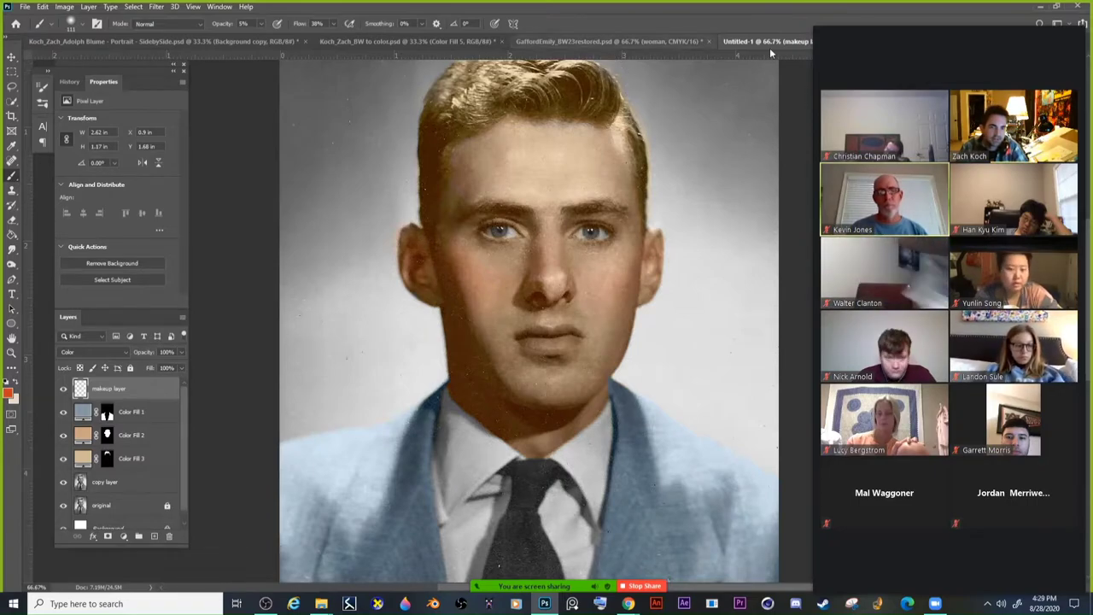
Zoom to 100% and enlarge the brush to 84 px.
key("ctrl+plus")
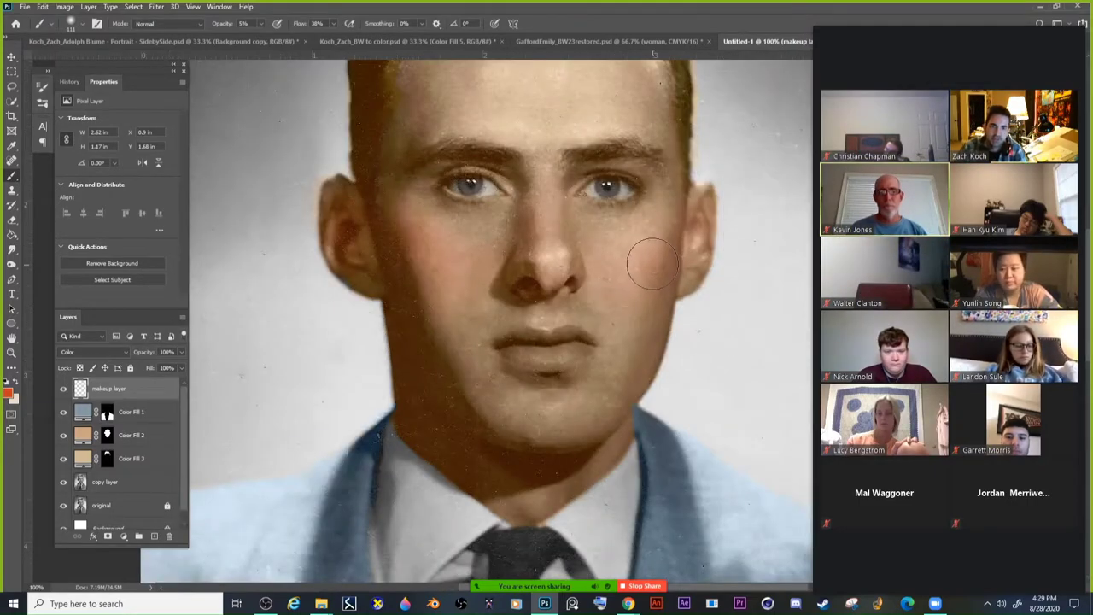
right_click(653, 265)
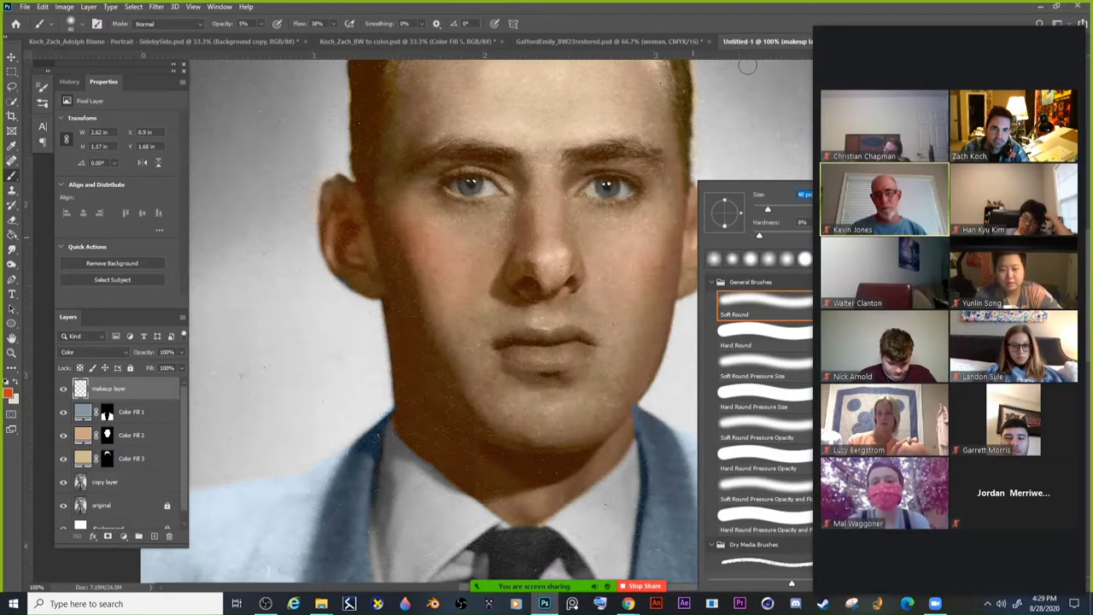
key("Escape")
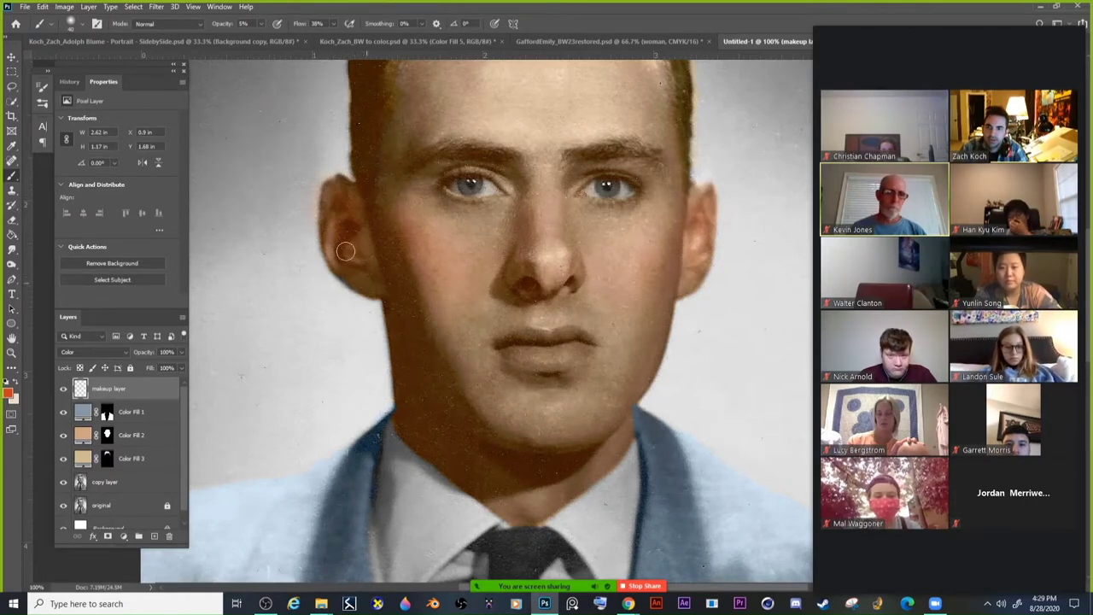
right_click(640, 267)
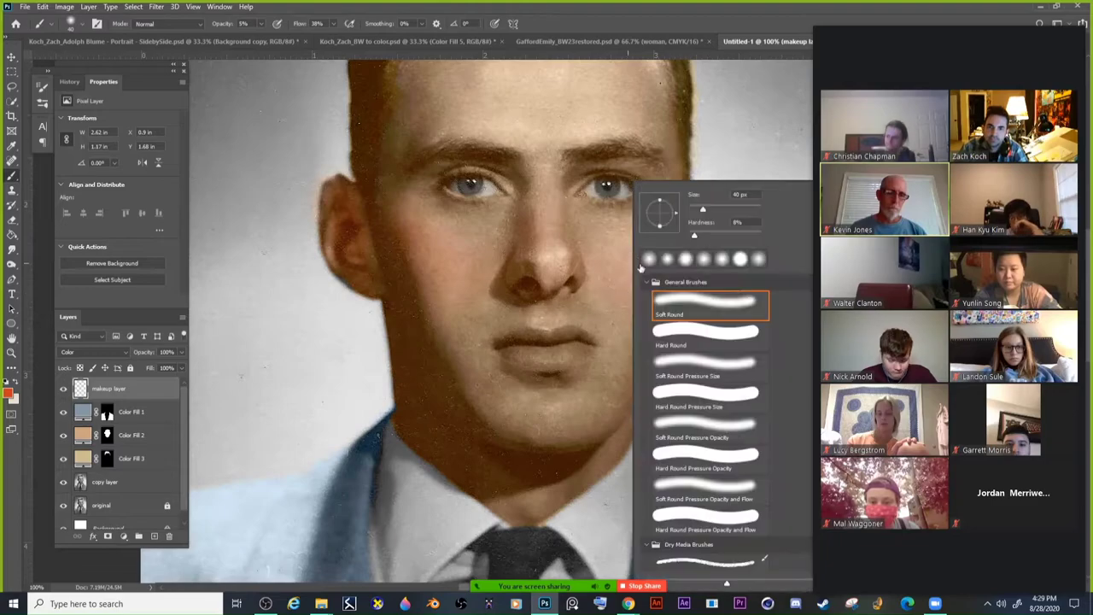
left_click_drag(653, 209, 668, 209)
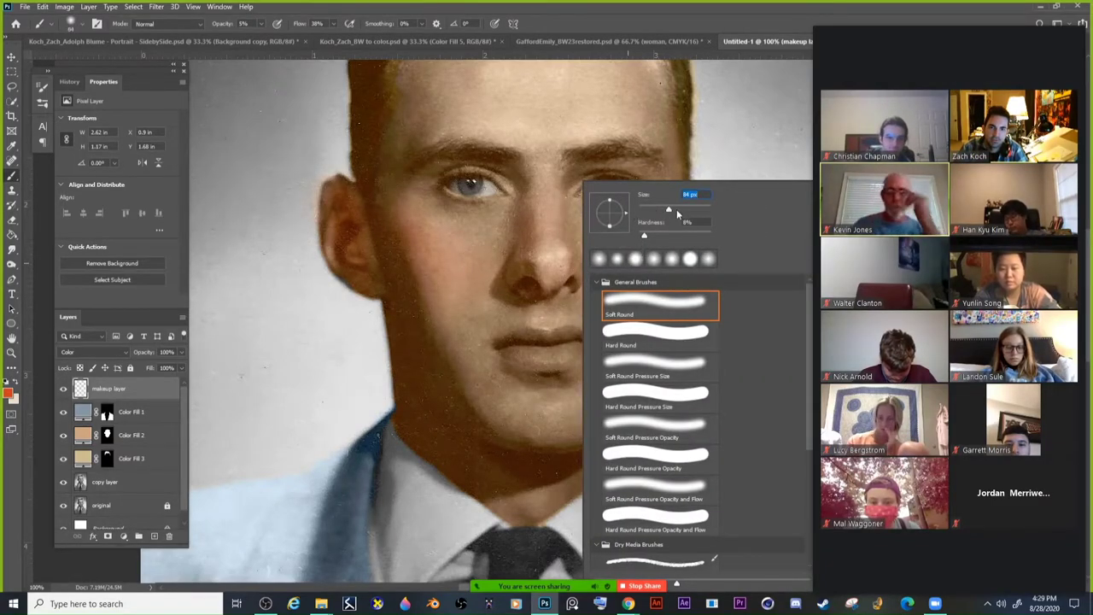
left_click(467, 239)
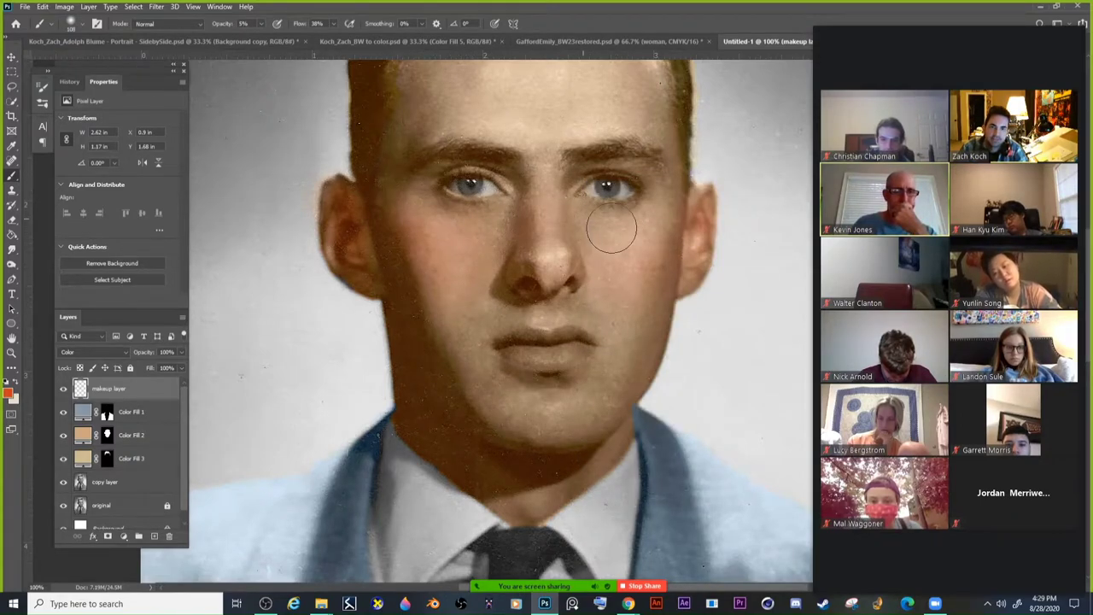
Shrink the brush to 37 px and tint the lower lip reddish-orange.
right_click(616, 389)
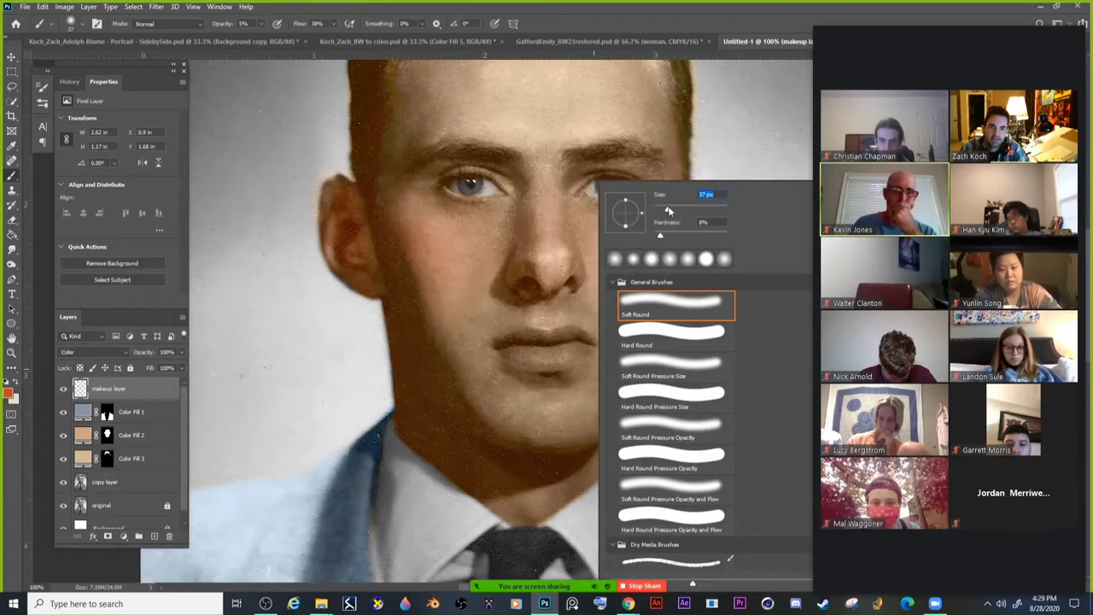
left_click(538, 354)
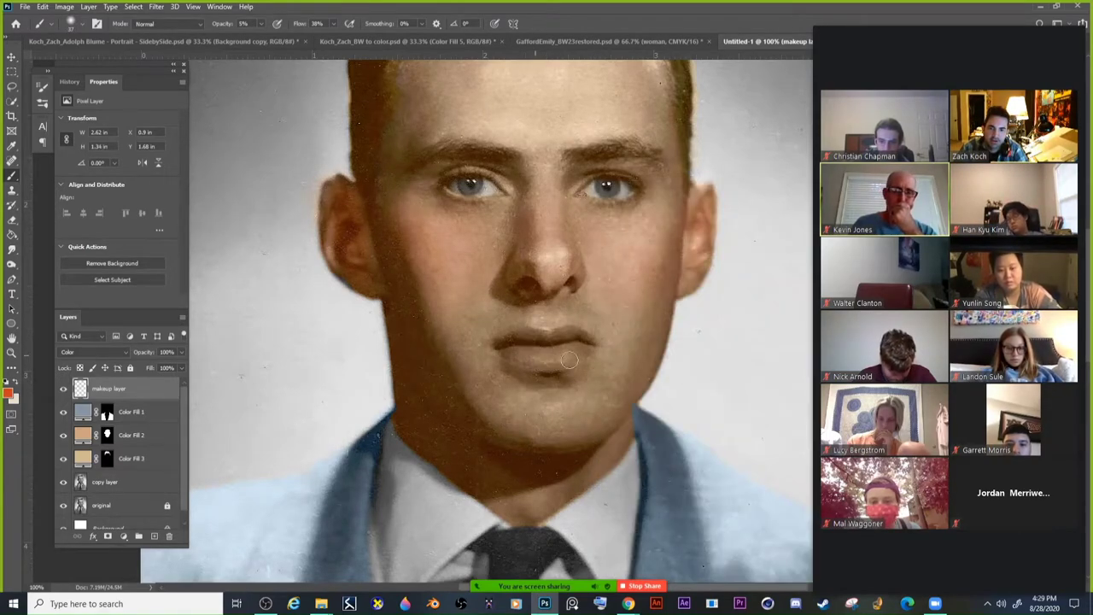
mouse_move(524, 357)
left_mouse_down()
mouse_move(577, 349)
mouse_move(566, 336)
mouse_move(502, 350)
mouse_move(520, 365)
mouse_move(576, 348)
mouse_move(572, 371)
mouse_move(584, 366)
mouse_move(505, 368)
mouse_move(487, 354)
mouse_move(606, 348)
left_mouse_up()
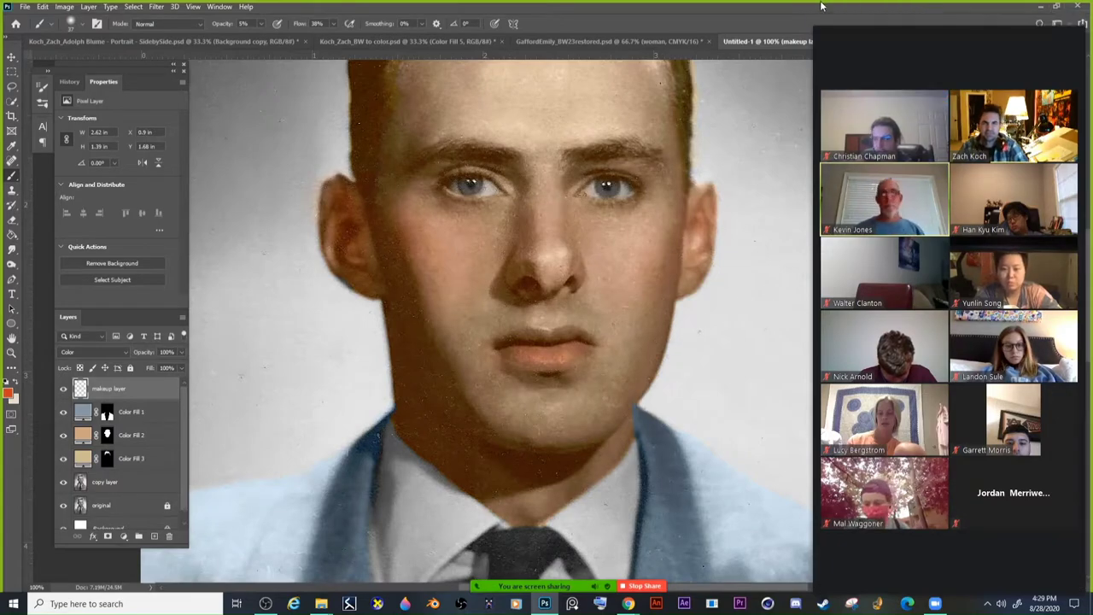
key("ctrl+minus")
key("ctrl+minus")
key("ctrl+minus")
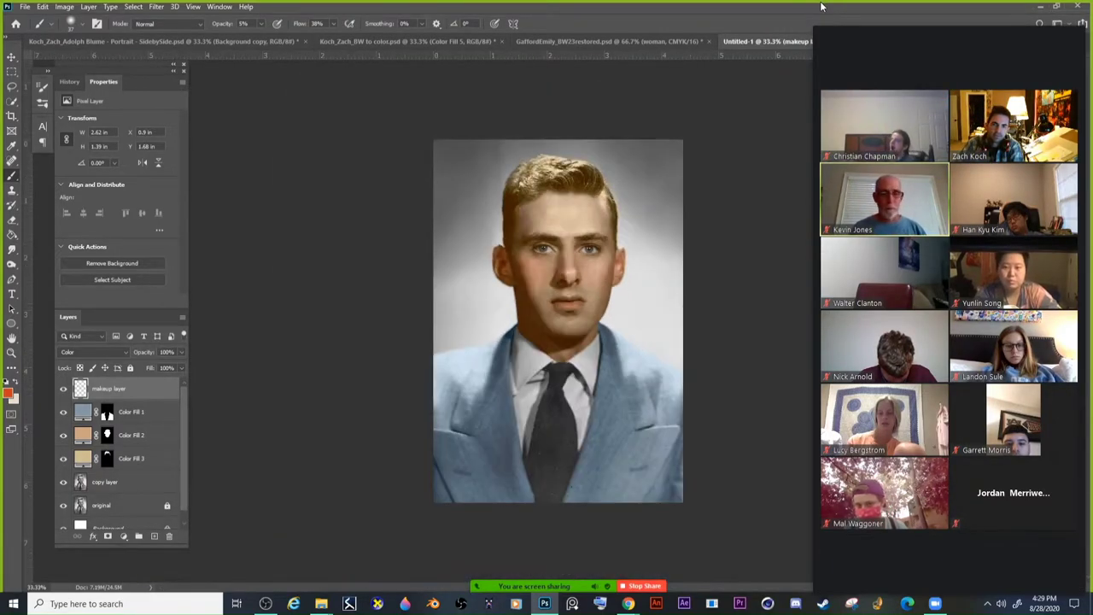
key("ctrl+plus")
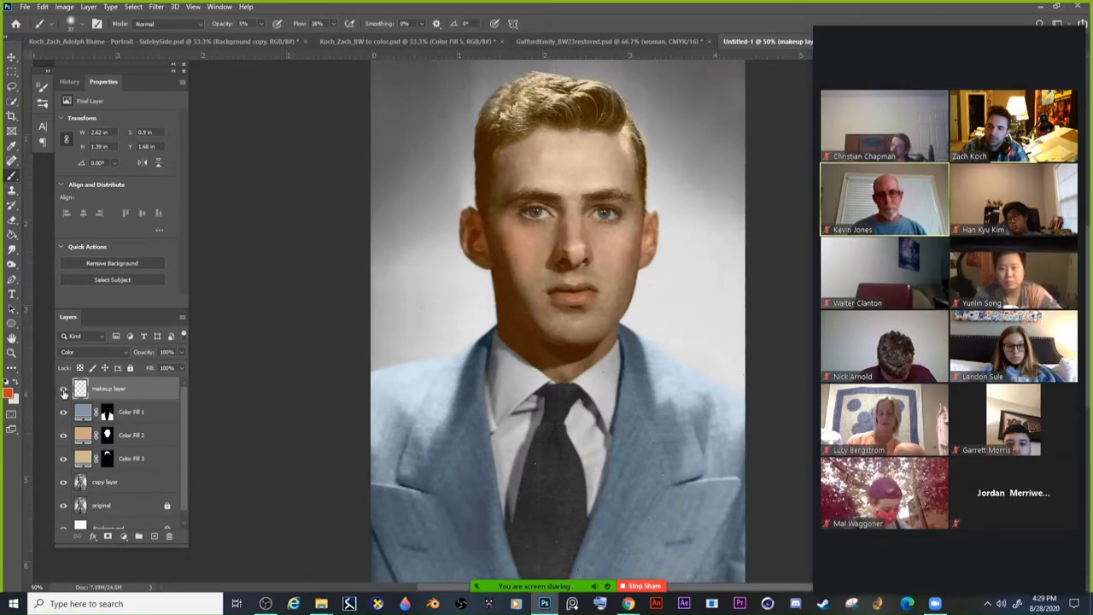
left_click(63, 391)
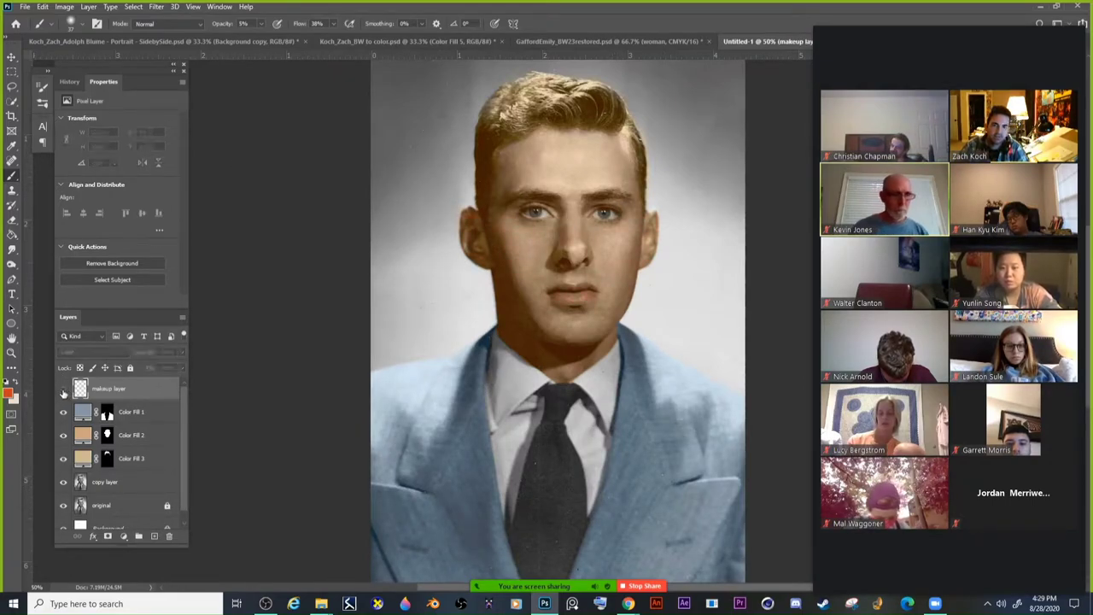
left_click(63, 390)
left_click(63, 390)
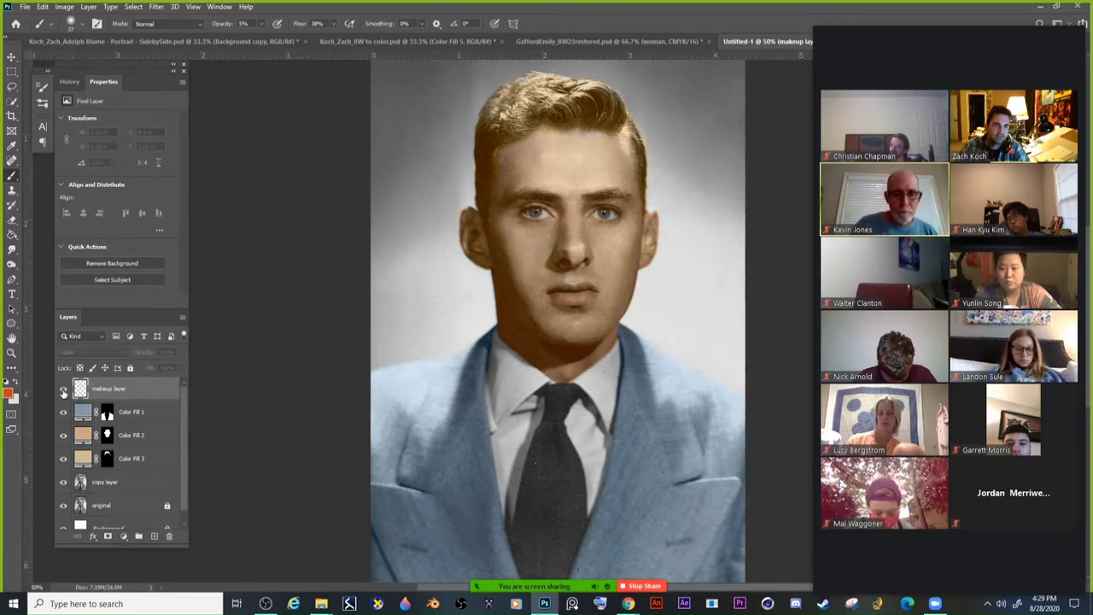
left_click(63, 390)
left_click(63, 390)
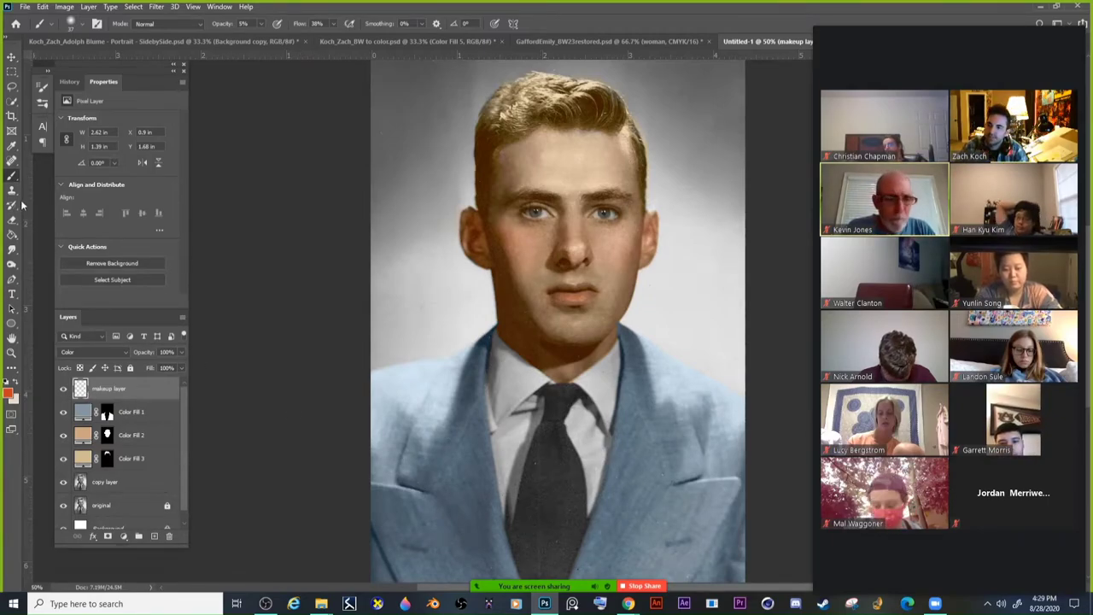
Pick bright blue #496bff as the foreground colour in the Color Picker.
left_click(8, 392)
left_click(230, 213)
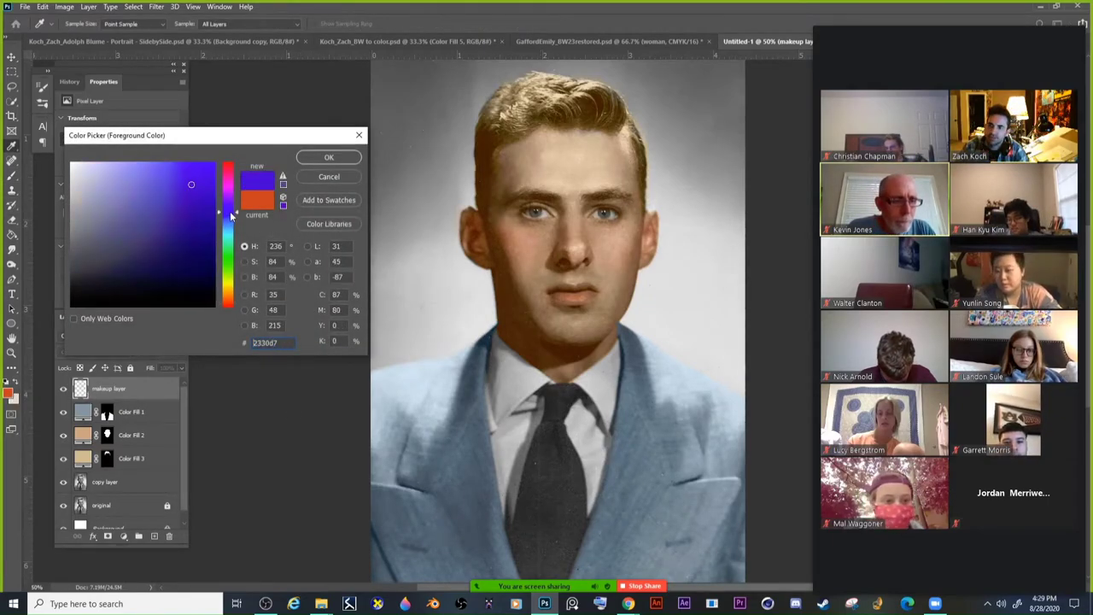
left_click(204, 182)
left_click(229, 221)
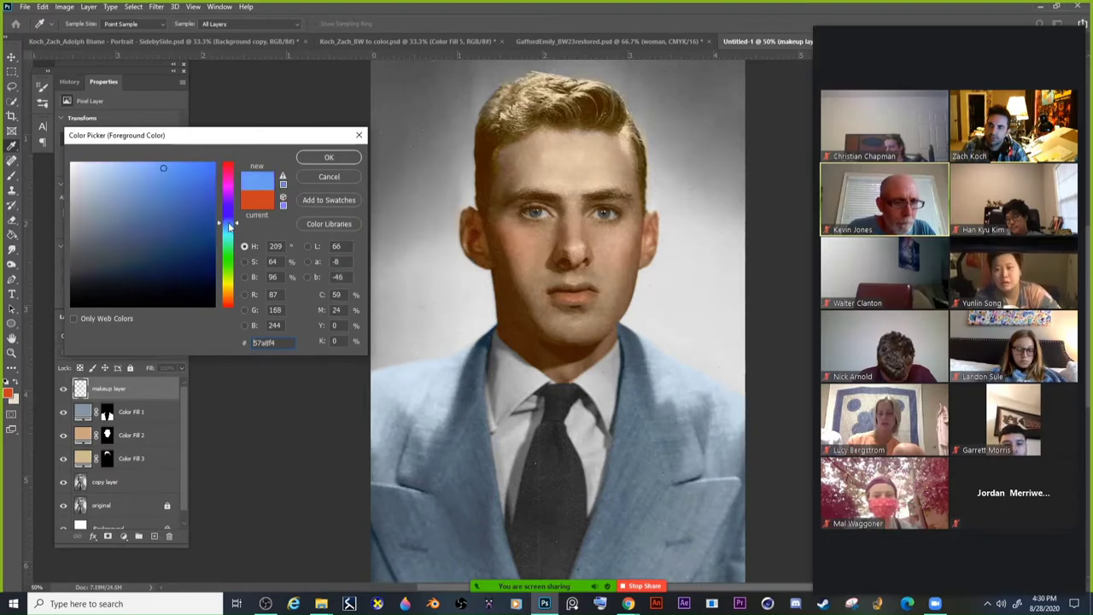
left_click_drag(231, 222, 229, 219)
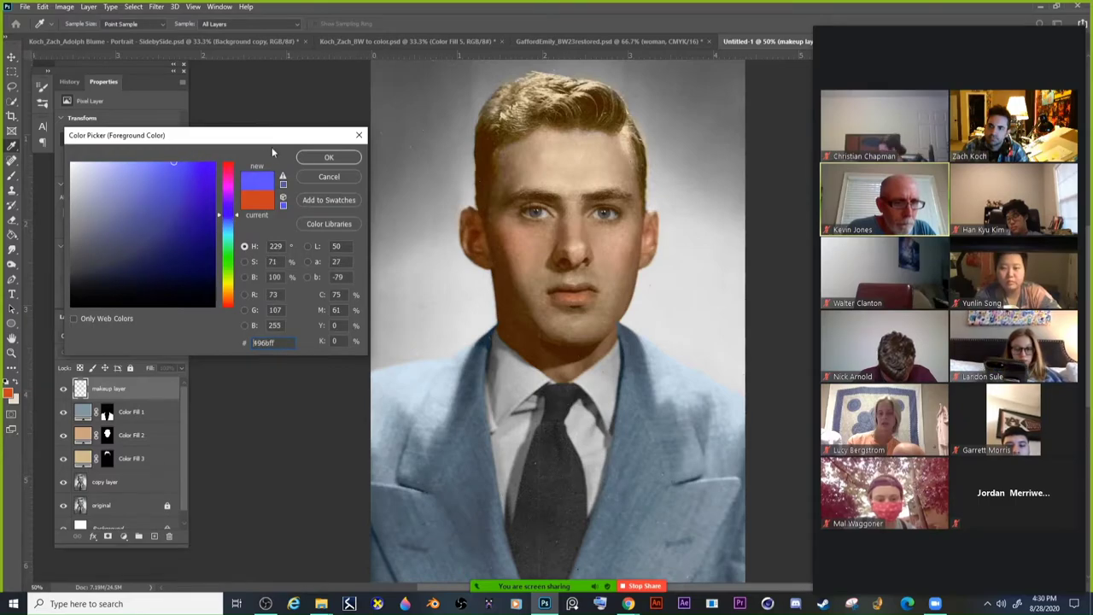
left_click(329, 157)
key("ctrl+plus")
key("ctrl+plus")
key("ctrl+plus")
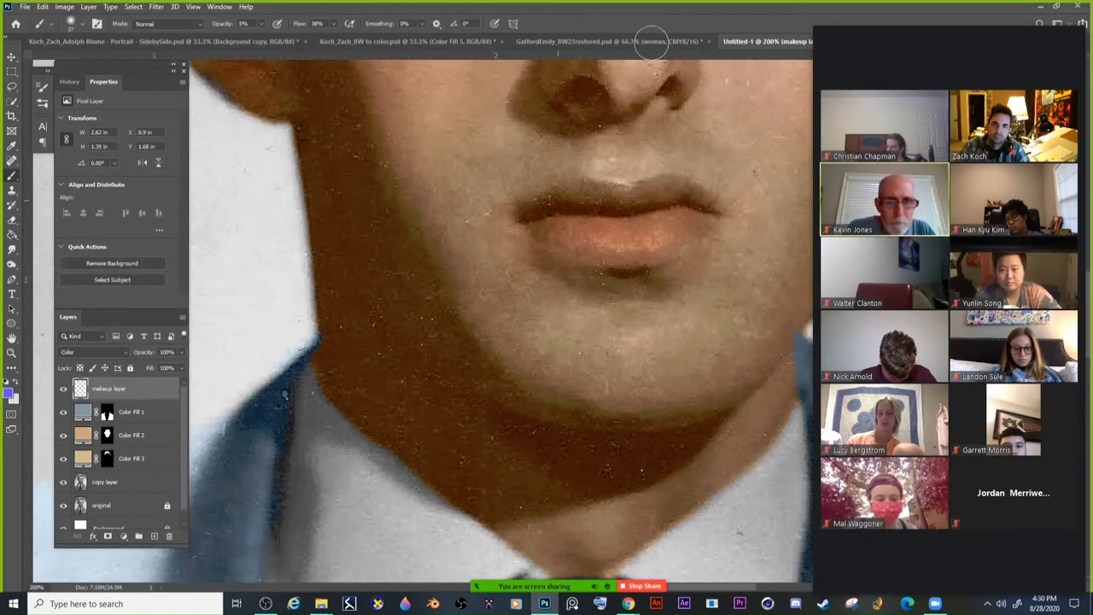
Pan and zoom in to 200% on the eyes and brows.
left_click_drag(652, 43, 634, 147)
scroll(623, 156, "up", 5)
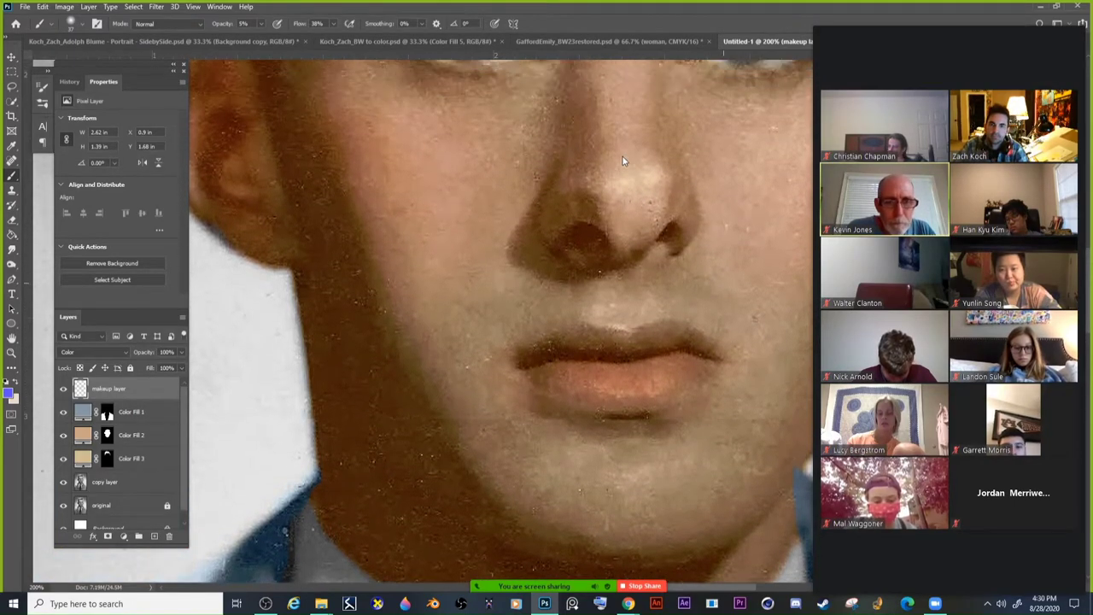
left_click_drag(474, 89, 478, 181)
scroll(481, 181, "up", 5)
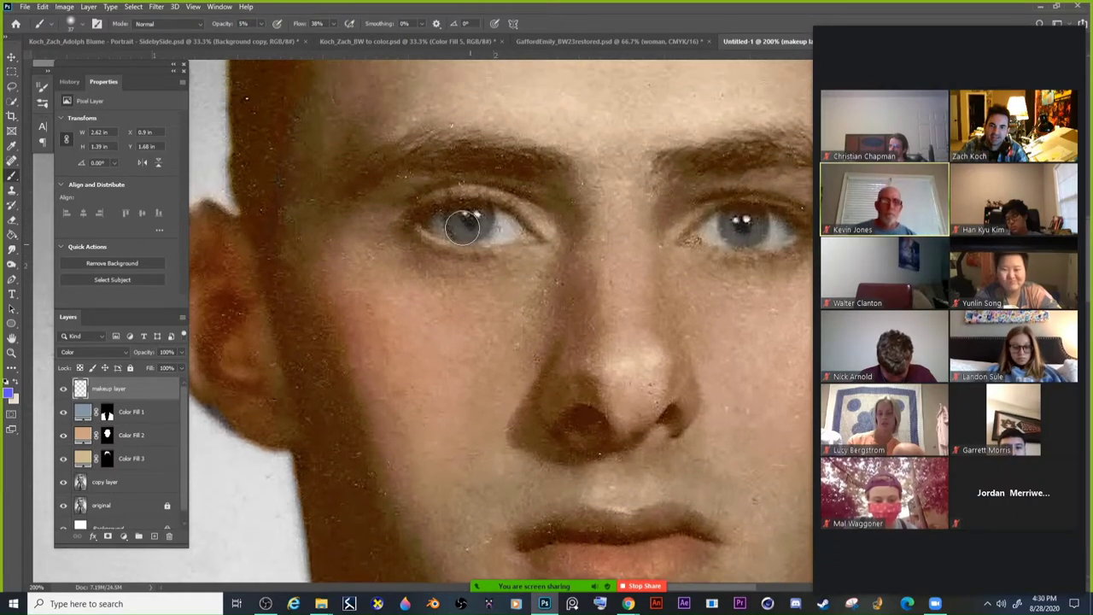
scroll(481, 306, "up", 5)
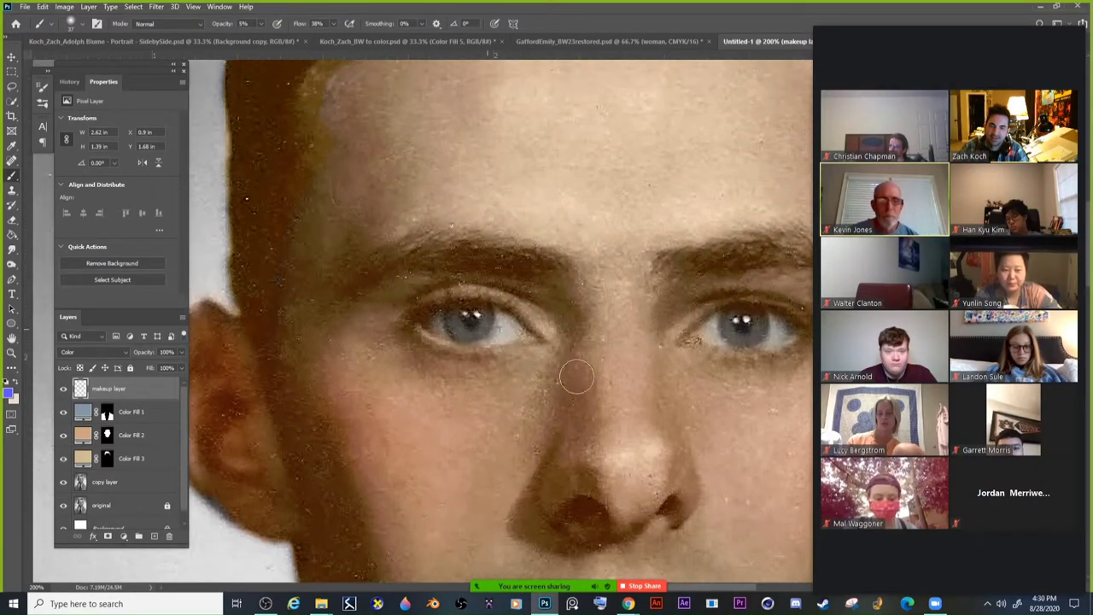
scroll(581, 385, "up", 5)
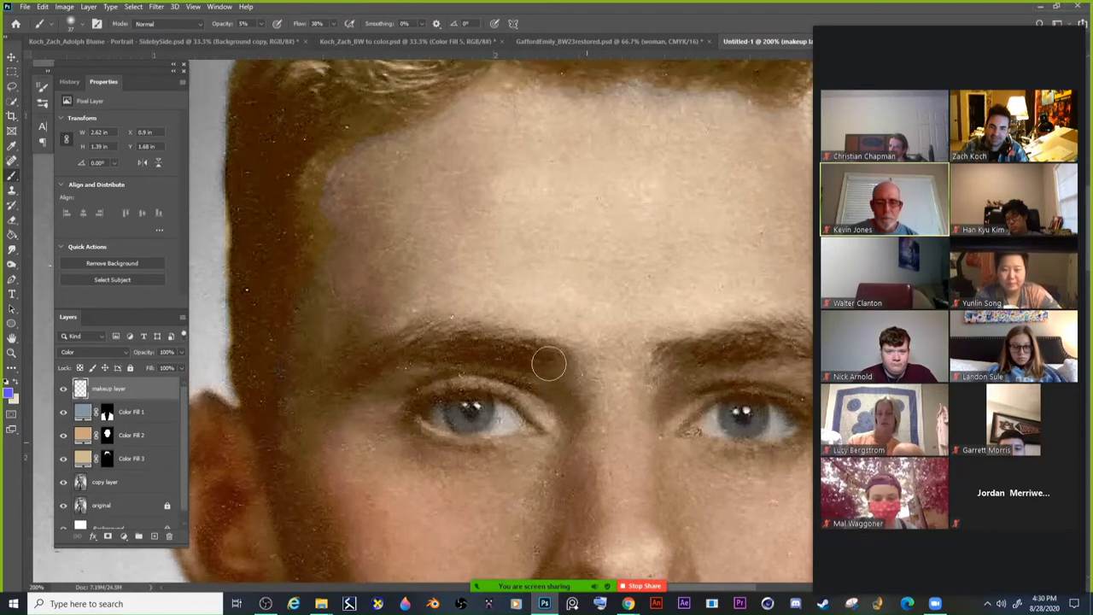
scroll(547, 256, "up", 2)
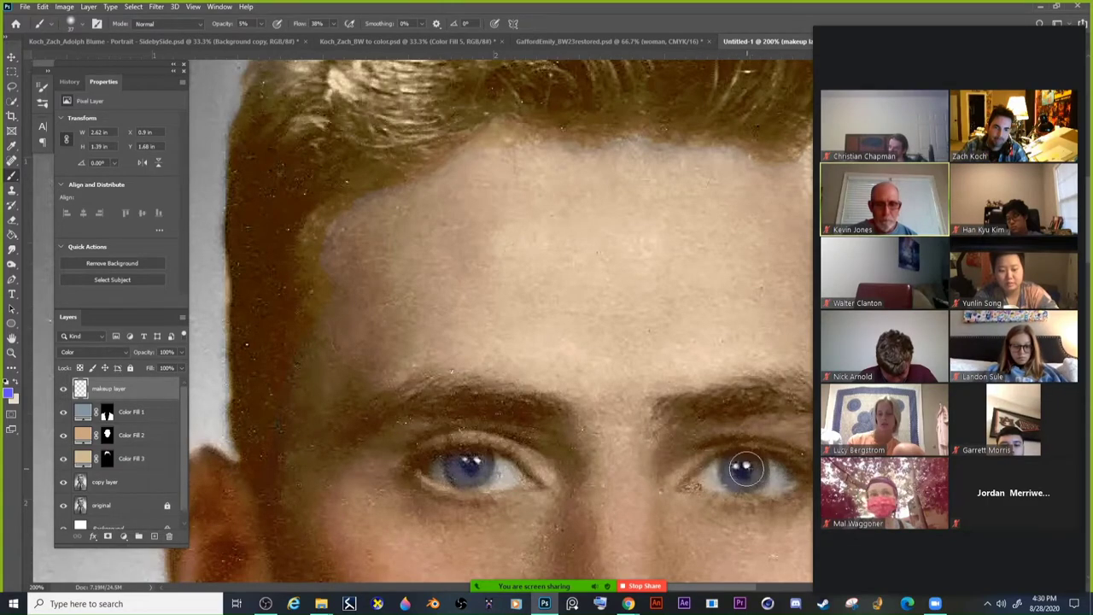
key("ctrl+minus")
key("ctrl+minus")
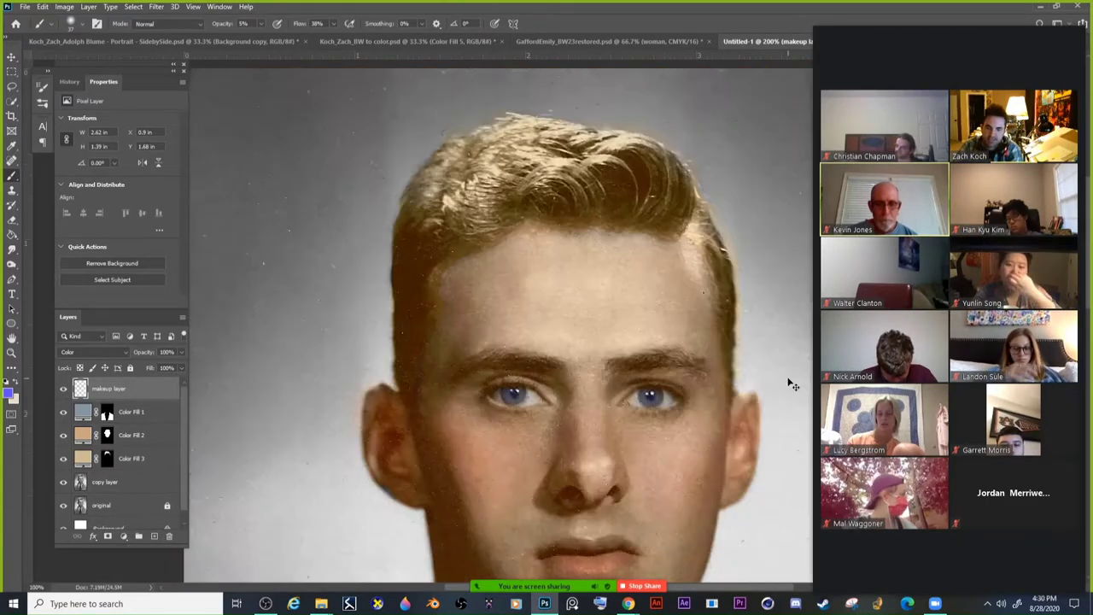
key("ctrl+minus")
key("ctrl+minus")
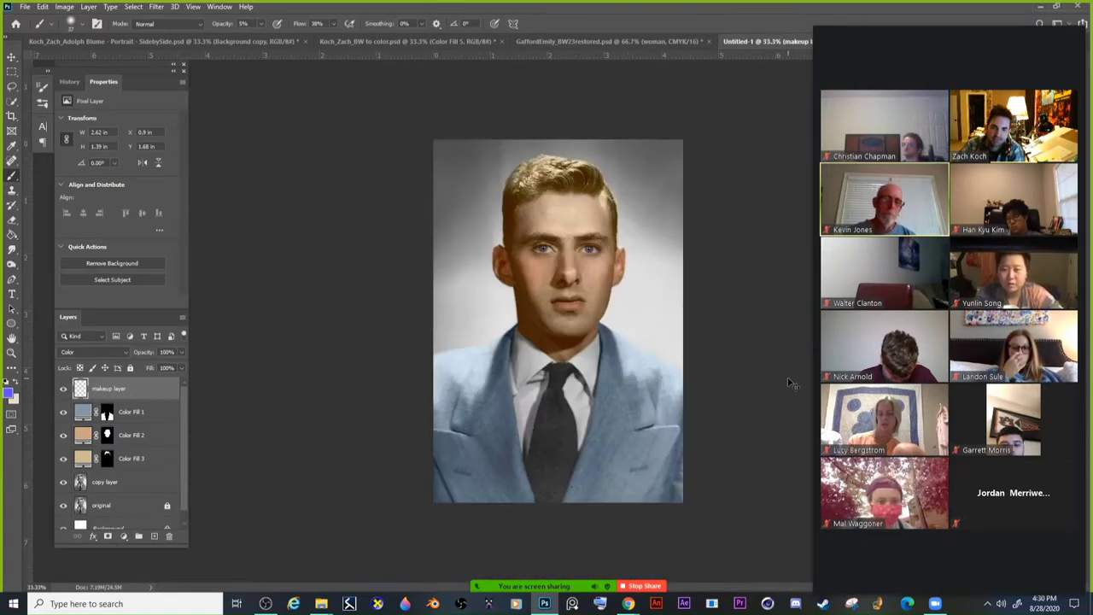
key("ctrl+plus")
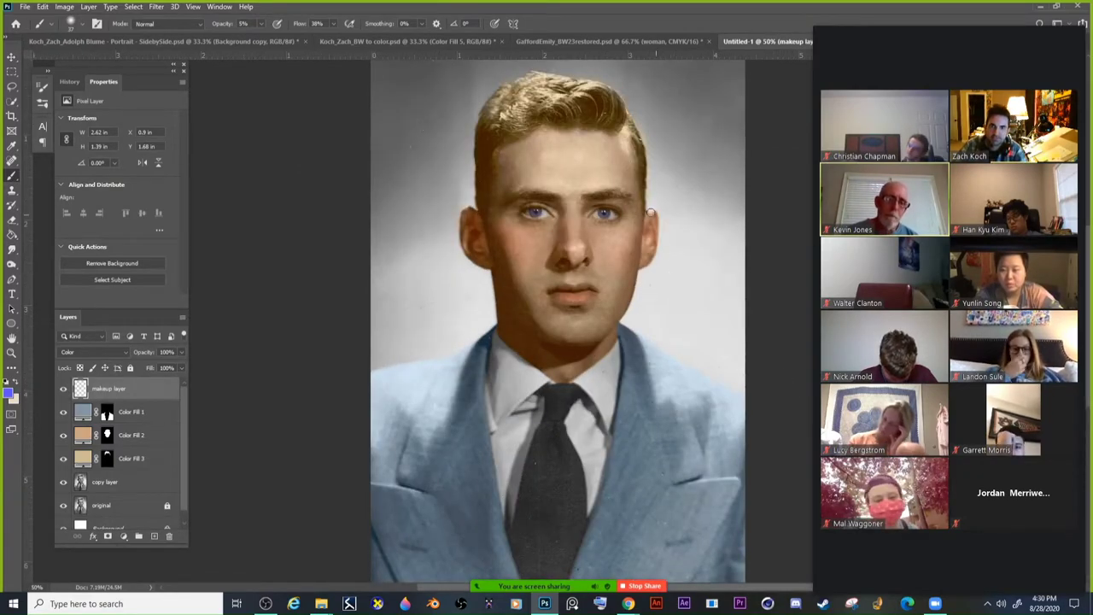
scroll(668, 237, "down", 1)
scroll(695, 212, "up", 1)
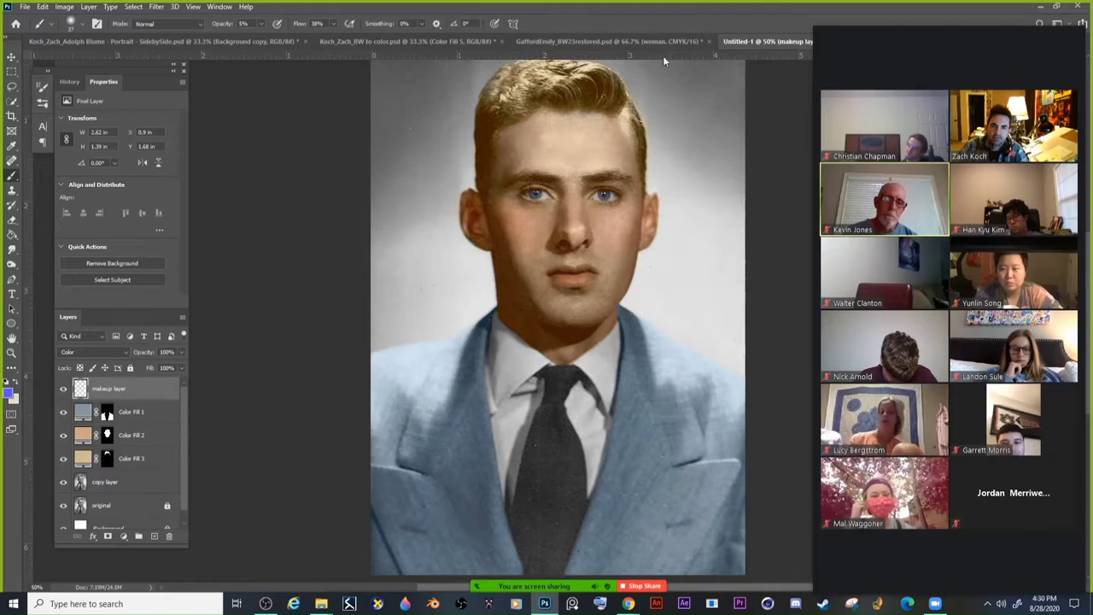
scroll(703, 78, "up", 1)
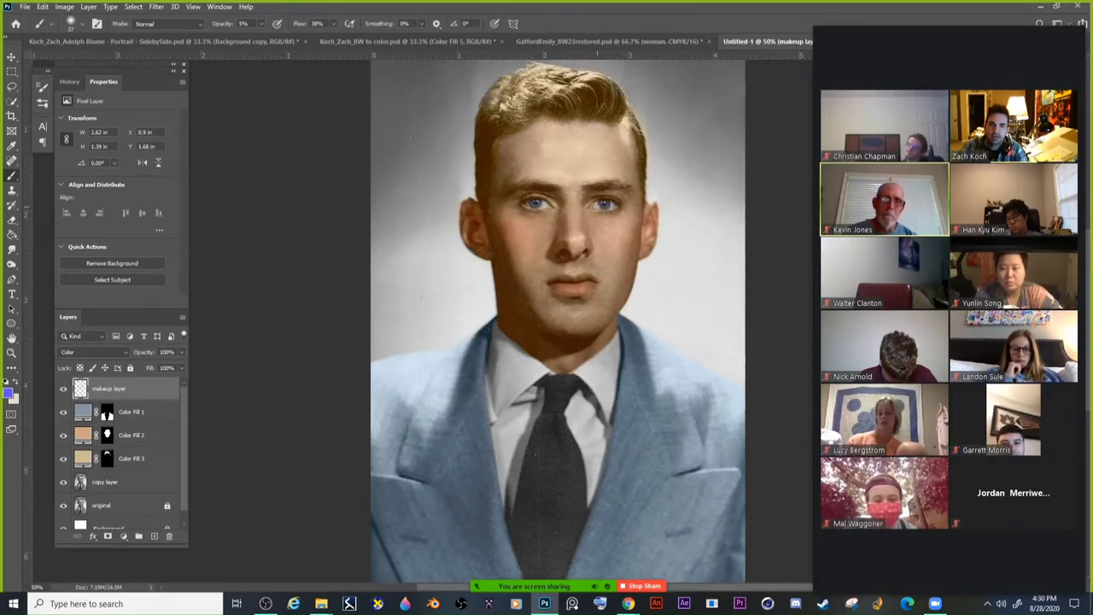
key("ctrl+plus")
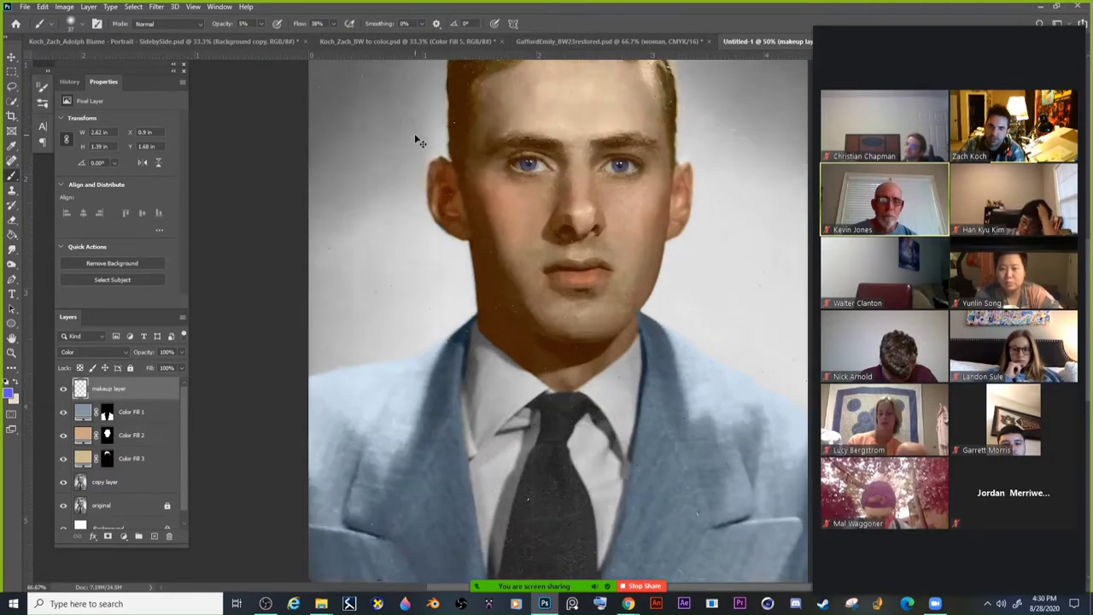
scroll(636, 129, "up", 3)
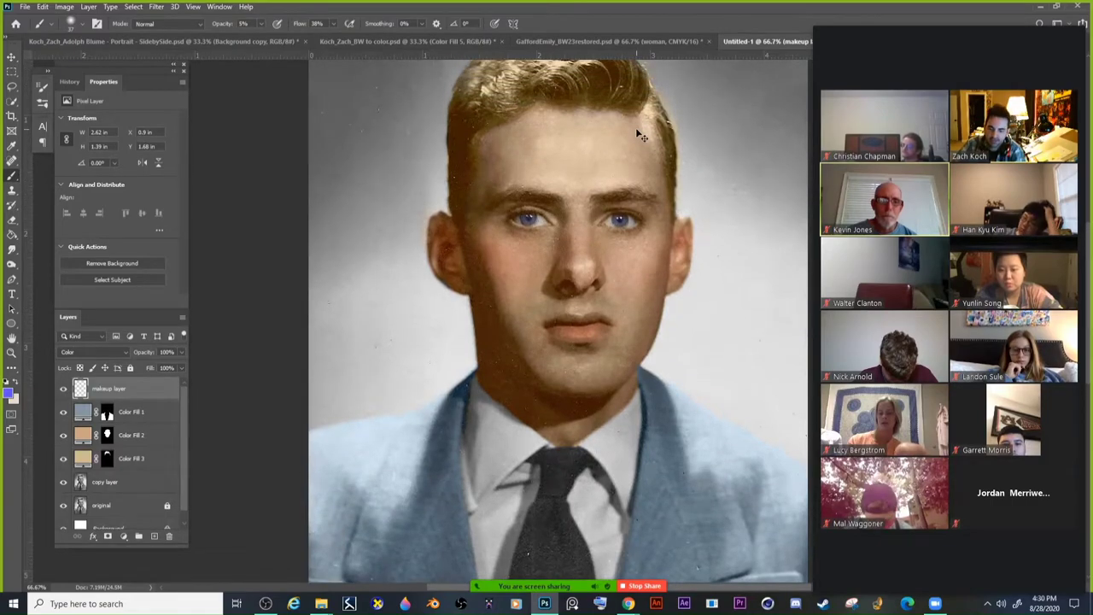
key("ctrl+plus")
scroll(498, 192, "up", 2)
scroll(624, 225, "up", 1)
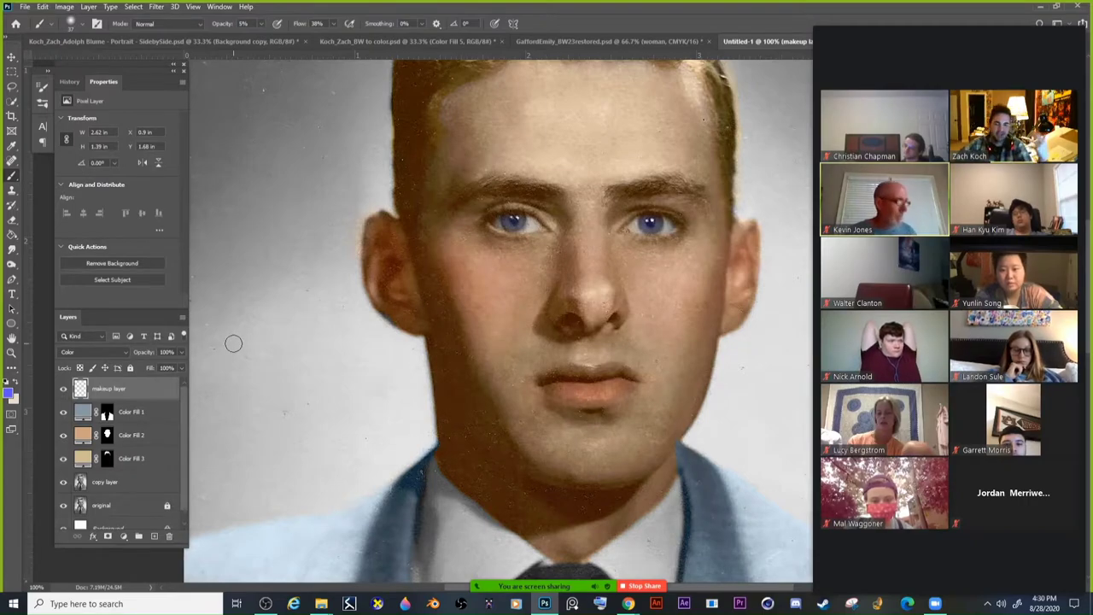
Add a white mask to the makeup layer, compare its visibility, and select its pixel thumbnail.
left_click(107, 539)
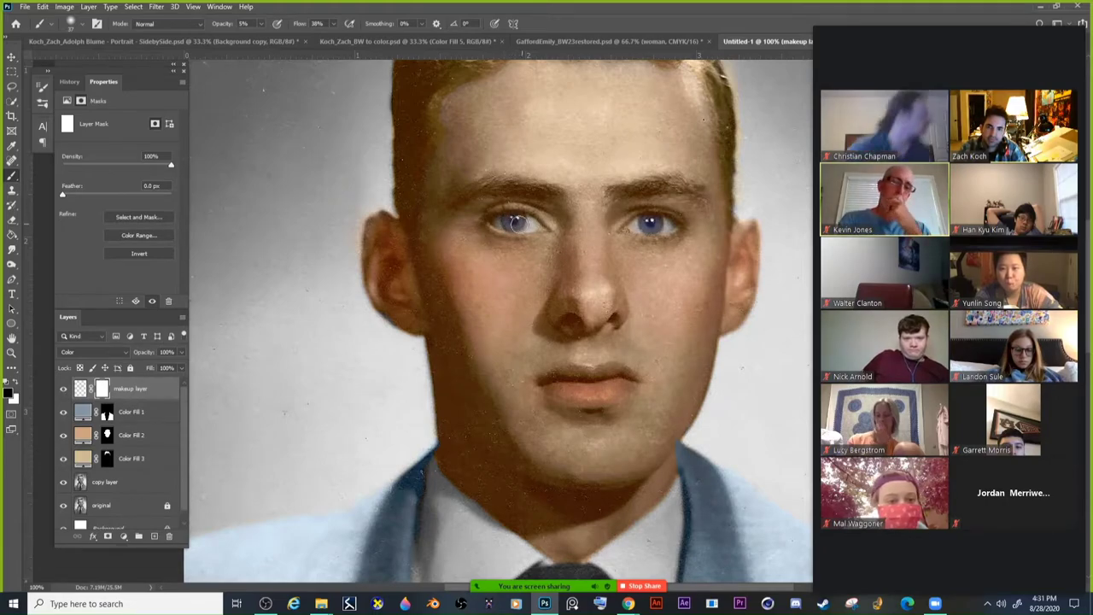
key("ctrl+minus")
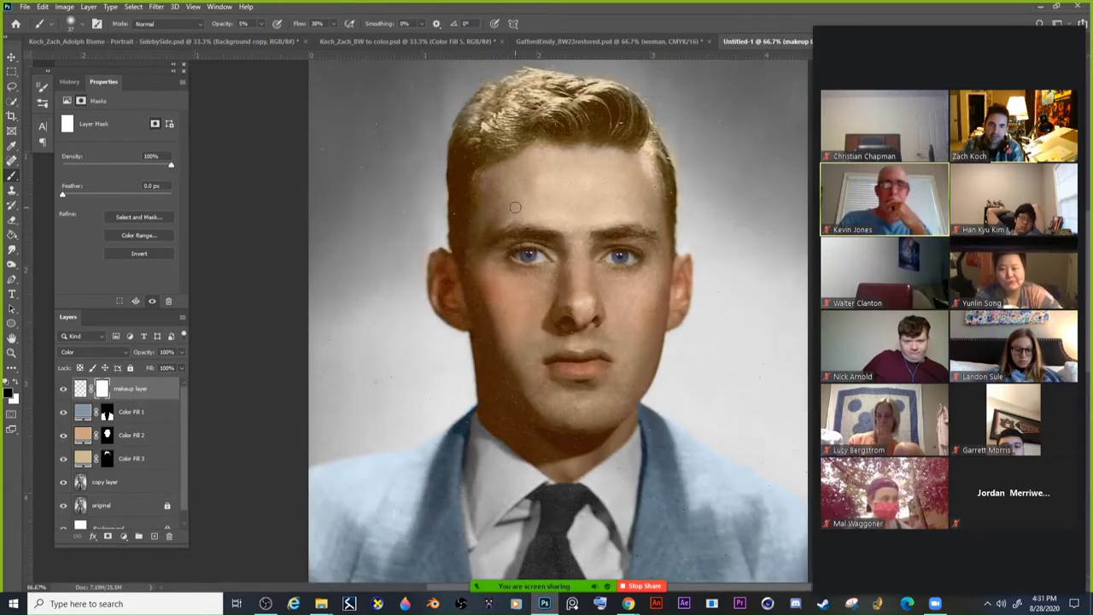
left_click(63, 389)
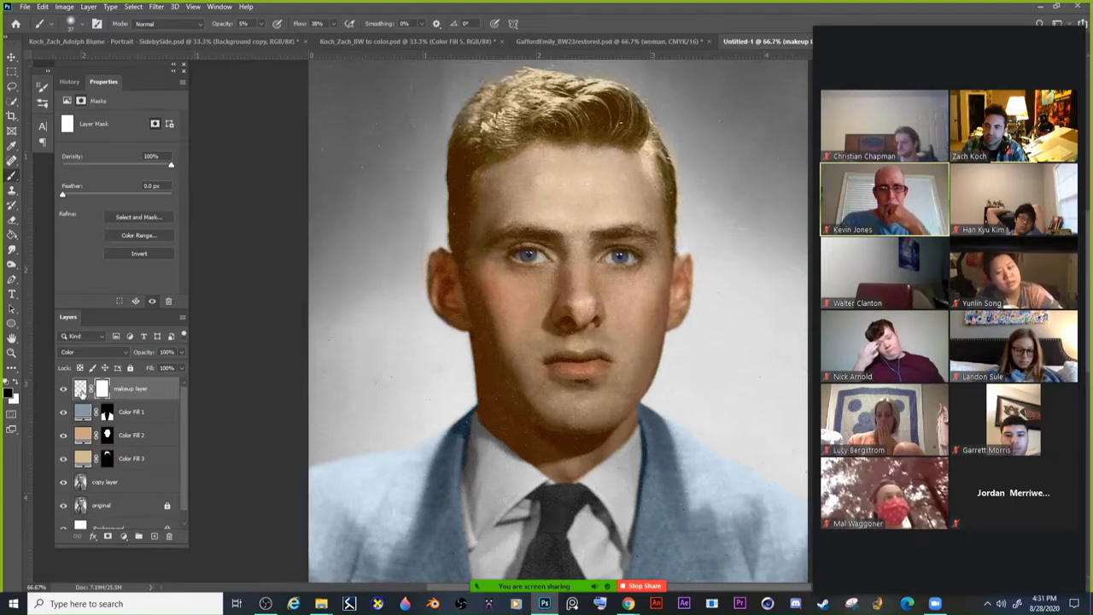
left_click(81, 389)
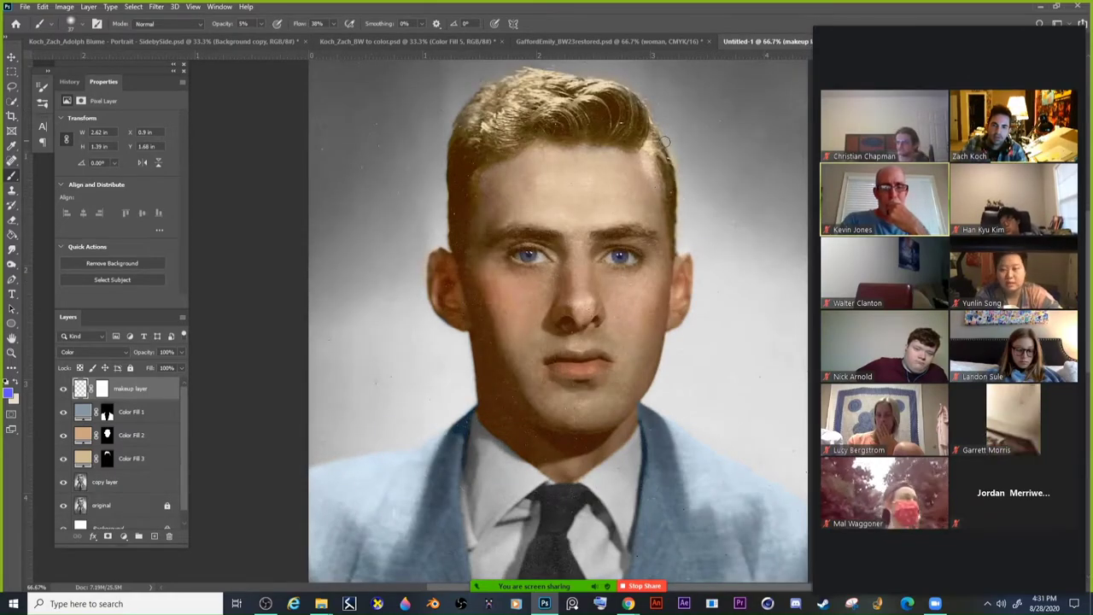
key("ctrl+plus")
scroll(743, 393, "down", 1)
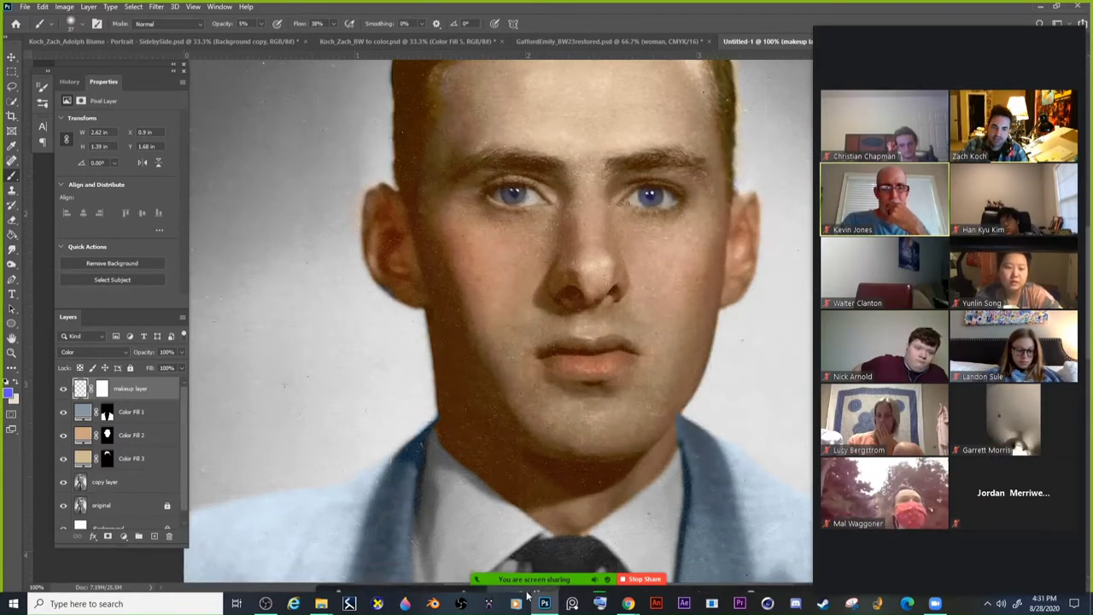
left_click(803, 579)
left_click(854, 533)
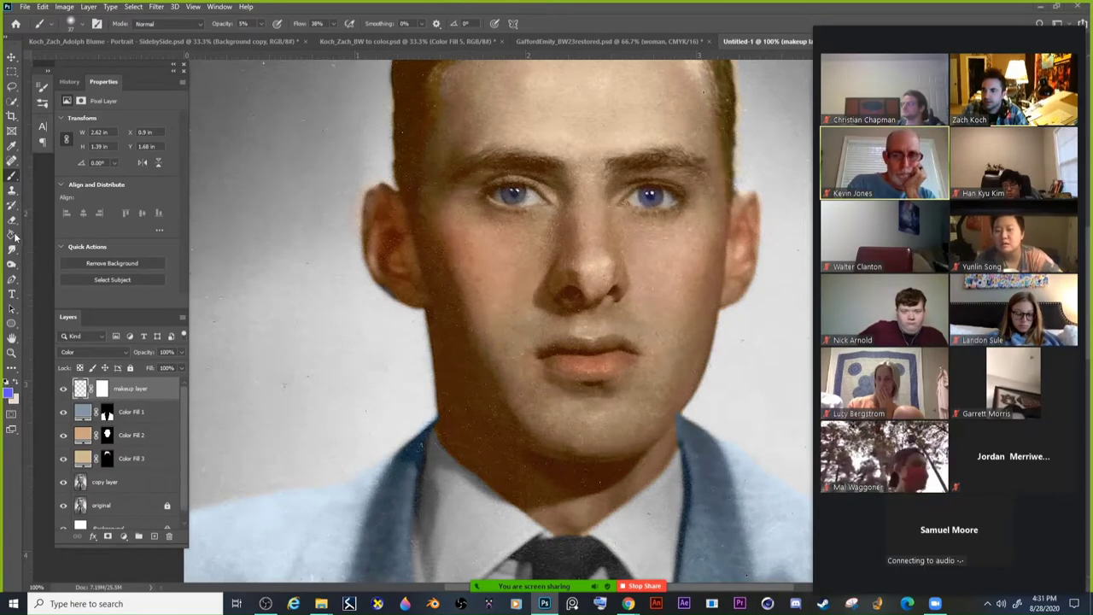
Pick medium green #28a53d as the foreground colour and check the brush presets.
left_click(8, 392)
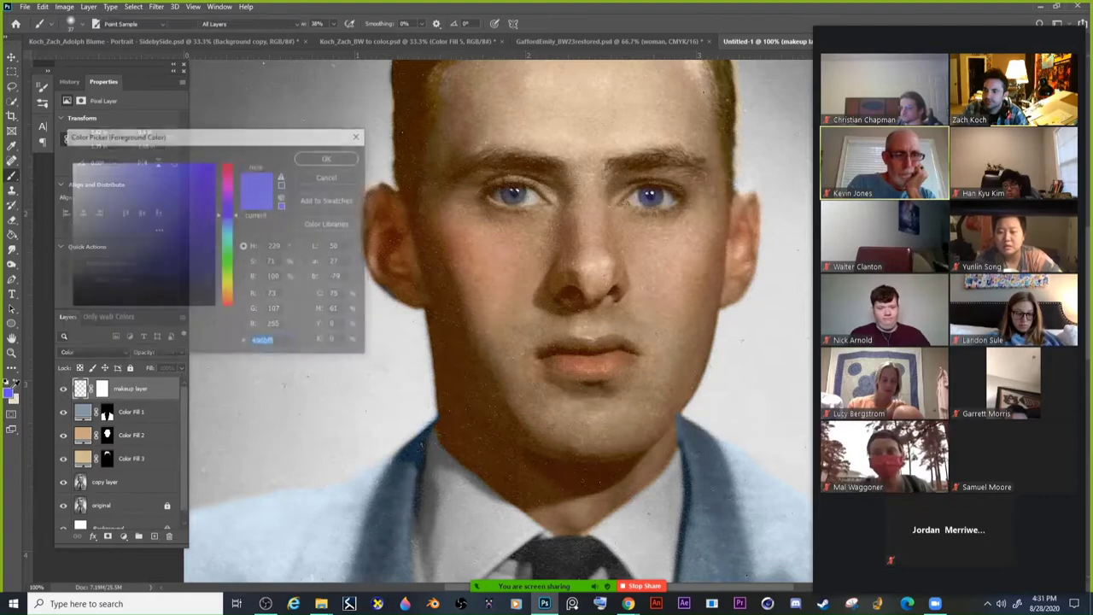
left_click_drag(229, 243, 227, 254)
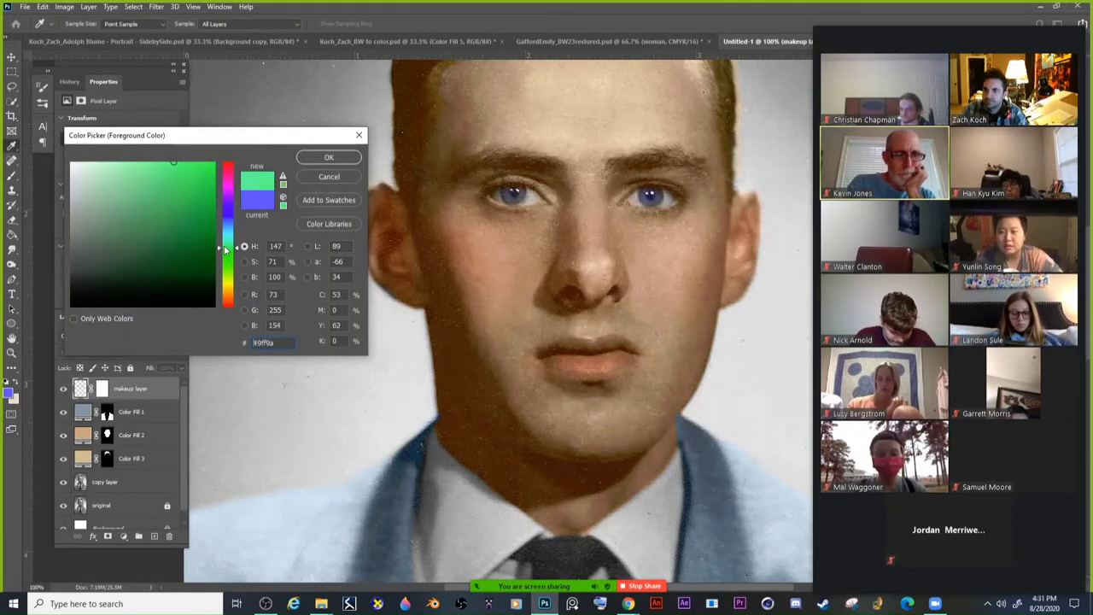
left_click(181, 203)
left_click(222, 255)
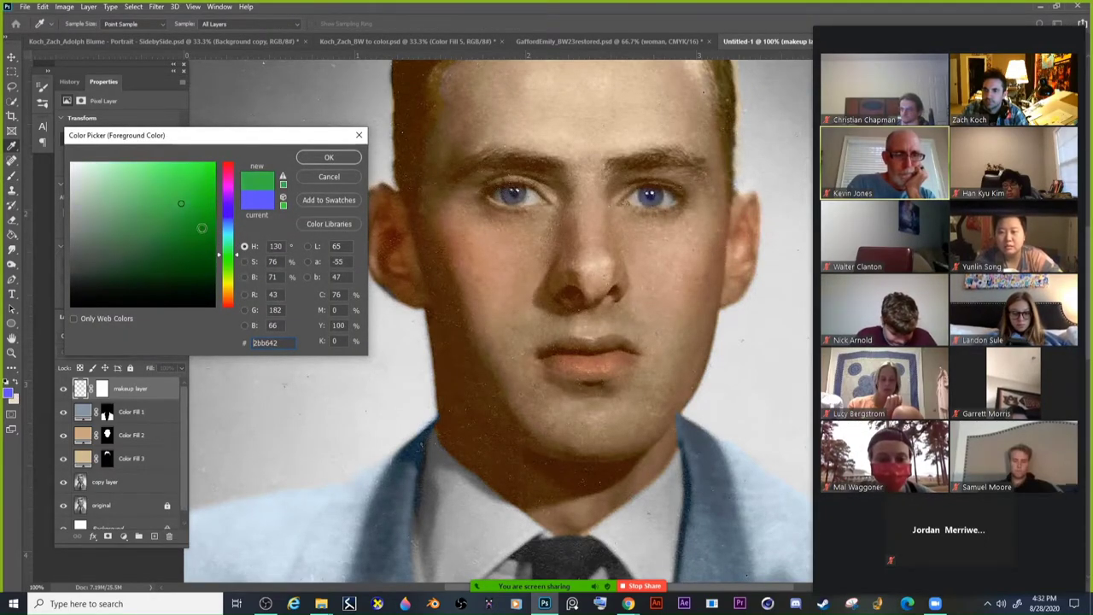
left_click(188, 192)
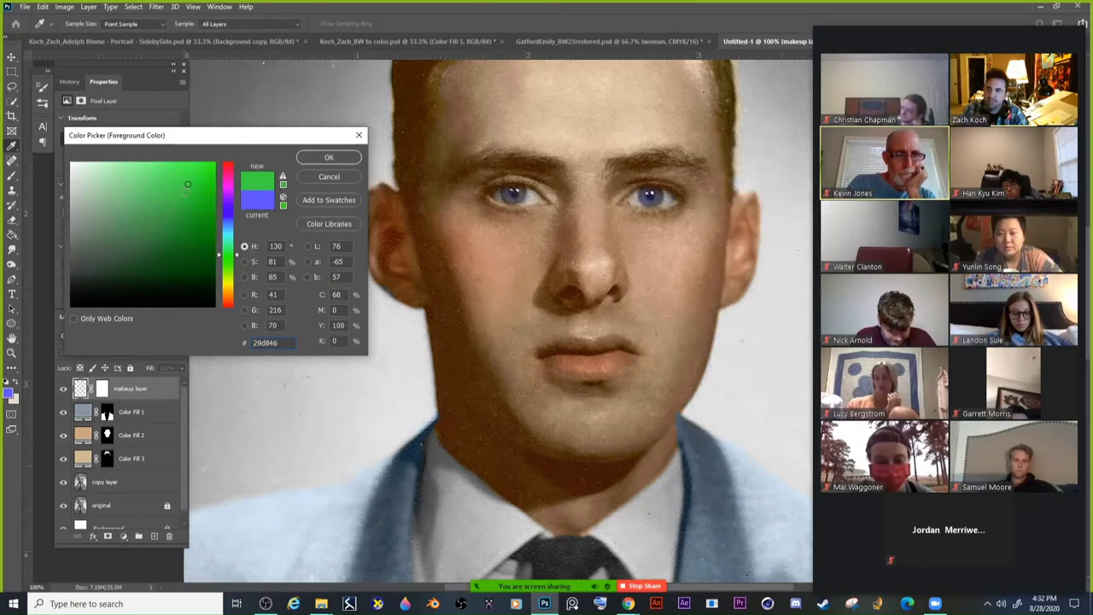
left_click(167, 212)
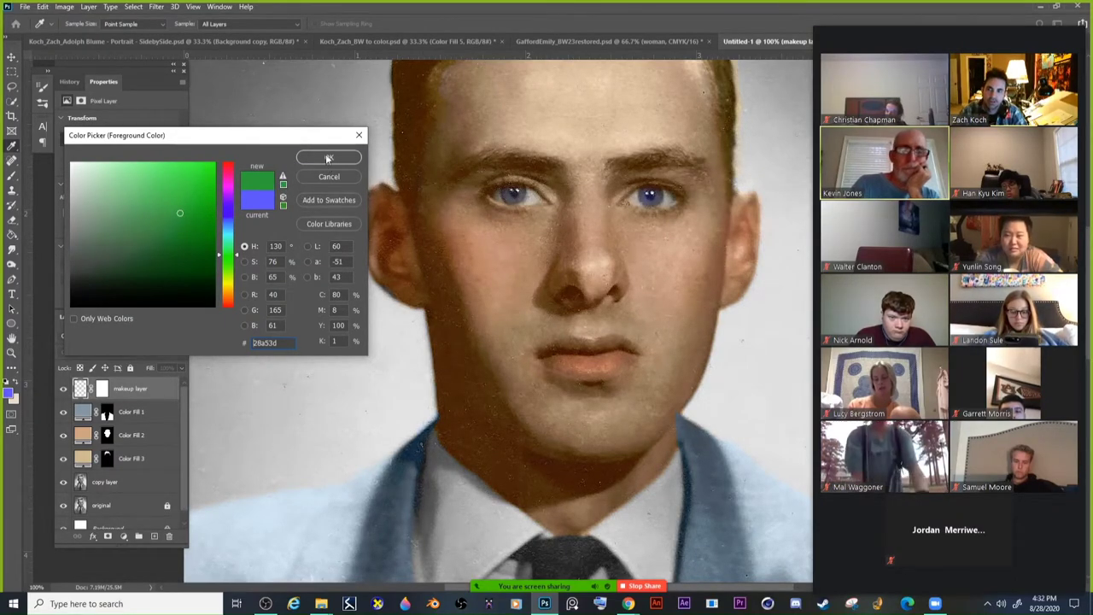
left_click(329, 157)
right_click(527, 271)
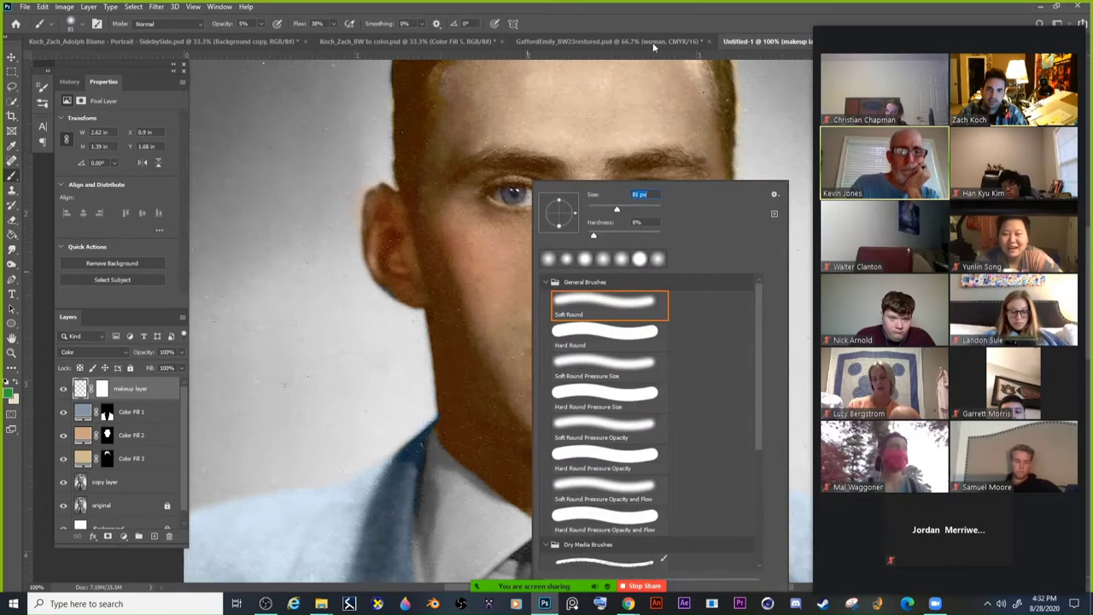
Brush faint green strokes over the left jaw and upper lip.
key("Return")
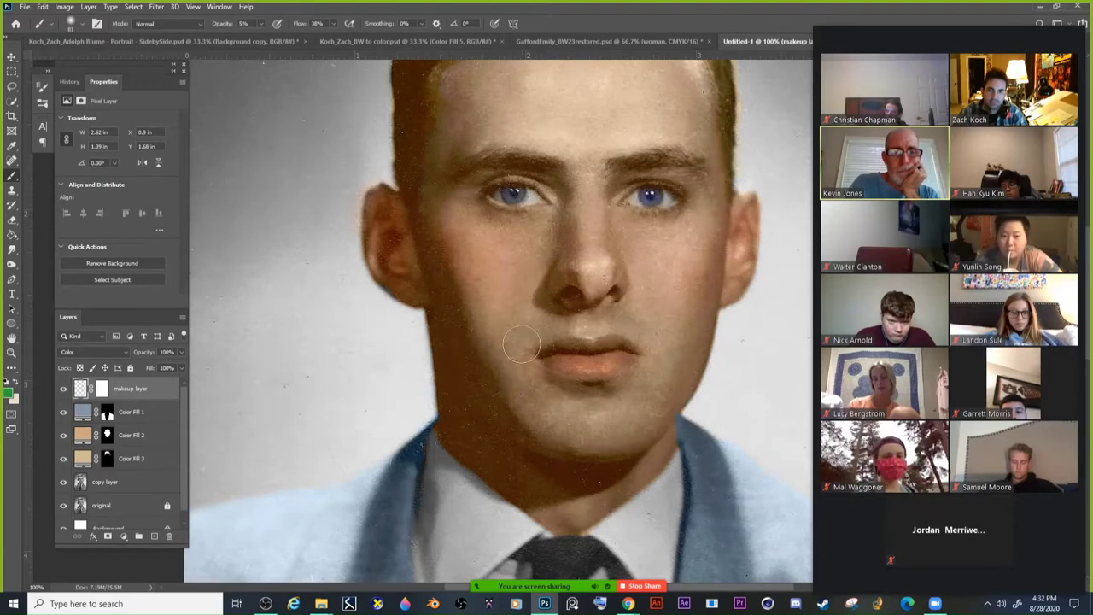
mouse_move(516, 357)
left_mouse_down()
mouse_move(479, 354)
mouse_move(486, 339)
mouse_move(532, 332)
mouse_move(503, 372)
mouse_move(529, 377)
left_mouse_up()
mouse_move(660, 371)
left_mouse_down()
mouse_move(650, 327)
mouse_move(633, 323)
mouse_move(663, 338)
mouse_move(615, 319)
mouse_move(586, 323)
mouse_move(669, 351)
mouse_move(653, 389)
left_mouse_up()
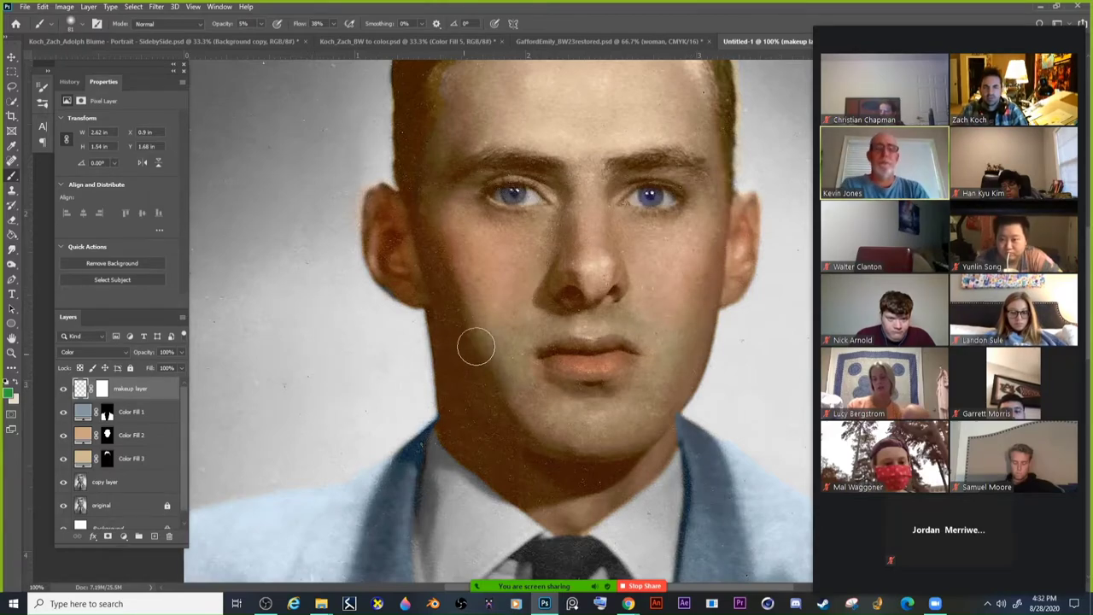
Pick a red as the painting colour and try lowering the makeup layer's opacity.
left_click(7, 391)
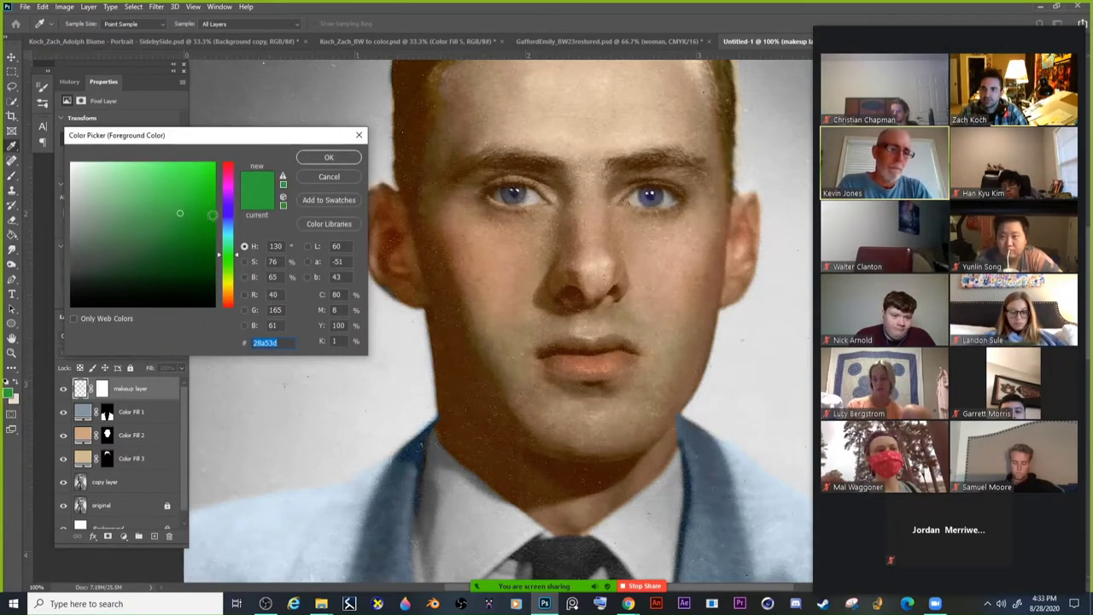
left_click(228, 297)
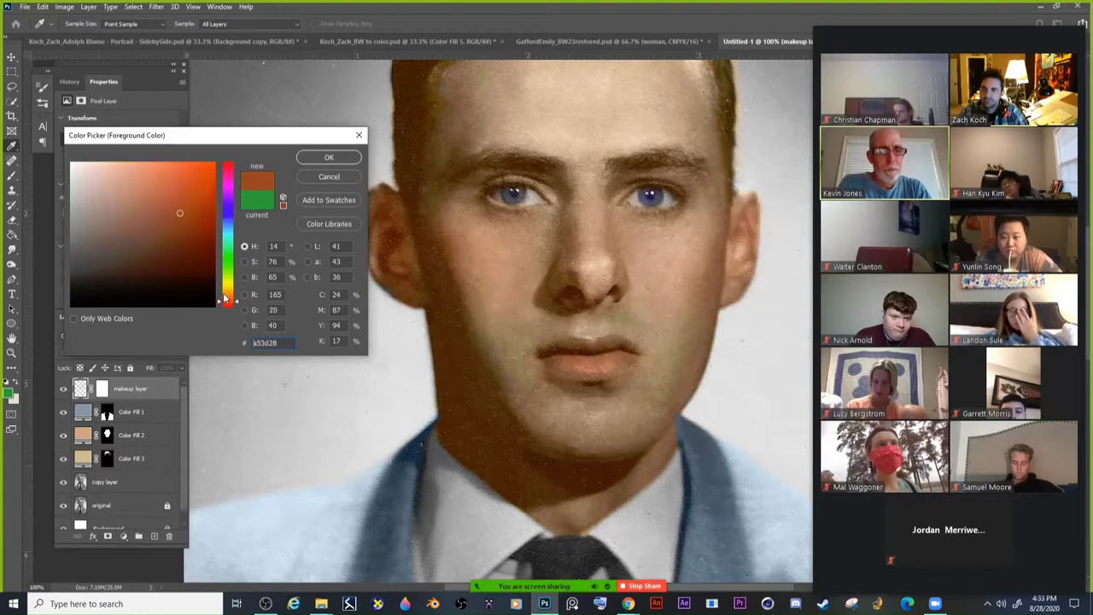
left_click(192, 196)
left_click(223, 303)
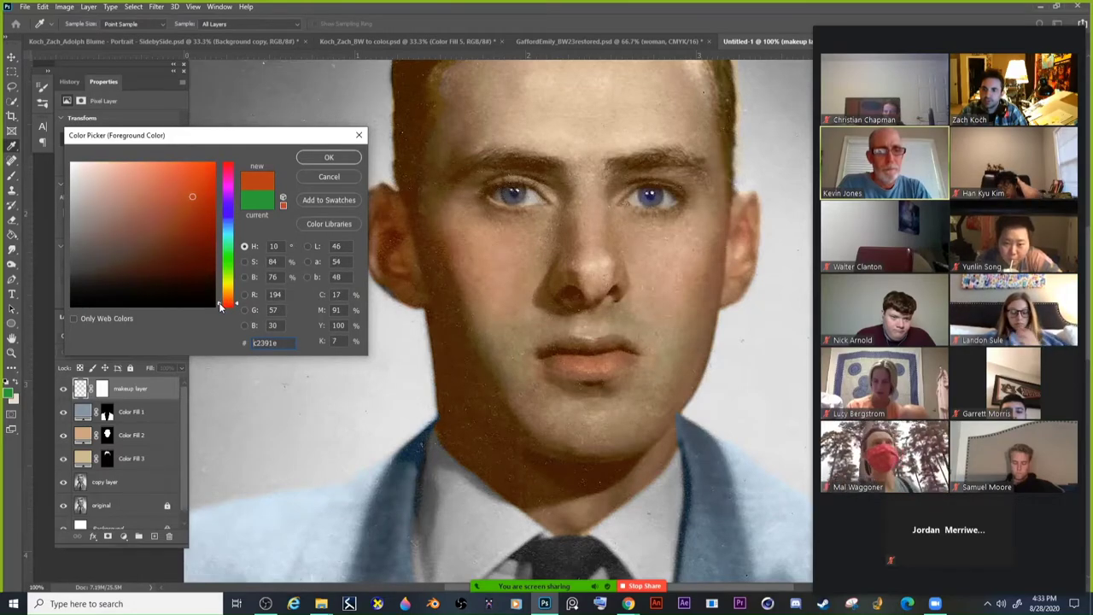
left_click(180, 183)
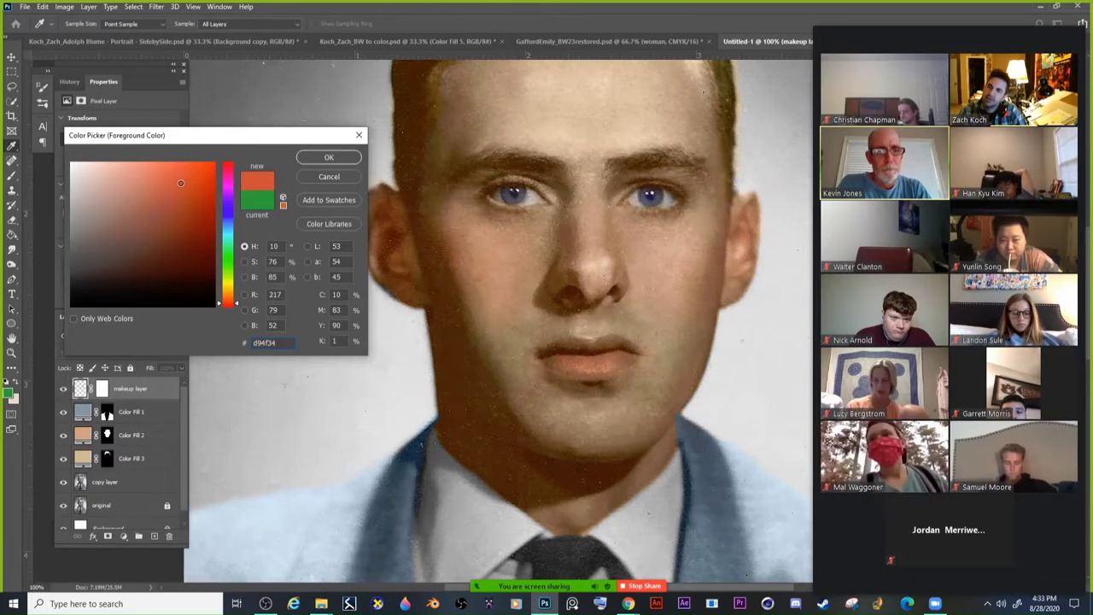
left_click(182, 186)
left_click(326, 158)
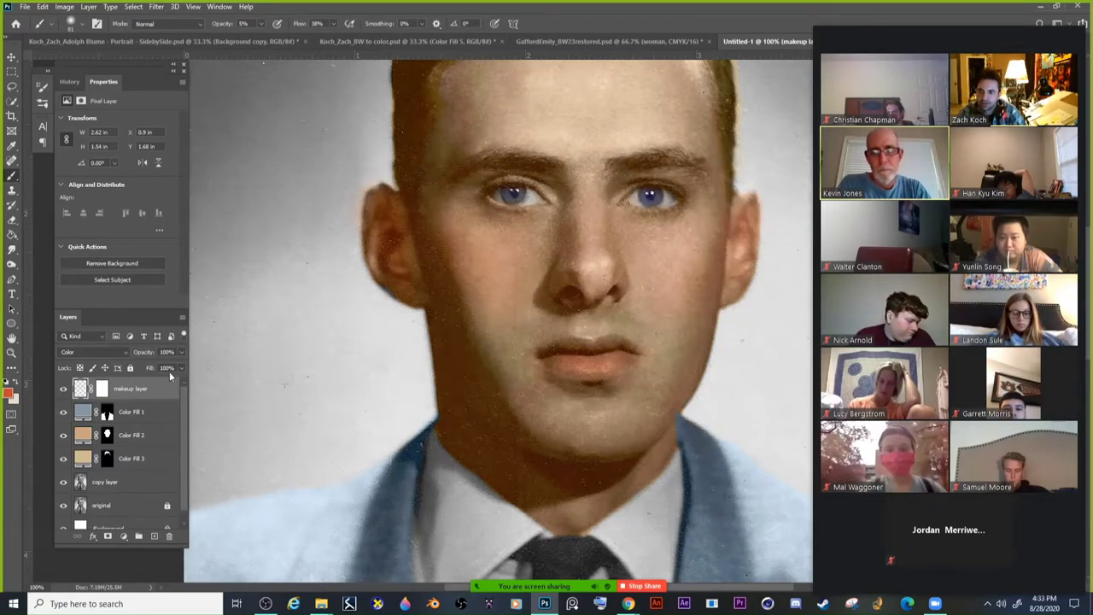
mouse_move(182, 352)
left_mouse_down()
mouse_move(119, 366)
mouse_move(174, 366)
mouse_move(181, 352)
left_mouse_up()
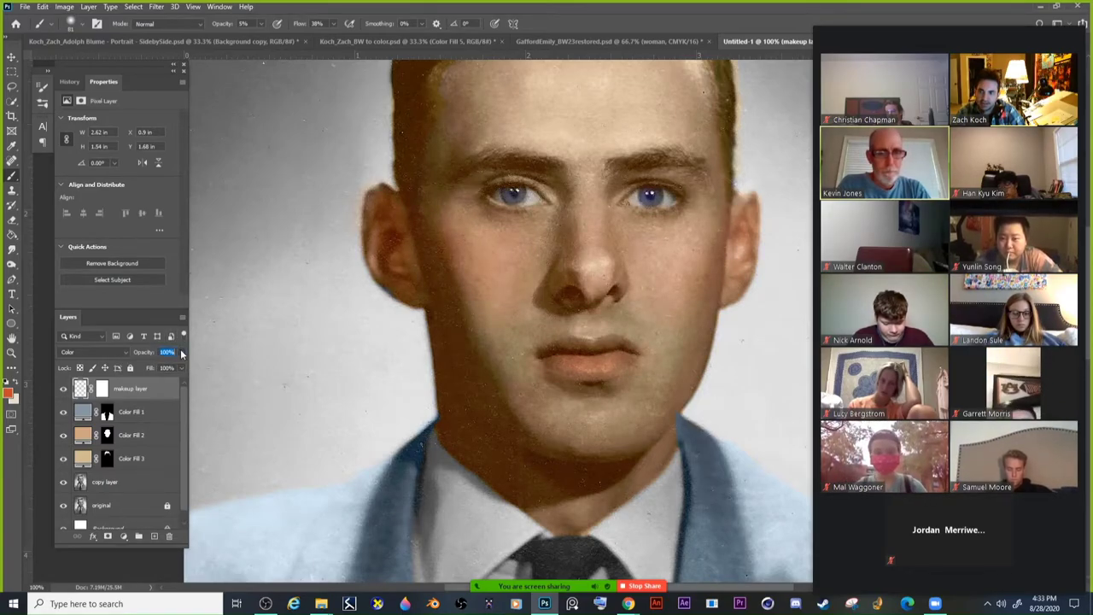
Lighten the red and brush a faint tint down the chin.
left_click(7, 393)
mouse_move(179, 190)
left_mouse_down()
mouse_move(160, 188)
mouse_move(174, 188)
left_mouse_up()
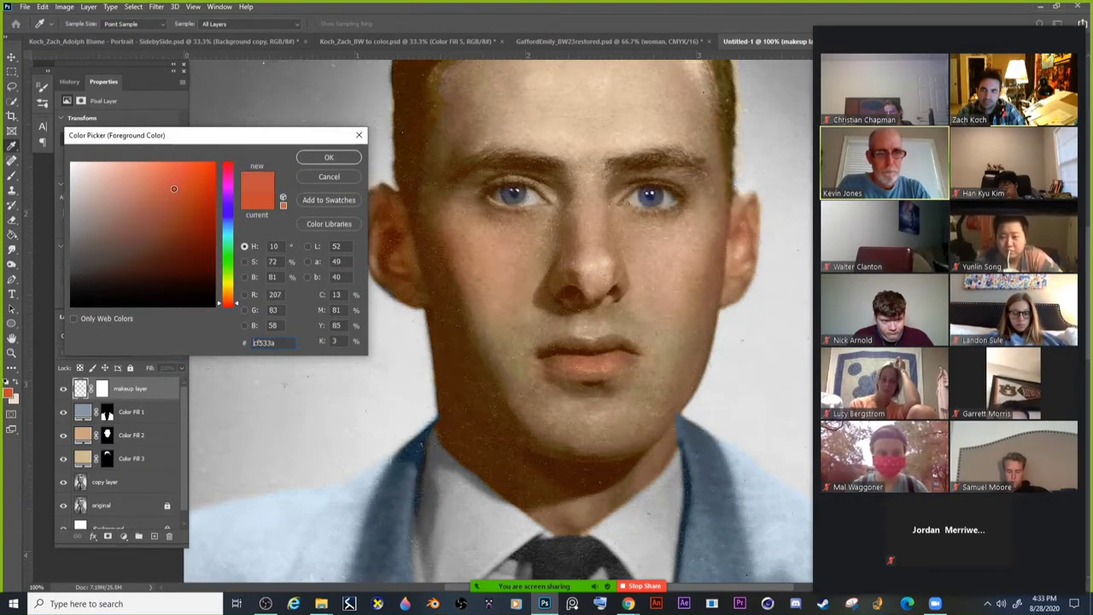
left_click(348, 159)
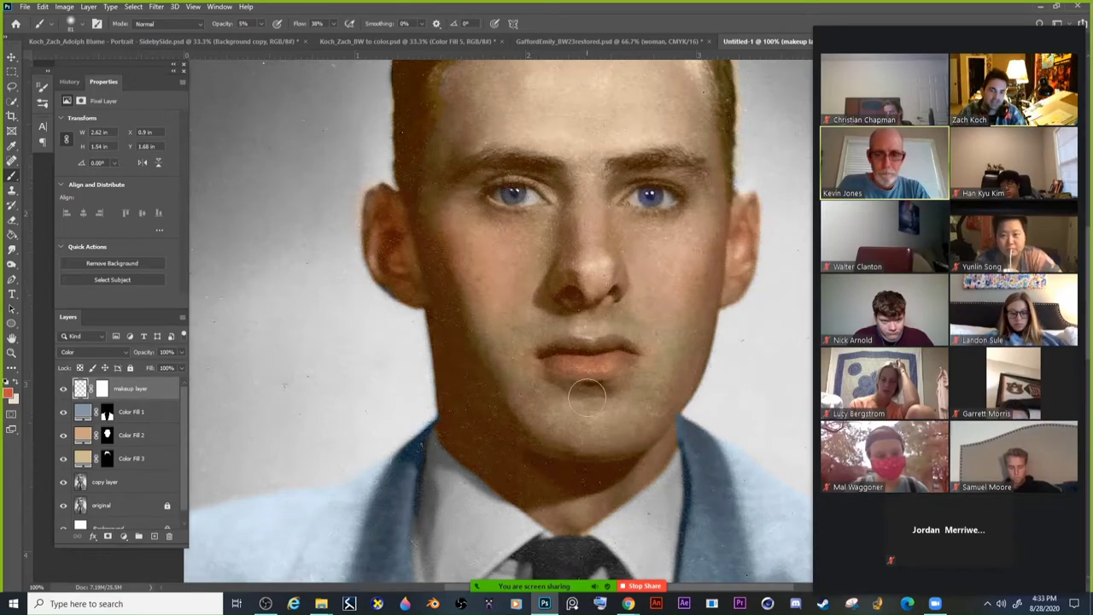
left_click_drag(600, 409, 626, 434)
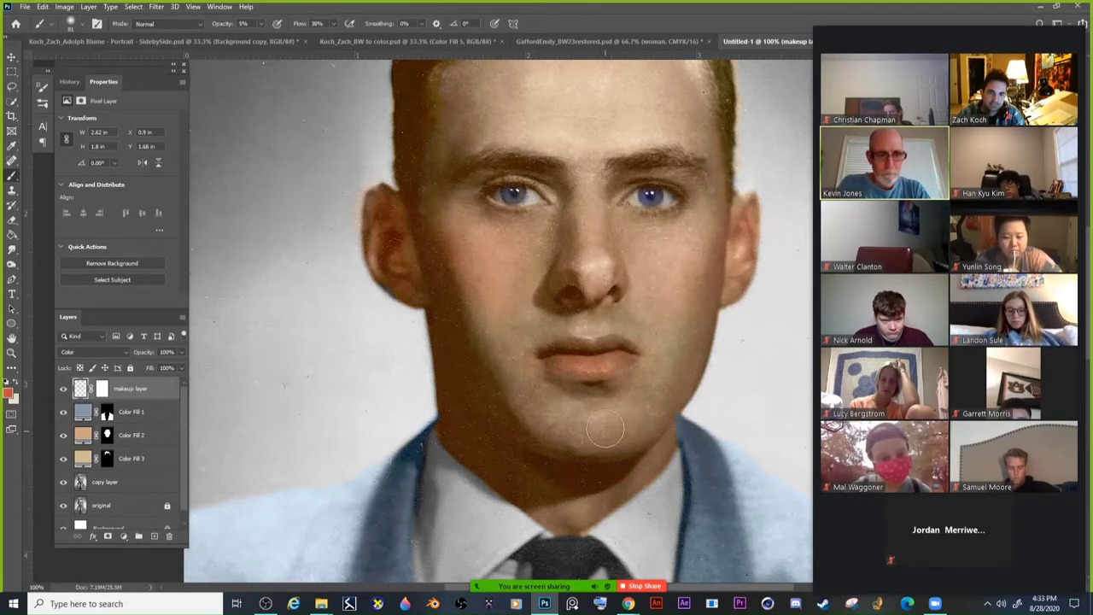
mouse_move(622, 391)
left_mouse_down()
mouse_move(636, 442)
mouse_move(594, 508)
left_mouse_up()
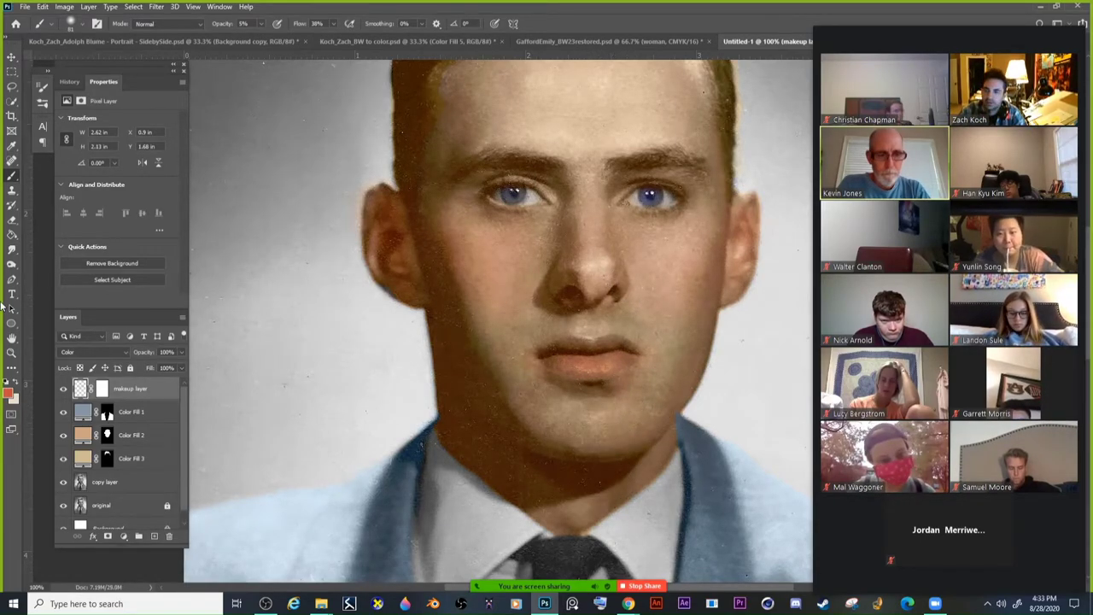
Change the painting colour to yellow-green #81d03c.
left_click(11, 396)
left_click_drag(228, 249, 227, 272)
left_click(329, 158)
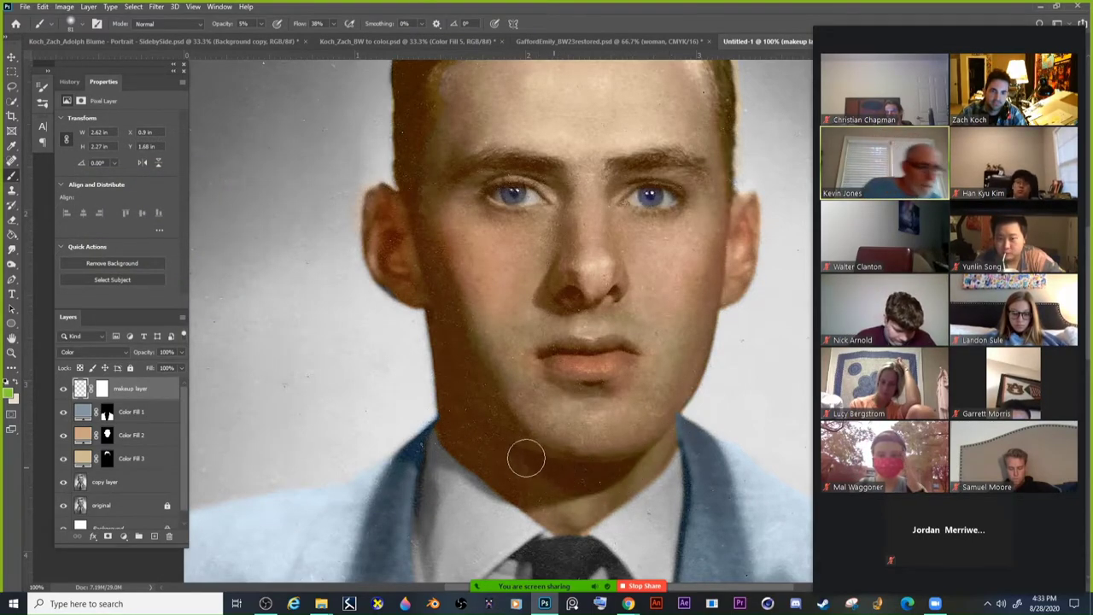
Change the foreground painting colour from yellow-green to a warm orange-red (#d0573c).
key("ctrl+minus")
key("ctrl+minus")
key("ctrl+minus")
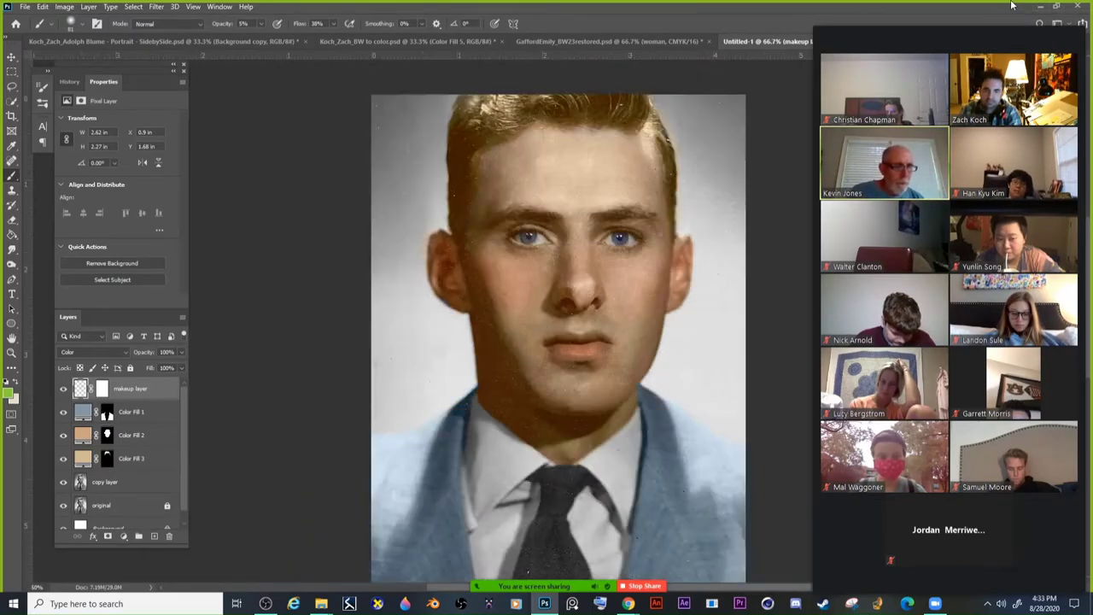
key("ctrl+plus")
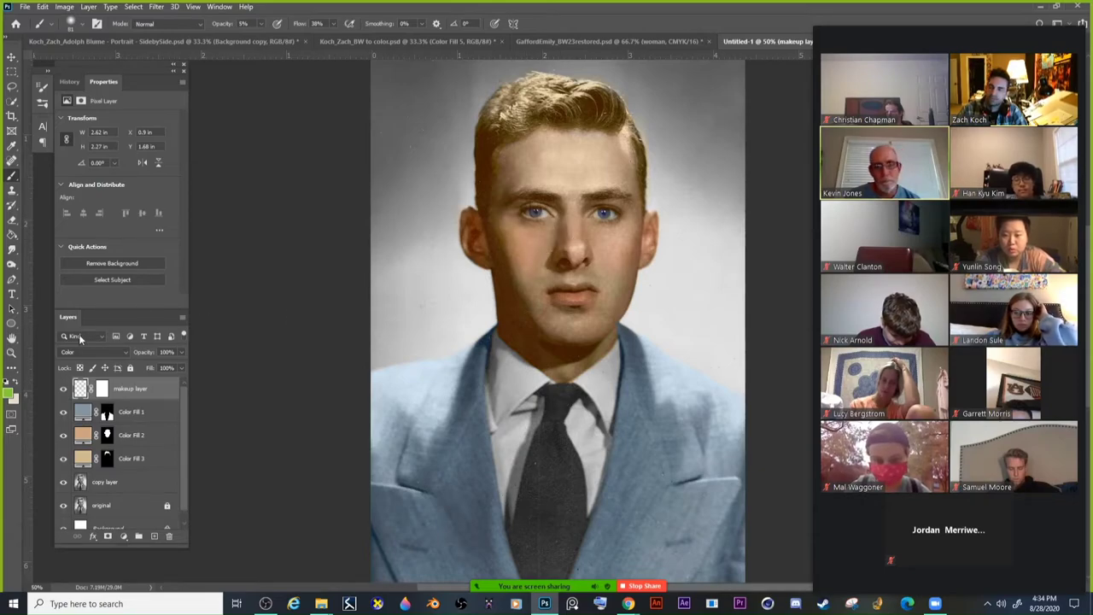
left_click(7, 394)
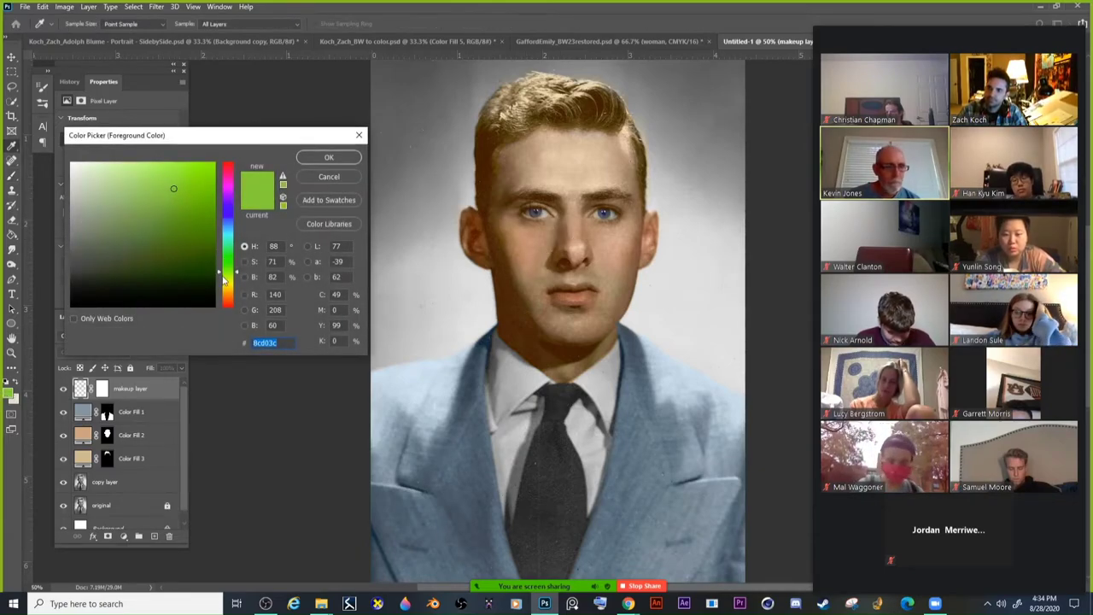
left_click_drag(221, 286, 221, 303)
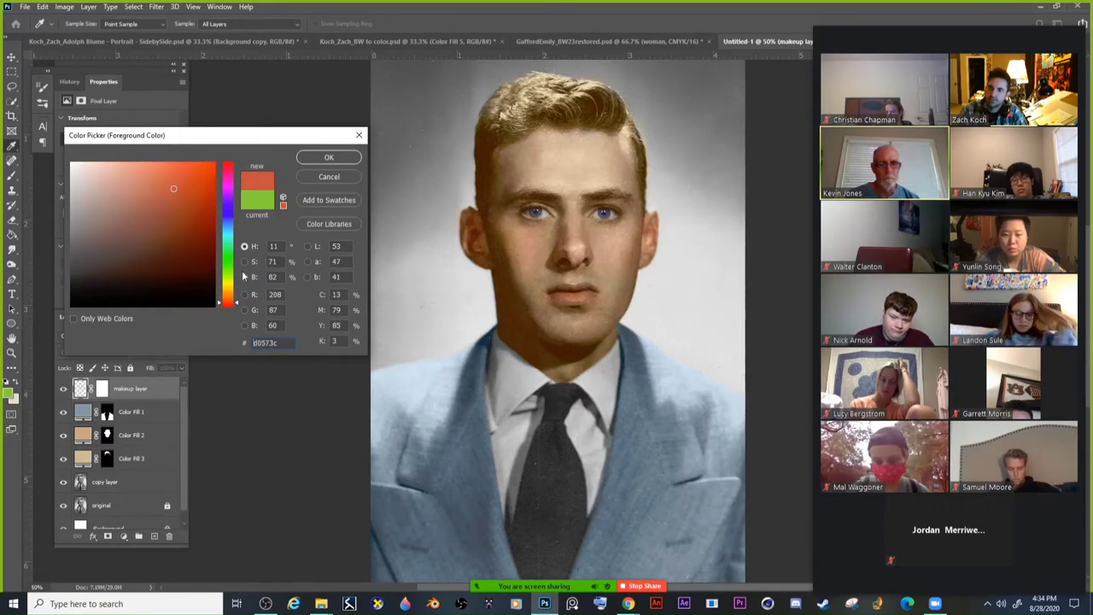
left_click(329, 159)
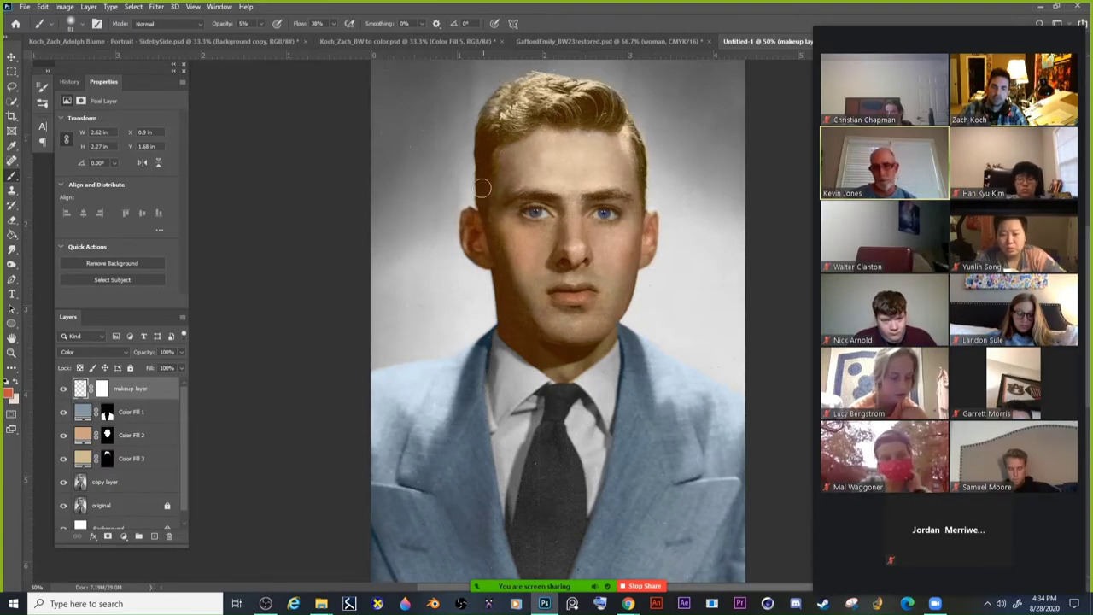
Hide the original photo and white Background layers to view the makeup strokes alone.
key("ctrl+minus")
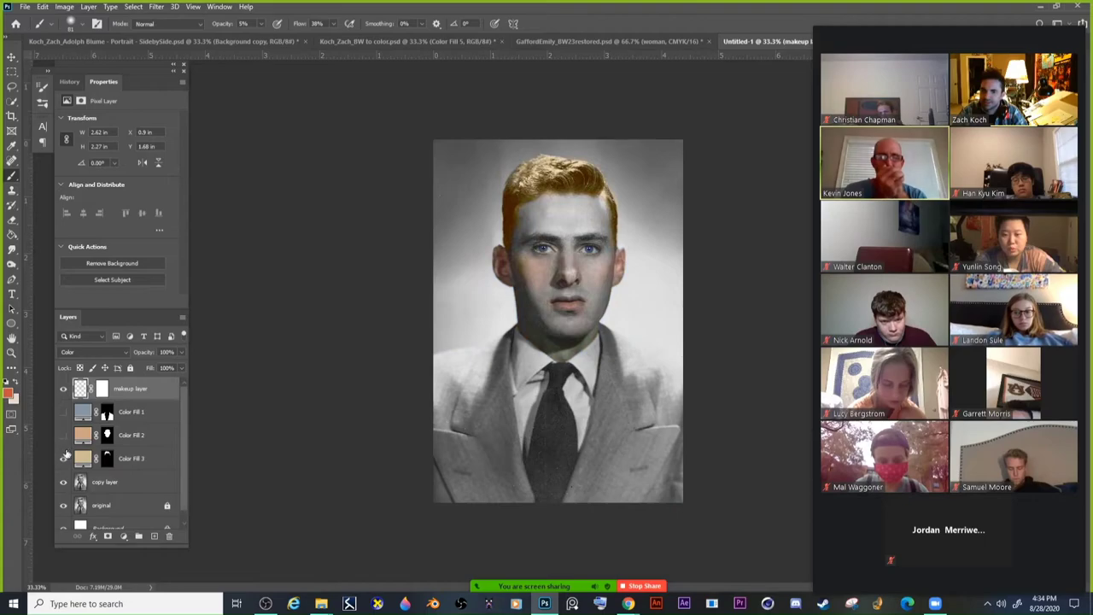
left_click(62, 507)
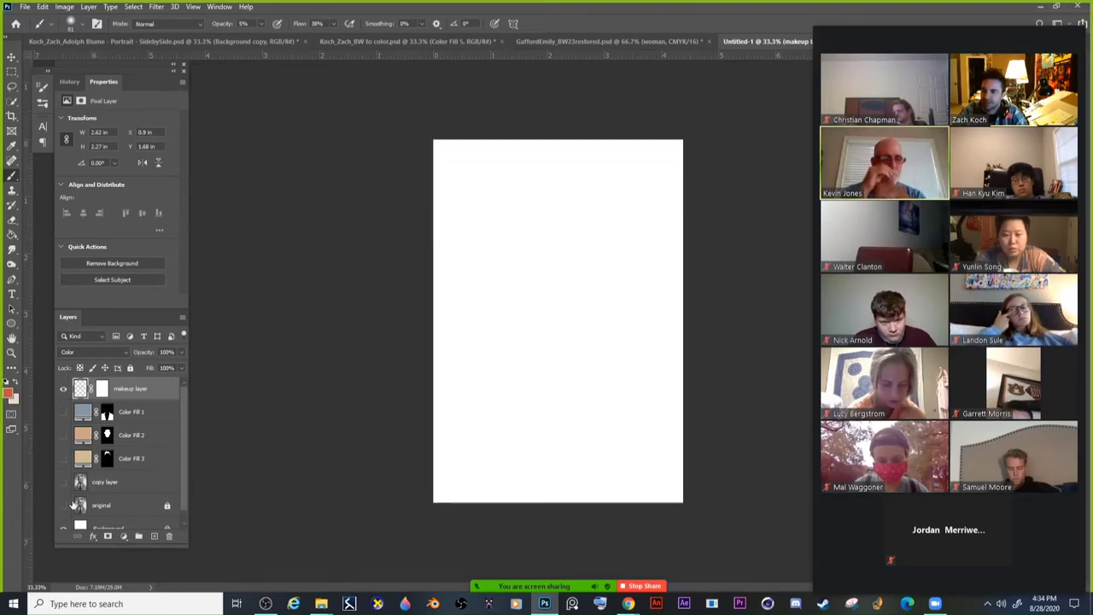
left_click(63, 518)
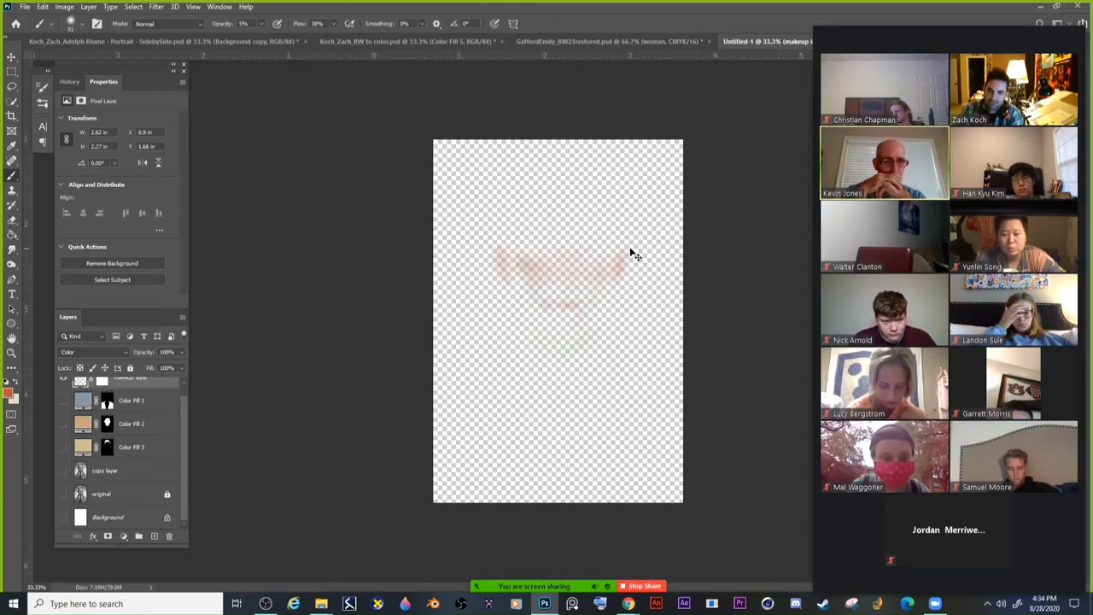
key("ctrl+plus")
key("ctrl+plus")
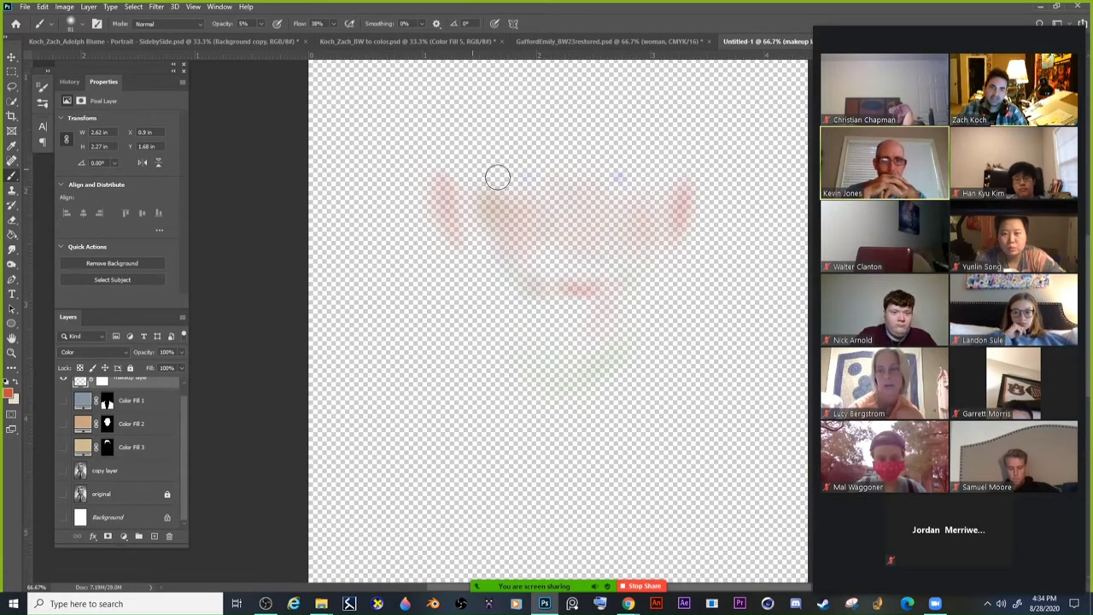
left_click(62, 517)
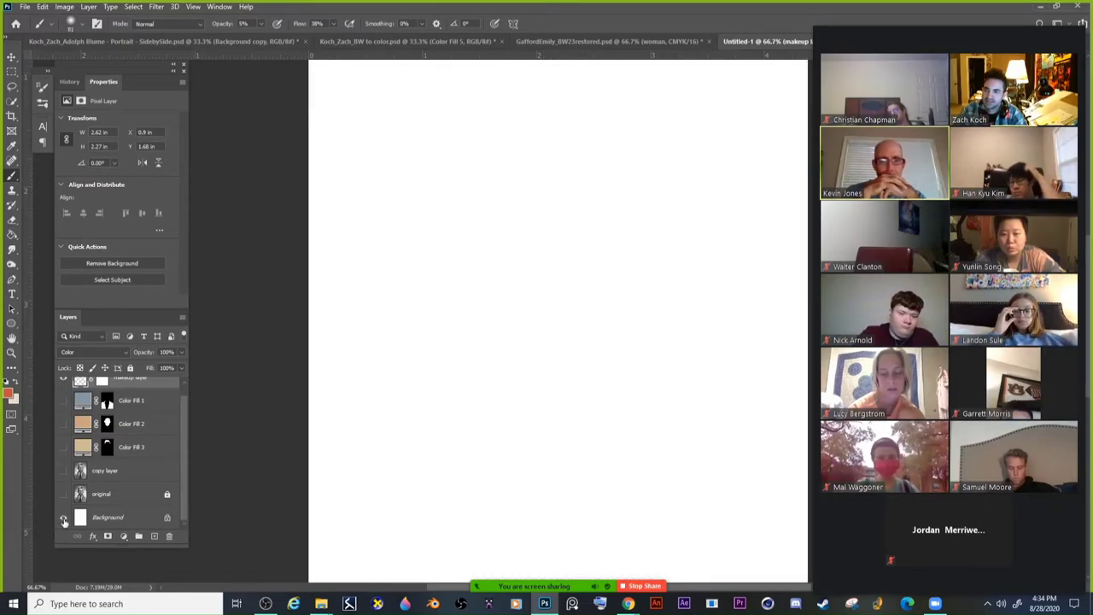
left_click(63, 519)
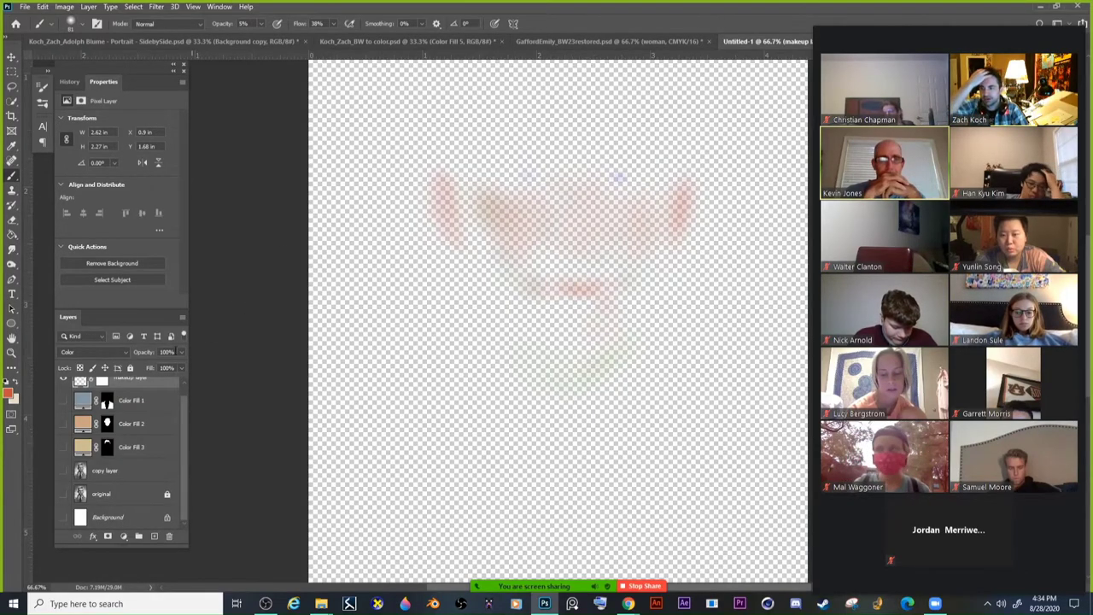
Turn the Color Fill, copy and original layers back on to show the full portrait.
left_click_drag(62, 401, 63, 472)
left_click(64, 495)
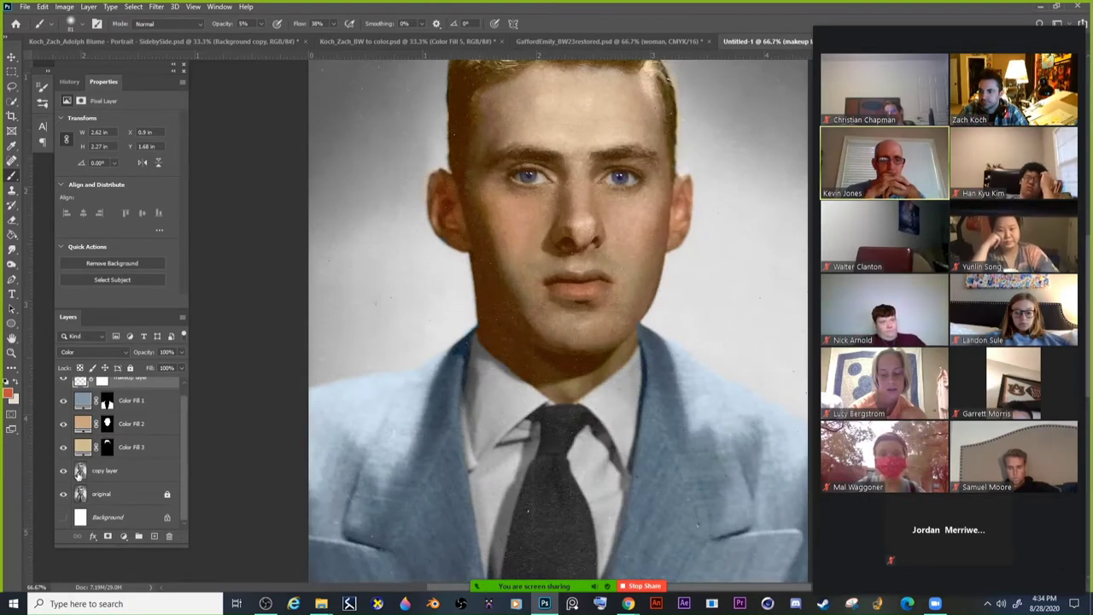
key("ctrl+minus")
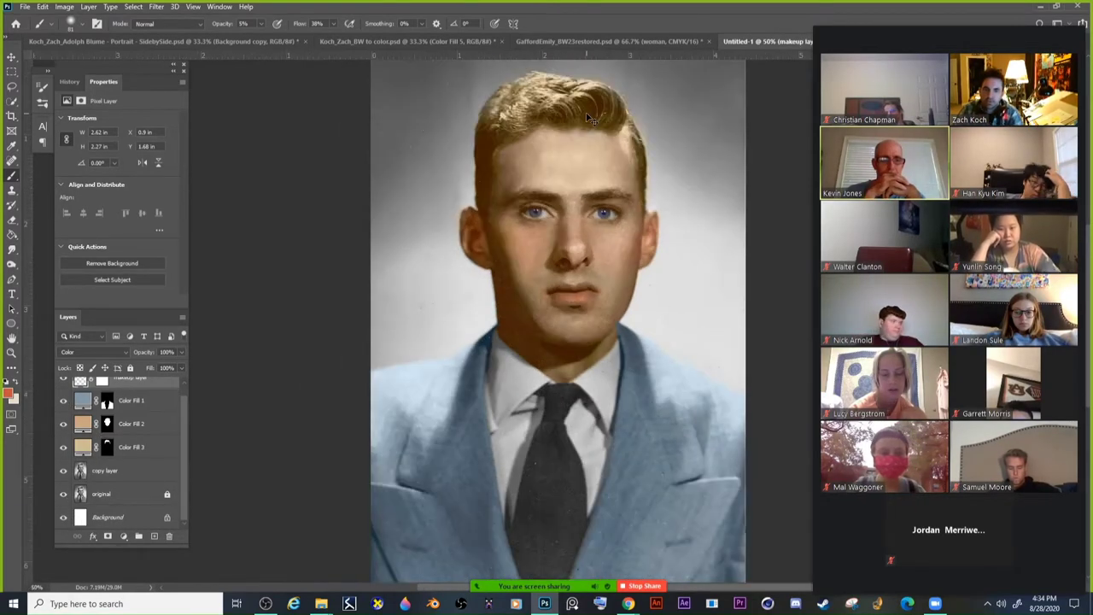
On the copy layer, Quick Select the white shirt front and right collar.
left_click(12, 102)
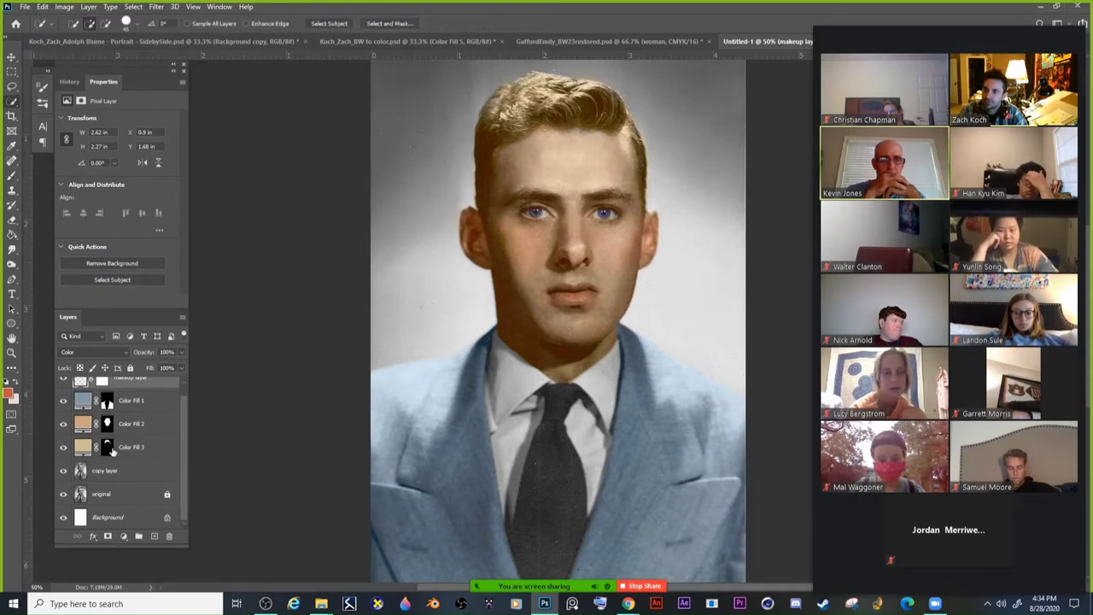
left_click(116, 470)
scroll(516, 366, "down", 1)
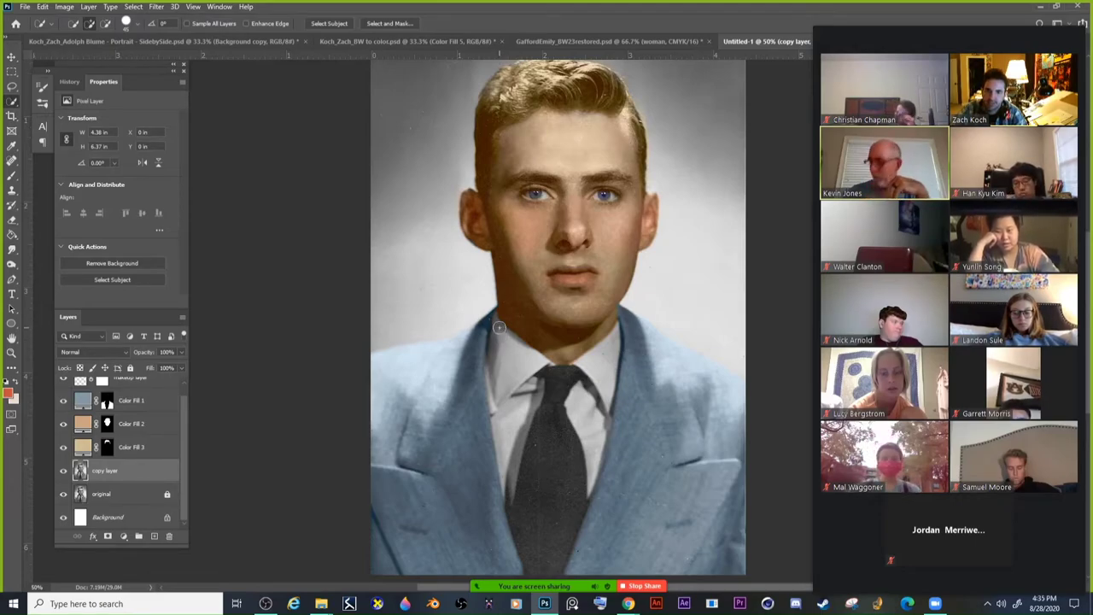
left_click_drag(501, 353, 527, 510)
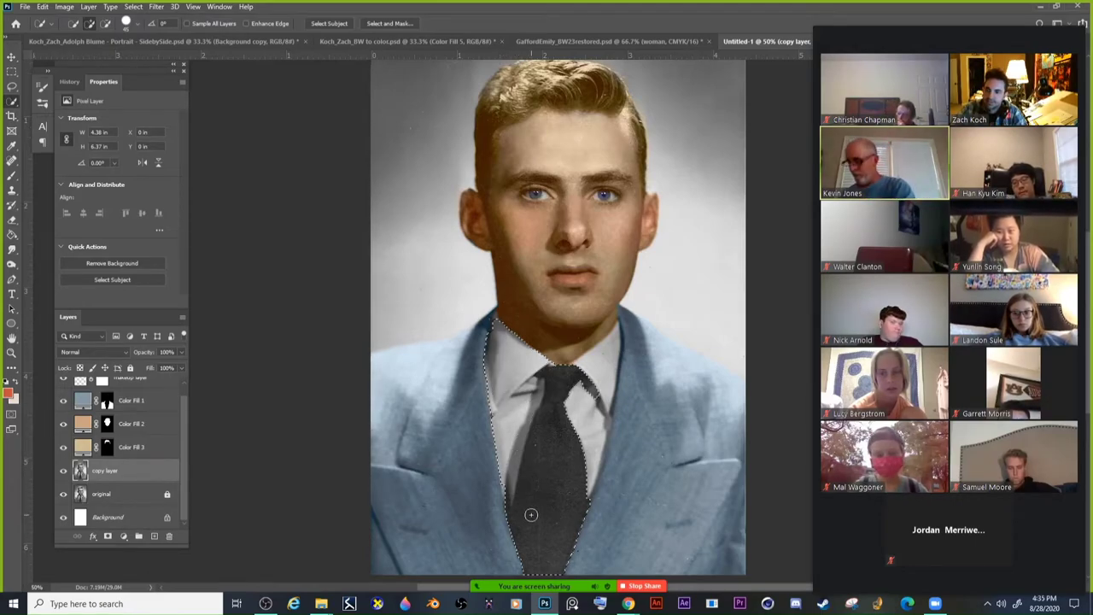
left_click_drag(577, 410, 598, 431)
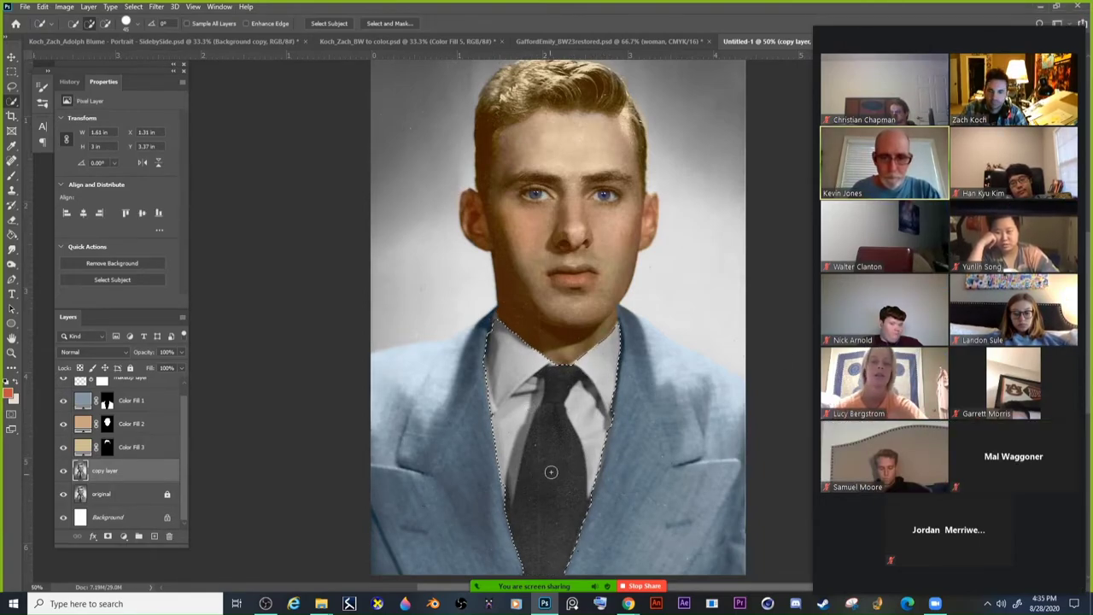
Subtract the tie from the shirt selection and extend it into the left collar.
mouse_move(549, 453)
left_mouse_down()
mouse_move(541, 545)
mouse_move(547, 427)
mouse_move(568, 449)
mouse_move(560, 383)
mouse_move(579, 391)
mouse_move(570, 408)
mouse_move(587, 434)
left_mouse_up()
mouse_move(546, 389)
left_mouse_down()
mouse_move(509, 488)
mouse_move(516, 521)
mouse_move(521, 489)
left_mouse_up()
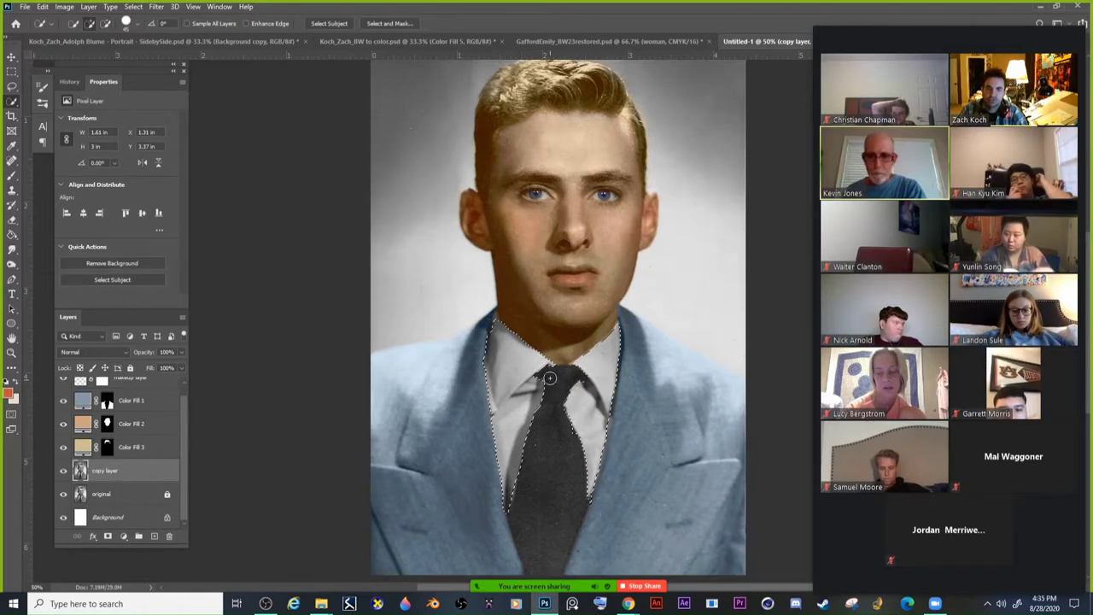
mouse_move(490, 326)
left_mouse_down()
mouse_move(479, 315)
mouse_move(497, 304)
left_mouse_up()
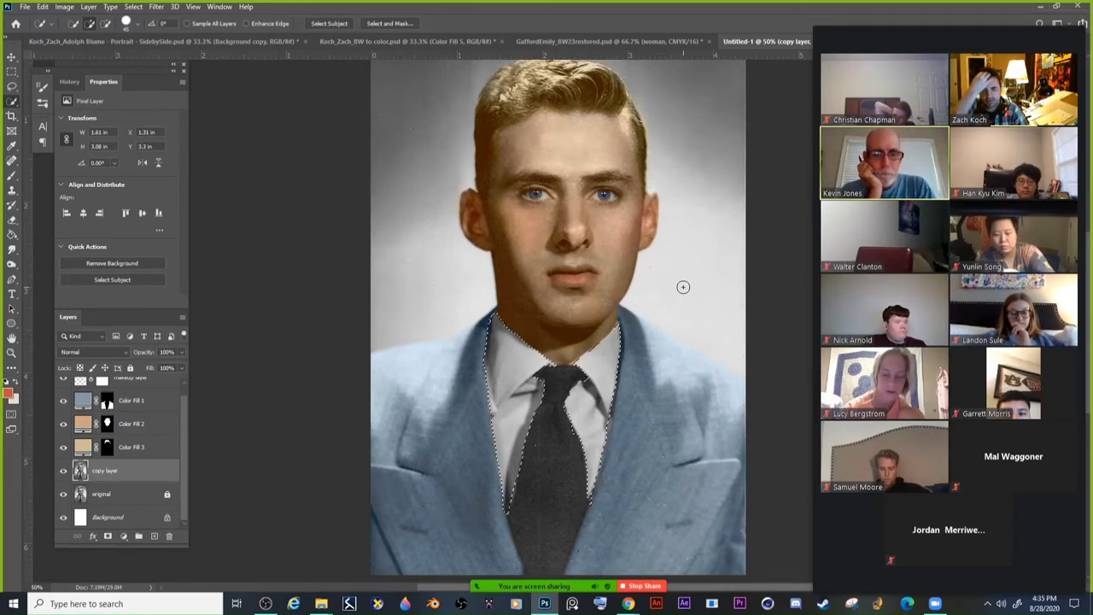
Add a blue Solid Color fill layer for the shirt with Color blend mode.
left_click(123, 536)
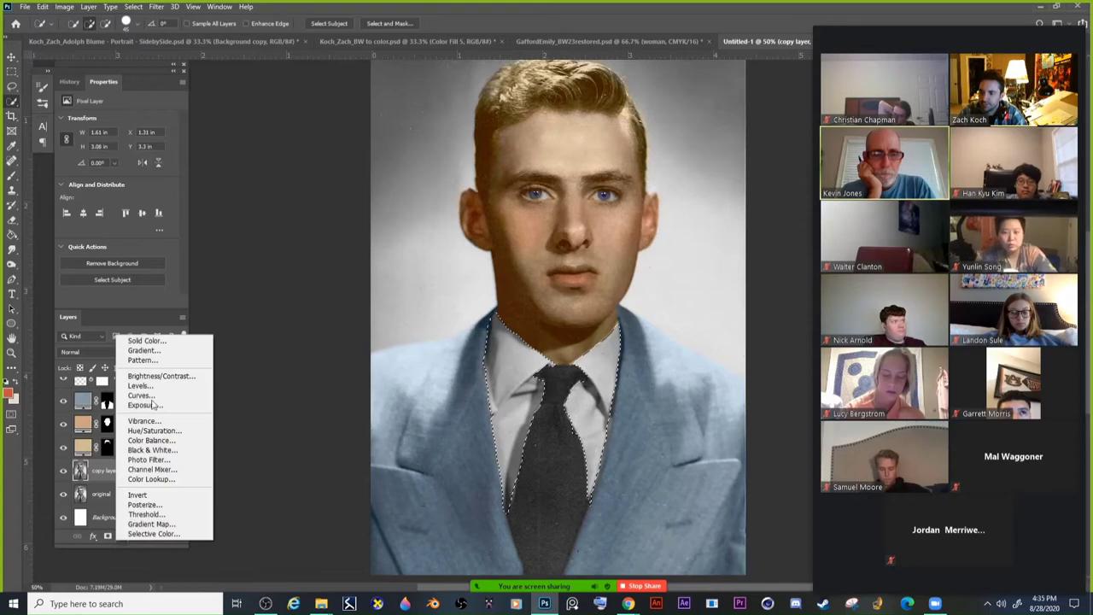
left_click(143, 339)
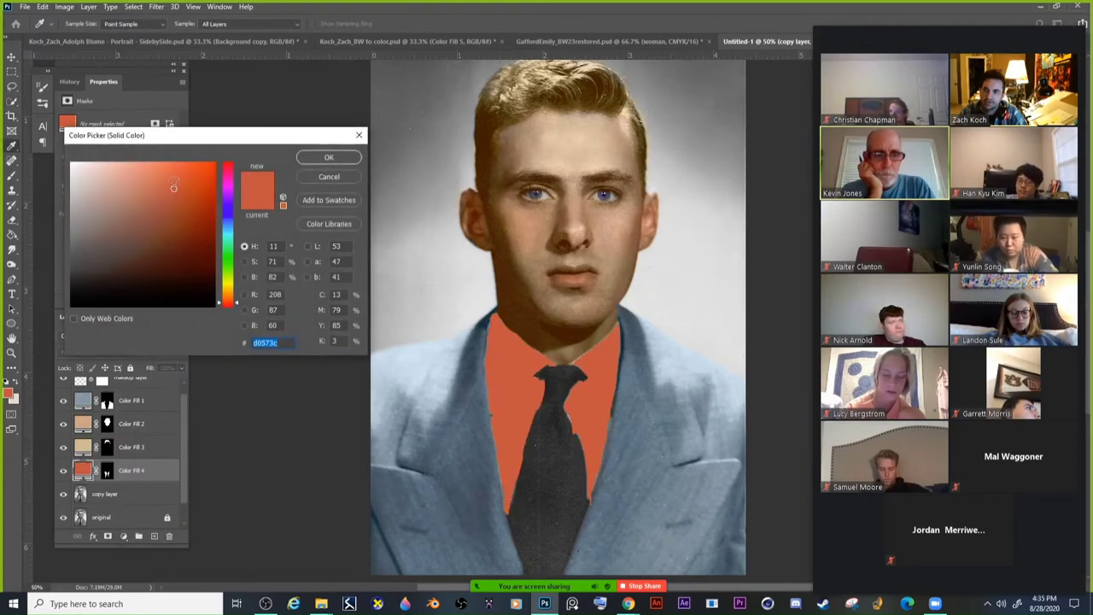
left_click_drag(229, 247, 229, 223)
left_click(163, 177)
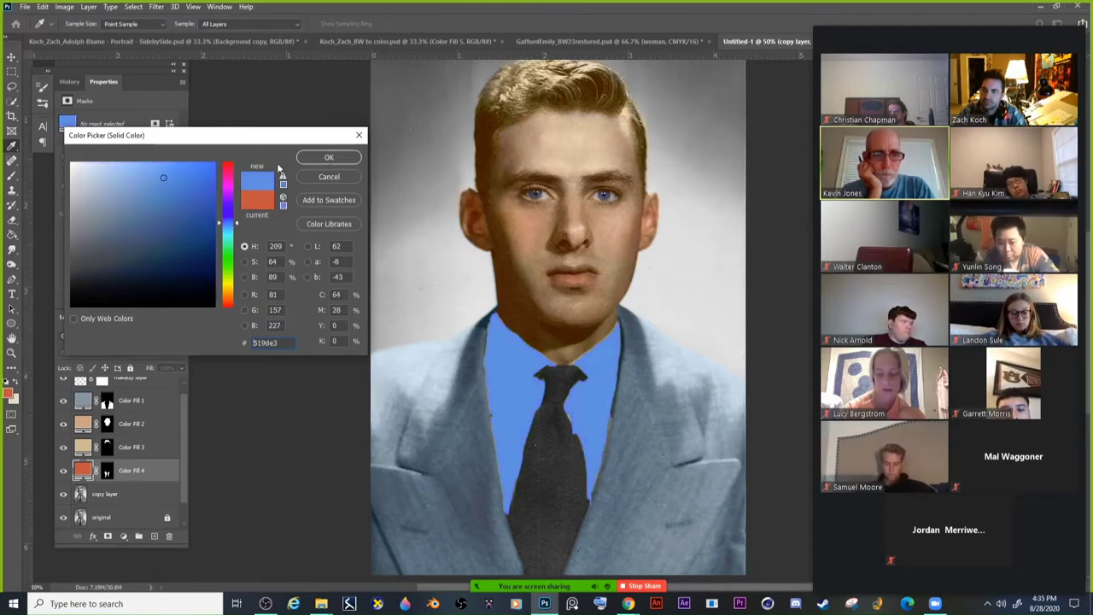
left_click(324, 157)
left_click(91, 355)
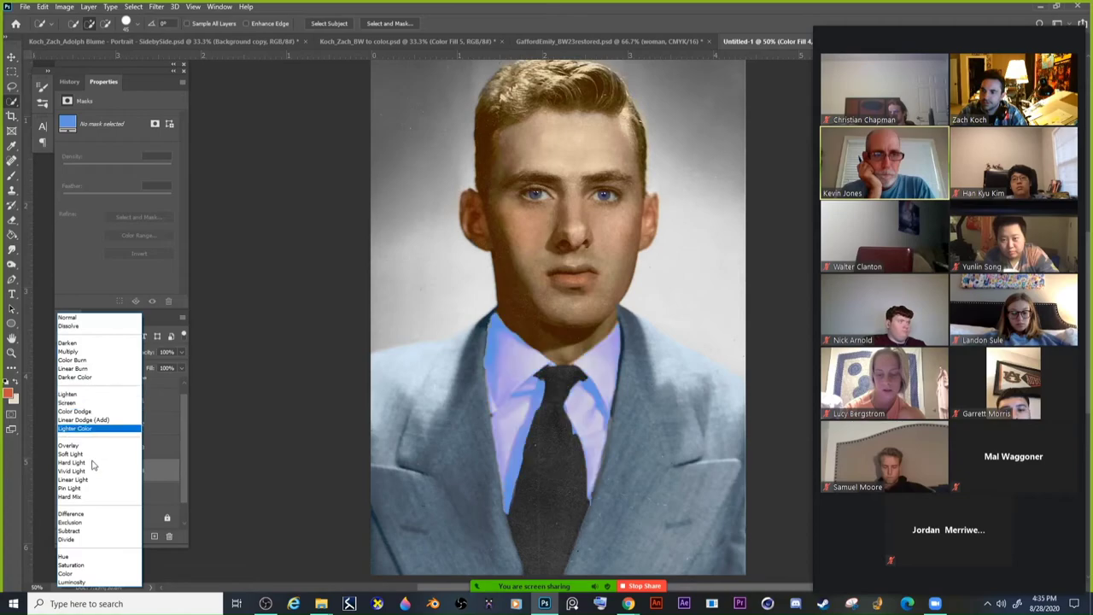
left_click(101, 573)
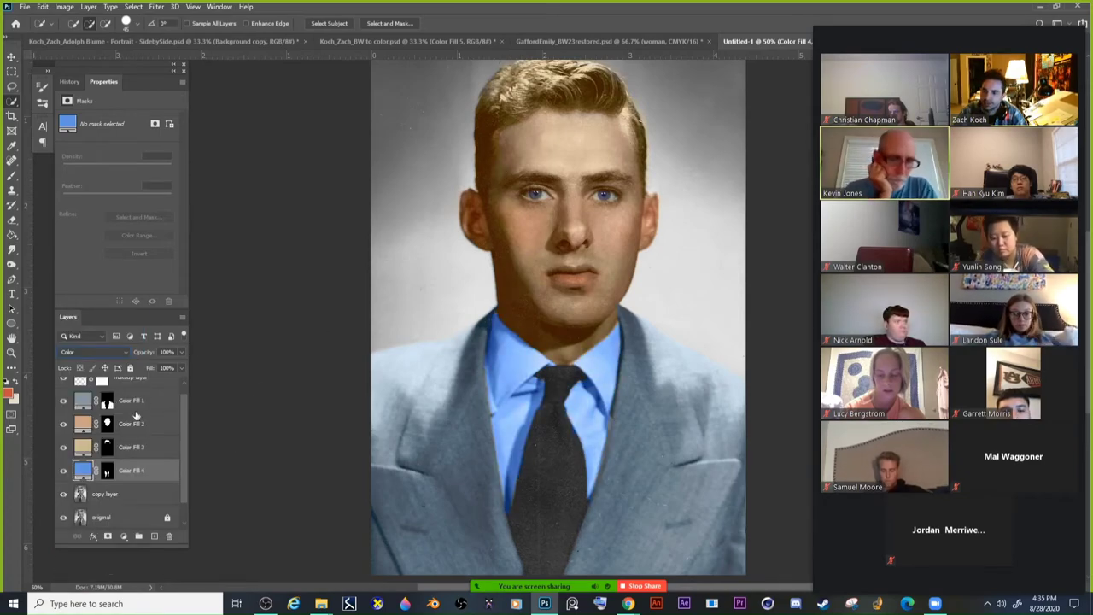
Change the shirt fill to a lighter grey-blue, #b0c1d0.
double_click(83, 469)
mouse_move(126, 243)
left_mouse_down()
mouse_move(114, 203)
mouse_move(93, 189)
left_mouse_up()
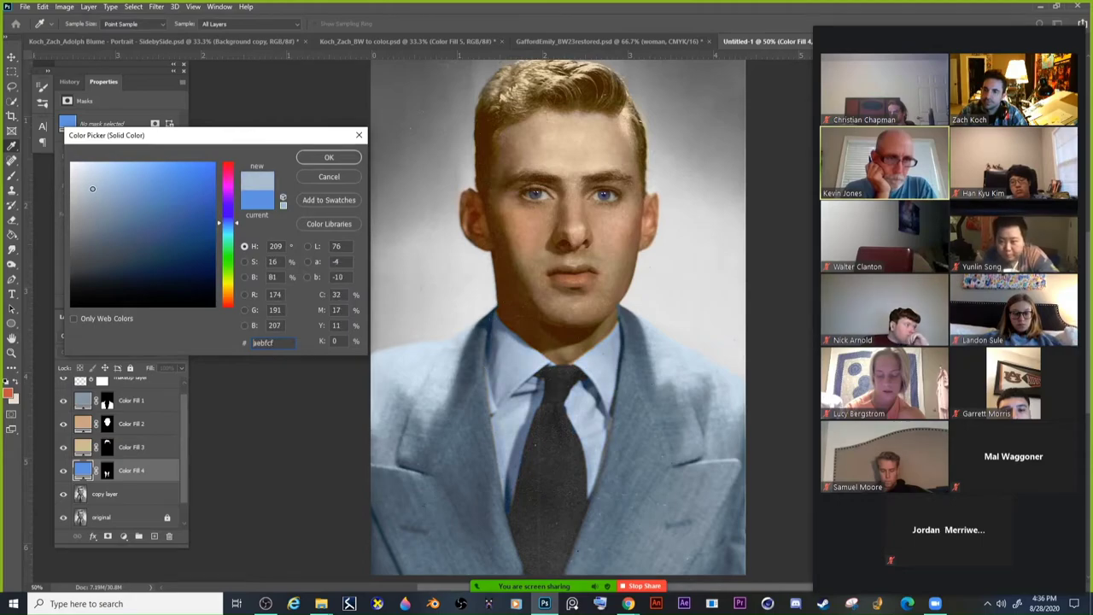
left_click(329, 158)
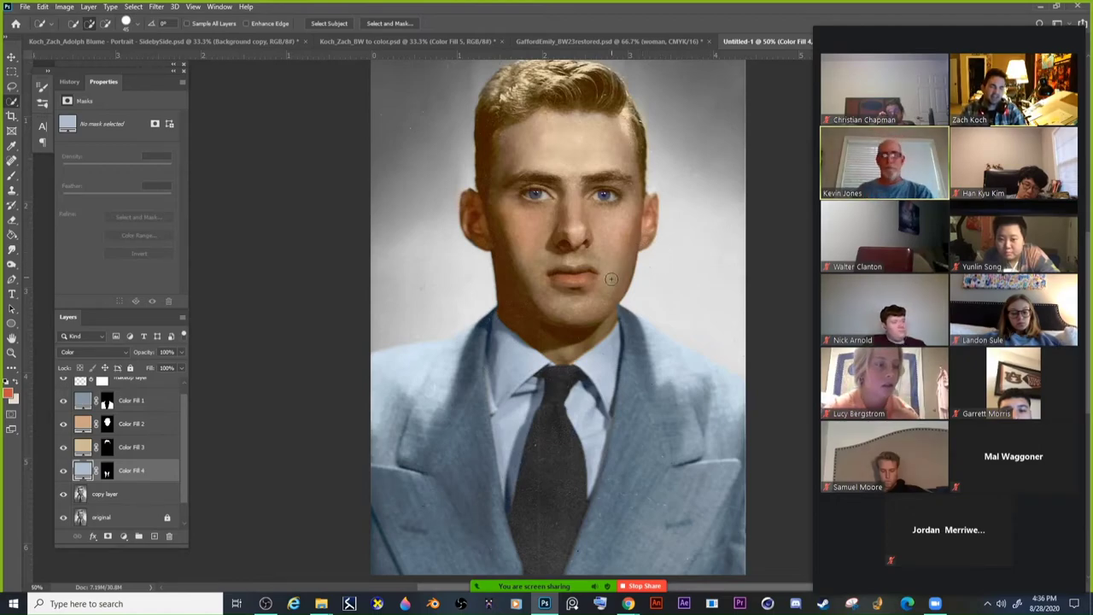
Toggle Color Fill 4's visibility repeatedly to compare before and after, leaving it hidden.
left_click(62, 471)
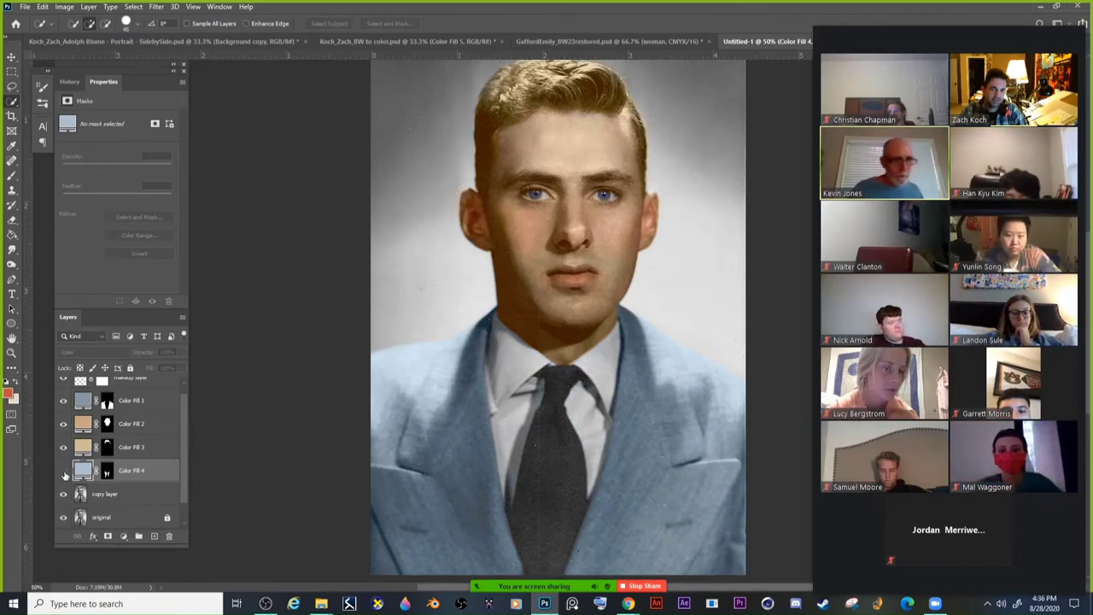
left_click(63, 471)
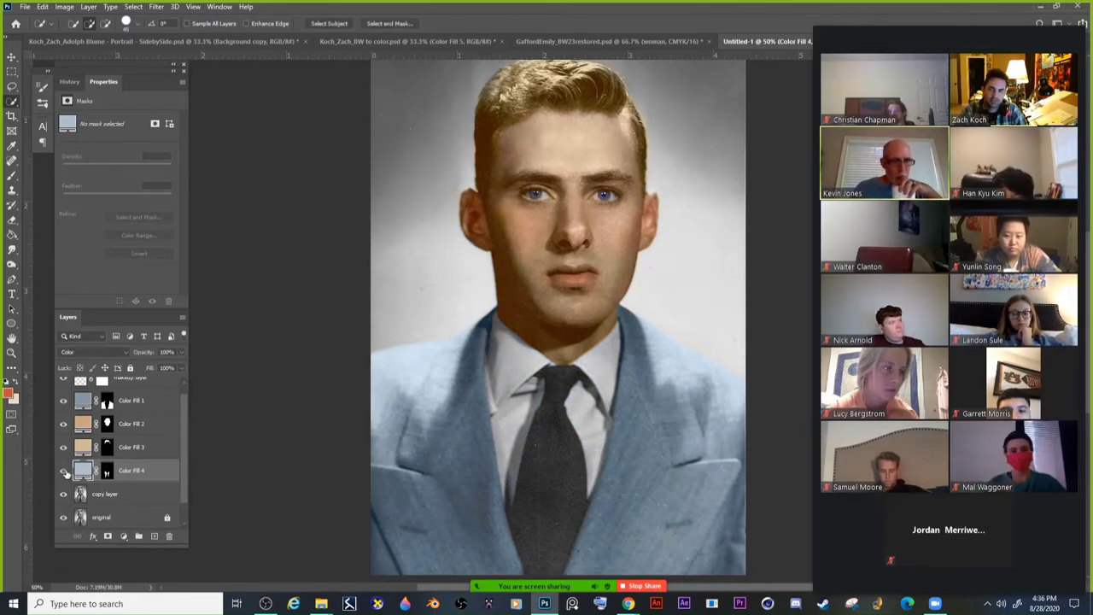
left_click(64, 471)
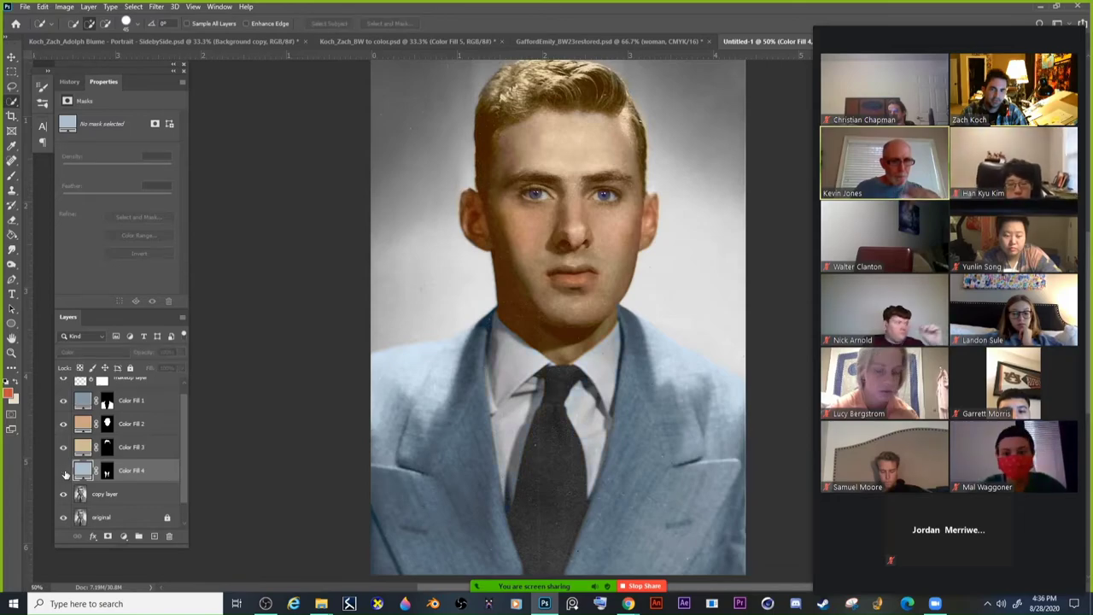
left_click(63, 472)
left_click(63, 471)
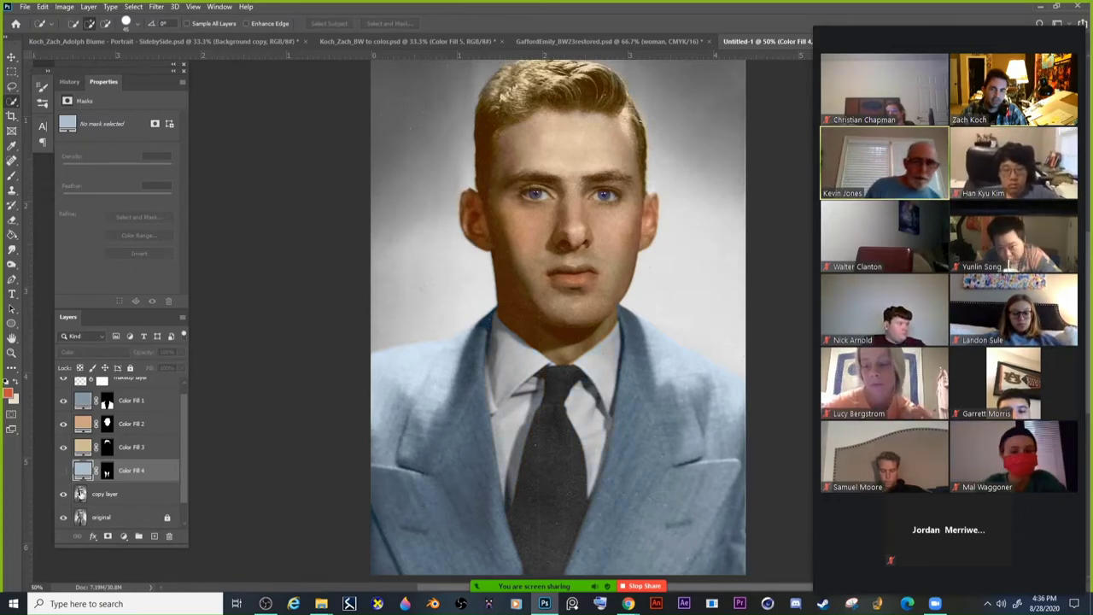
left_click(63, 471)
left_click(63, 472)
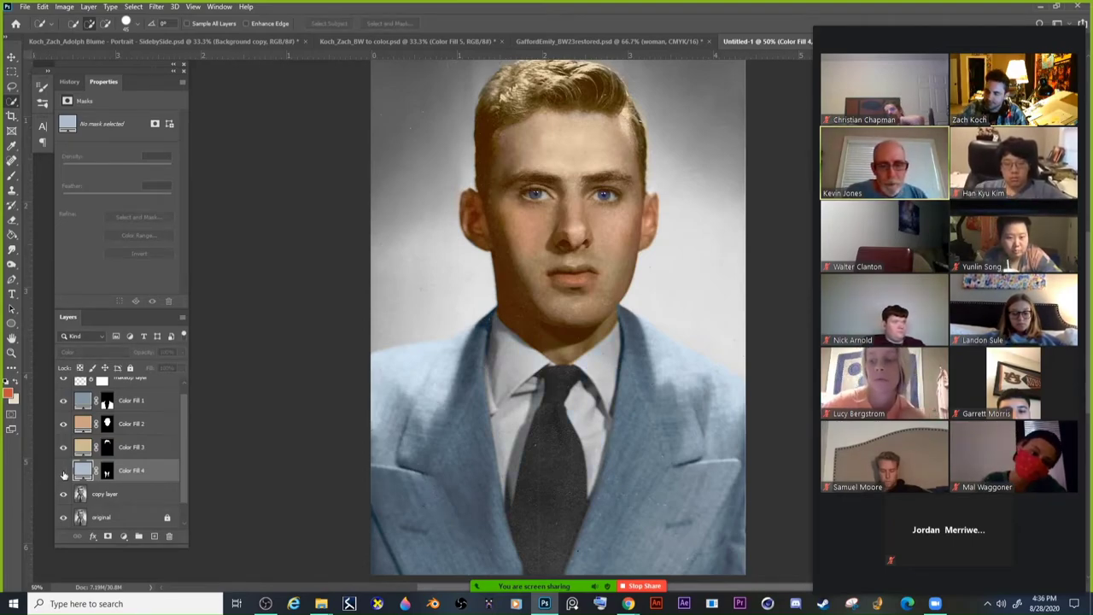
left_click(63, 472)
left_click(64, 472)
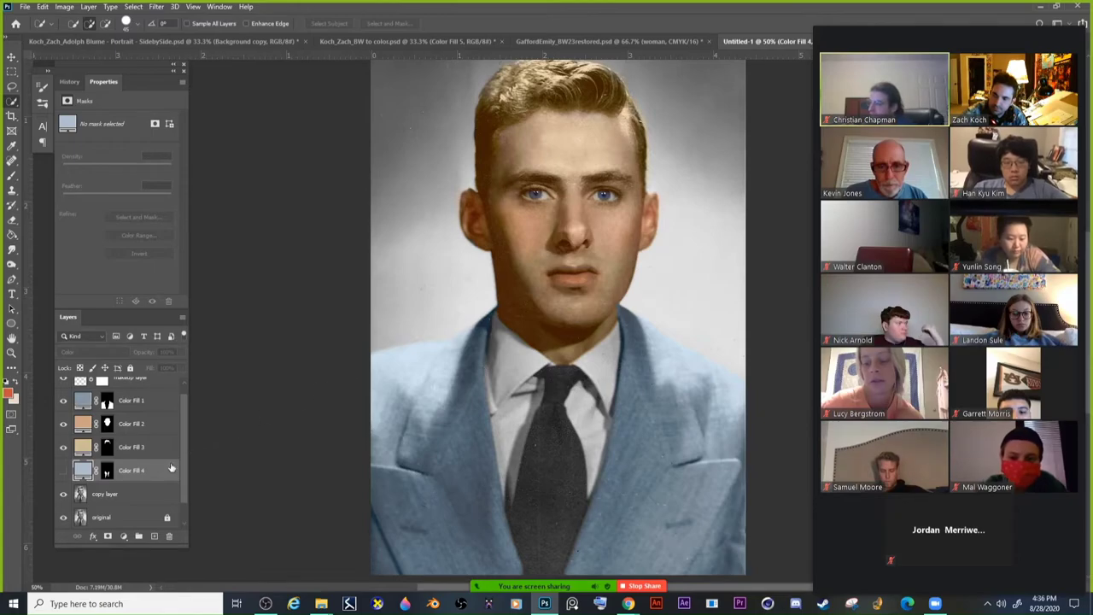
left_click(63, 472)
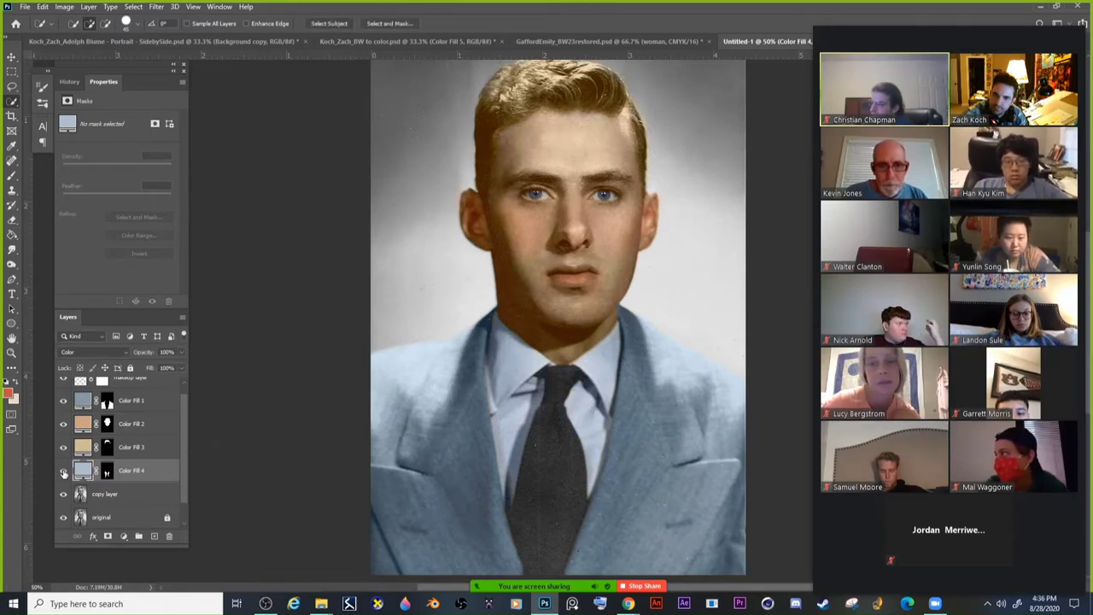
left_click(63, 472)
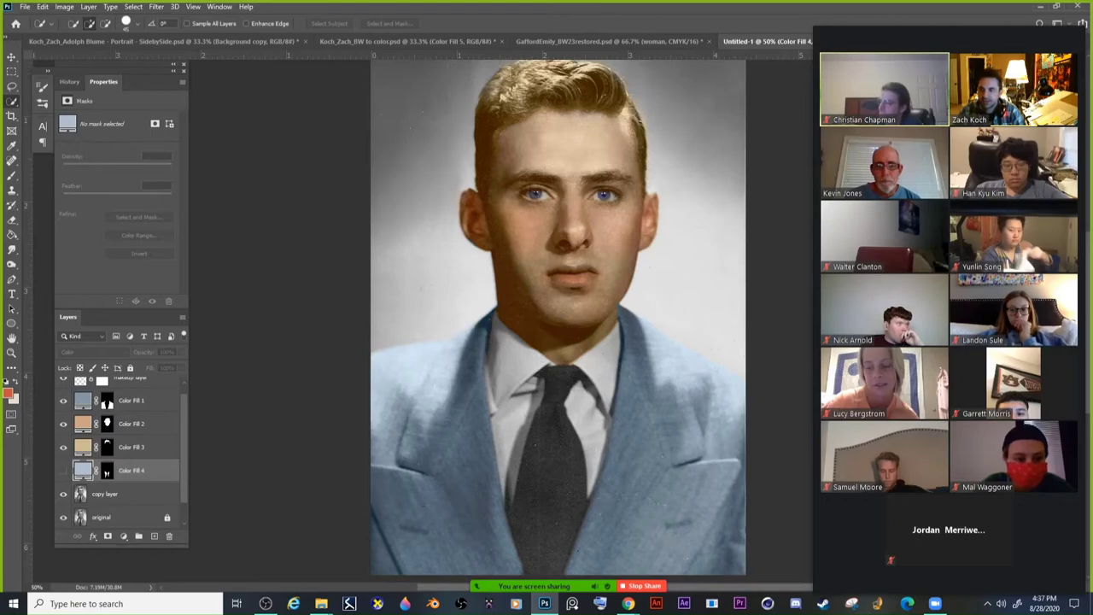
Shift Color Fill 4's hue to a warm orange and make the layer visible again.
double_click(81, 471)
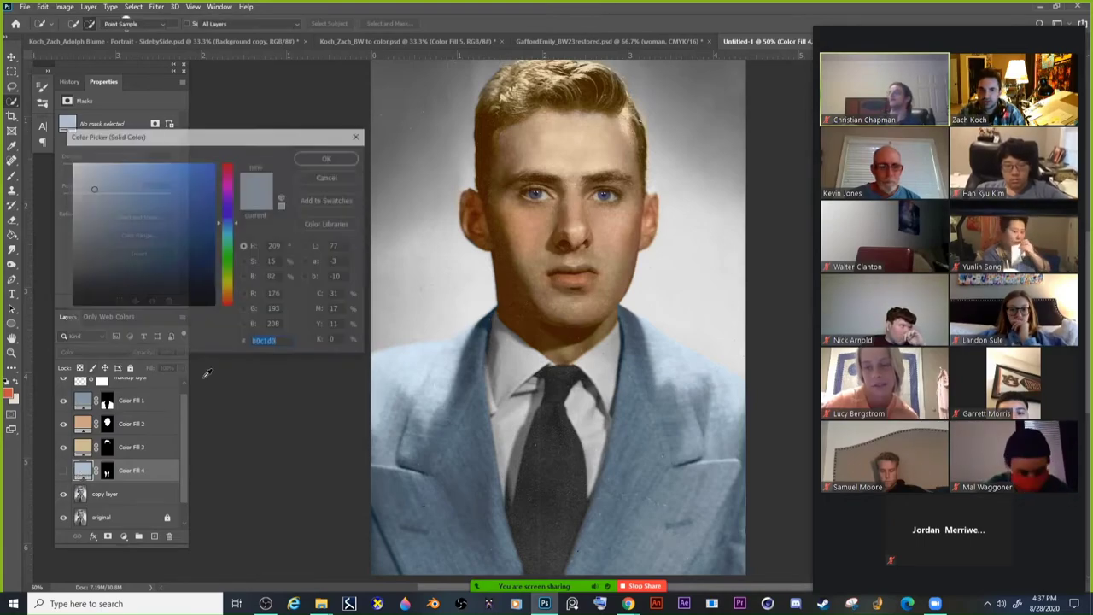
left_click_drag(230, 265, 230, 300)
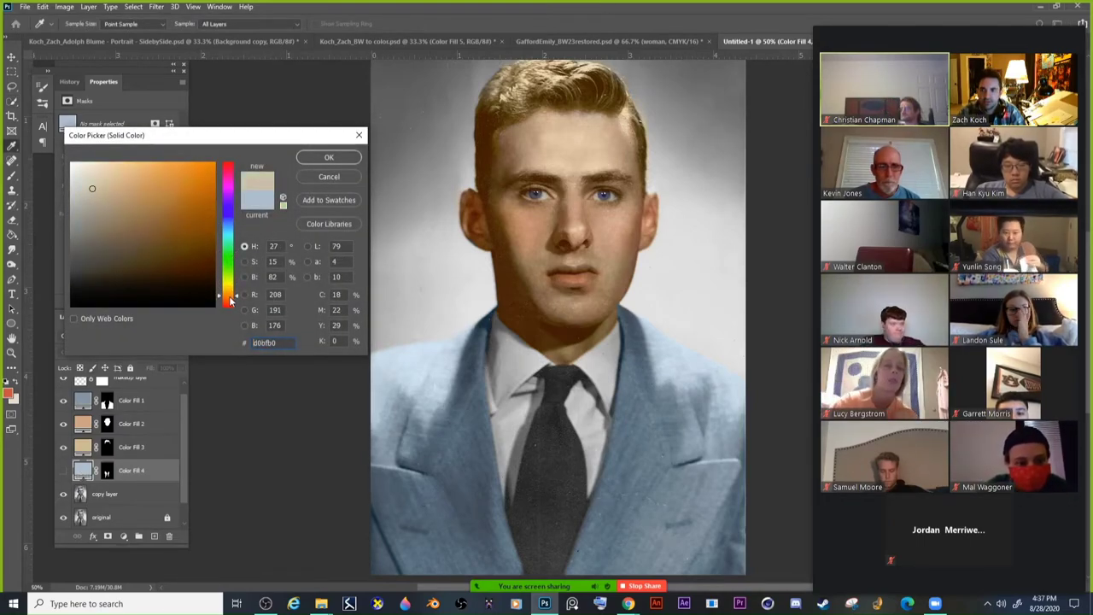
left_click(328, 157)
left_click(64, 471)
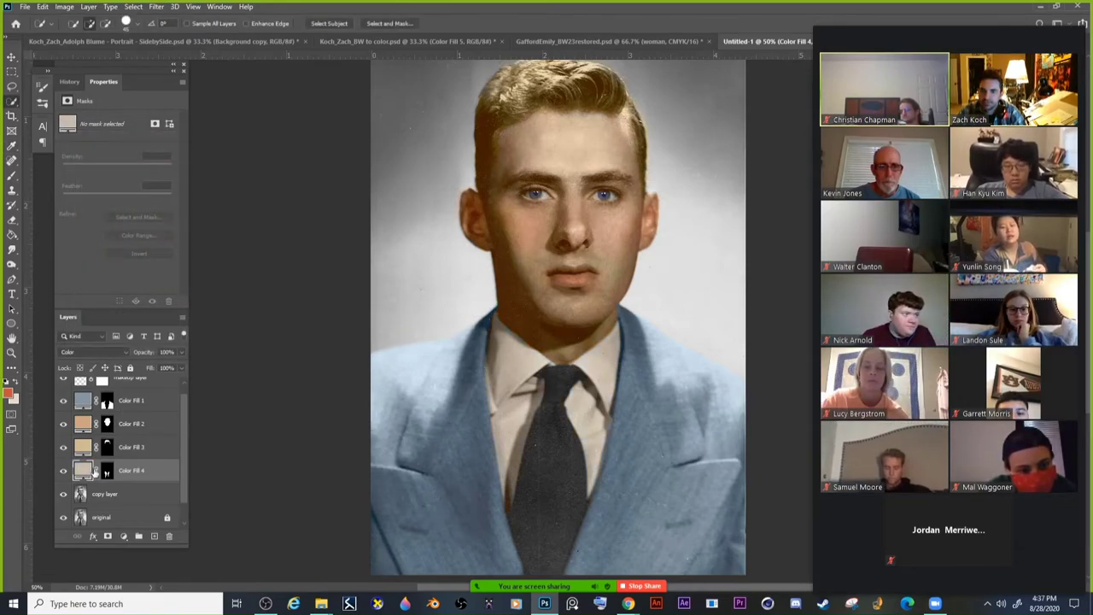
Lighten the warm shirt fill colour to a pale, near-white cream tone.
double_click(82, 470)
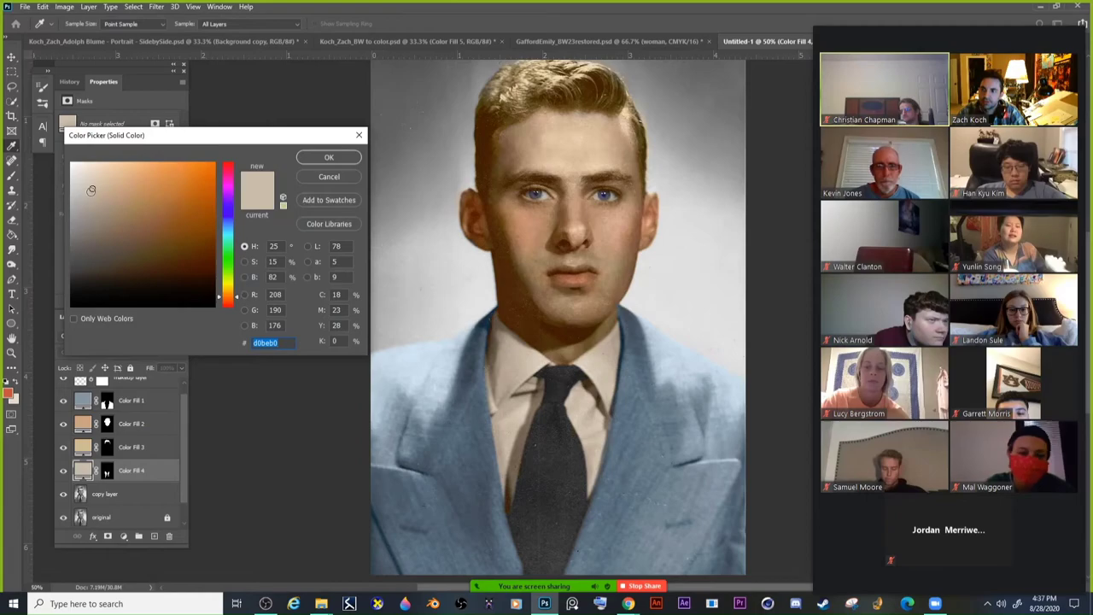
left_click_drag(85, 188, 83, 182)
left_click(329, 157)
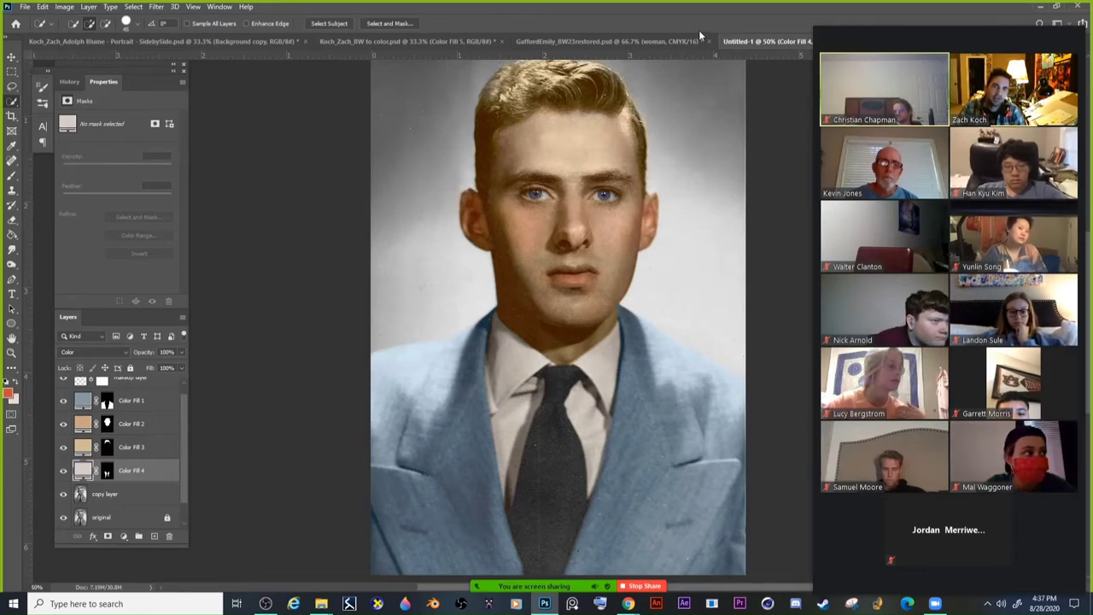
scroll(758, 167, "up", 1)
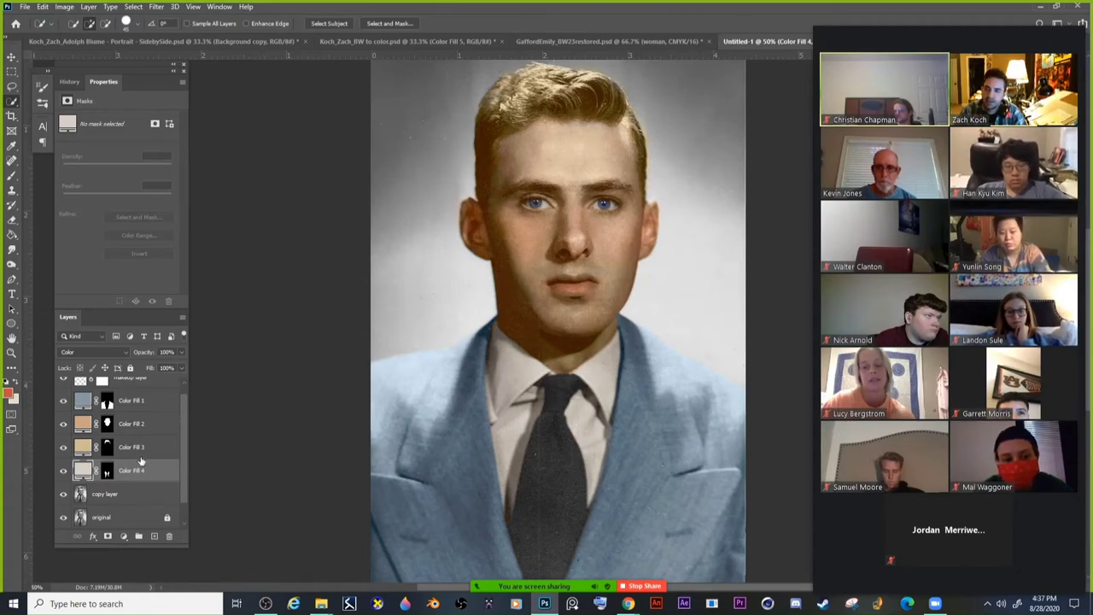
left_click_drag(180, 460, 182, 450)
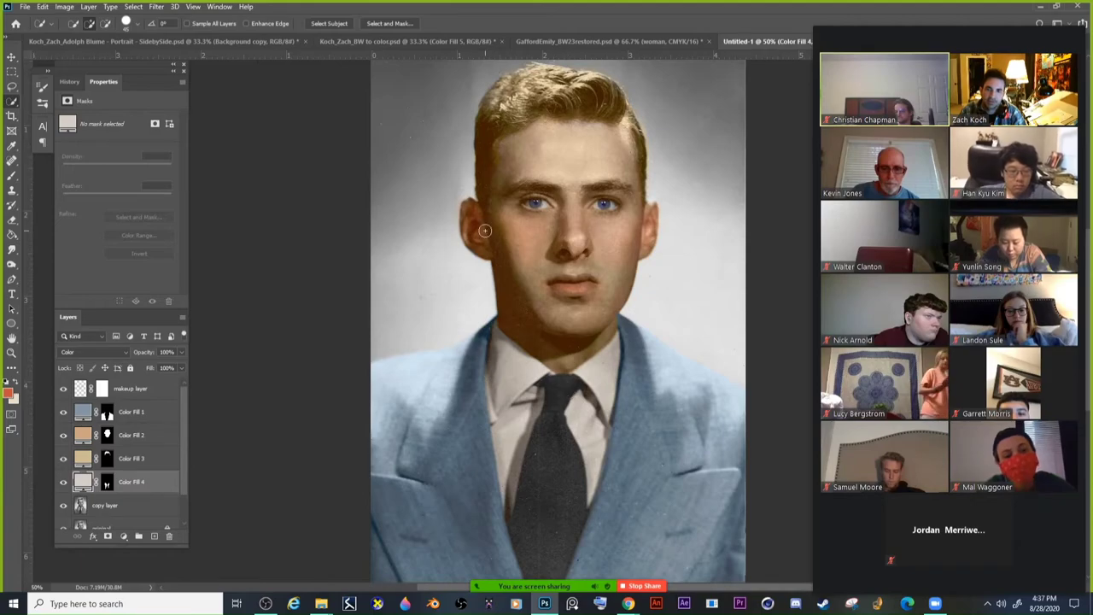
key("ctrl+minus")
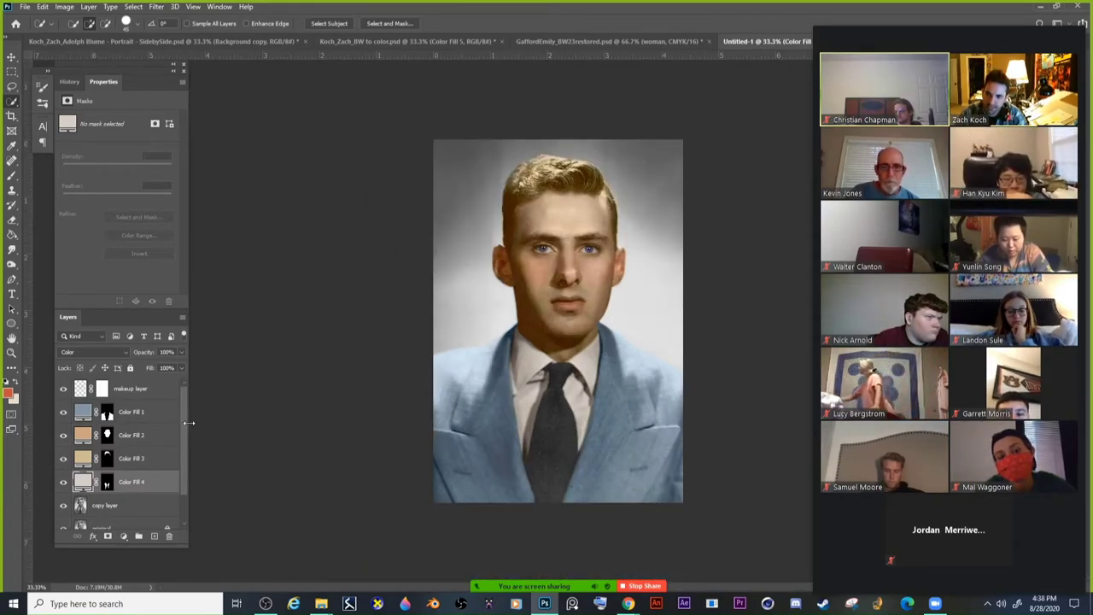
mouse_move(180, 427)
left_mouse_down()
mouse_move(184, 456)
mouse_move(189, 415)
left_mouse_up()
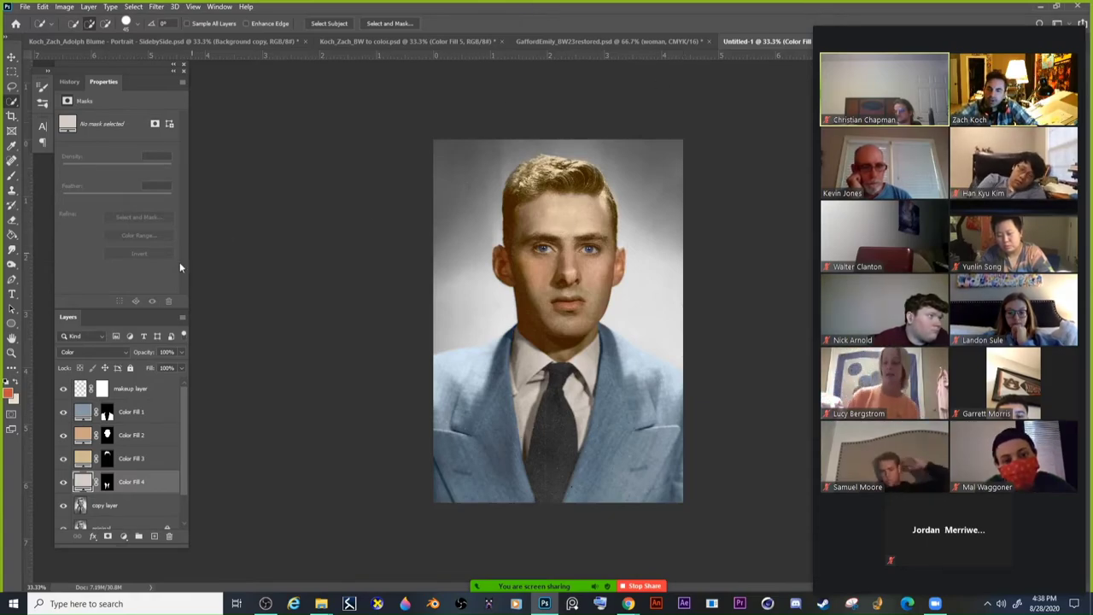
left_click(11, 352)
left_click(564, 248)
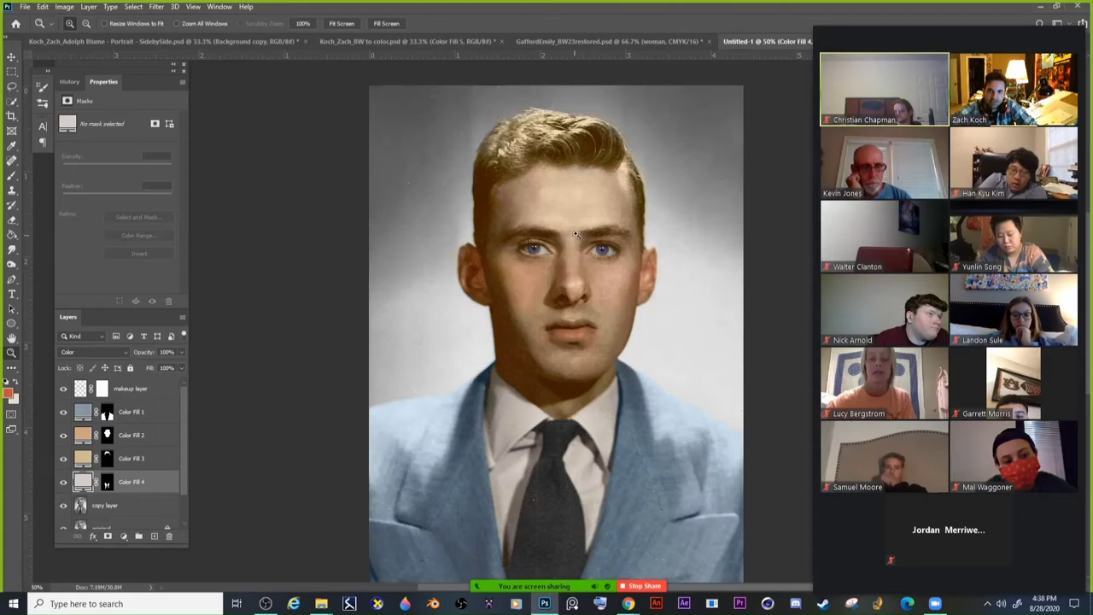
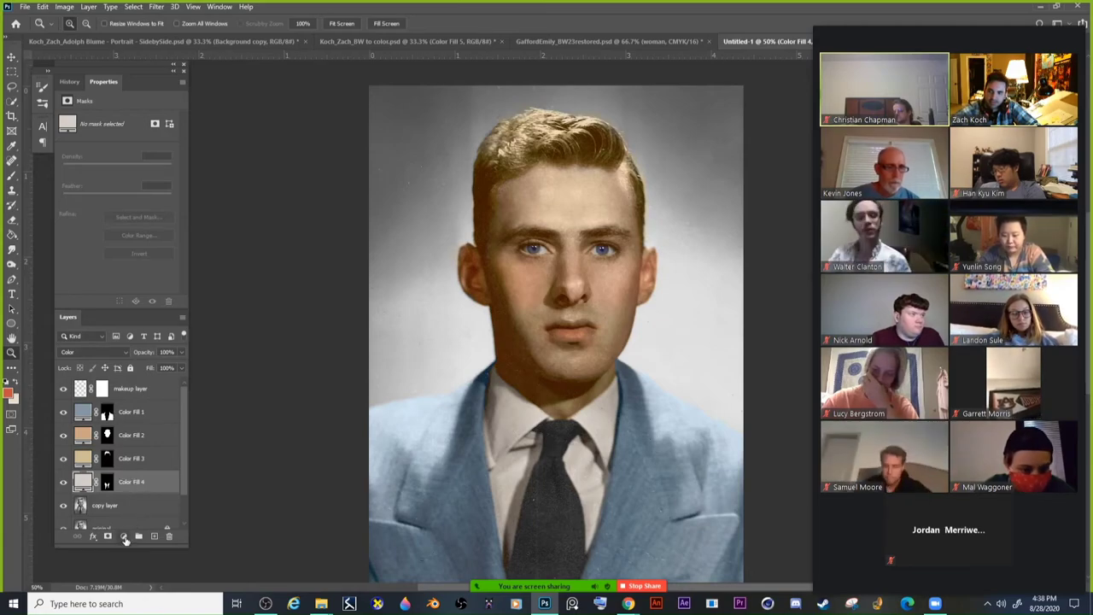
Select the Color Fill 1 suit layer and keep Color blend mode after trying Saturation.
left_click(124, 536)
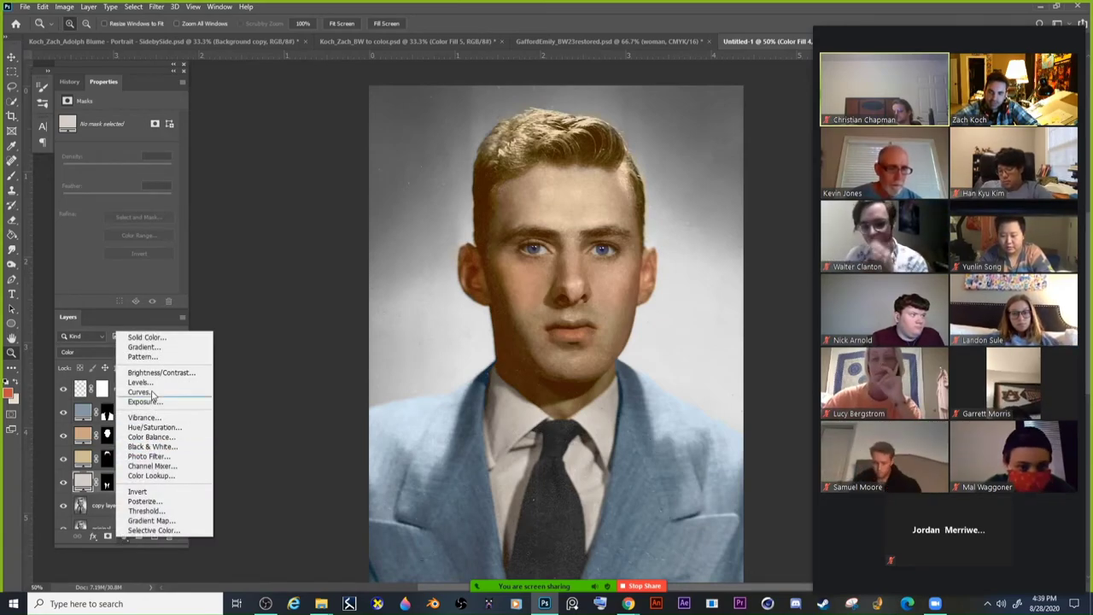
left_click(93, 351)
left_click(130, 416)
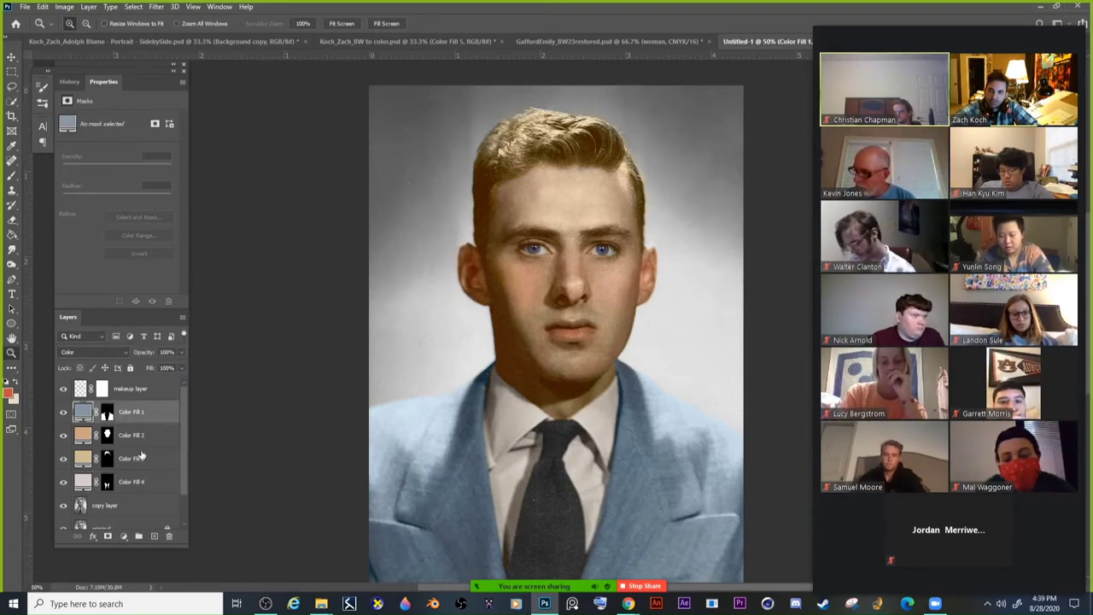
left_click(133, 438)
left_click(128, 415)
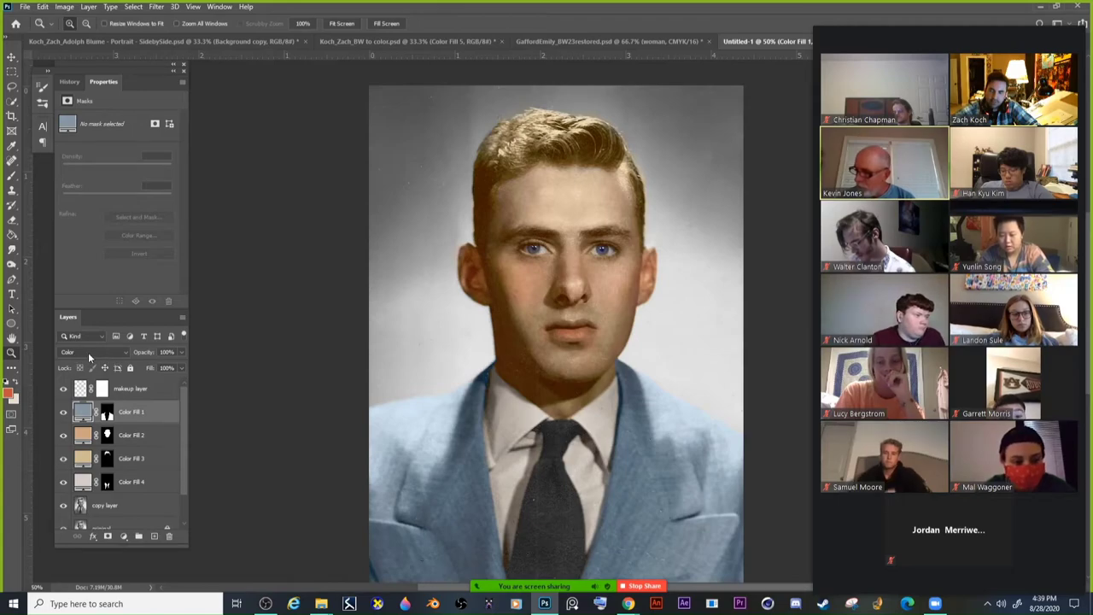
left_click(88, 352)
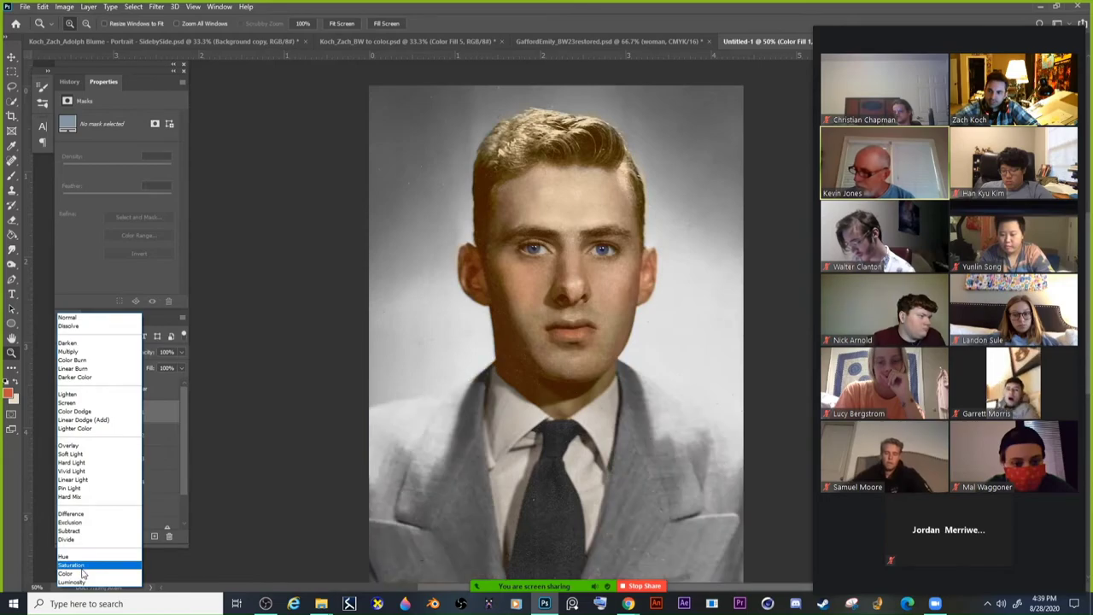
left_click(76, 566)
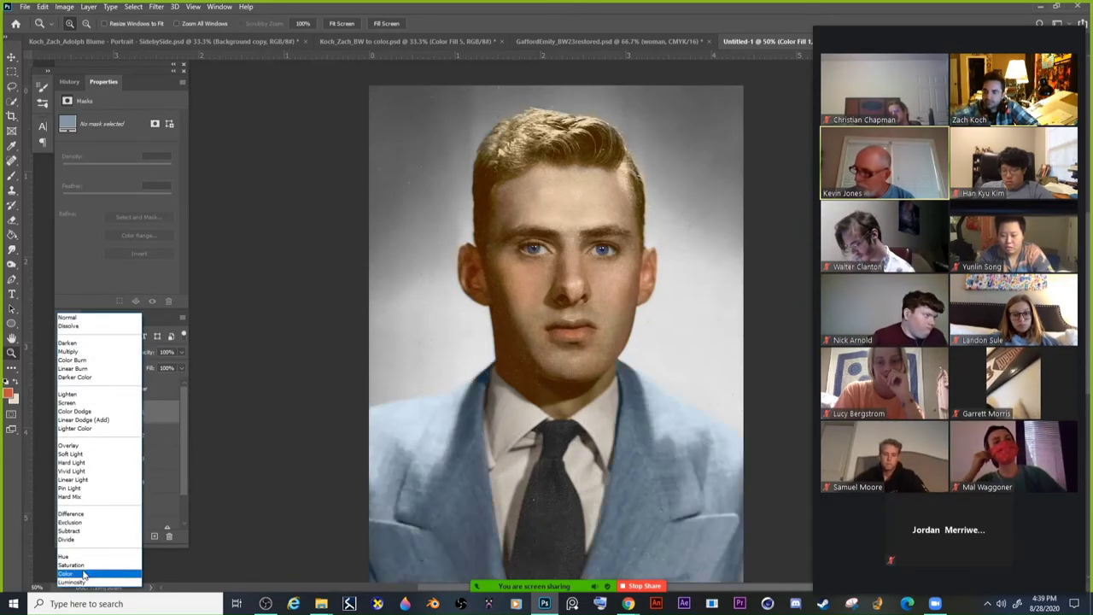
left_click(81, 573)
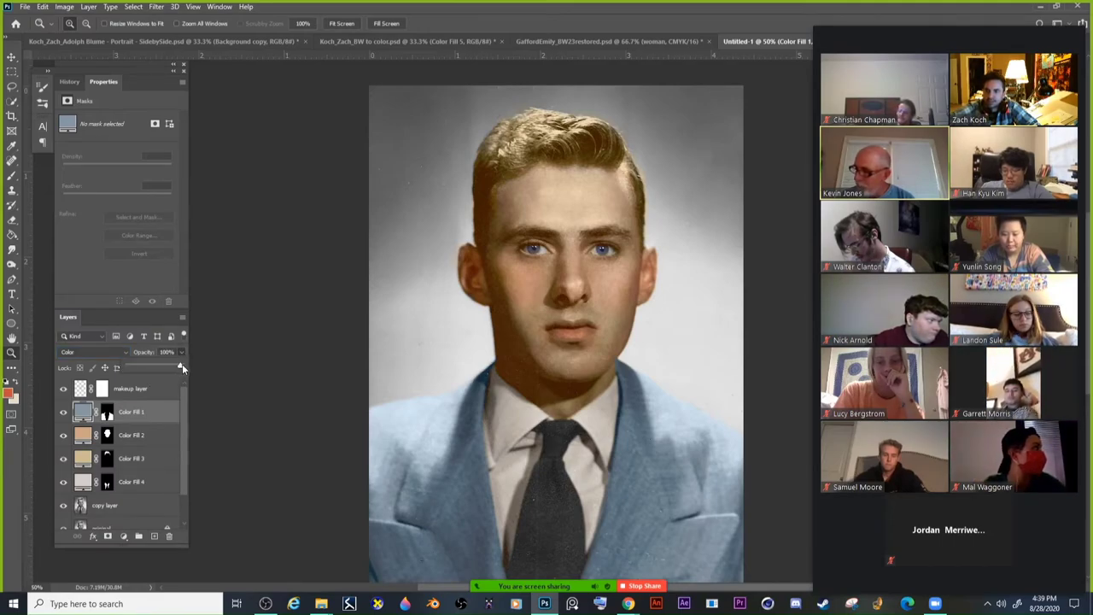
Set the suit colour layer's opacity to 72%.
left_click_drag(181, 365, 162, 369)
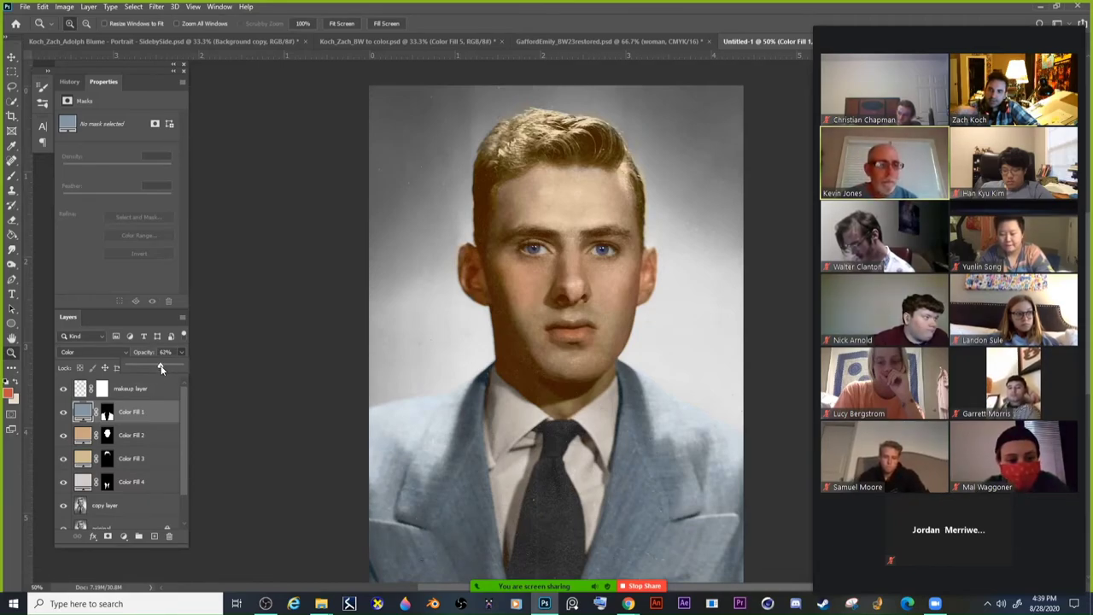
left_click(167, 321)
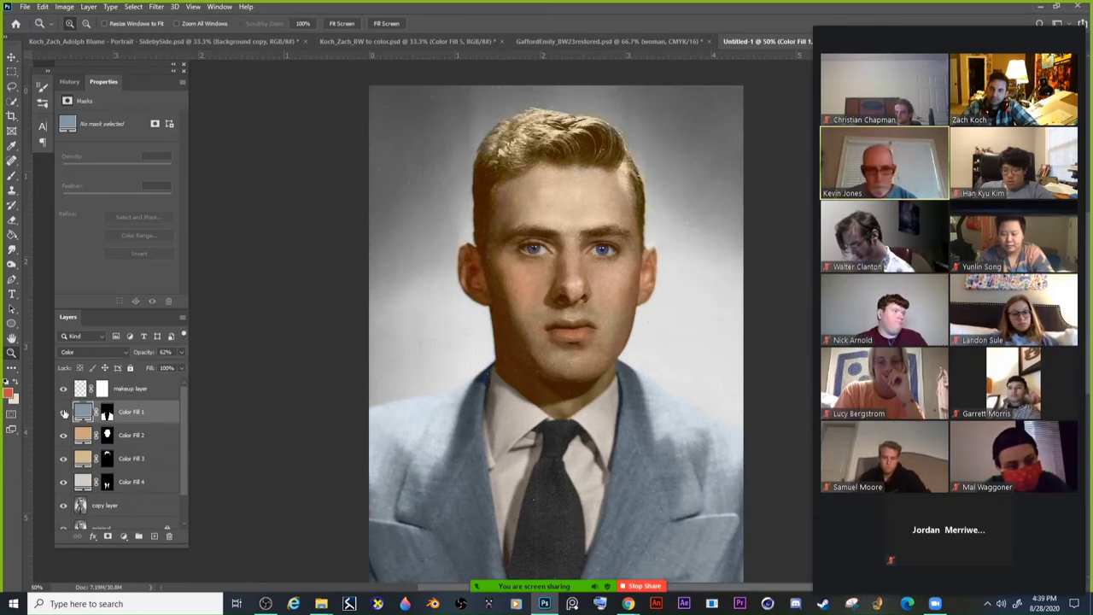
left_click(180, 353)
left_click_drag(165, 362, 191, 373)
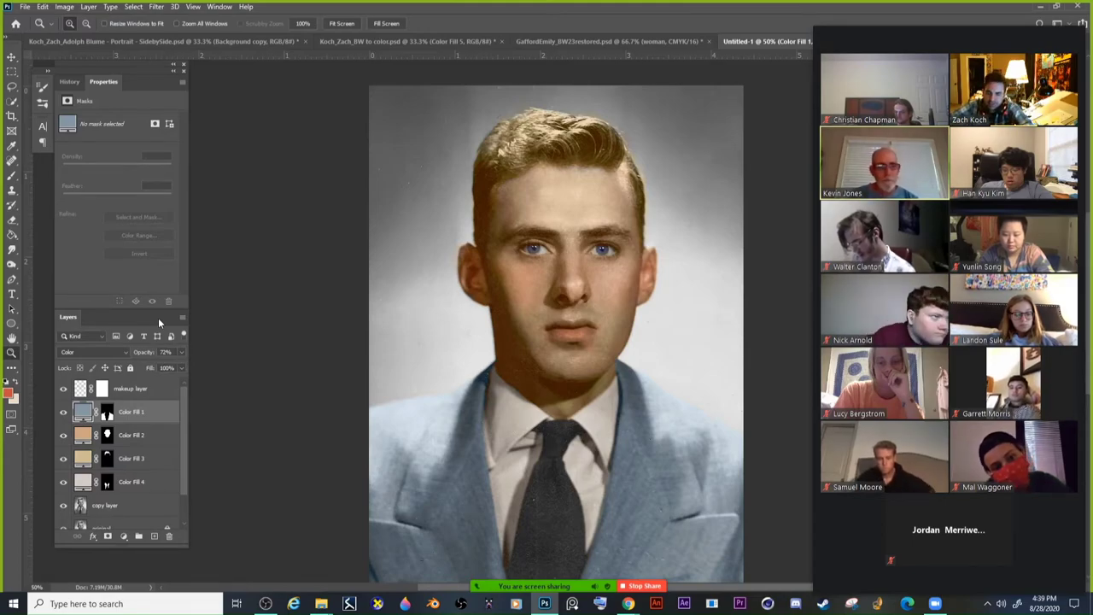
key("ctrl+minus")
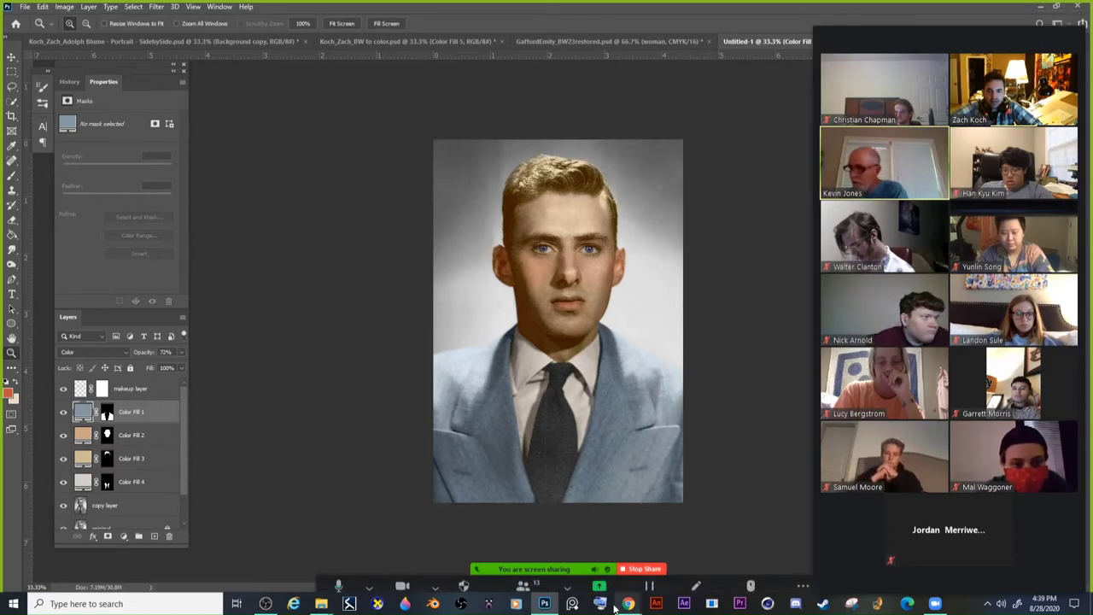
mouse_move(627, 604)
left_click(629, 553)
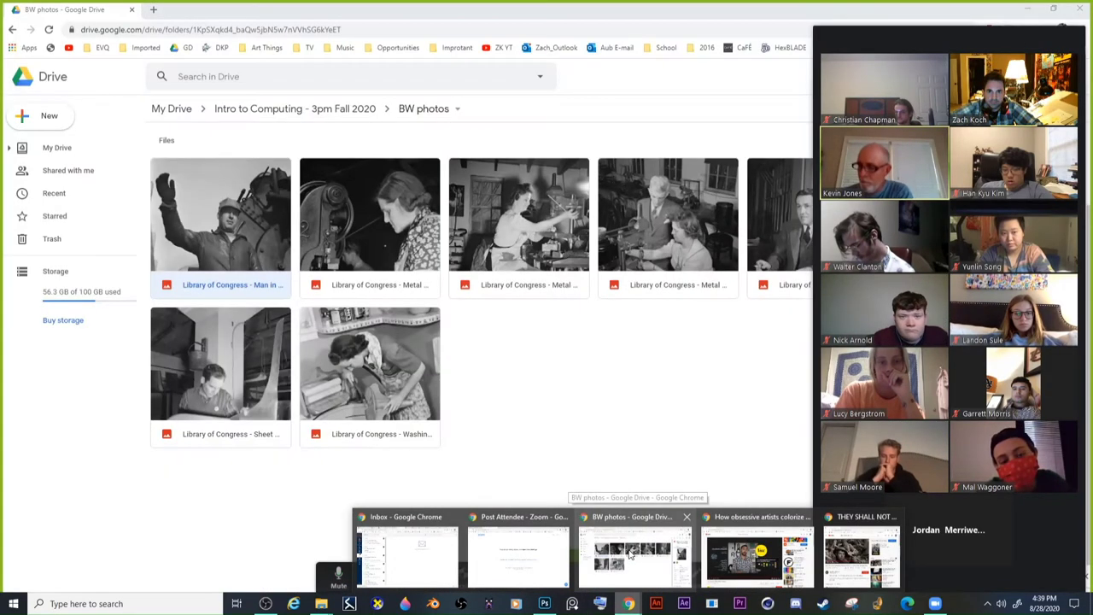
mouse_move(814, 67)
left_mouse_down()
mouse_move(891, 66)
mouse_move(796, 67)
left_mouse_up()
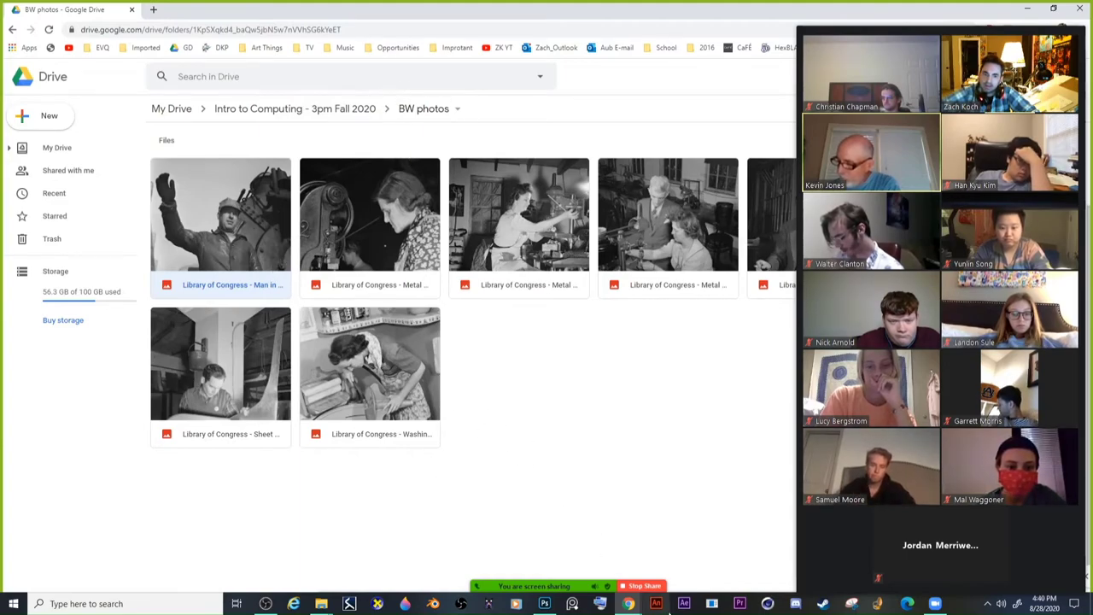
left_click(547, 606)
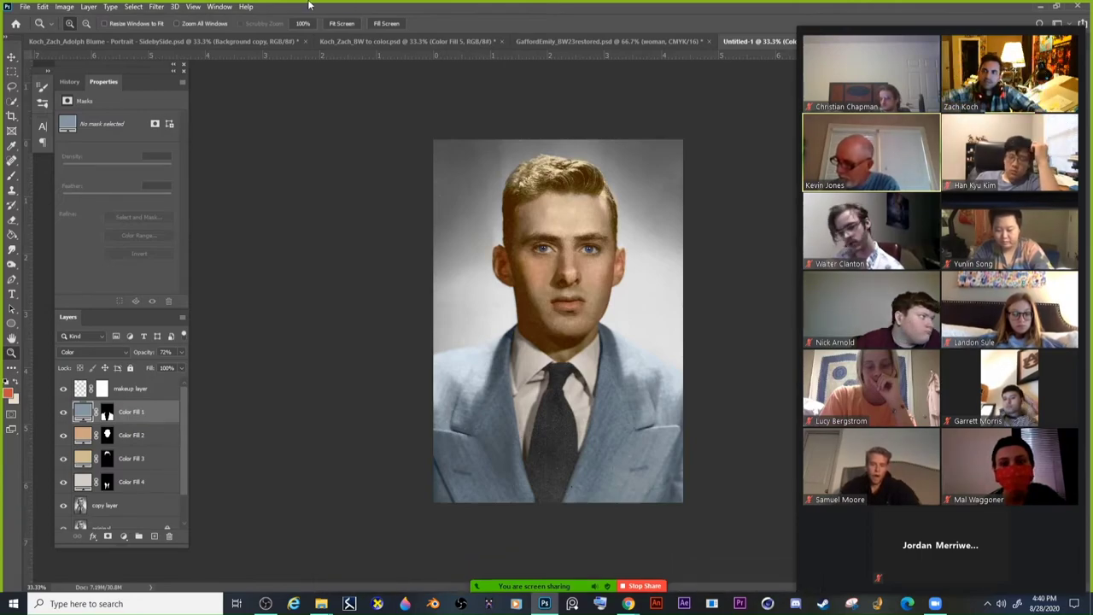
left_click(364, 42)
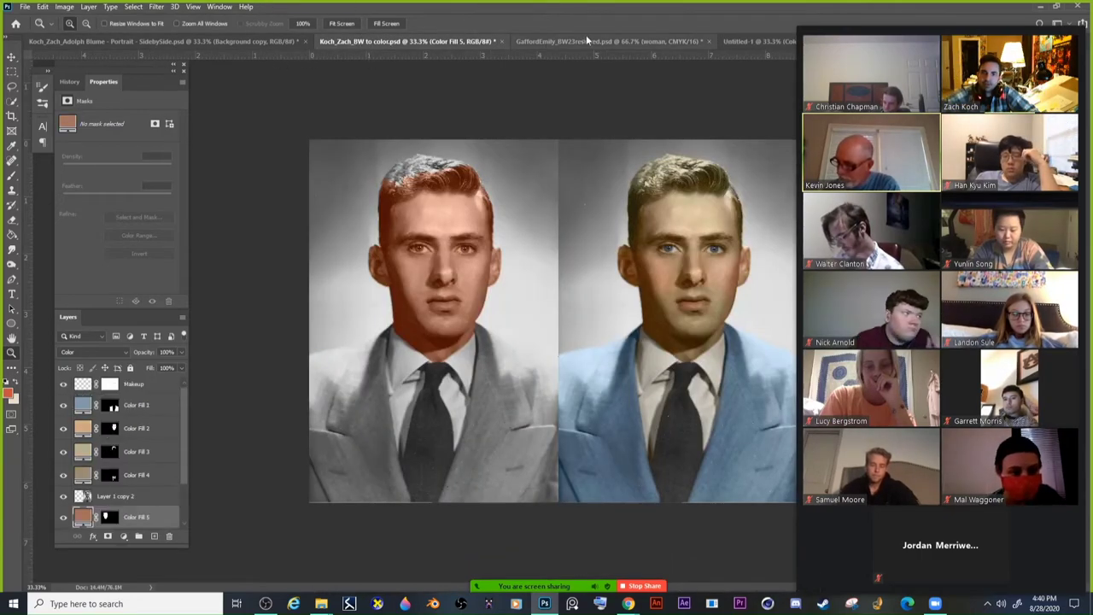
left_click(595, 41)
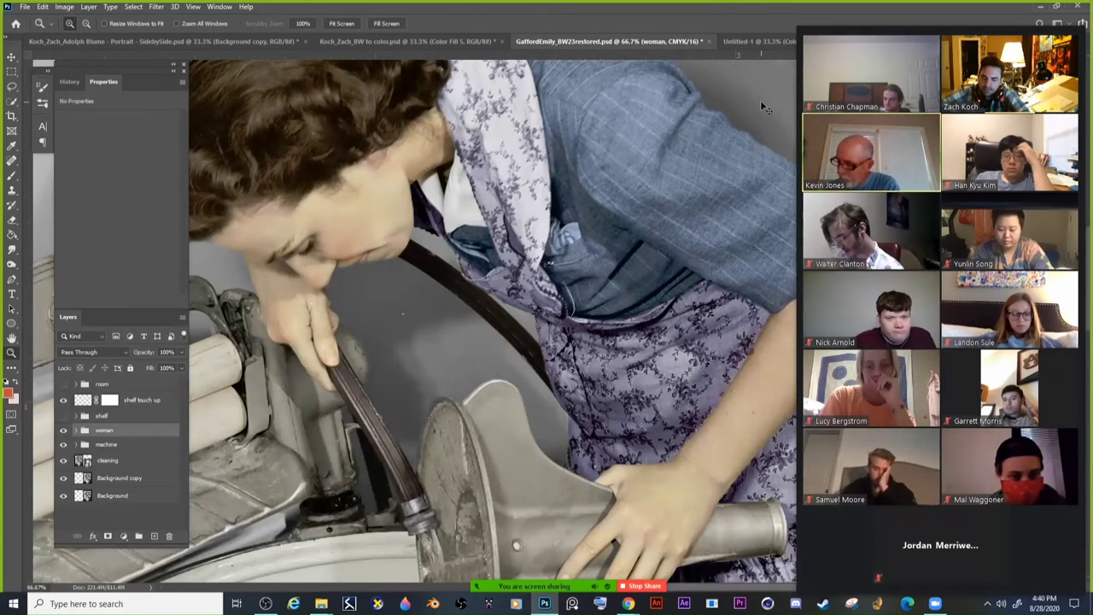
key("ctrl+minus")
key("ctrl+minus")
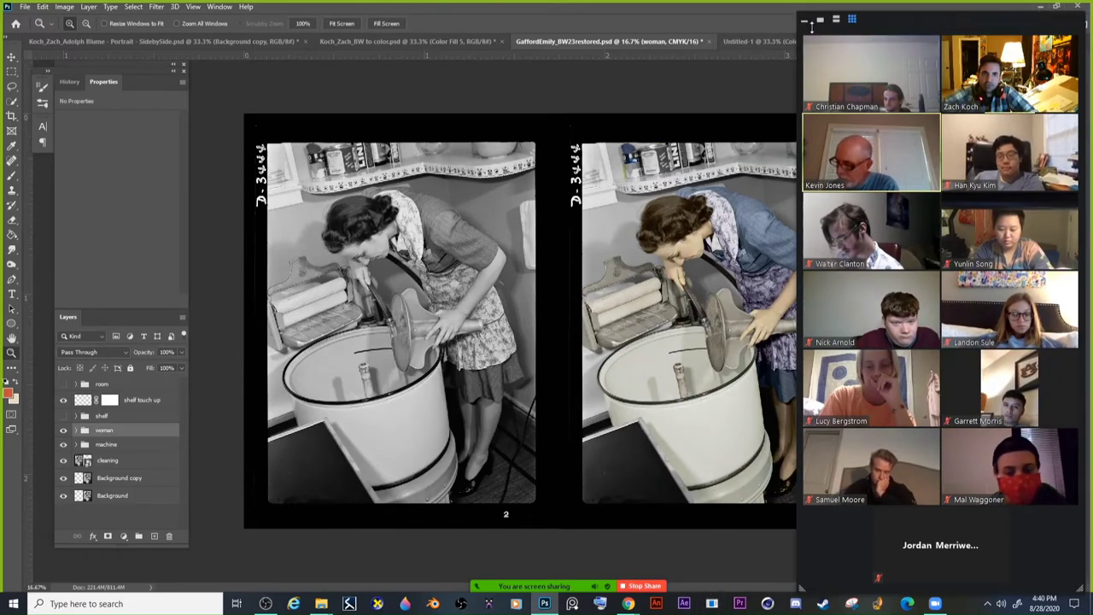
mouse_move(798, 41)
left_mouse_down()
mouse_move(849, 41)
mouse_move(801, 41)
left_mouse_up()
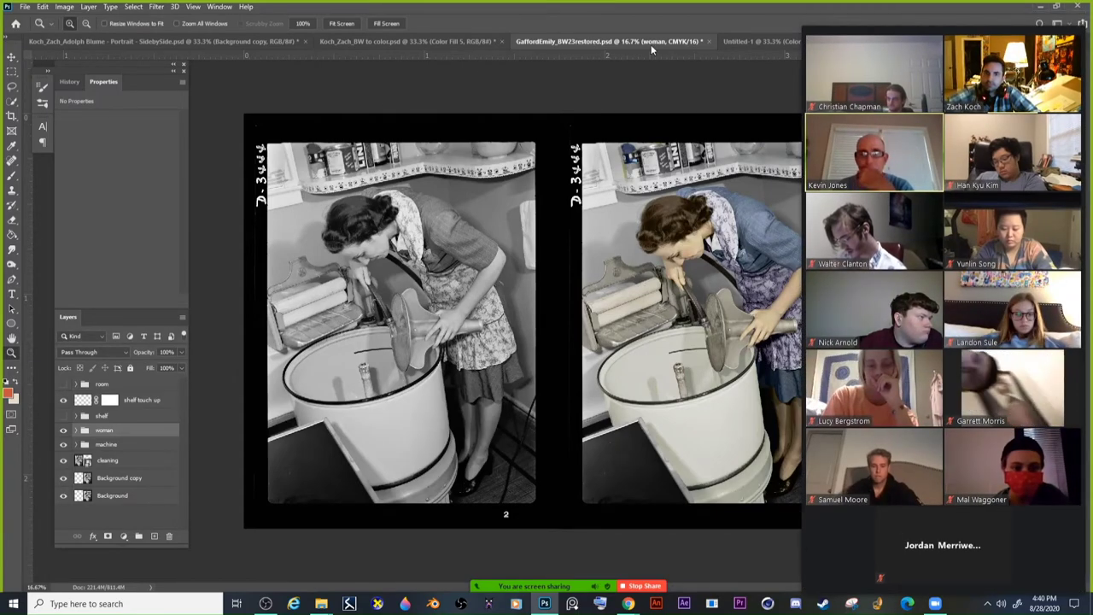
left_click(762, 41)
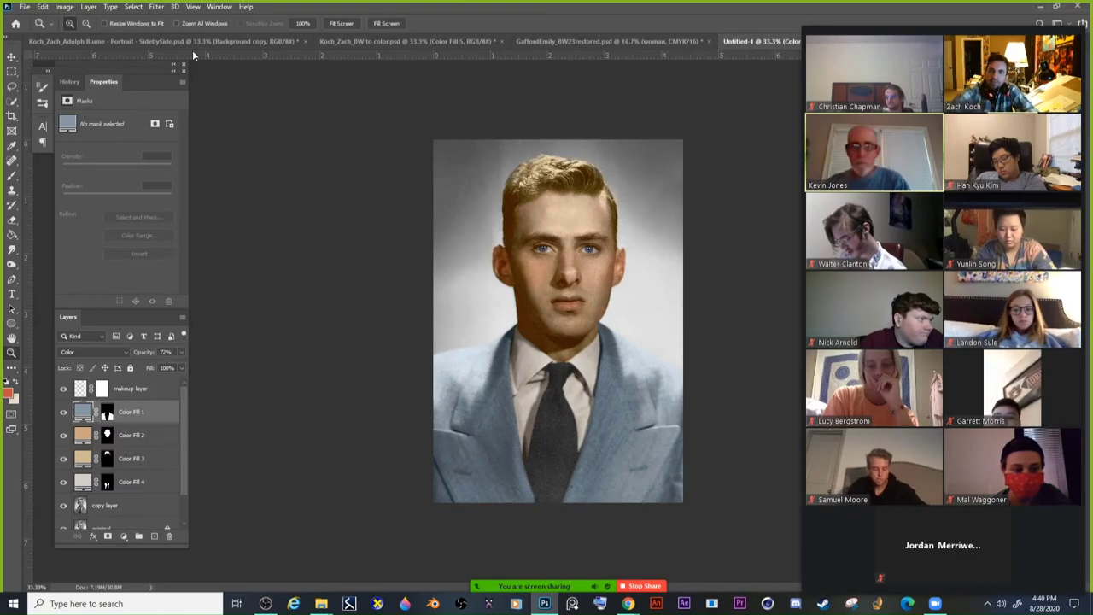
Try widening the canvas leftward with the Crop tool, then undo it.
left_click(68, 8)
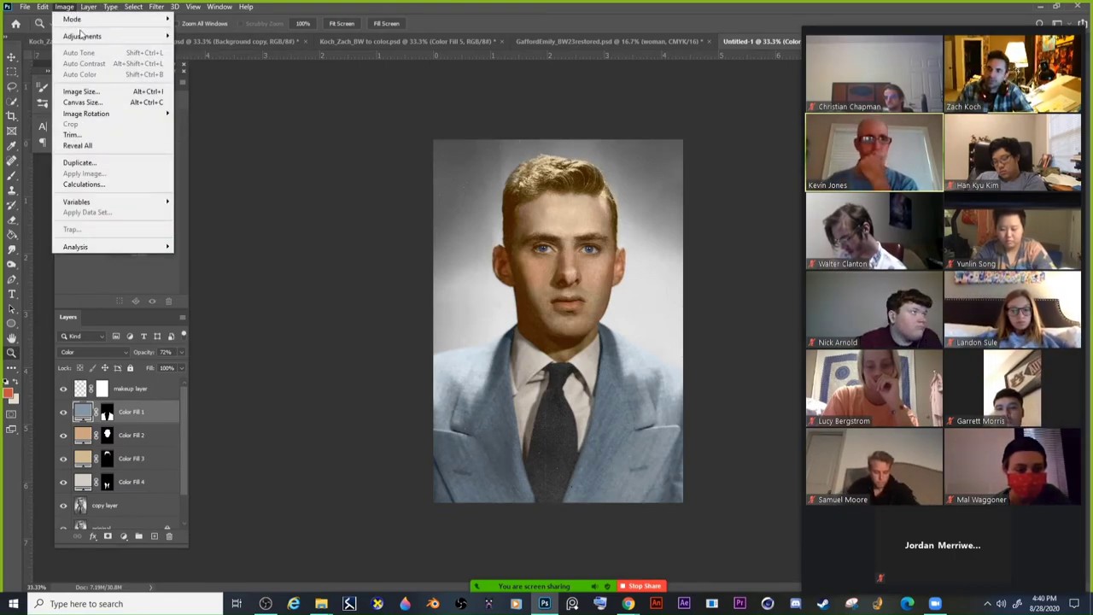
mouse_move(91, 43)
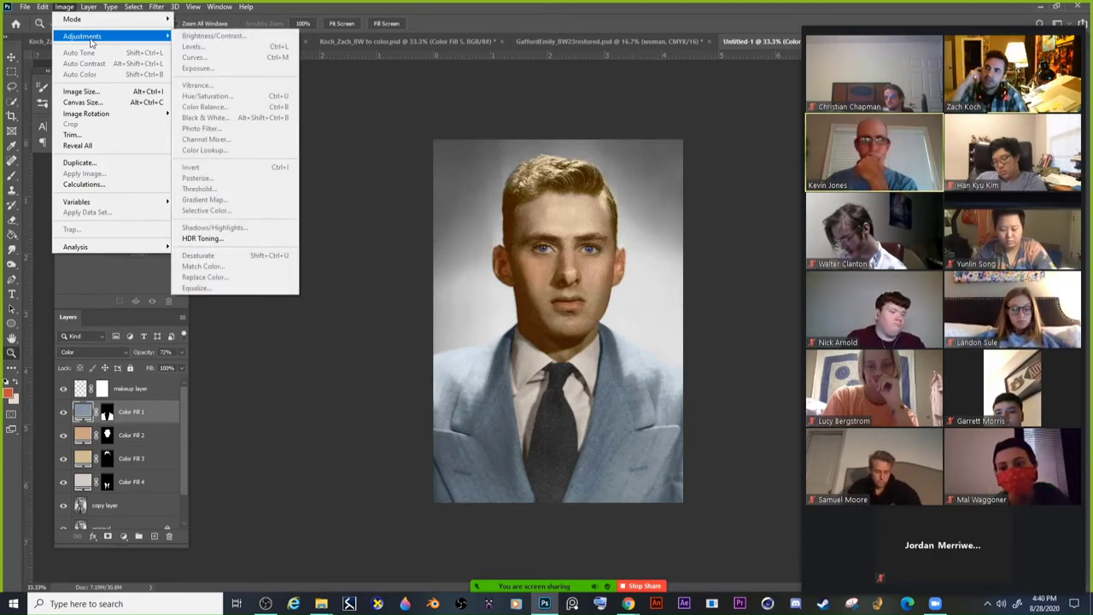
key("Escape")
key("Escape")
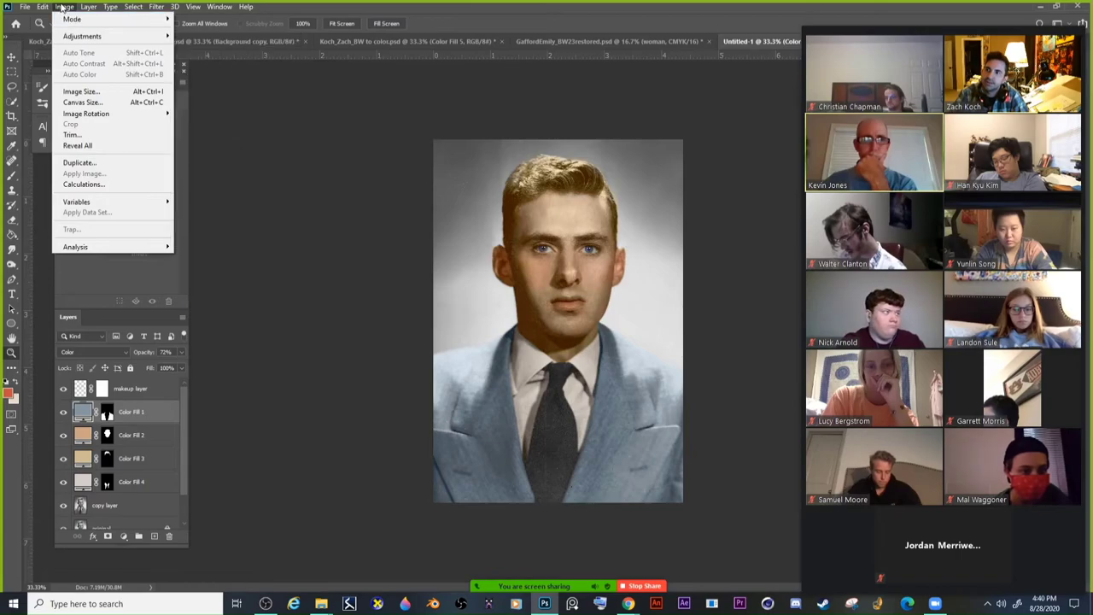
left_click(10, 117)
left_click_drag(430, 321, 293, 323)
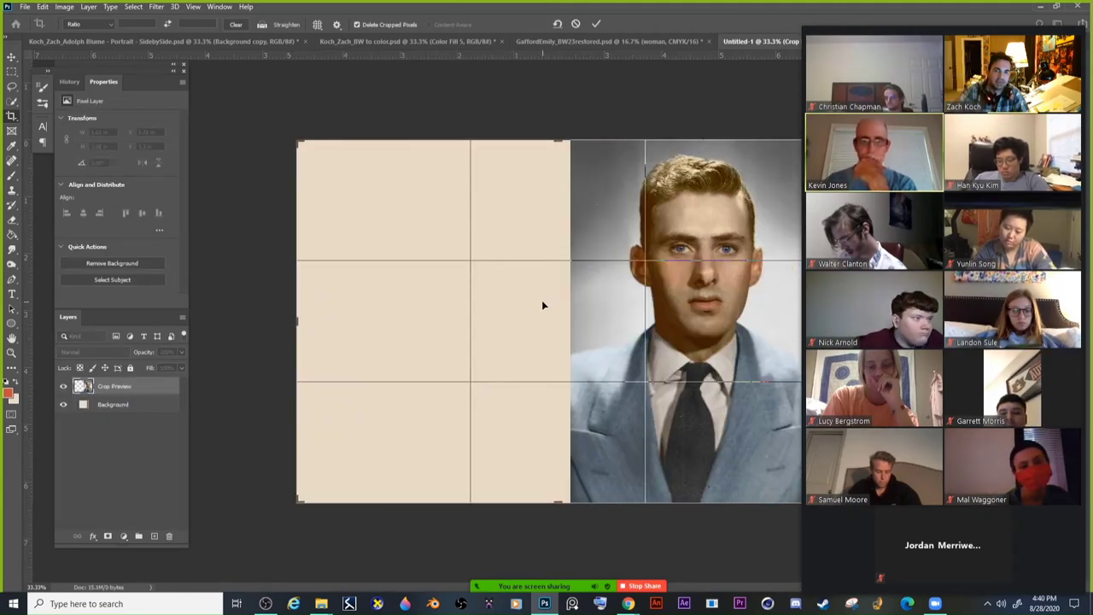
key("ctrl+z")
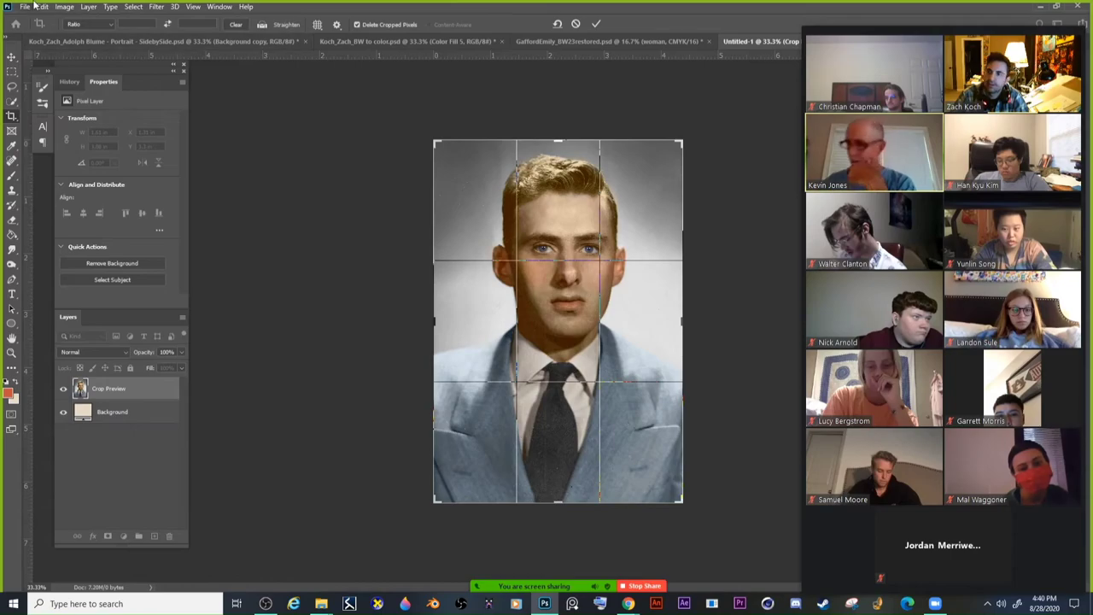
left_click(12, 71)
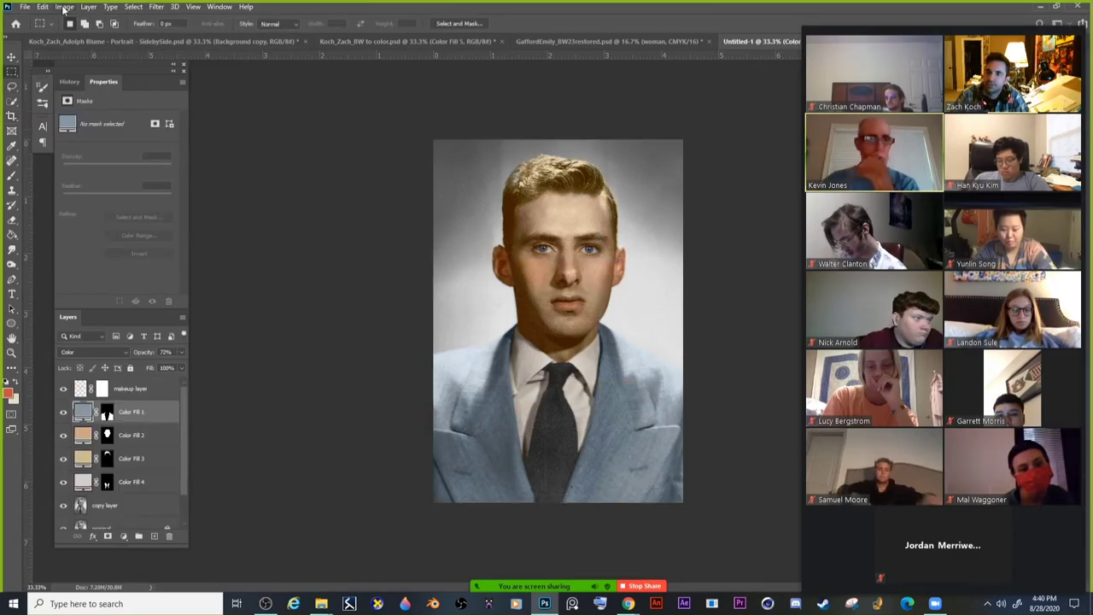
Set the canvas width to 8.8 inches in Canvas Size.
left_click(64, 6)
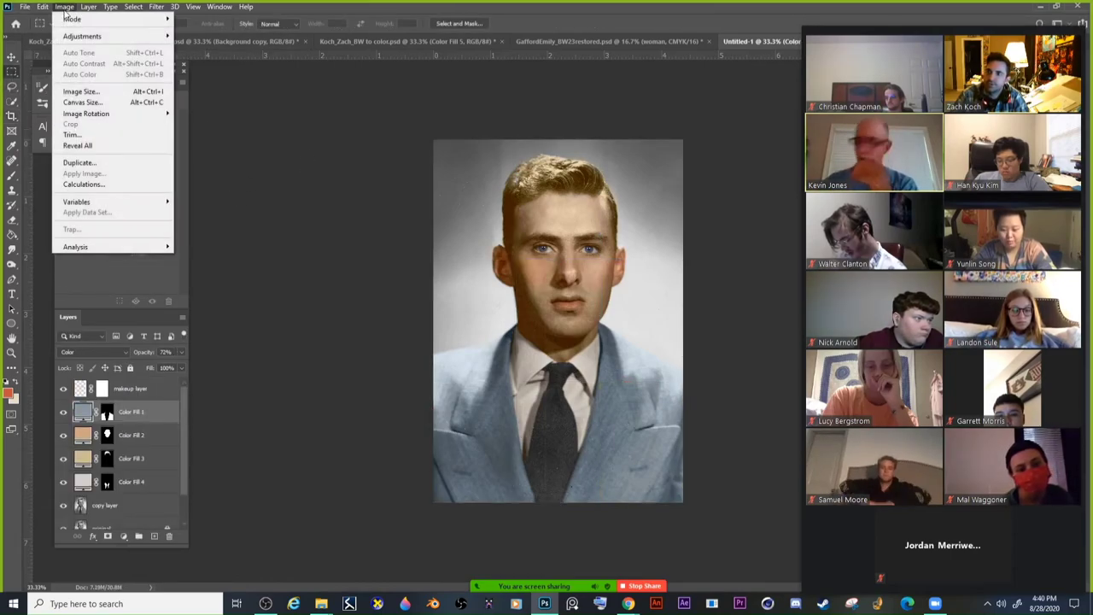
left_click(81, 102)
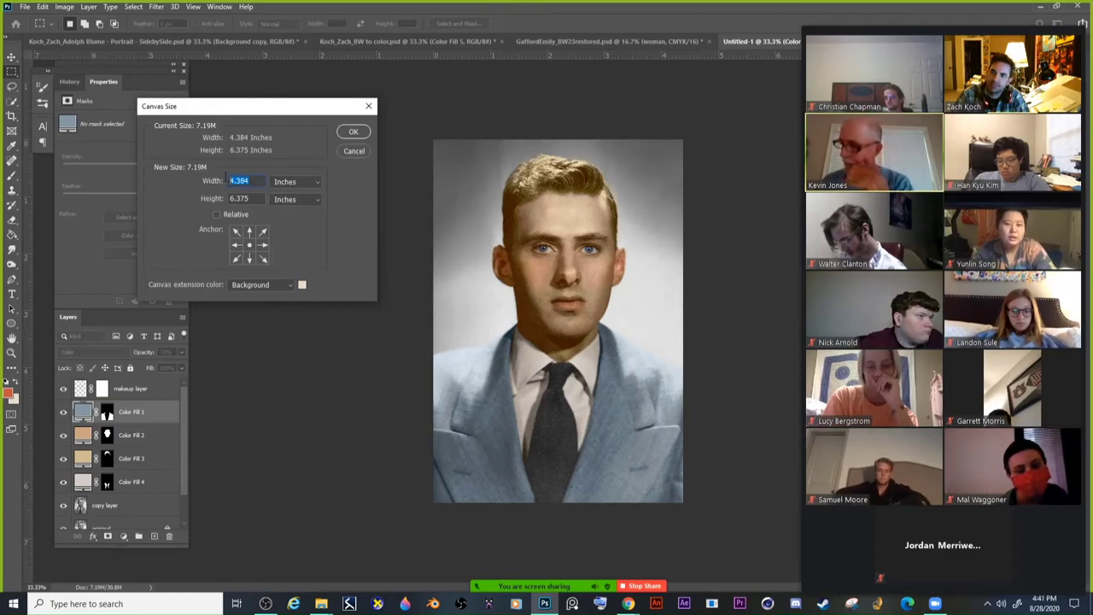
type("8")
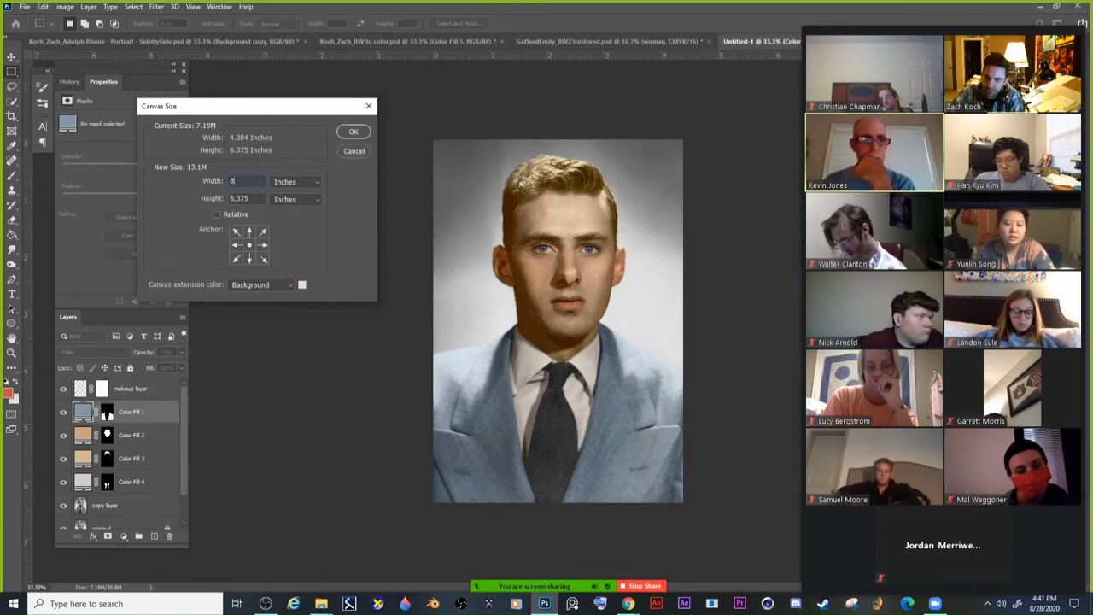
type(".8")
left_click(354, 133)
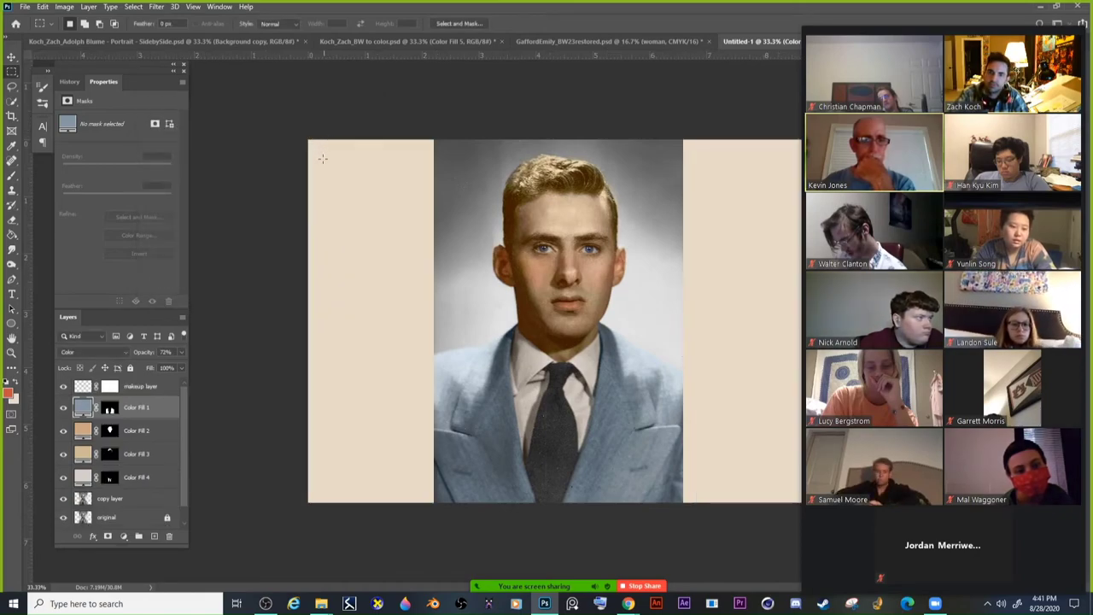
With the Move tool, select makeup through copy layer, then reselect only makeup.
left_click(12, 58)
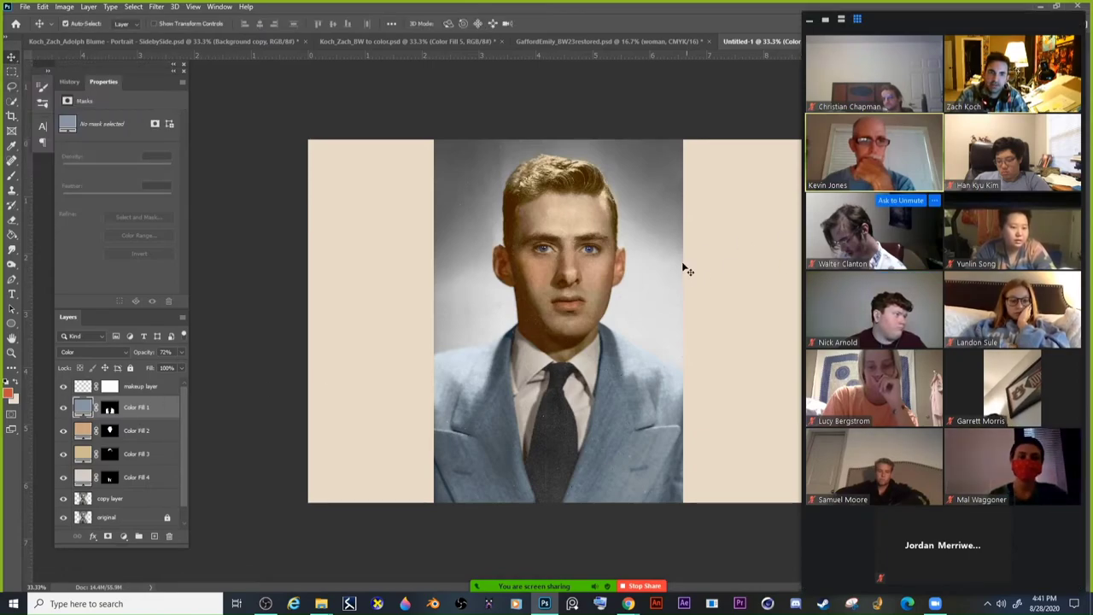
left_click(130, 391)
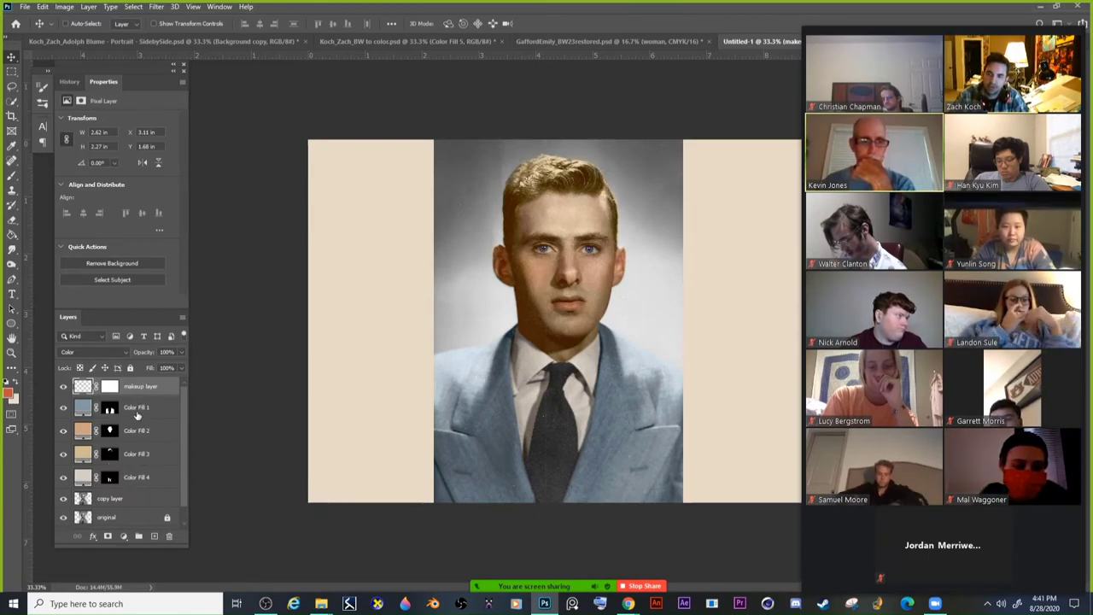
left_click(137, 409, "shift")
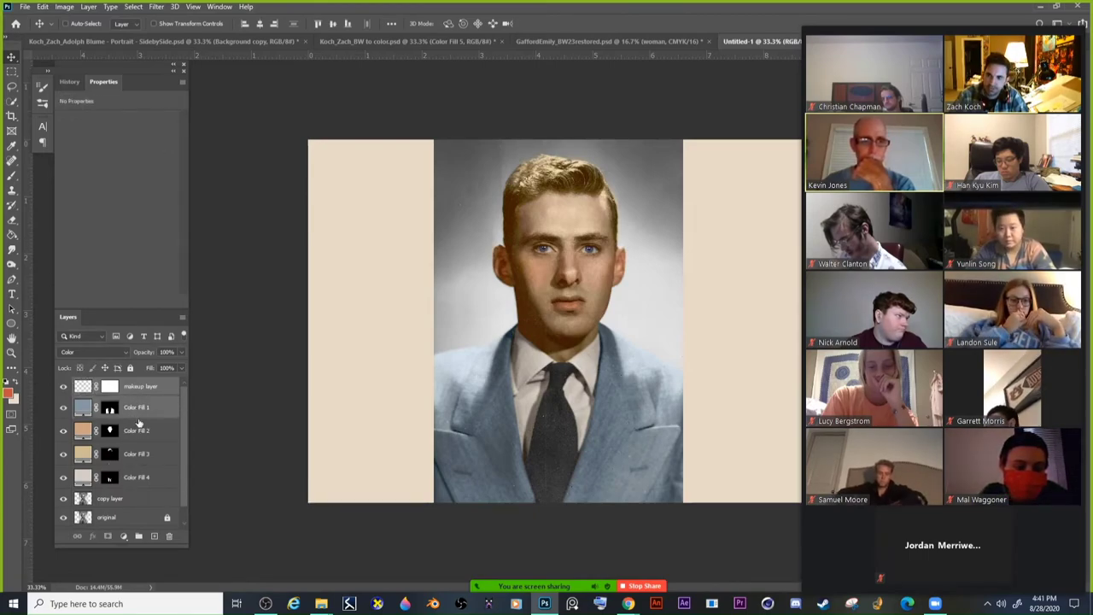
left_click(141, 433, "shift")
left_click(141, 454, "shift")
left_click(145, 478, "shift")
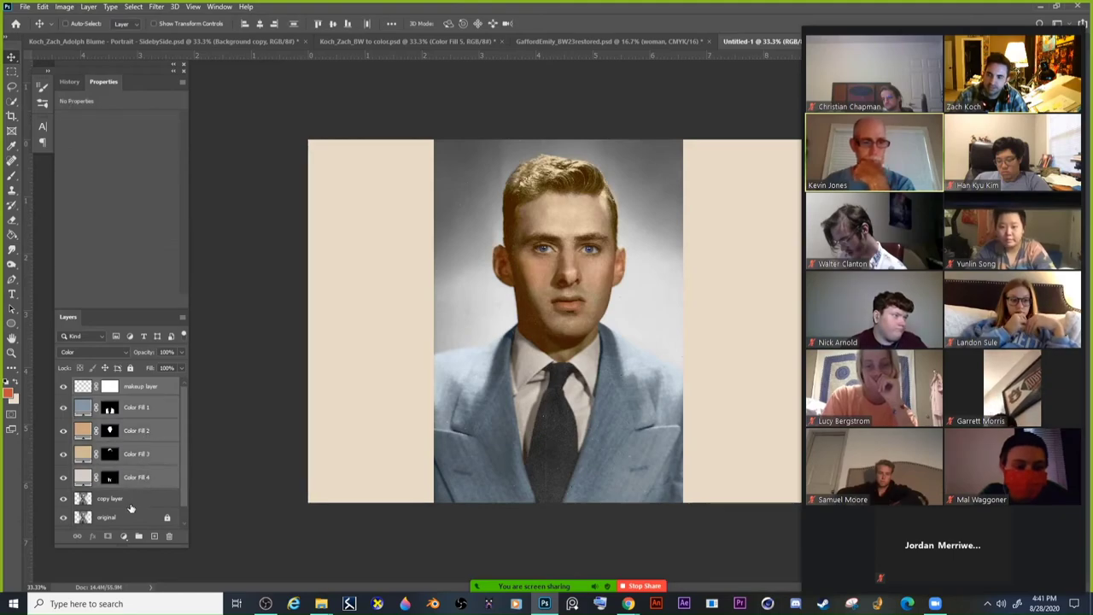
left_click(137, 499, "shift")
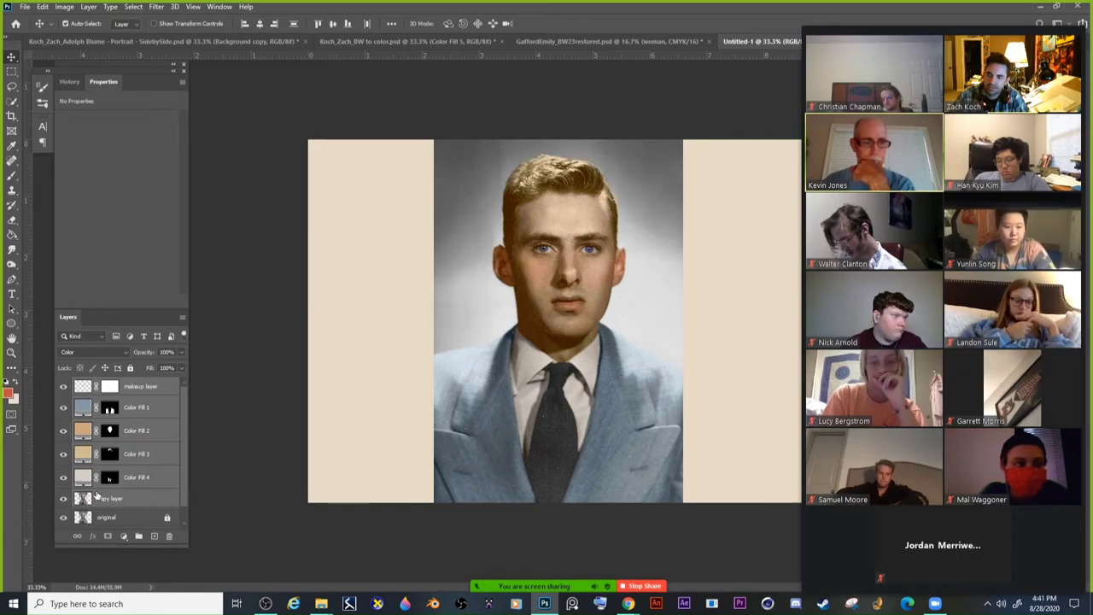
left_click(133, 396)
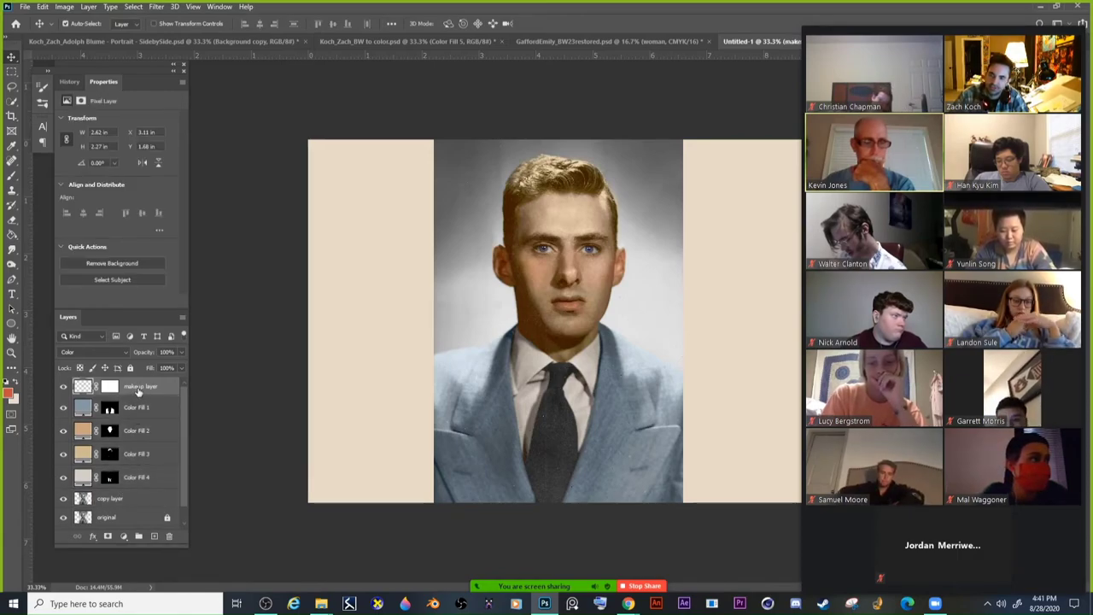
Select makeup through copy layer and drag them right beside the original.
left_click(113, 501, "shift")
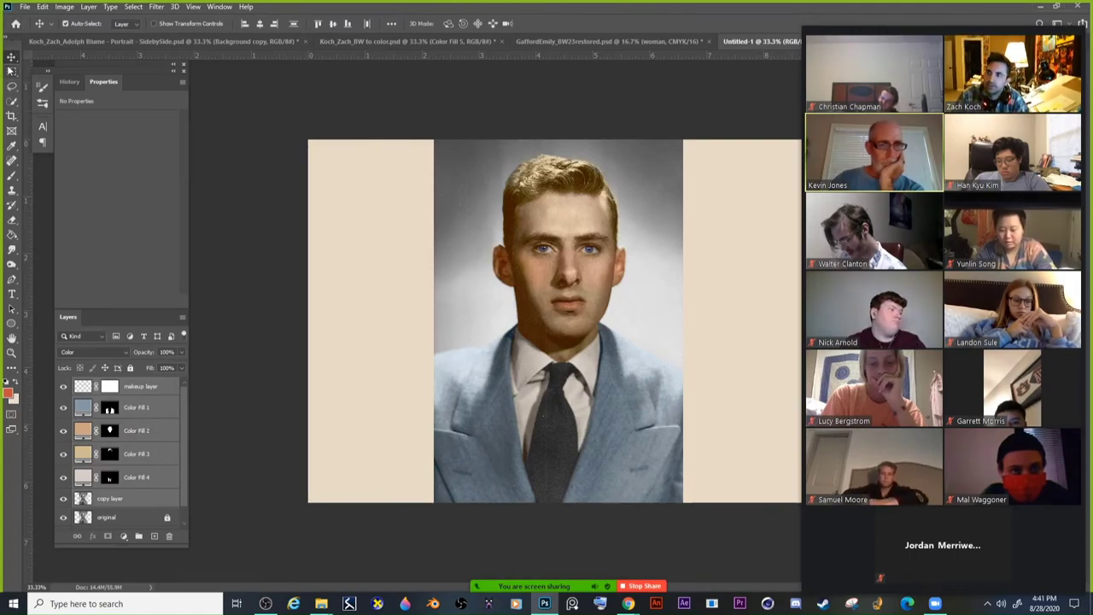
left_click_drag(543, 300, 686, 300)
left_click_drag(897, 26, 125, 88)
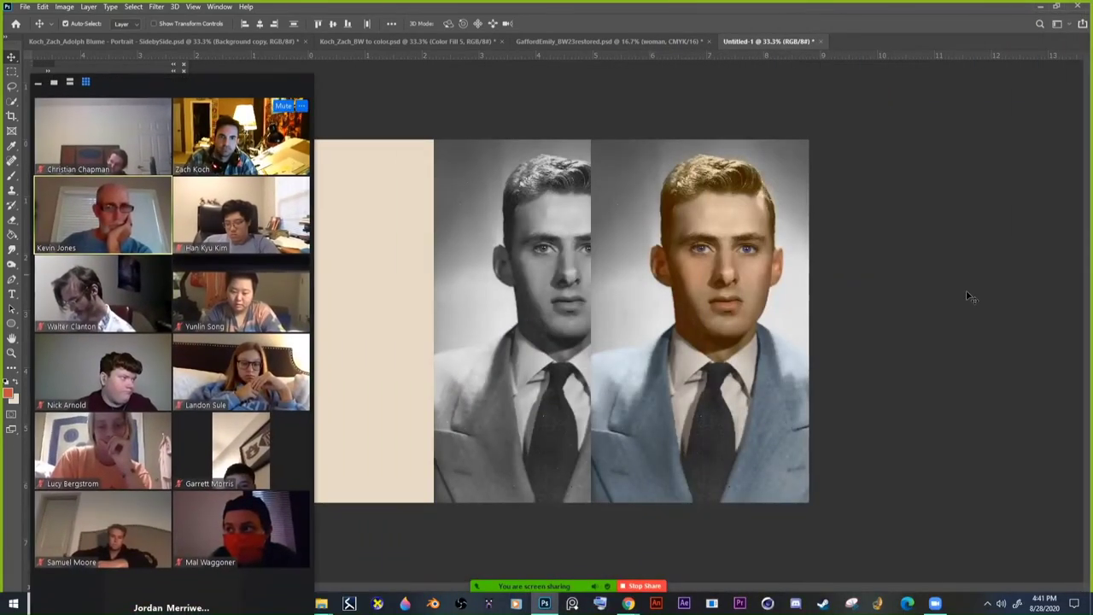
mouse_move(766, 340)
left_mouse_down()
mouse_move(726, 328)
mouse_move(749, 331)
left_mouse_up()
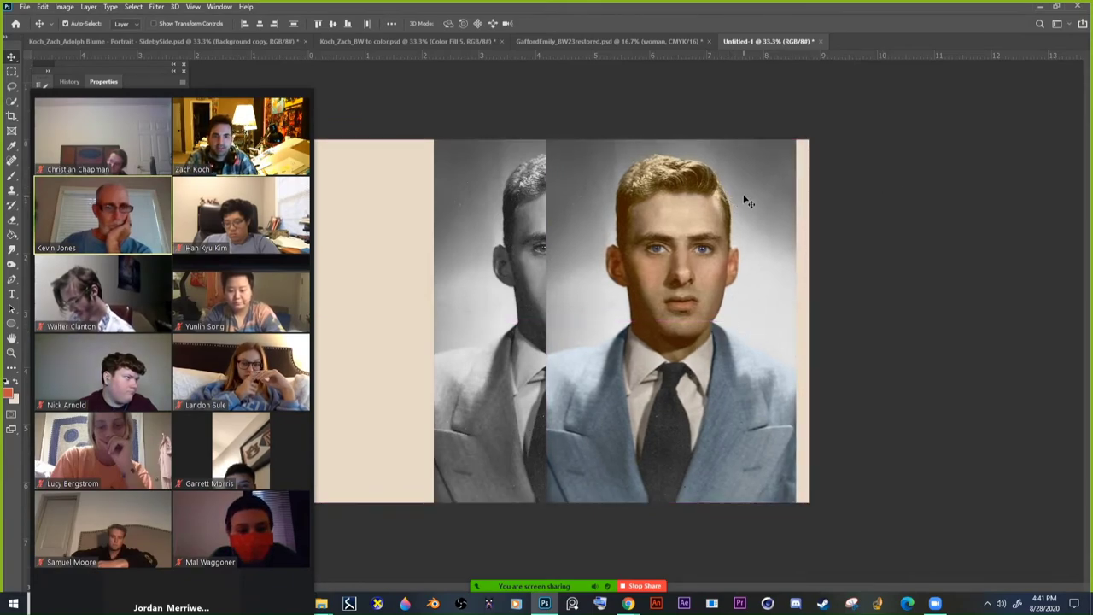
Nudge the colourised portrait slightly right to align it, then select the original layer.
key("Right")
key("Right")
key("Right")
key("Right")
key("Right")
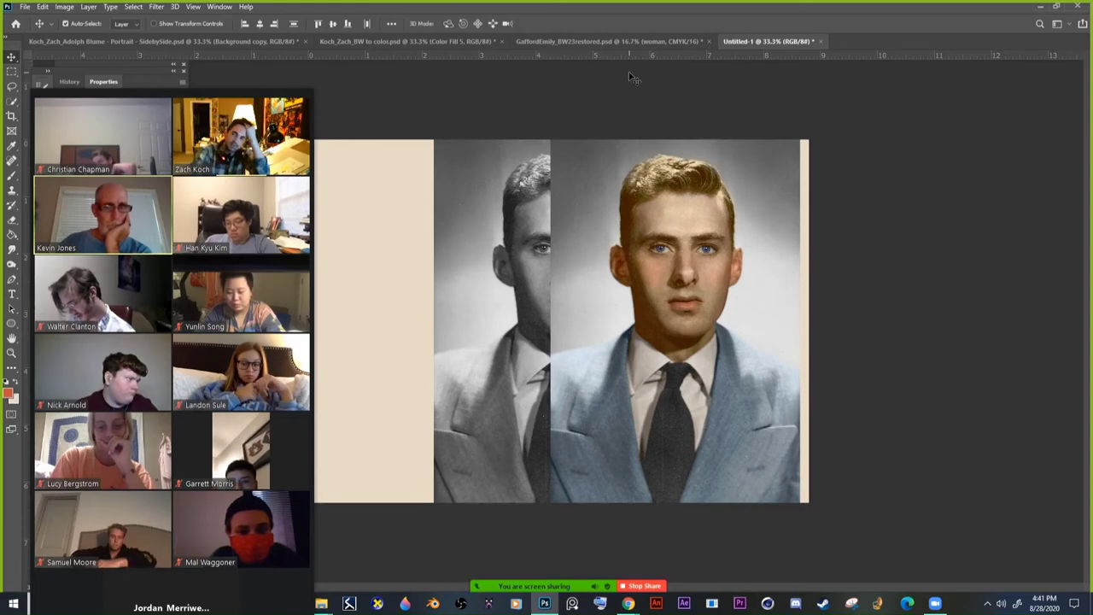
key("Right")
key("Right")
key("Right")
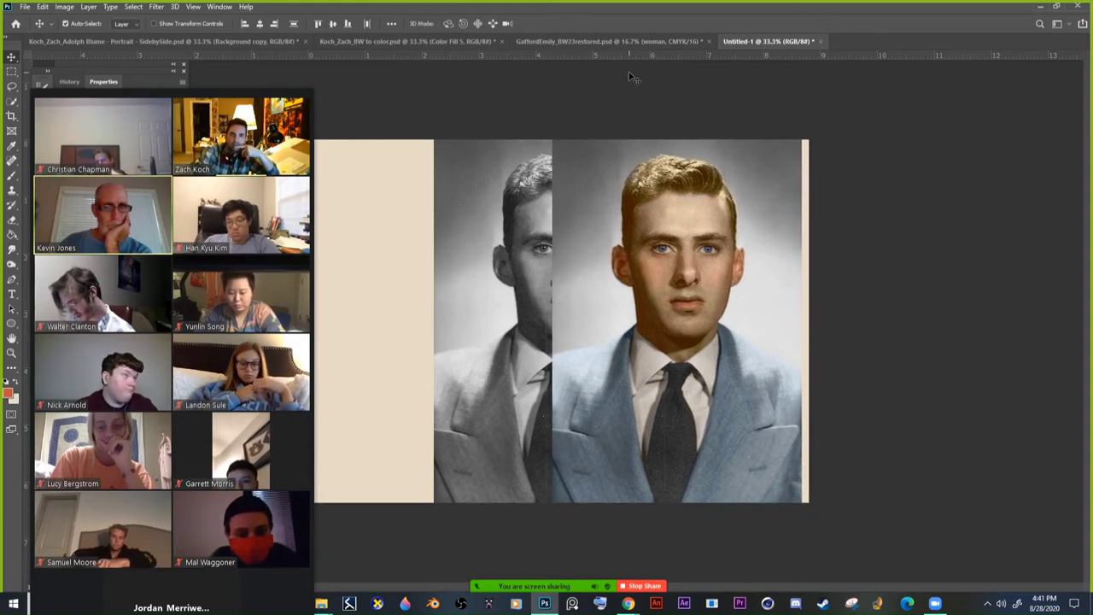
key("Right")
key("Right")
key("Right")
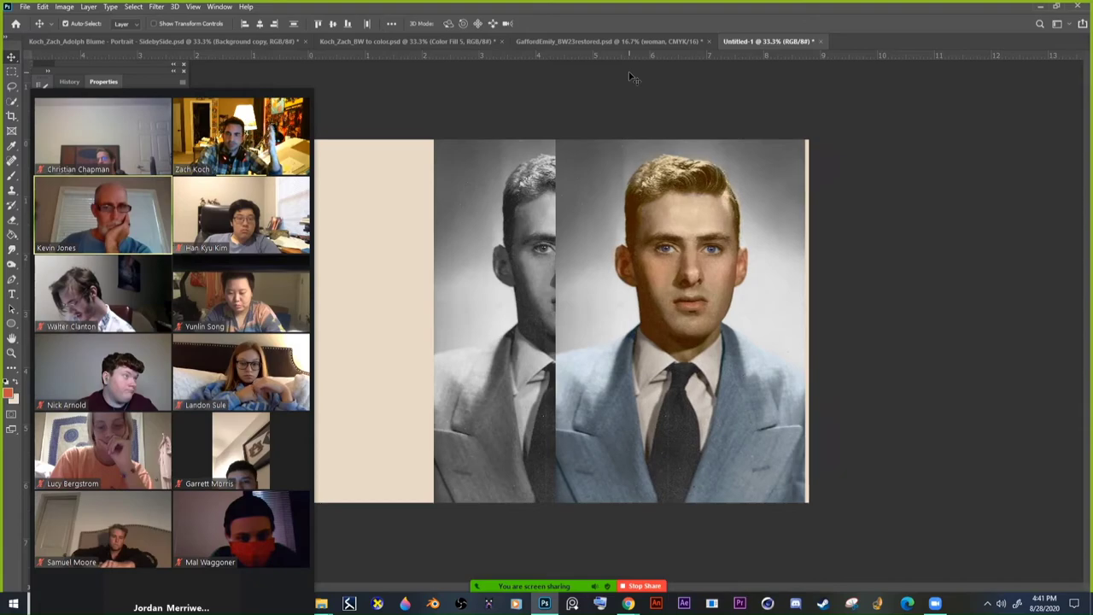
key("Right")
key("Right")
key("Right")
key("Right")
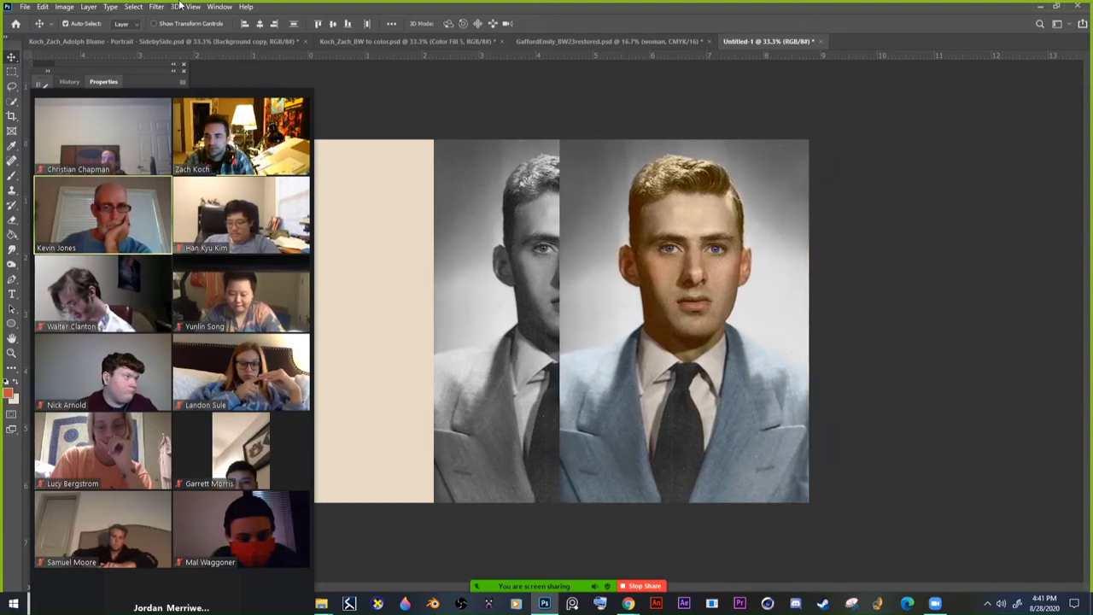
mouse_move(114, 101)
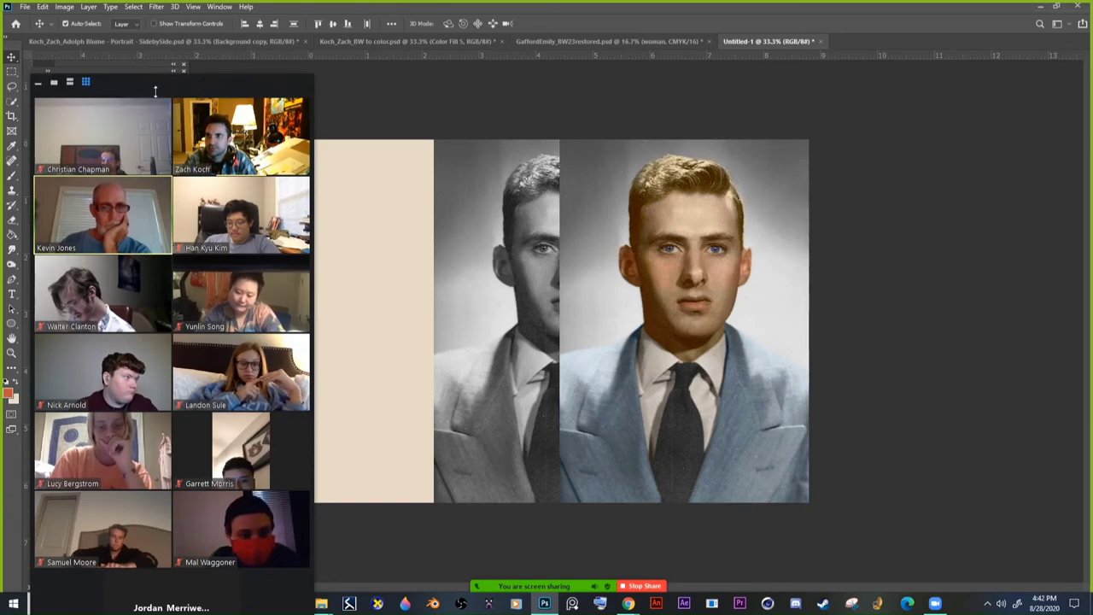
left_click_drag(243, 70, 985, 42)
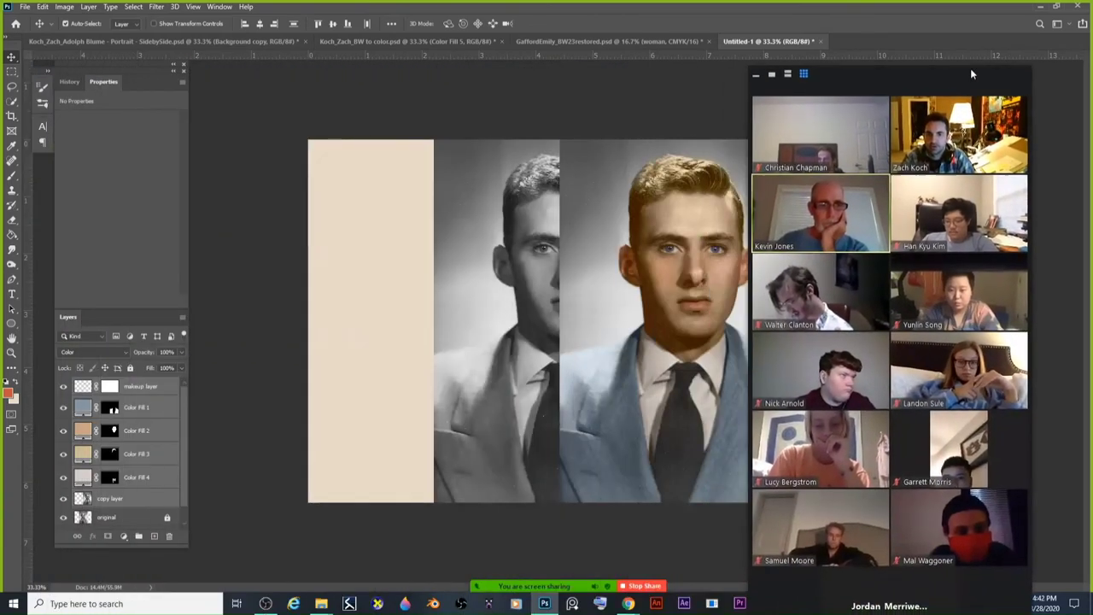
left_click(128, 515)
Move the black-and-white original layer flush against the canvas's left edge.
scroll(137, 508, "down", 1)
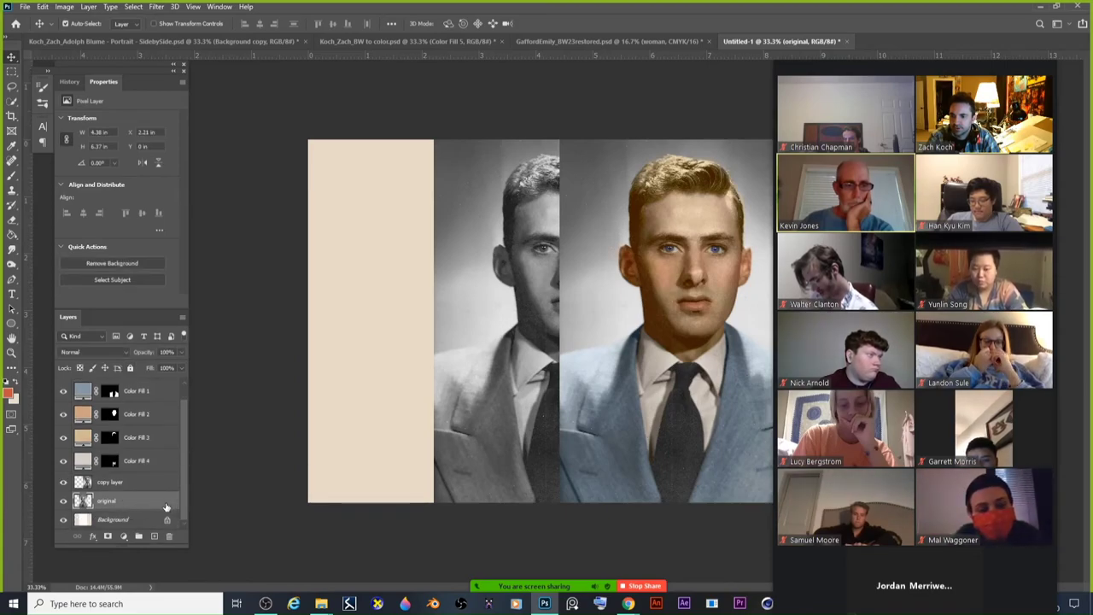
left_click_drag(475, 342, 417, 317)
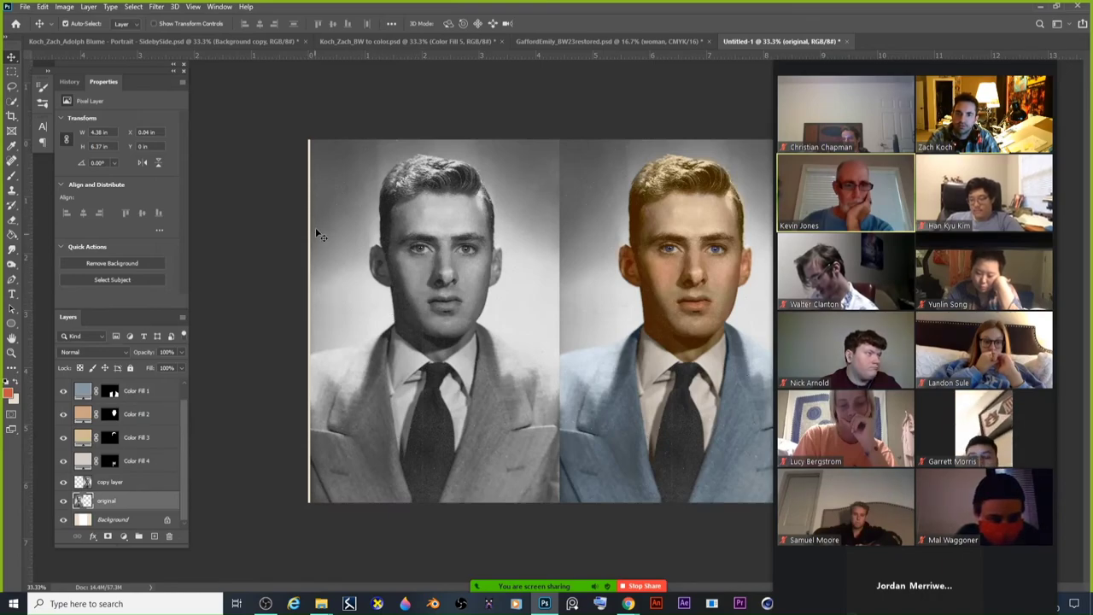
left_click(12, 117)
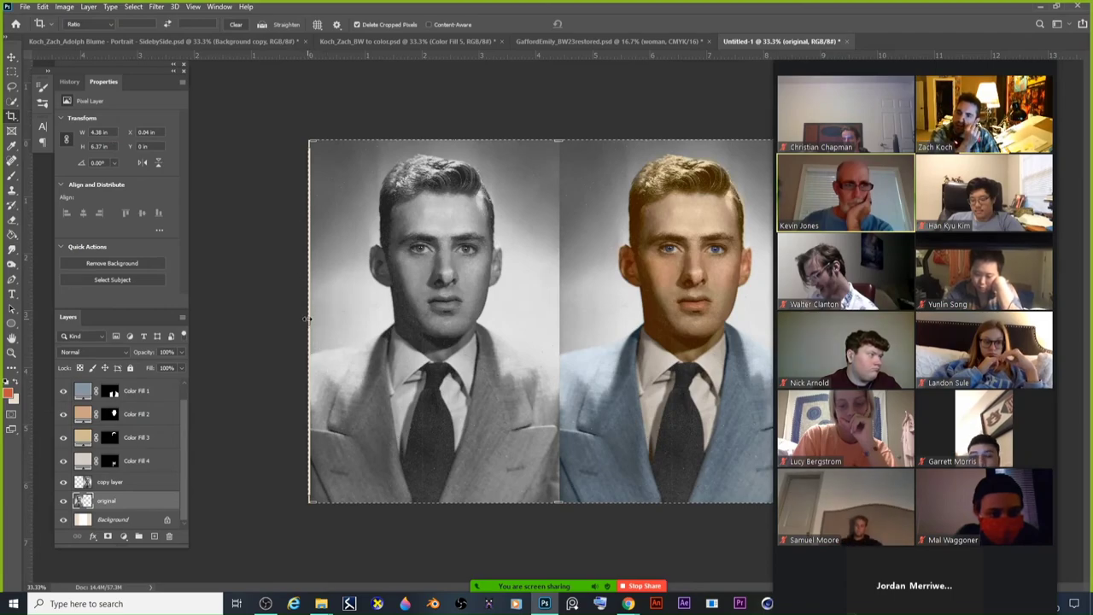
Pull the crop's left edge in past the beige border and commit the crop.
left_click_drag(305, 318, 307, 321)
key("ctrl+plus")
key("ctrl+plus")
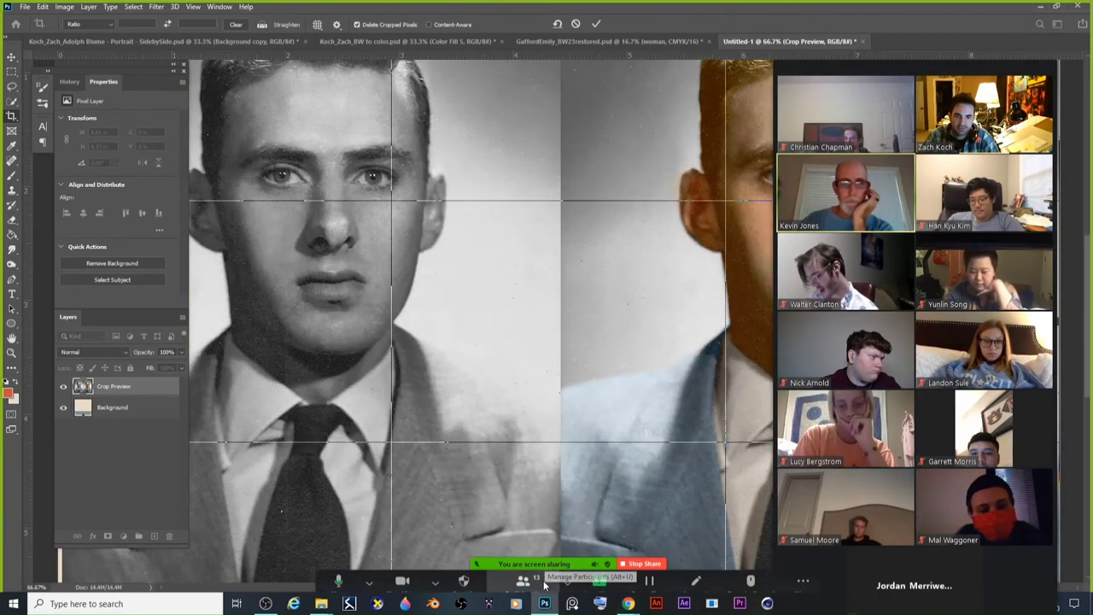
left_click_drag(547, 571, 1008, 287)
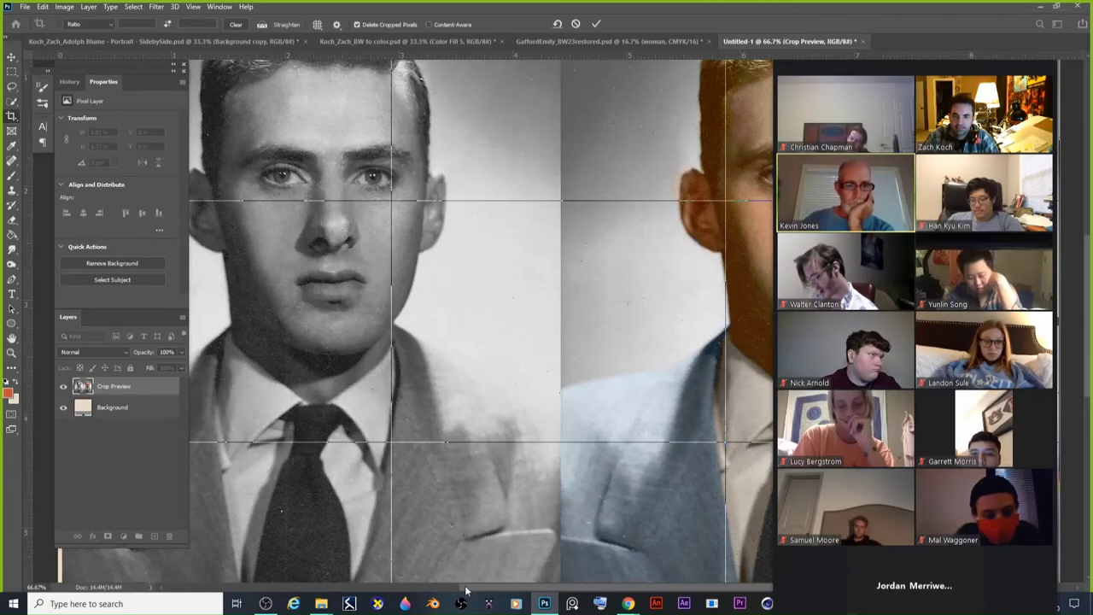
scroll(465, 590, "left", 3)
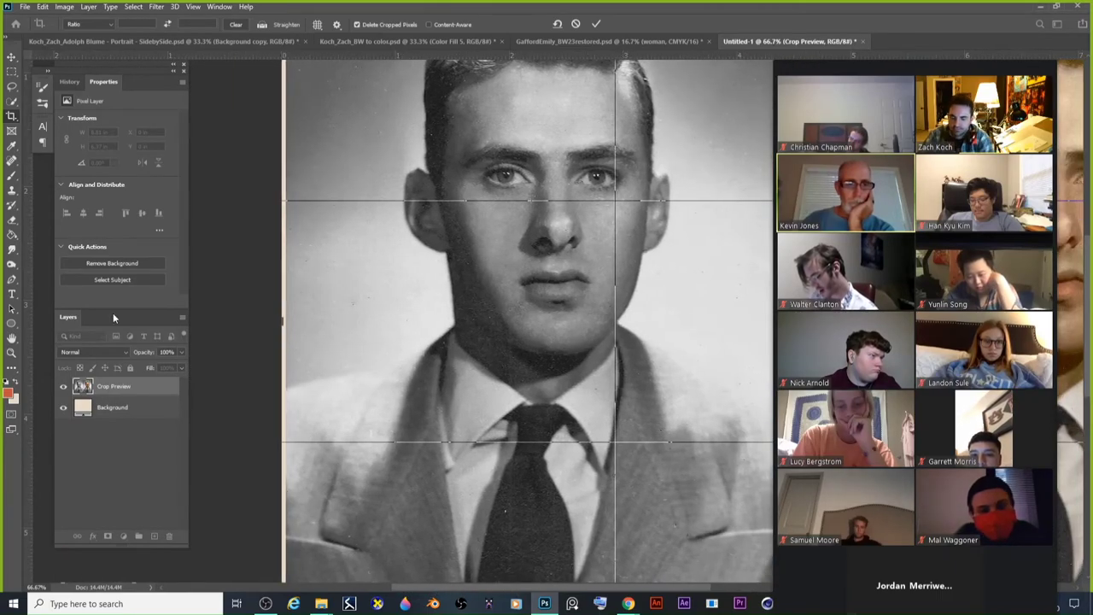
key("ctrl+plus")
key("ctrl+plus")
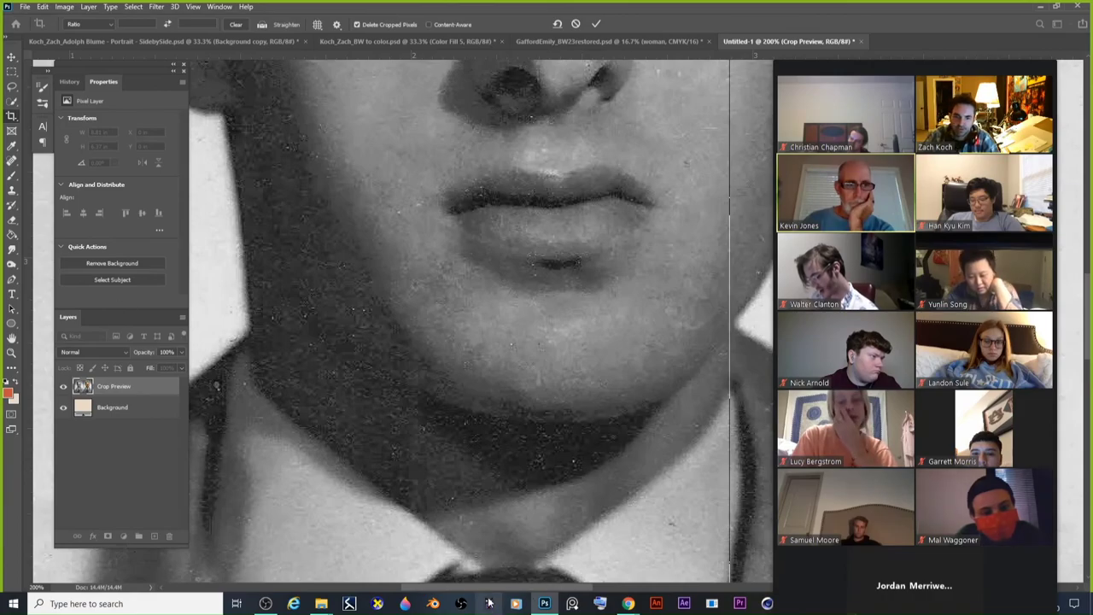
scroll(479, 588, "left", 5)
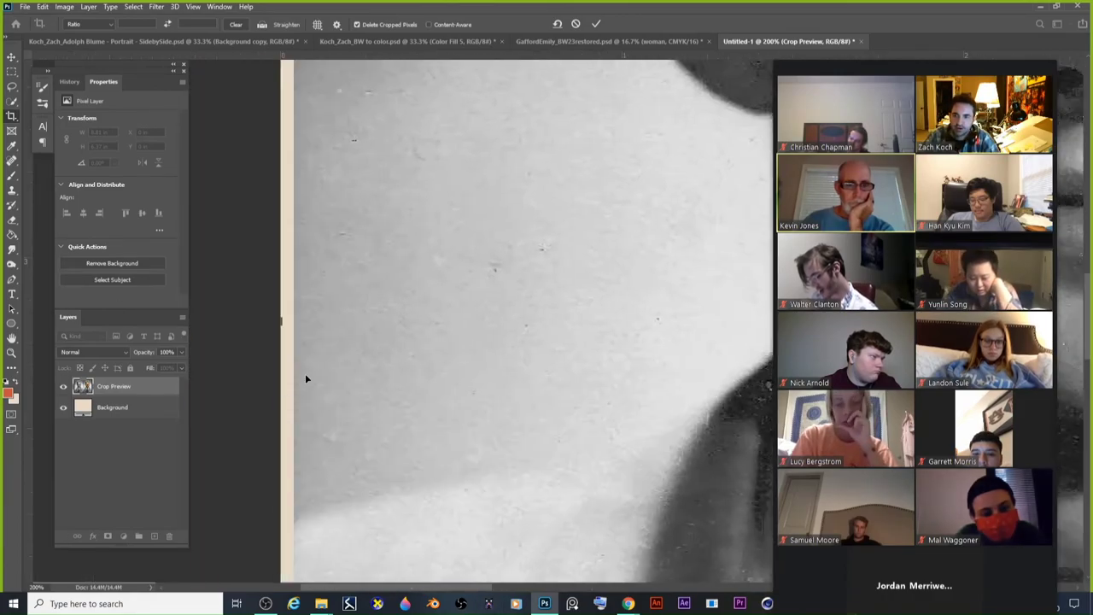
left_click_drag(280, 322, 287, 321)
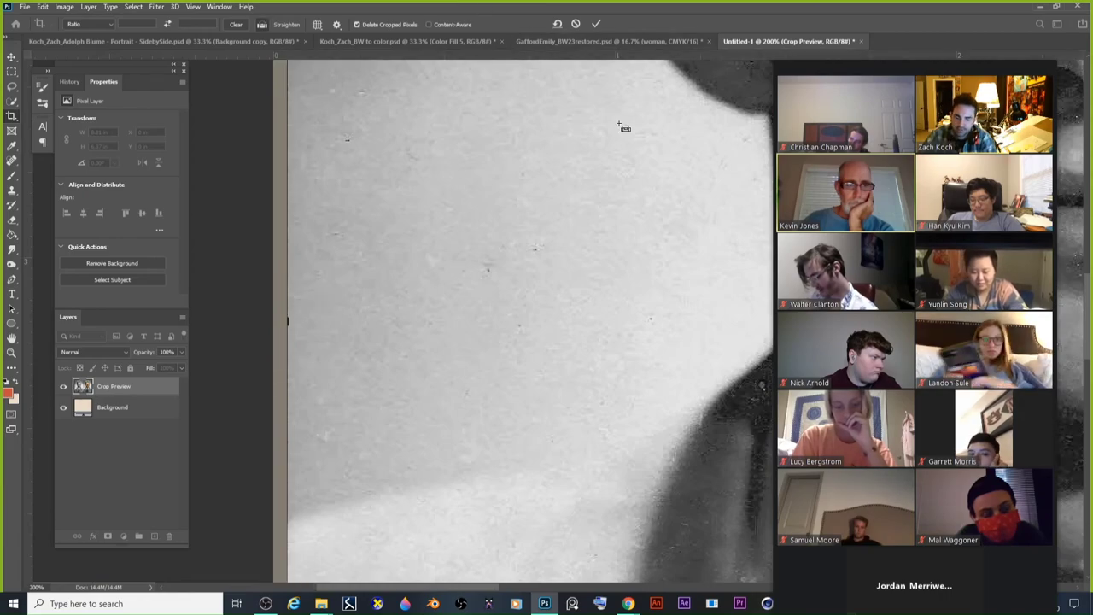
key("ctrl+minus")
key("ctrl+minus")
key("ctrl+minus")
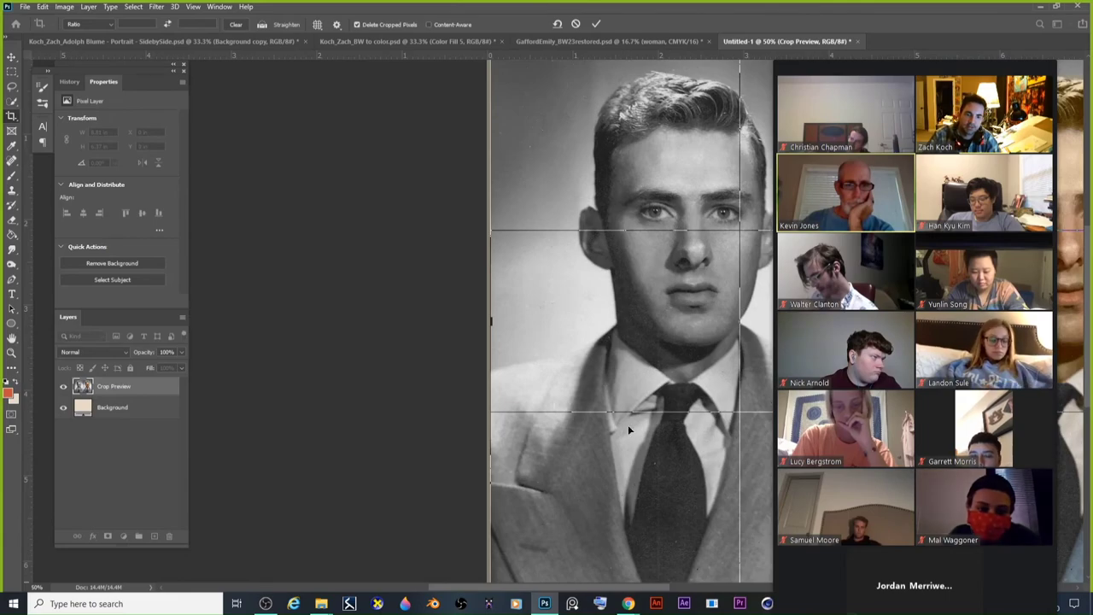
left_click_drag(608, 589, 675, 583)
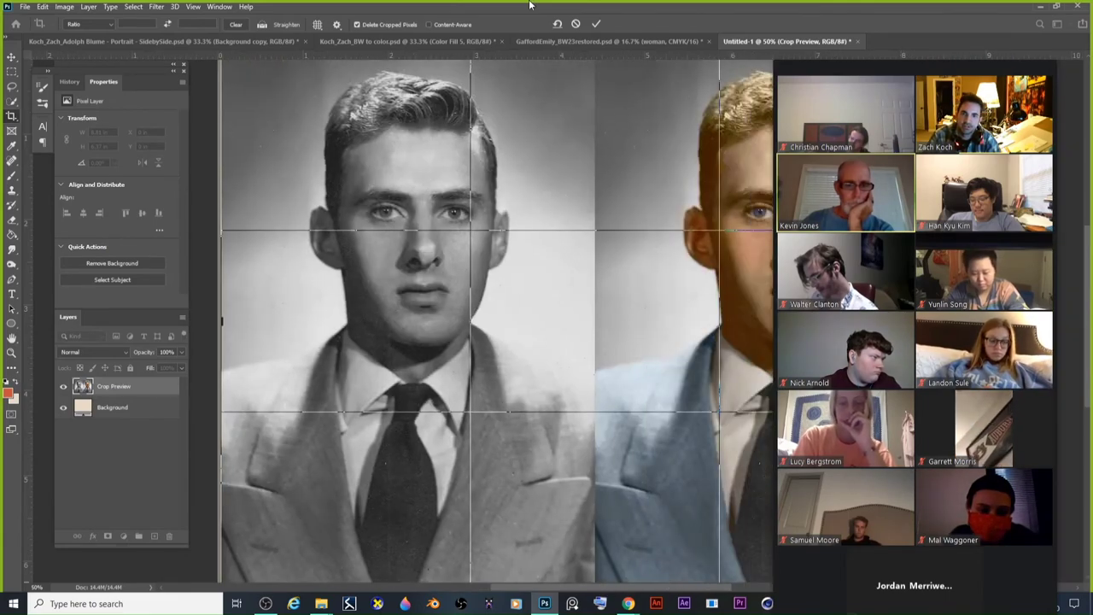
left_click(598, 25)
key("ctrl+minus")
key("ctrl+minus")
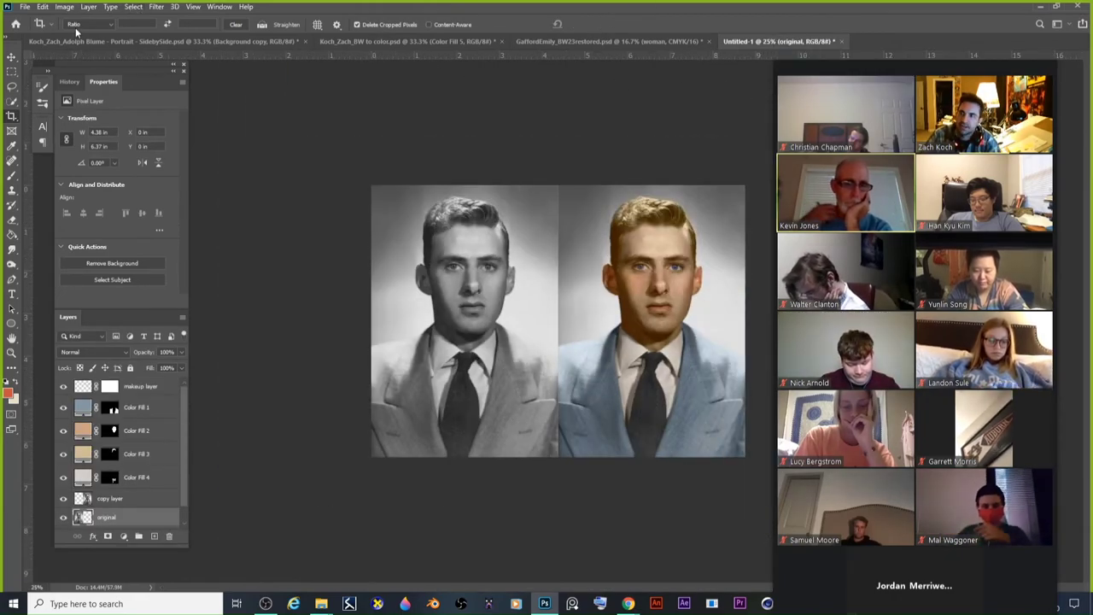
Save the layered image as Koch_Zach_RecolorBW.psd, then reopen Save As for another copy.
left_click(26, 7)
left_click(68, 136)
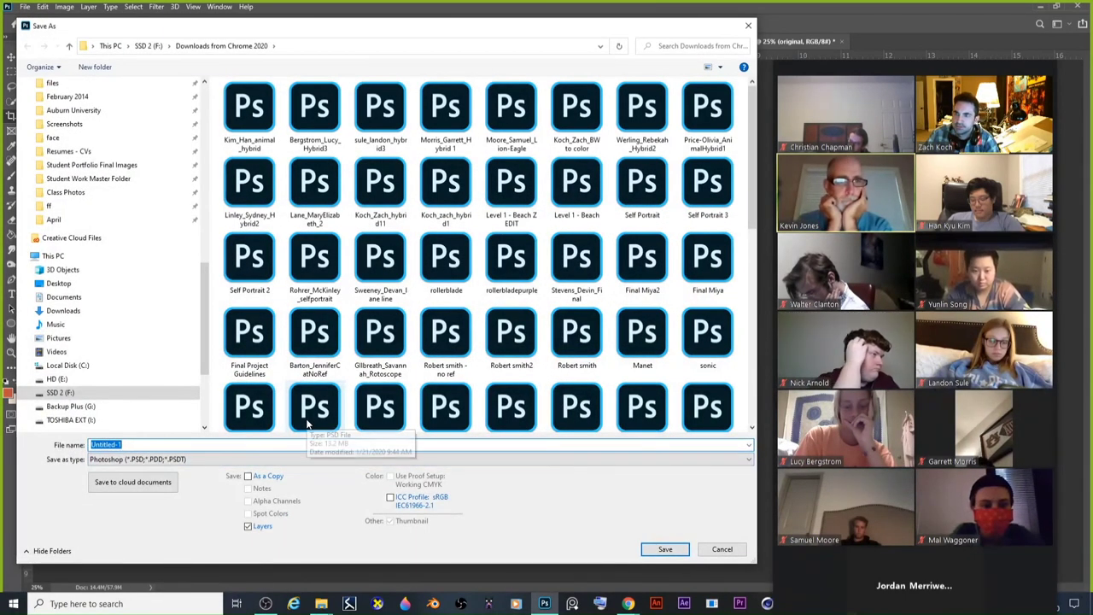
type("Koch_Z")
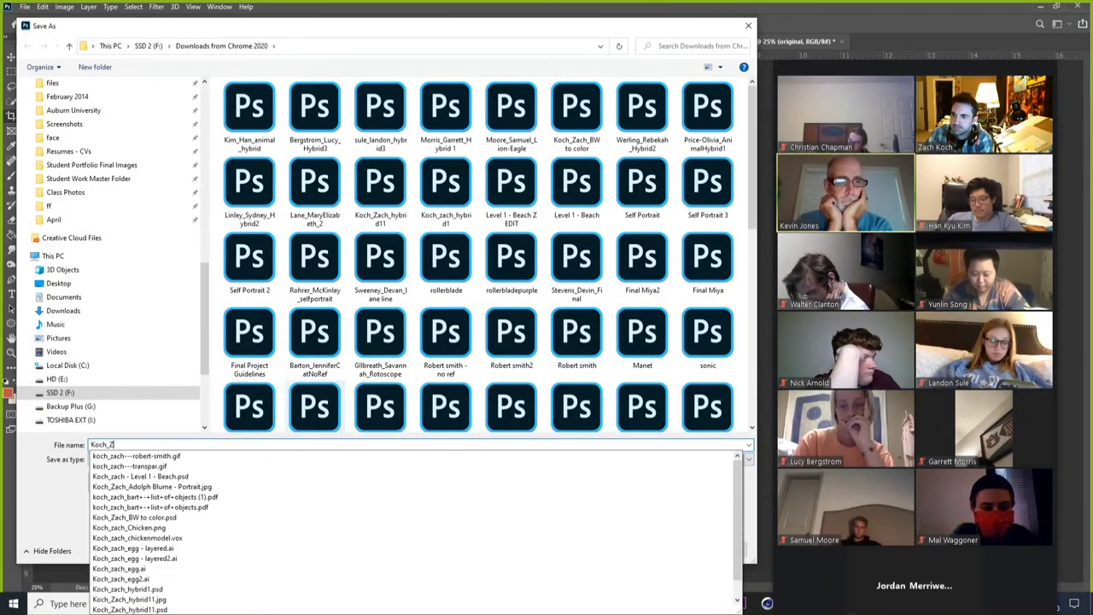
type("ach_R")
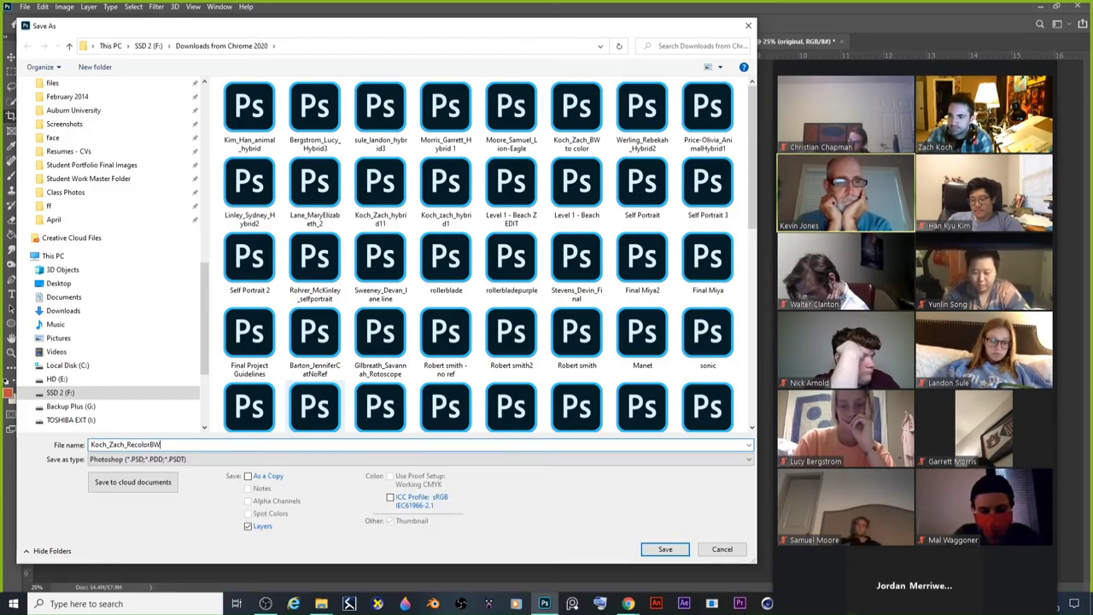
type("ecolorBW")
left_click(665, 549)
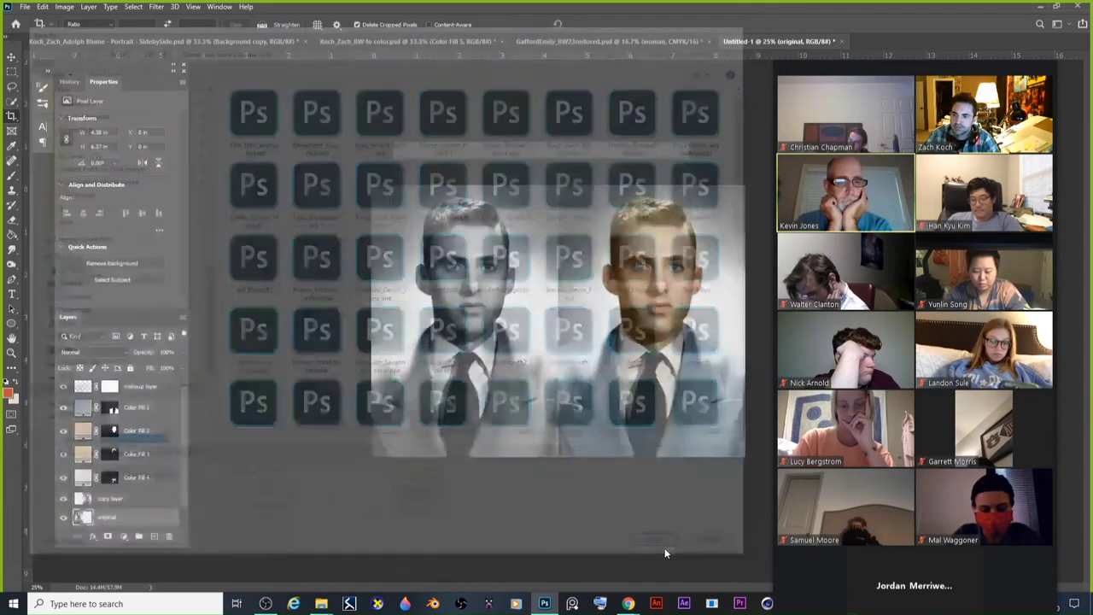
key("Return")
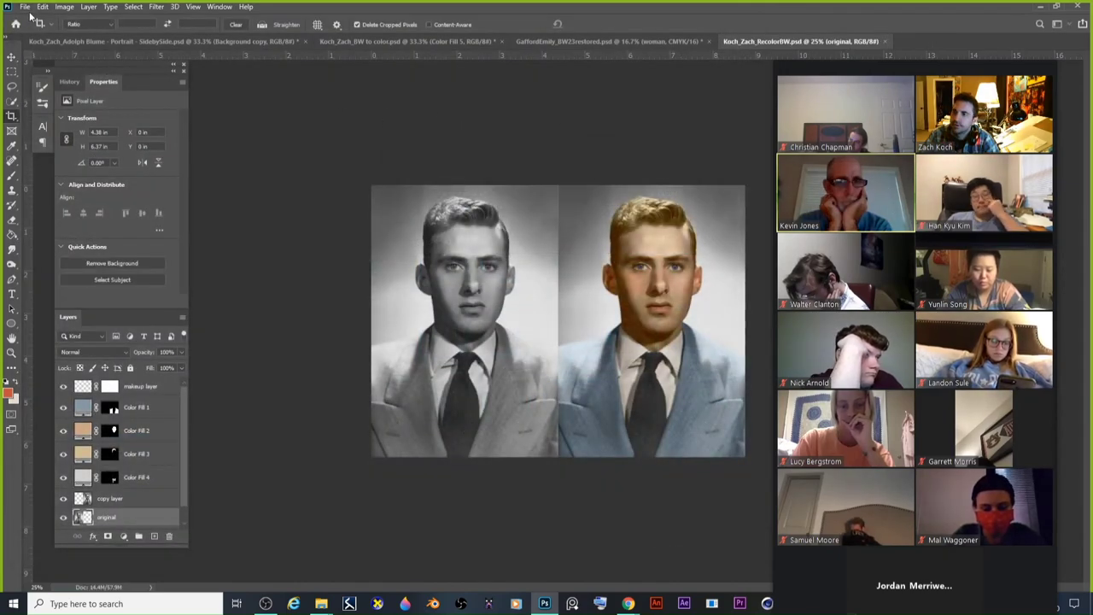
left_click(25, 7)
left_click(76, 143)
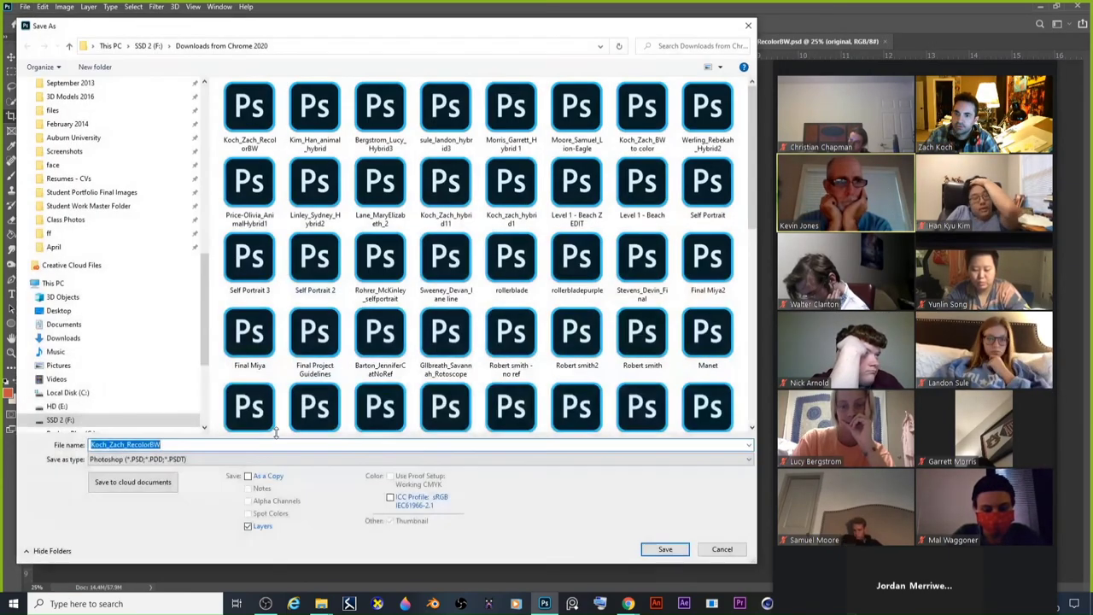
left_click(239, 462)
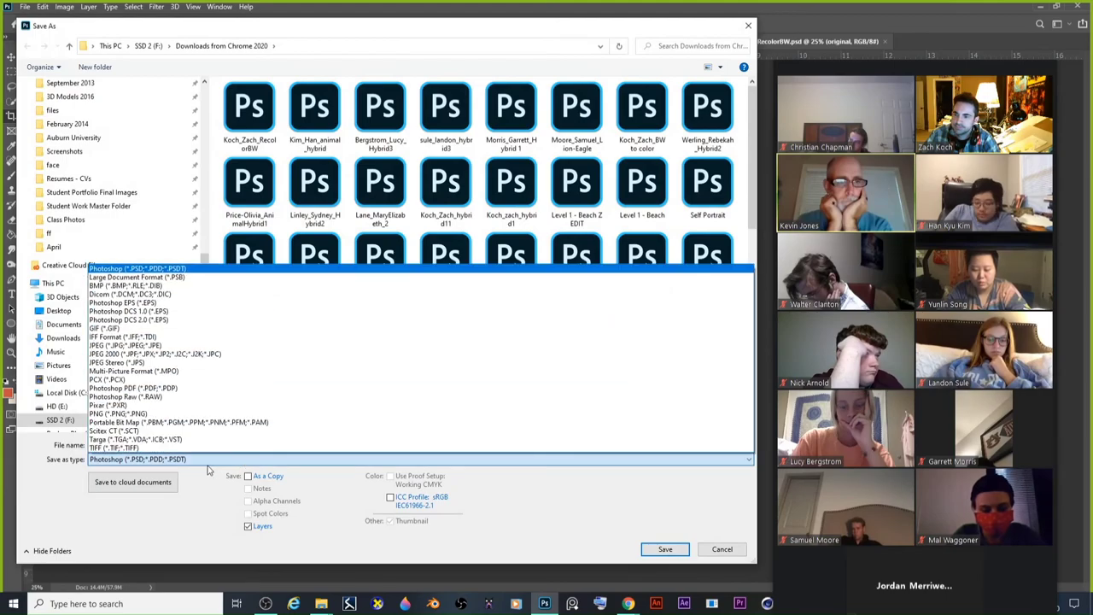
left_click(182, 348)
left_click(664, 549)
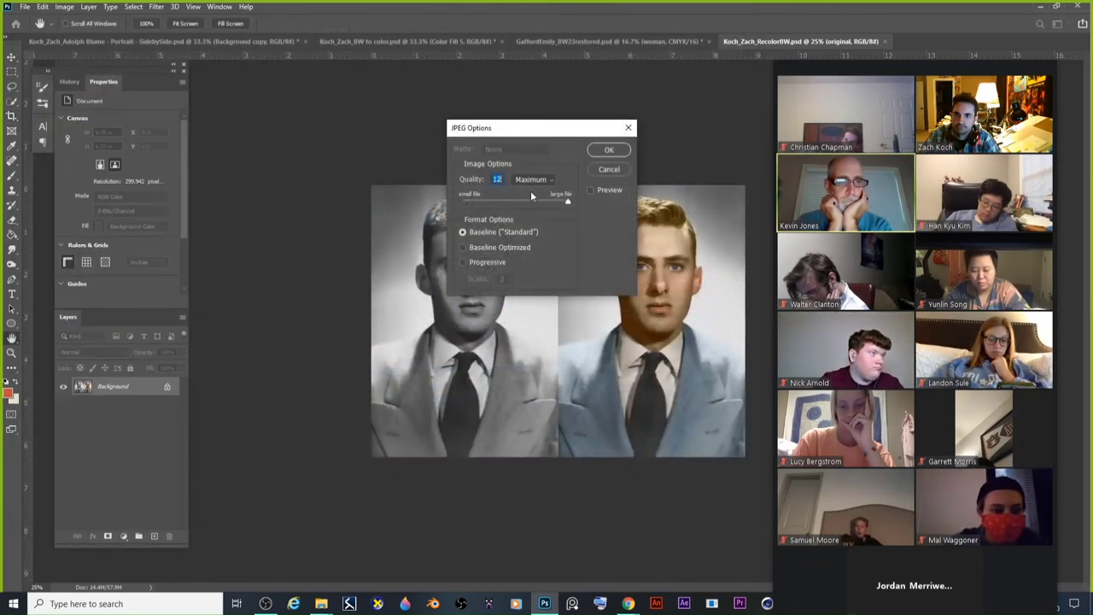
left_click(607, 150)
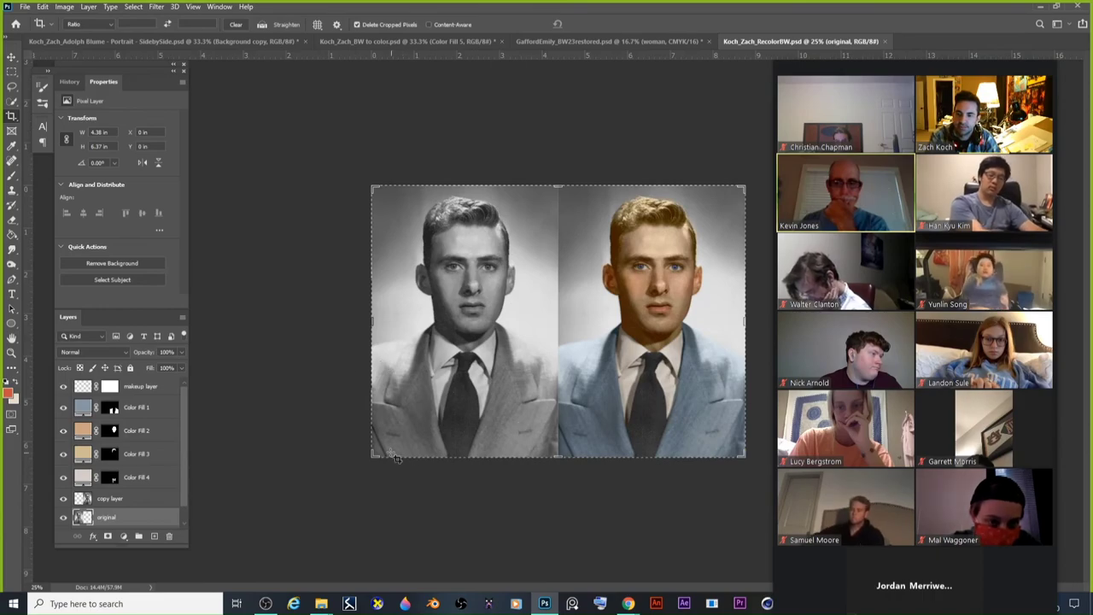
Switch from the Crop tool to the Move tool.
left_click(11, 57)
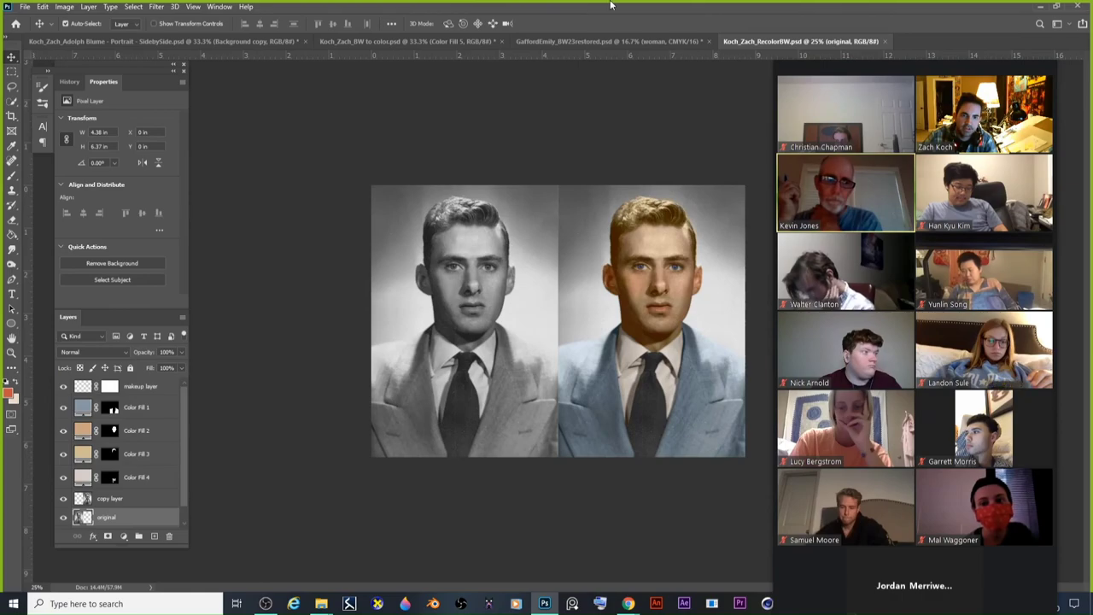
Zoom in on the colourised face, use Fit on Screen, and shrink the Zoom meeting gallery.
left_click(11, 352)
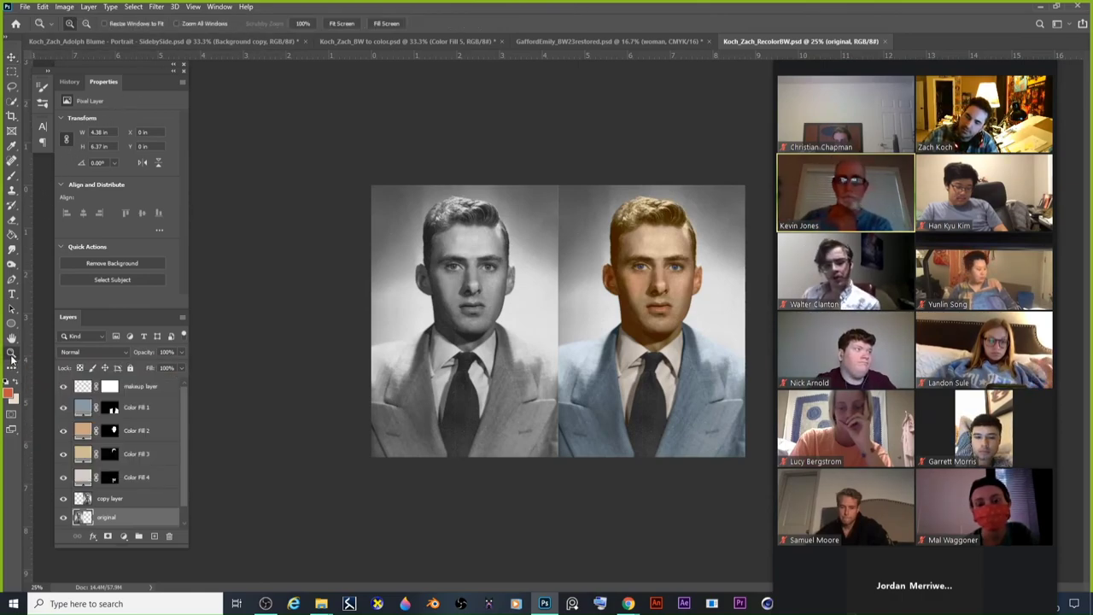
left_click(657, 272)
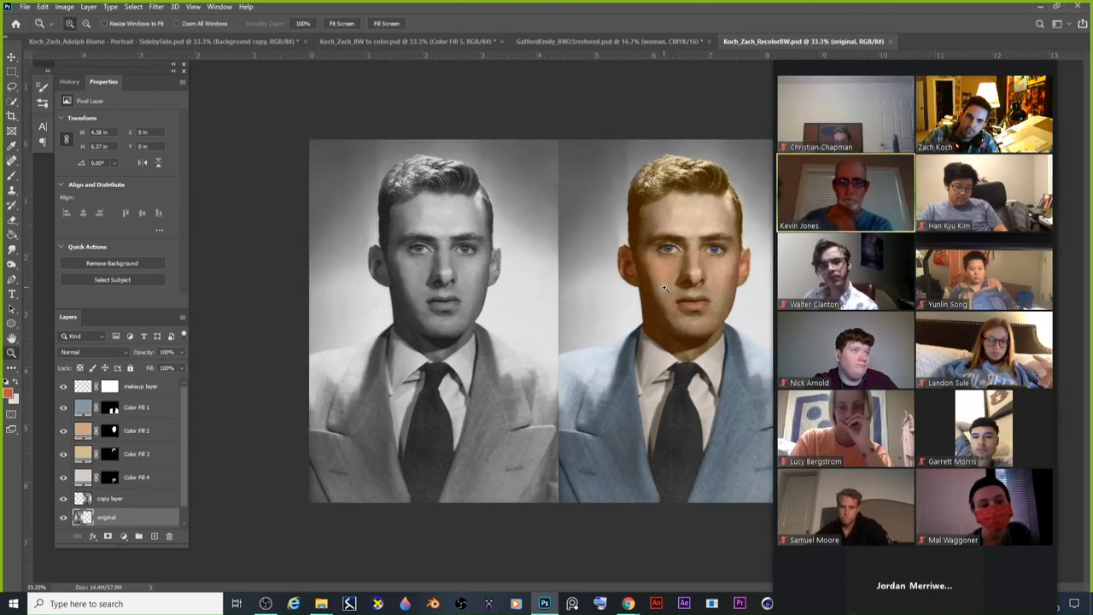
right_click(590, 210)
left_click(604, 215)
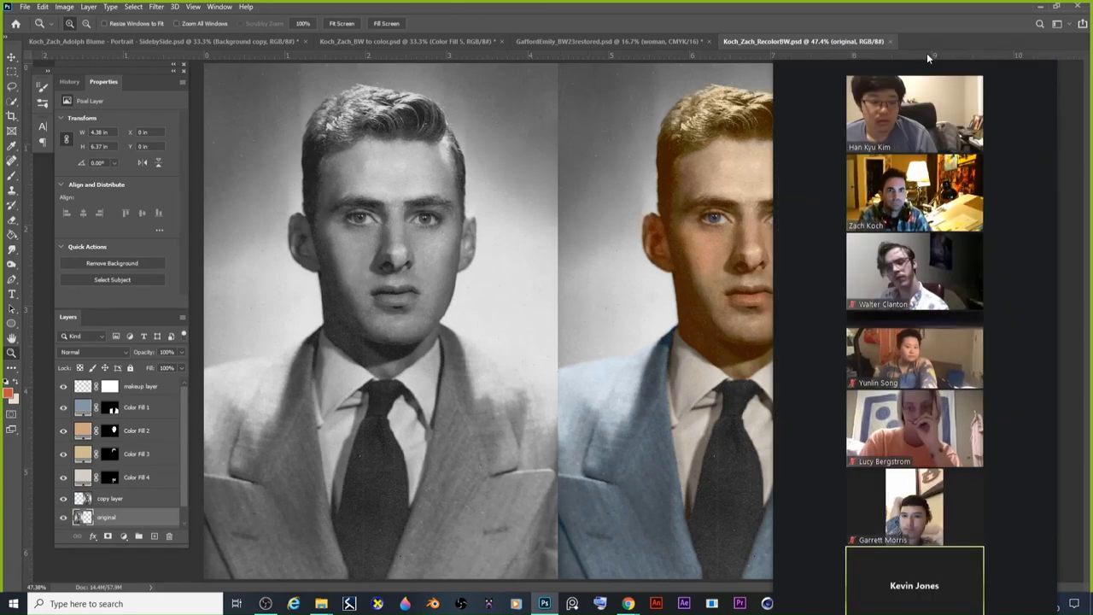
double_click(959, 11)
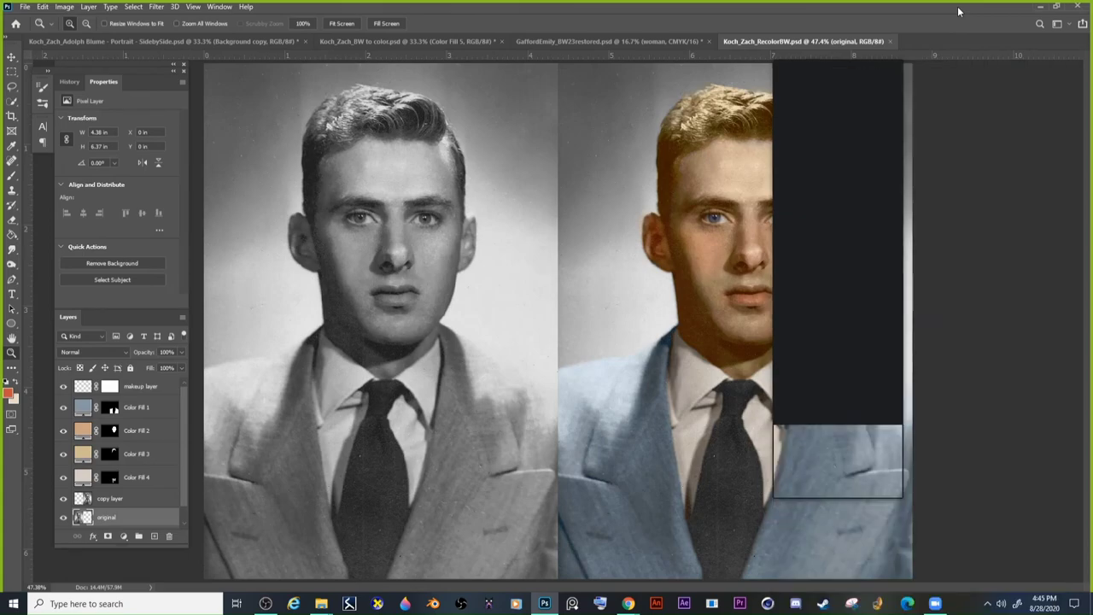